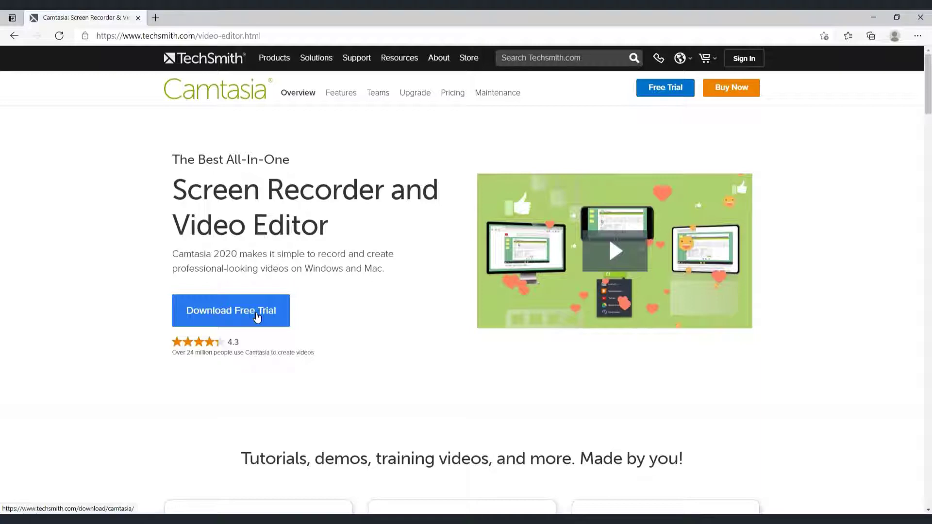
- Download the Windows version of the Camtasia free trial and save camtasia.exe in the Camtasia folder on the Desktop
left_click(219, 315)
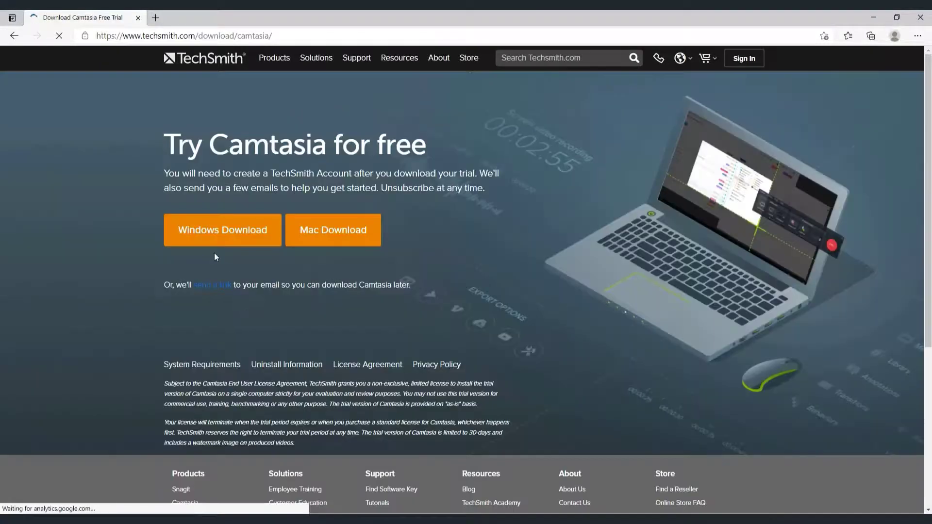
left_click(240, 237)
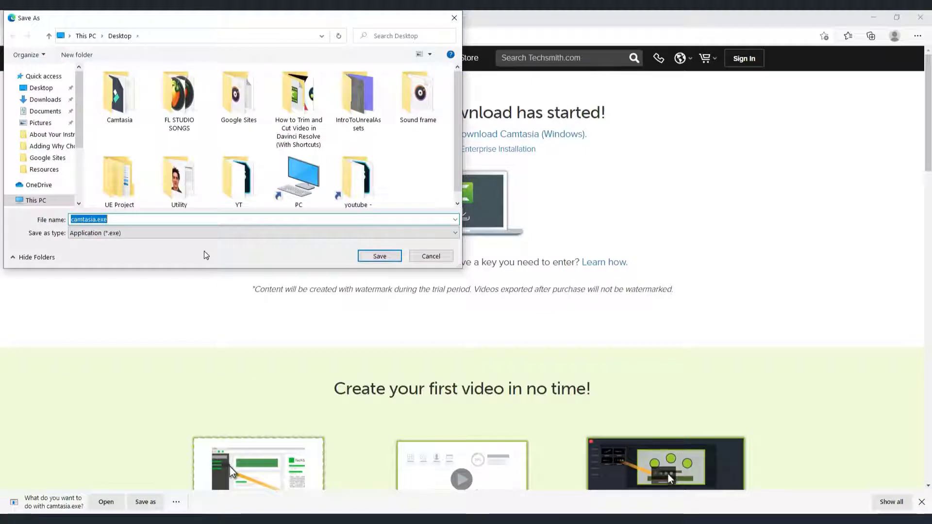
double_click(119, 97)
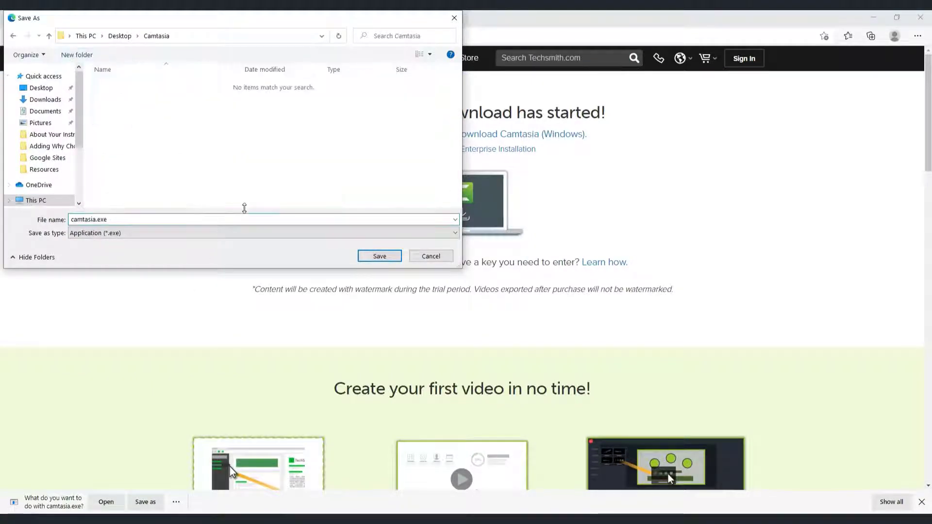
left_click_drag(83, 121, 30, 122)
left_click(368, 257)
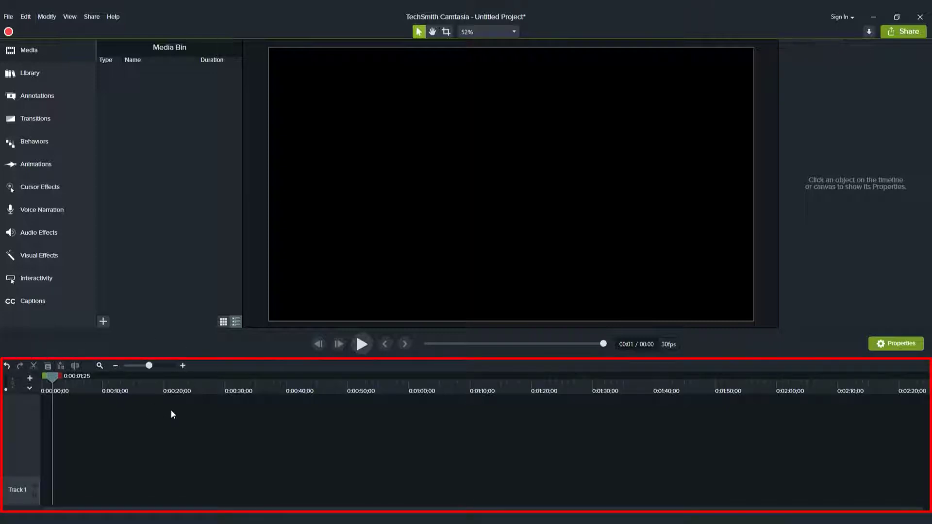
- Move the timeline playhead to about 20 seconds, and hide and reshow the Media Bin
left_click_drag(57, 376, 294, 388)
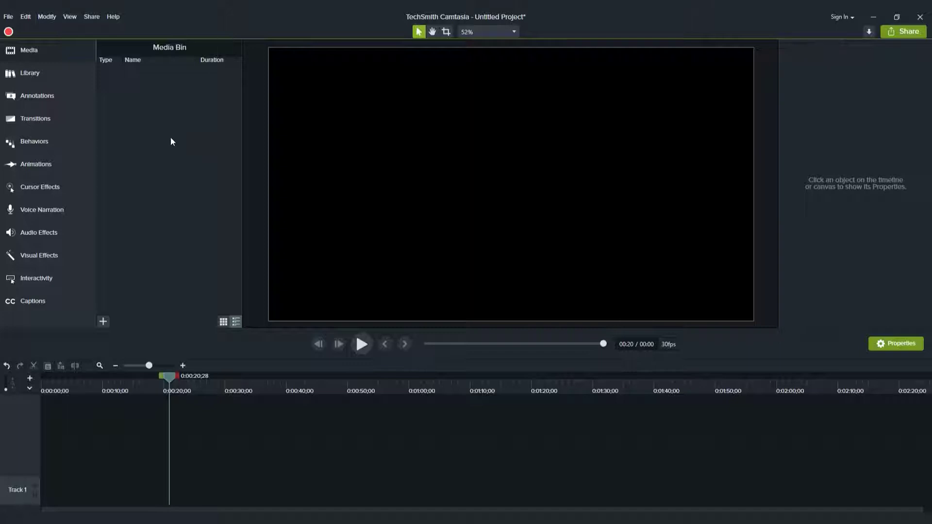
left_click(38, 50)
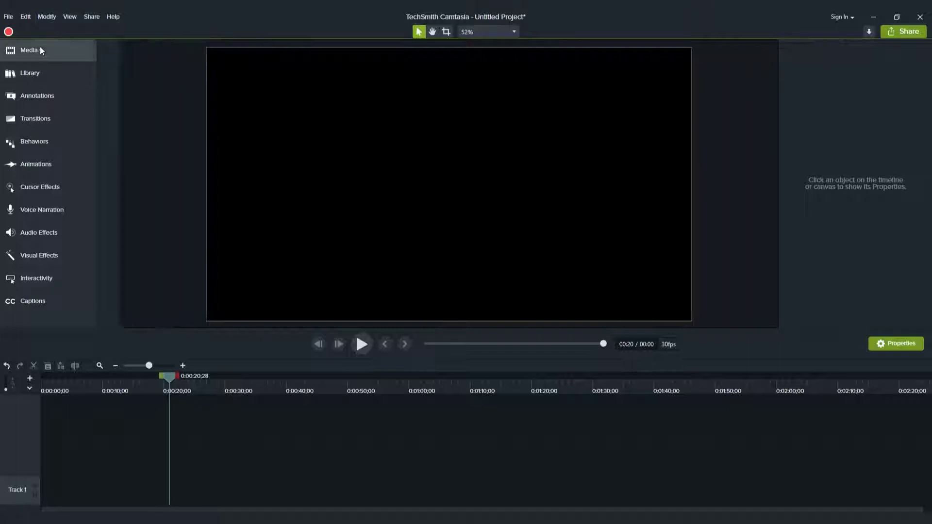
left_click(41, 47)
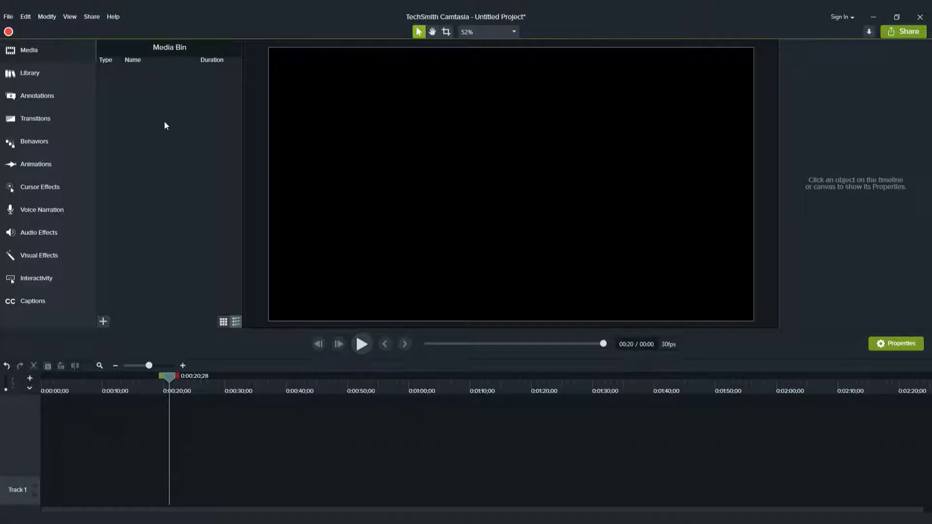
- View the assets in the Default user library and the list of available libraries
left_click(32, 72)
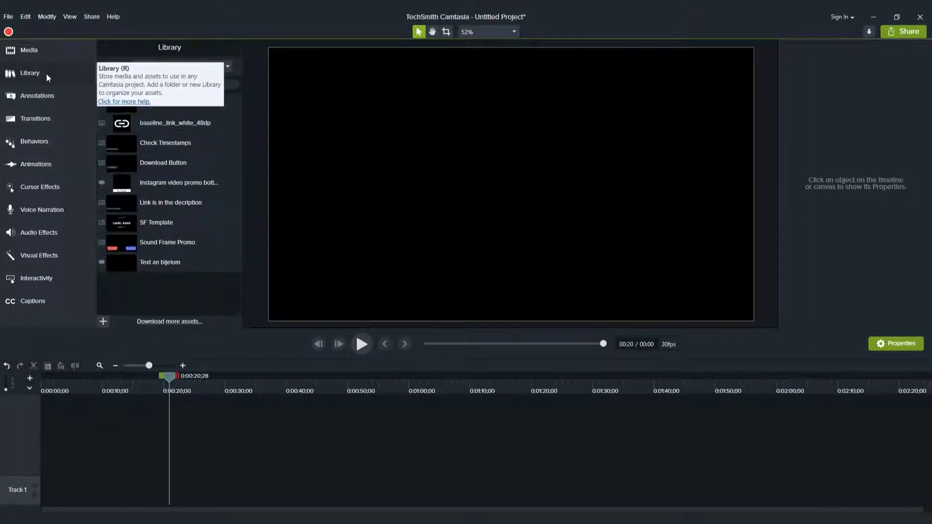
left_click(227, 66)
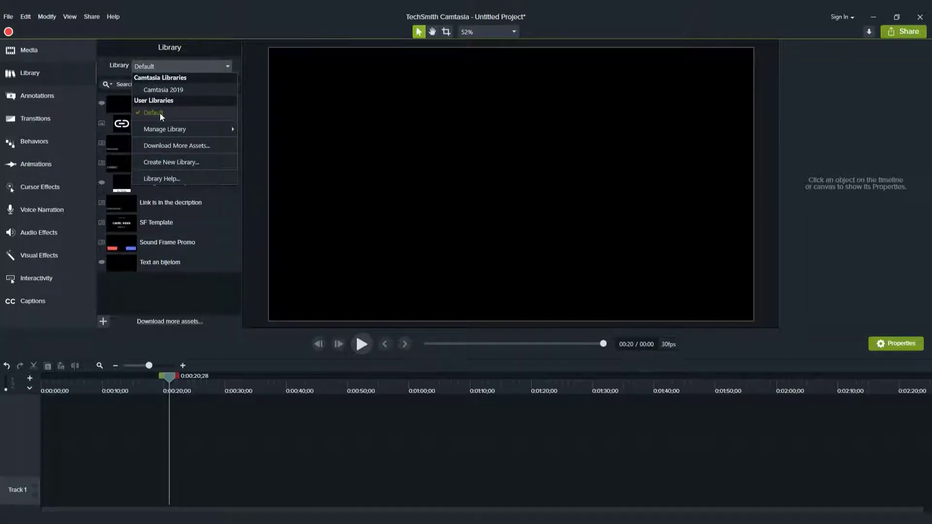
left_click(142, 287)
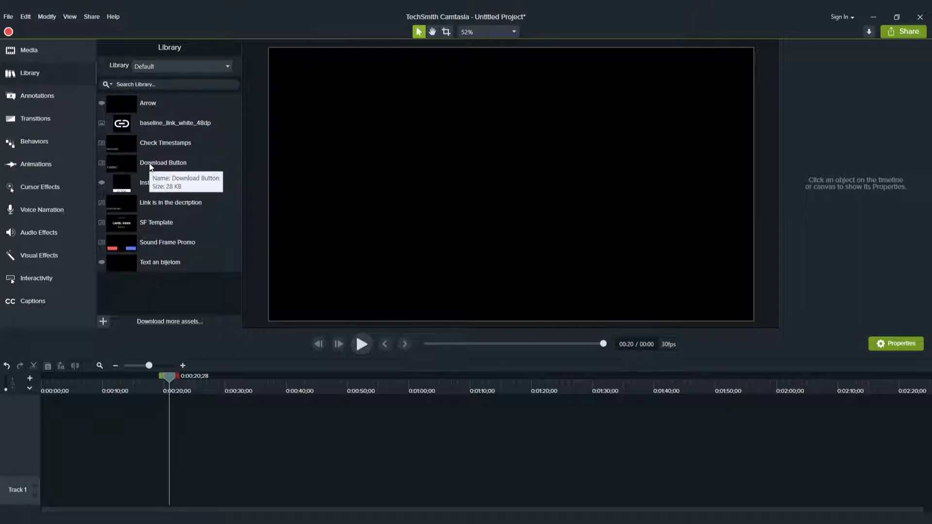
- Switch to the Camtasia 2019 library and look through its Icons, Intros and Lower Thirds folders
left_click(225, 66)
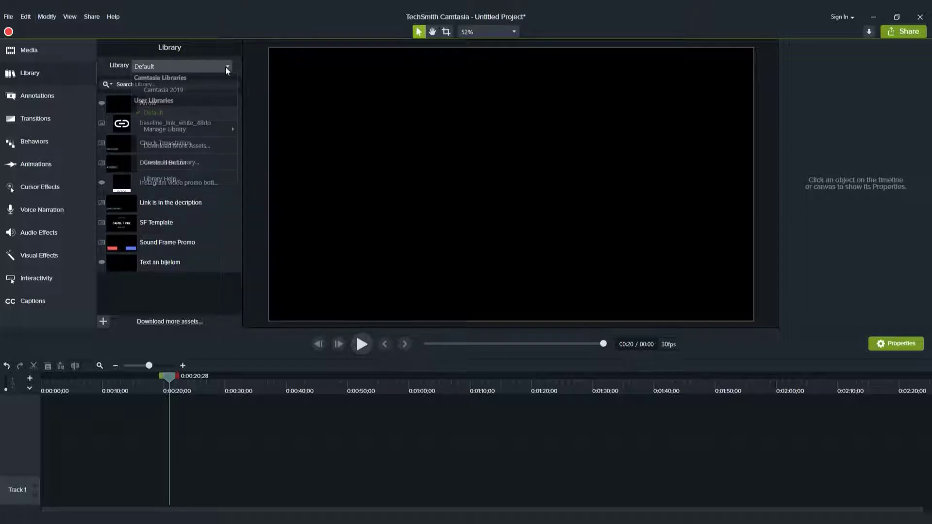
left_click(177, 90)
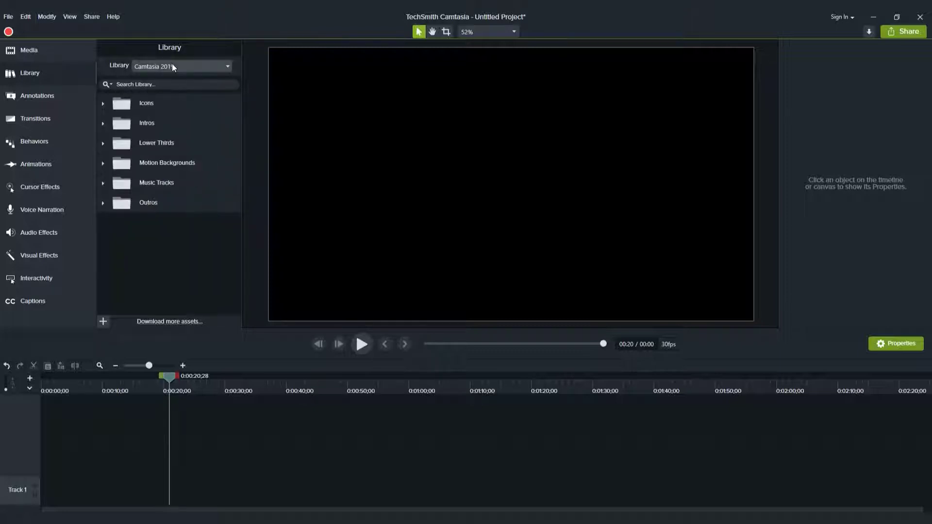
left_click(102, 104)
left_click(102, 103)
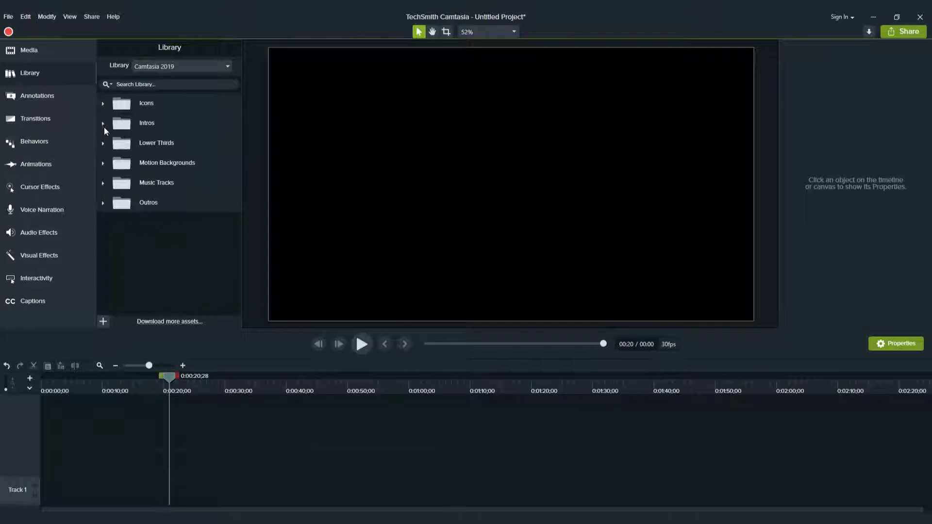
left_click(102, 124)
scroll(238, 188, "down", 1)
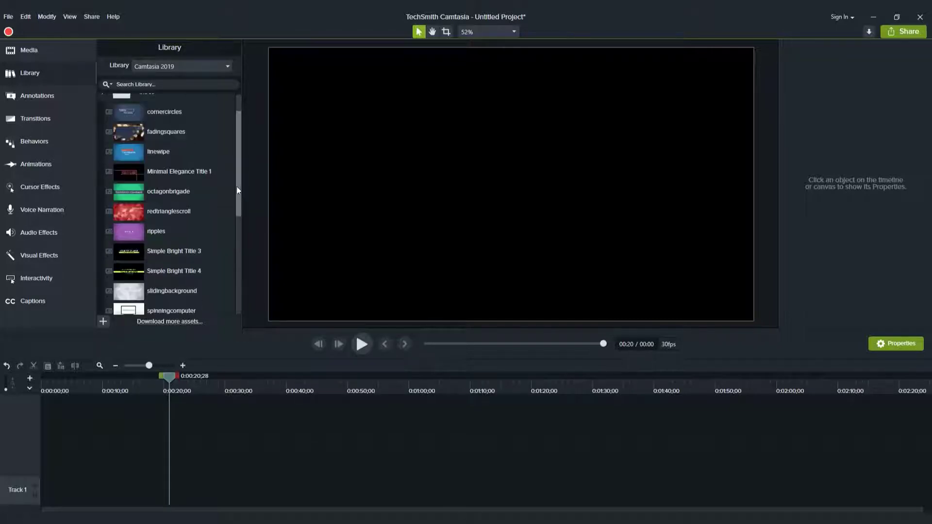
scroll(113, 115, "up", 1)
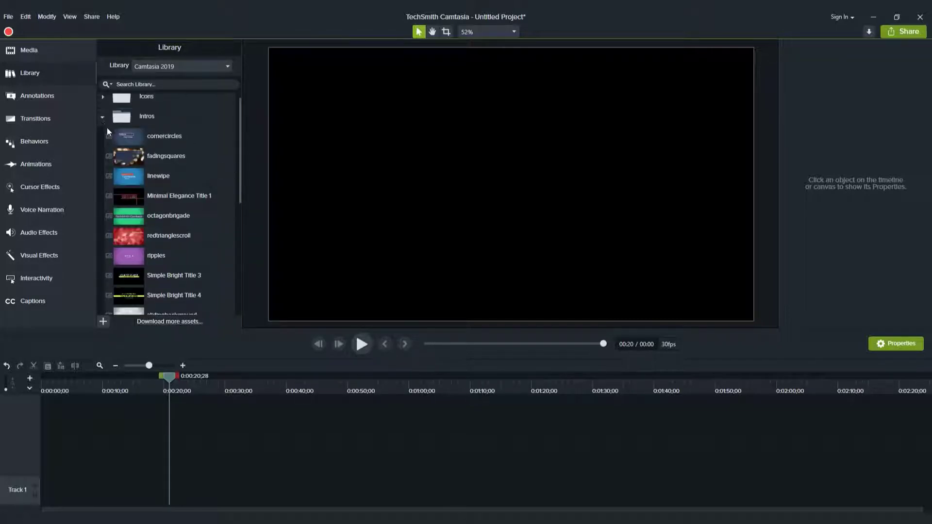
left_click(103, 120)
left_click(103, 143)
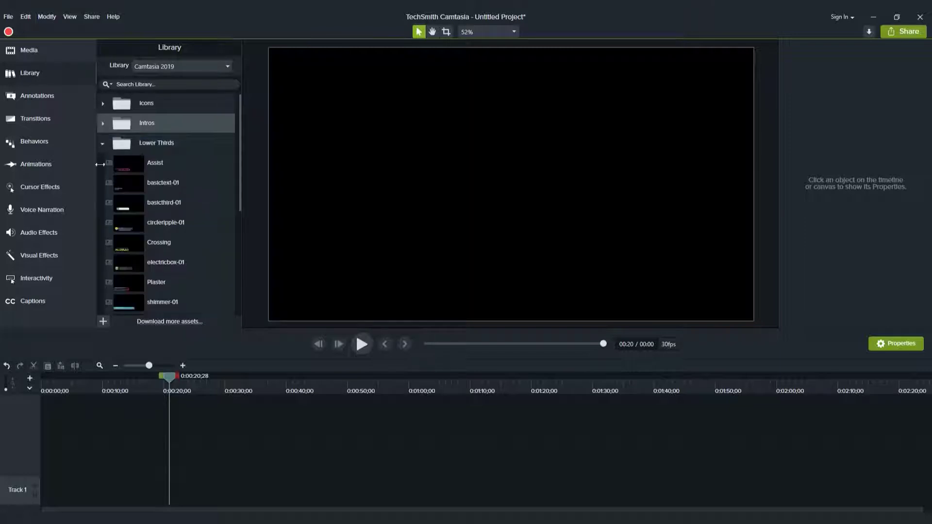
- Add the circleripple-01 lower third to the canvas and preview its animation
left_click_drag(127, 222, 463, 226)
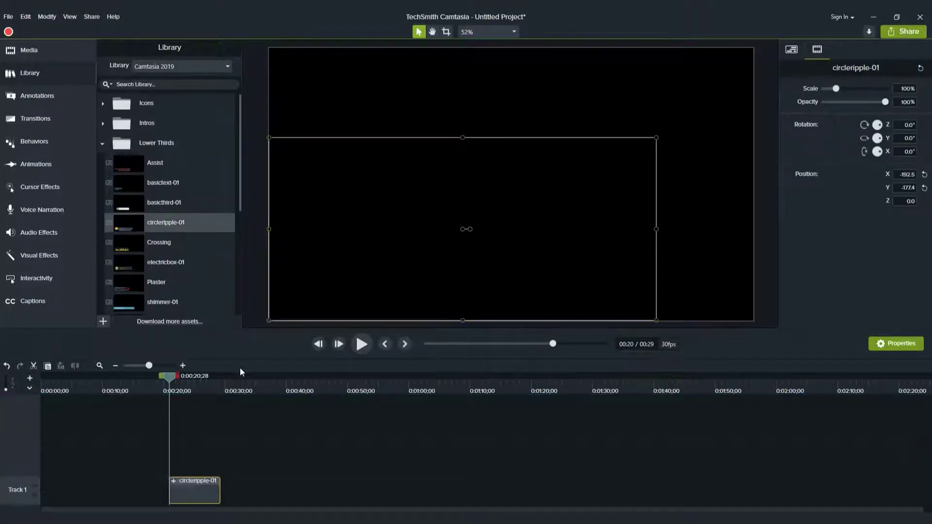
left_click(361, 344)
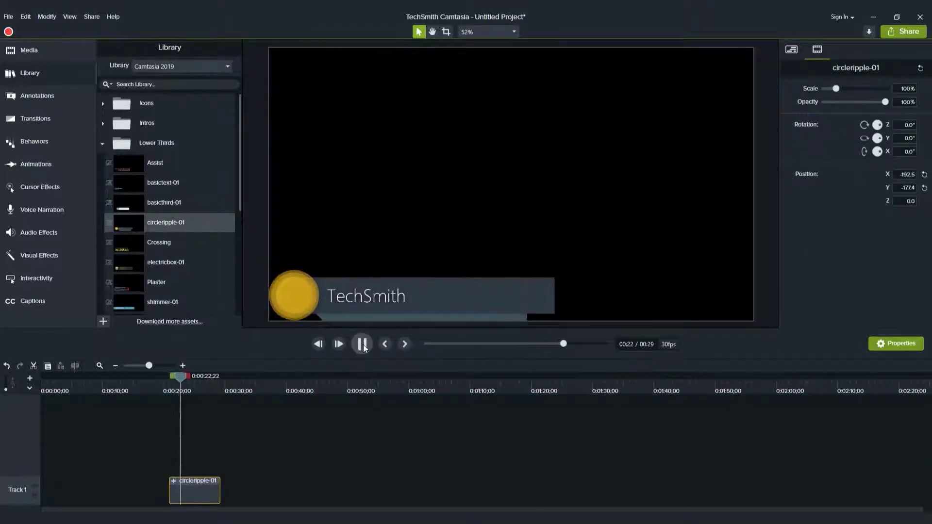
left_click(362, 344)
- Close the Lower Thirds folder and check the Motion Backgrounds and Outros folders of the Camtasia 2019 library
left_click(103, 142)
left_click(103, 163)
left_click(104, 164)
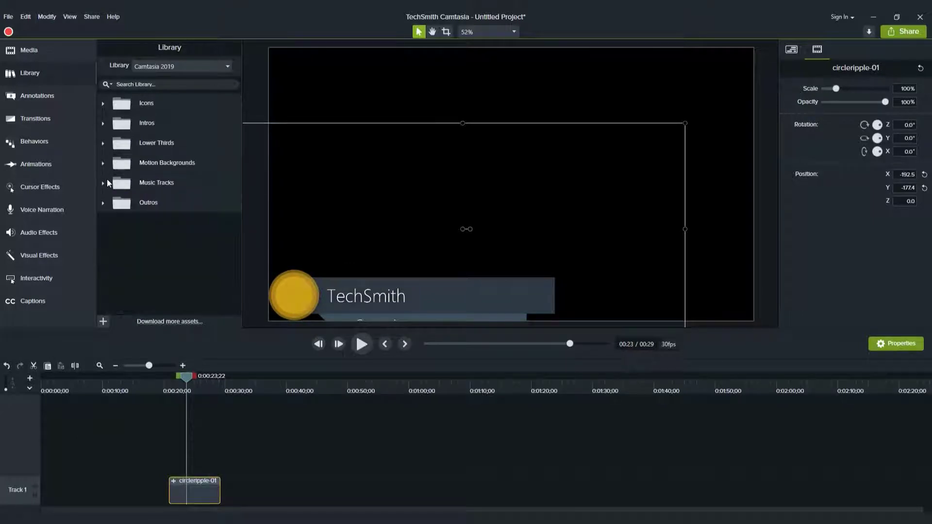
left_click(104, 204)
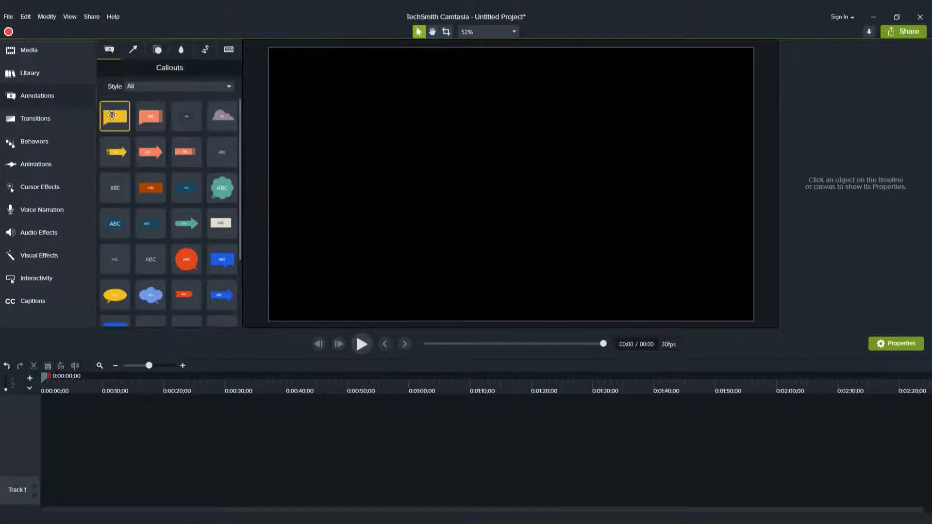
- Add the yellow speech bubble callout to the canvas and move it to about X -124, Y 38.5
left_click_drag(115, 117, 588, 159)
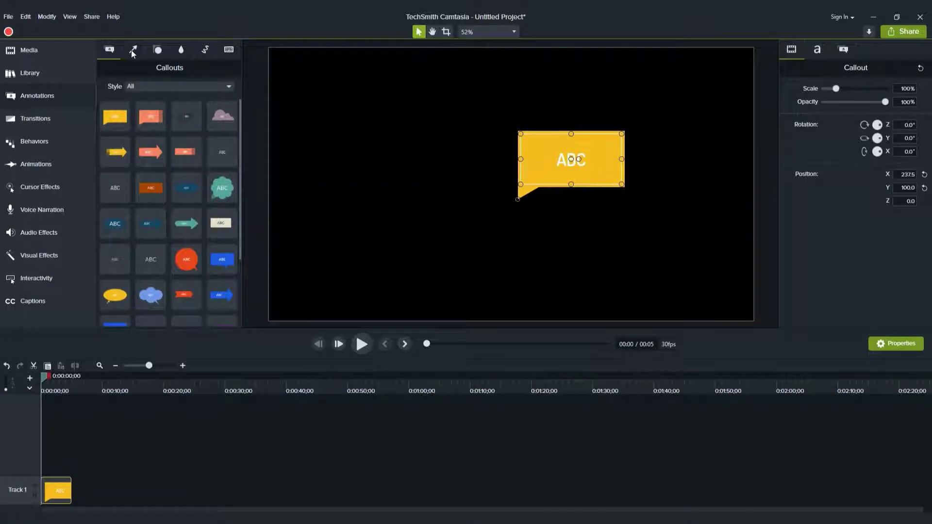
left_click(228, 86)
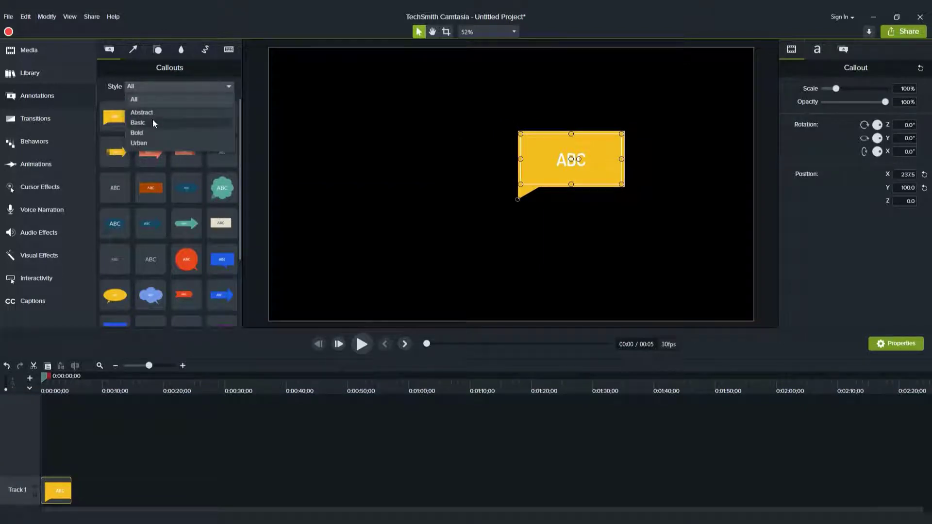
left_click(134, 97)
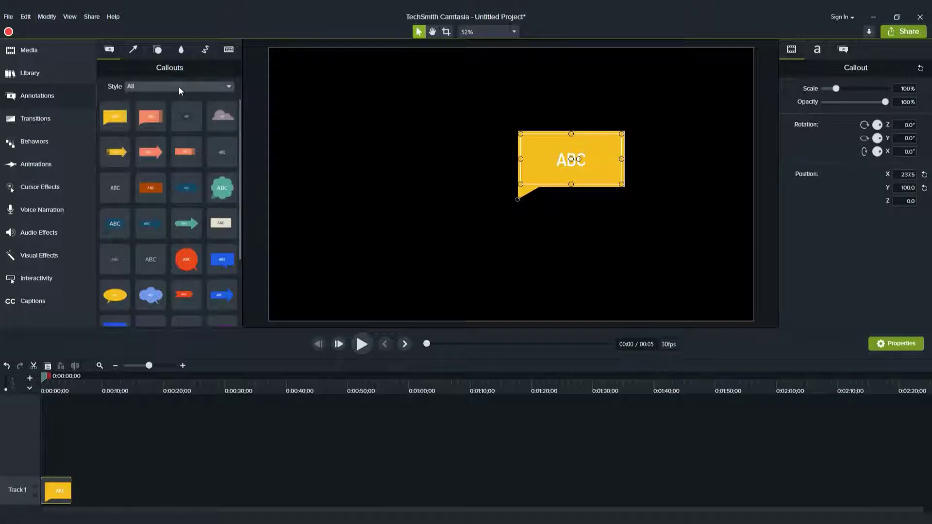
left_click_drag(550, 169, 458, 185)
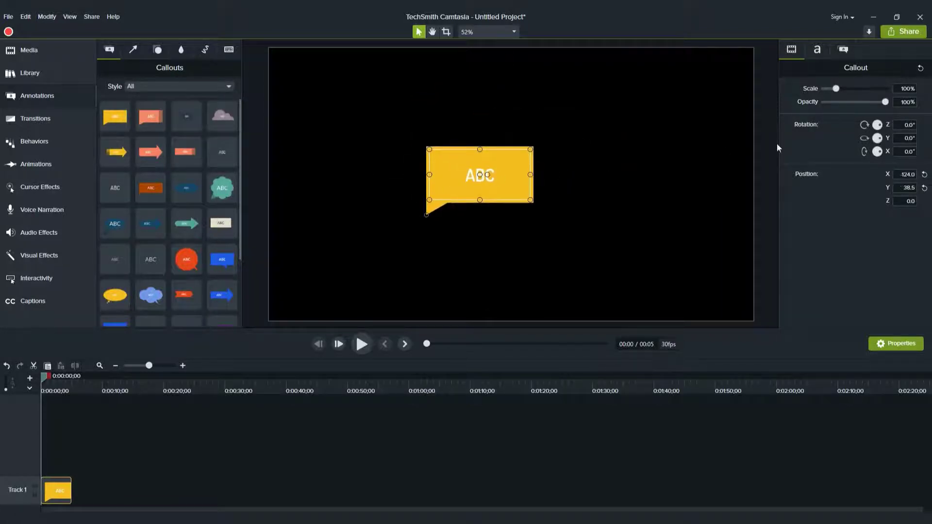
- Scale the yellow callout to about 143.3% and reduce its opacity to about 83%
left_click_drag(836, 88, 875, 103)
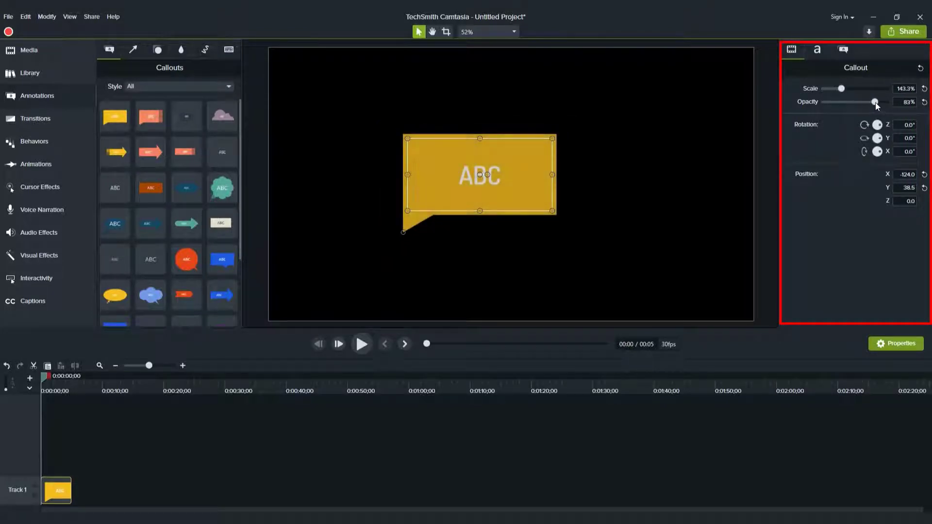
left_click(893, 344)
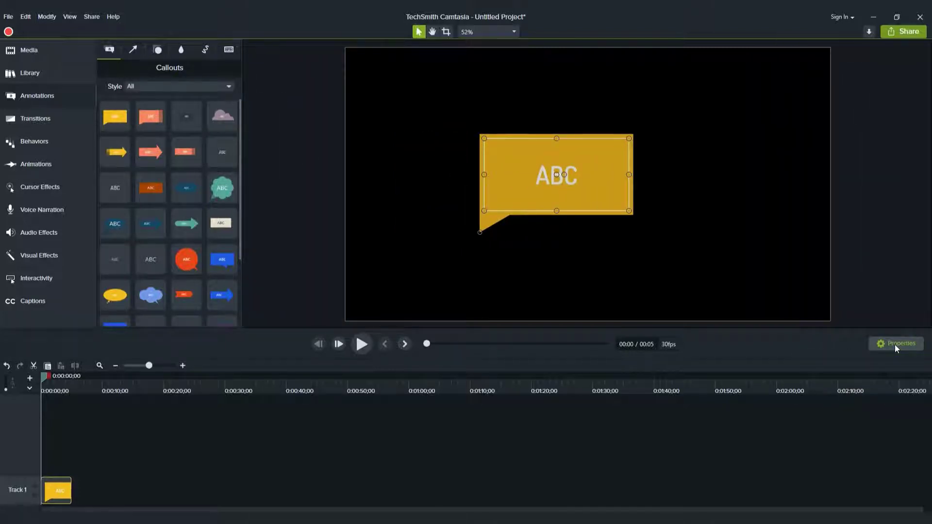
left_click(896, 345)
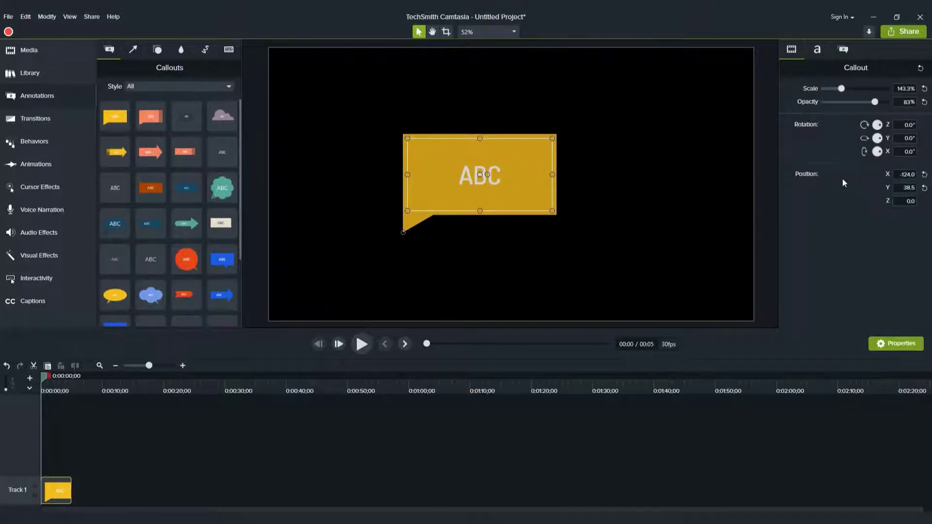
- Review the callout's text and annotation properties and the Arrows & Lines, Shapes and Blur & Highlight annotations
left_click(818, 49)
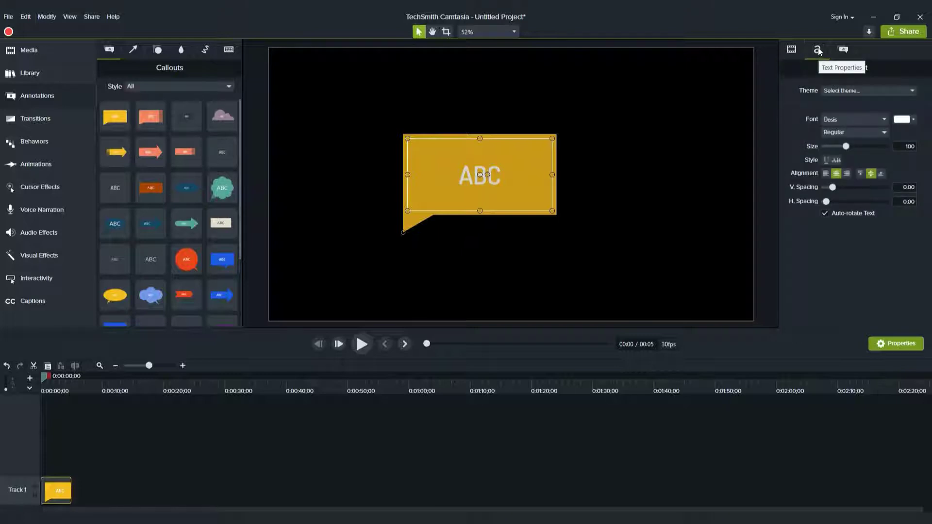
left_click(844, 50)
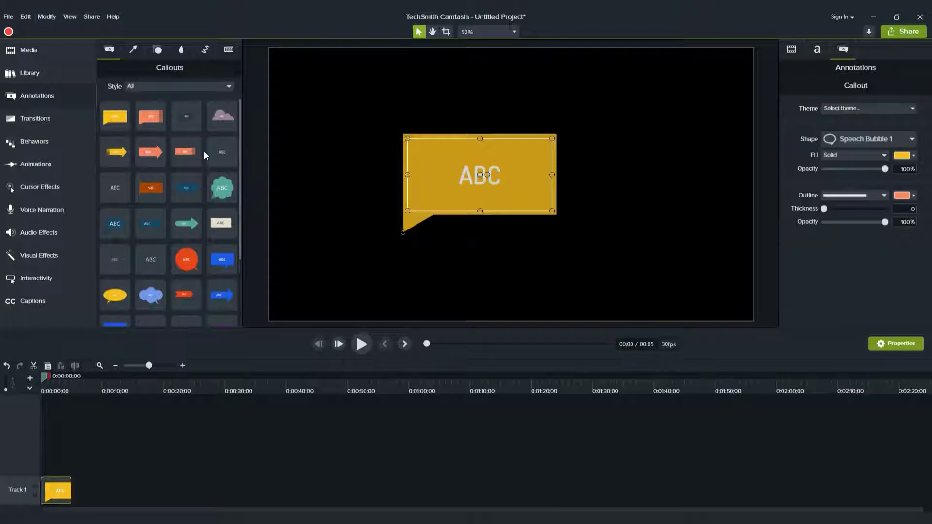
left_click(133, 51)
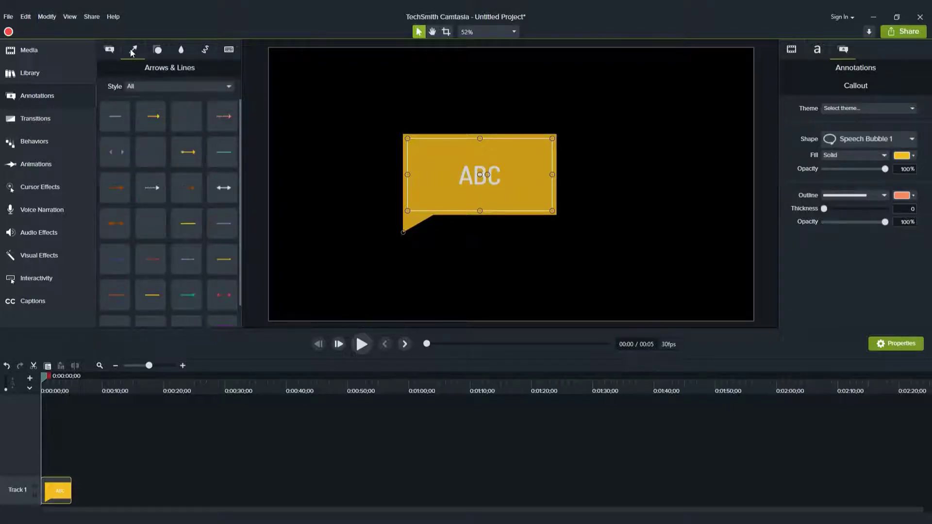
left_click(156, 50)
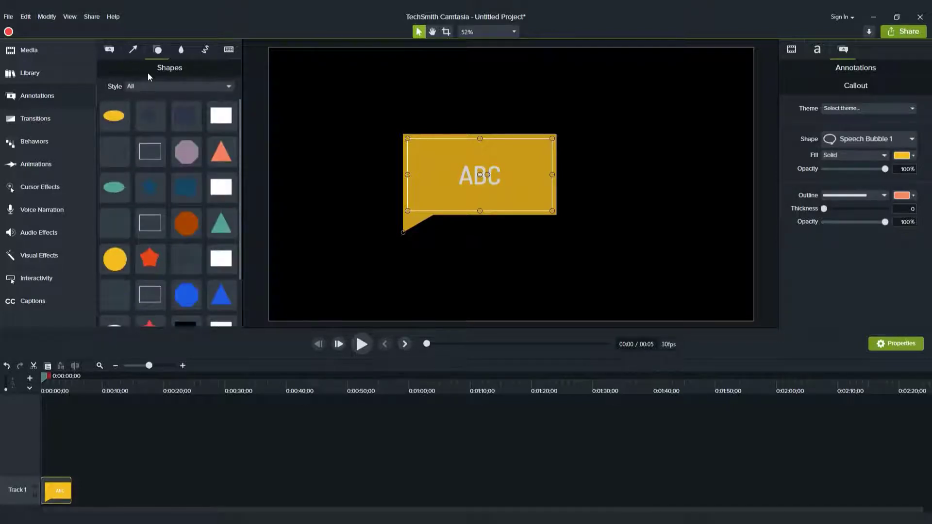
left_click(182, 50)
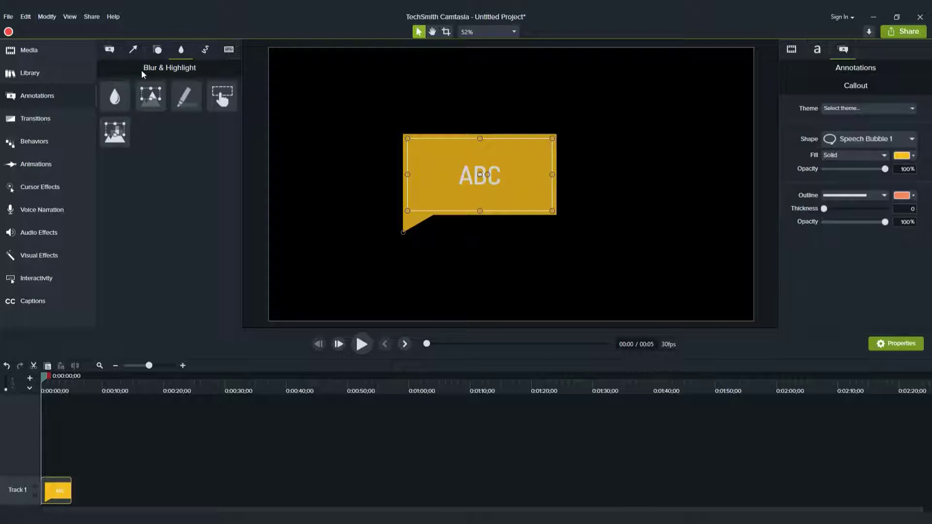
- Place a red Sketch Motion rectangle over the yellow callout's upper-left corner and preview its drawing animation
left_click(204, 51)
left_click_drag(182, 133, 400, 149)
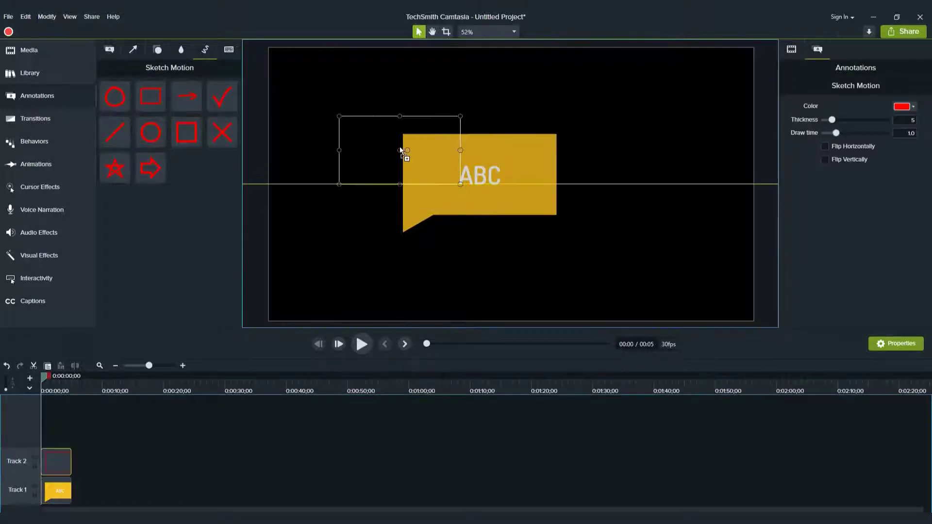
left_click(362, 343)
- Look at the available Keystroke Callouts annotations
left_click(228, 97)
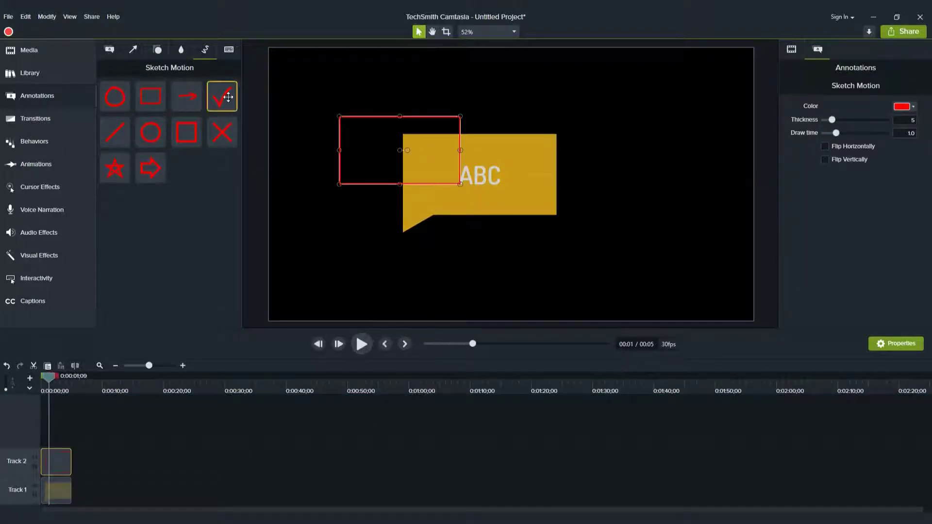
left_click(229, 50)
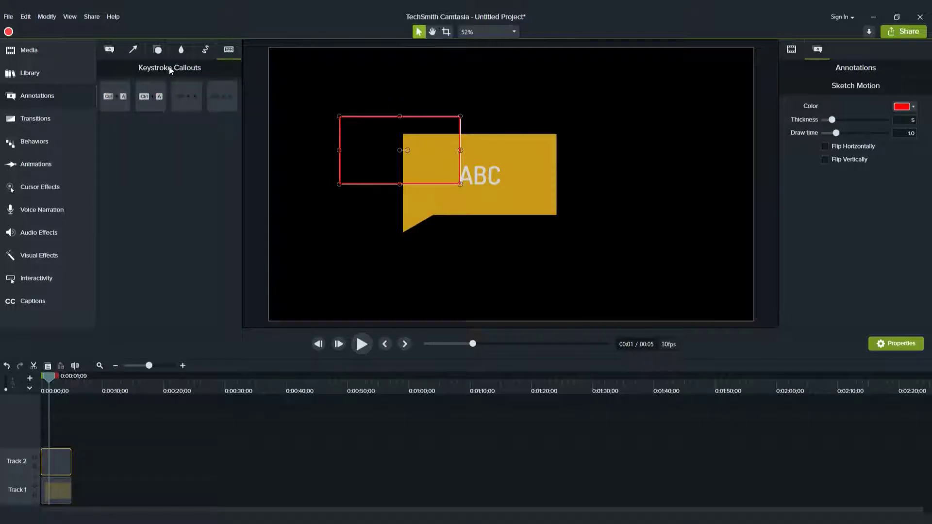
- Look through the available transitions, such as Fade, Circle stretch and Page roll
left_click(43, 121)
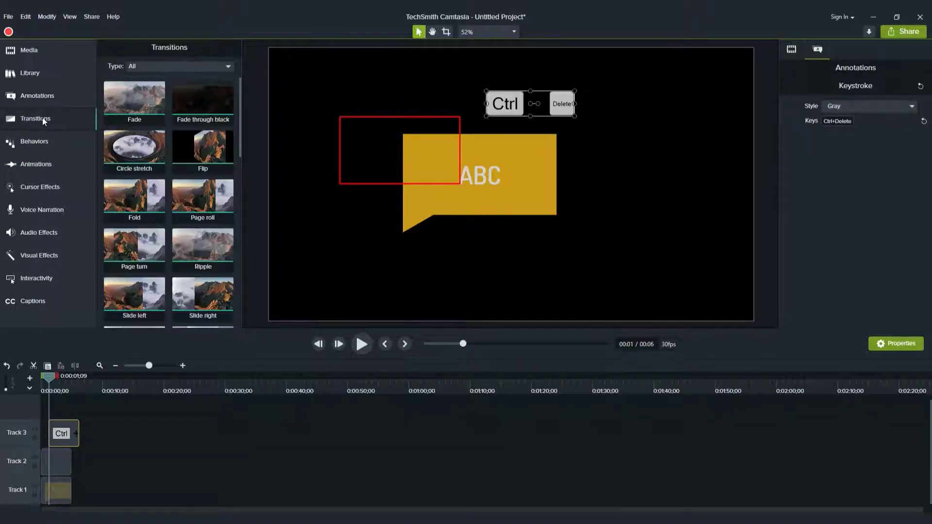
left_click(203, 192)
mouse_move(240, 92)
left_mouse_down()
mouse_move(237, 156)
mouse_move(237, 96)
left_mouse_up()
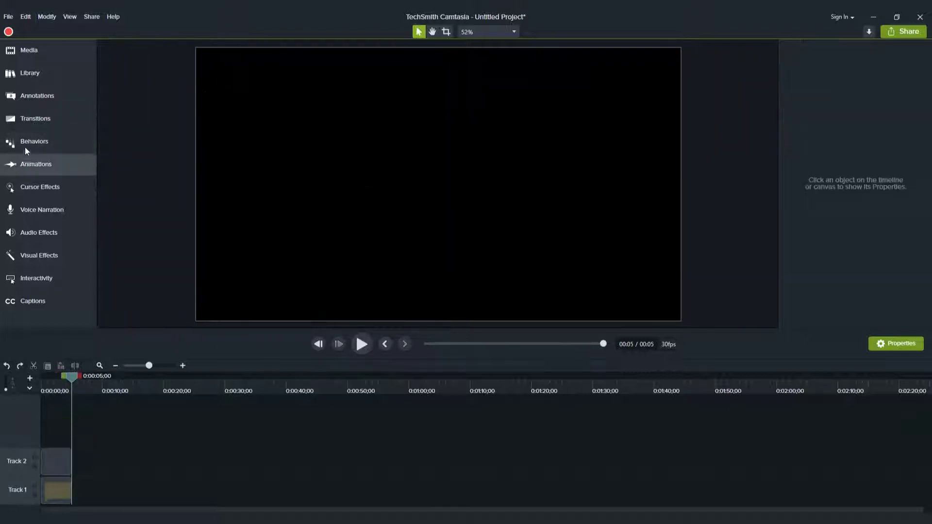
- Review the available behaviors, the Zoom-n-Pan options and the preset animations
left_click(25, 147)
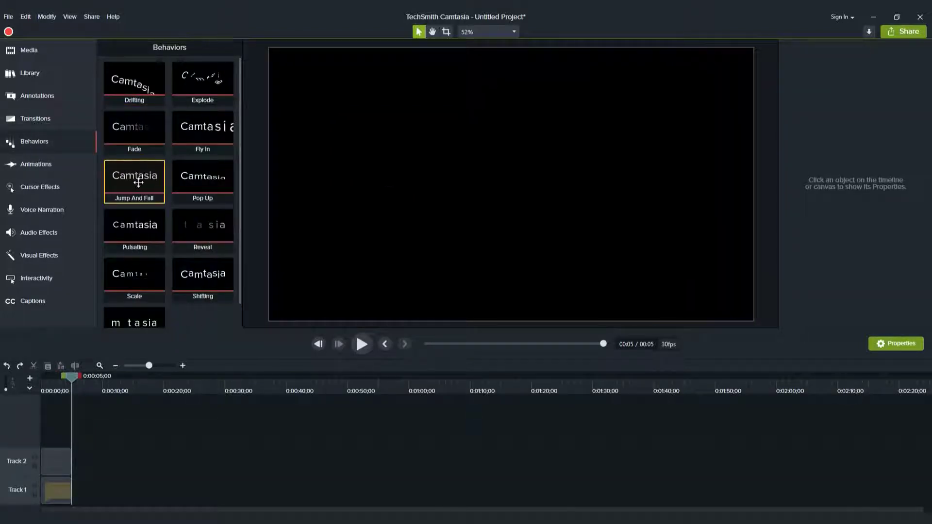
left_click(57, 168)
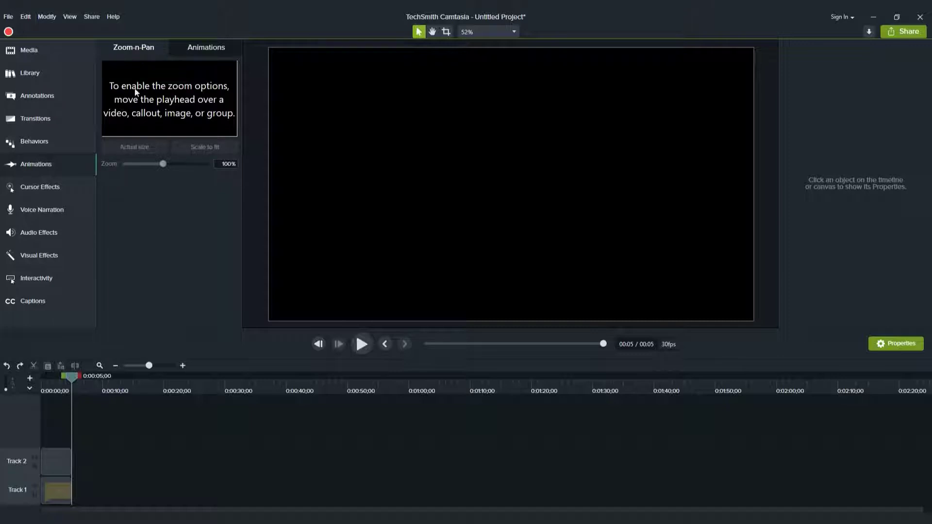
left_click(206, 47)
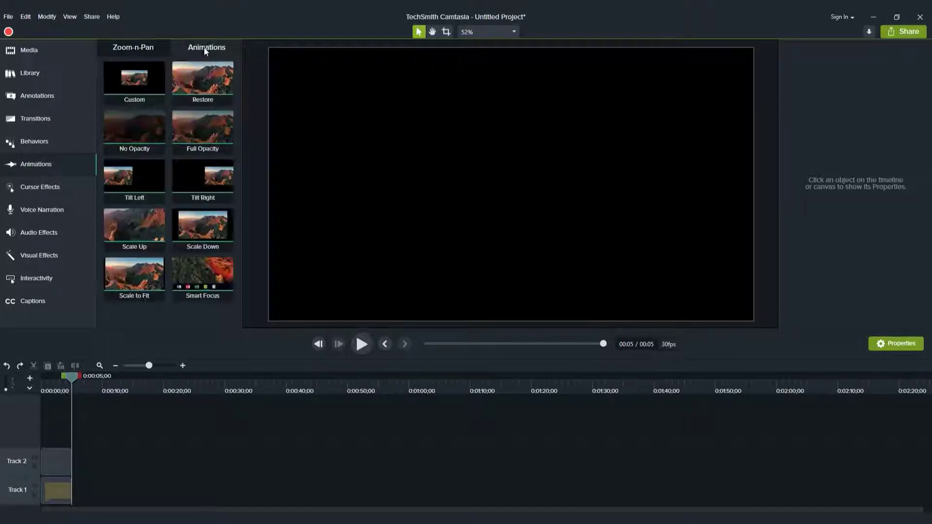
- Examine the cursor effects, including those for the cursor itself, left clicks and right clicks
left_click(41, 188)
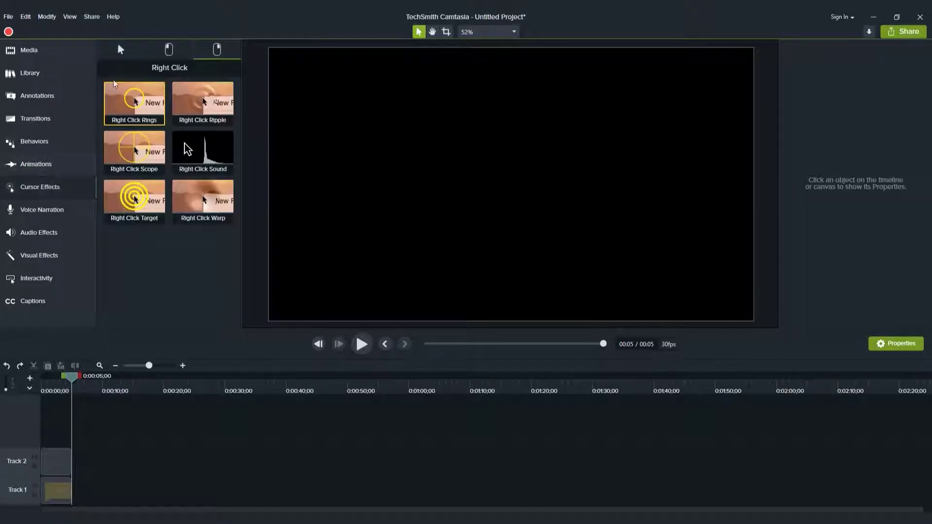
left_click(121, 50)
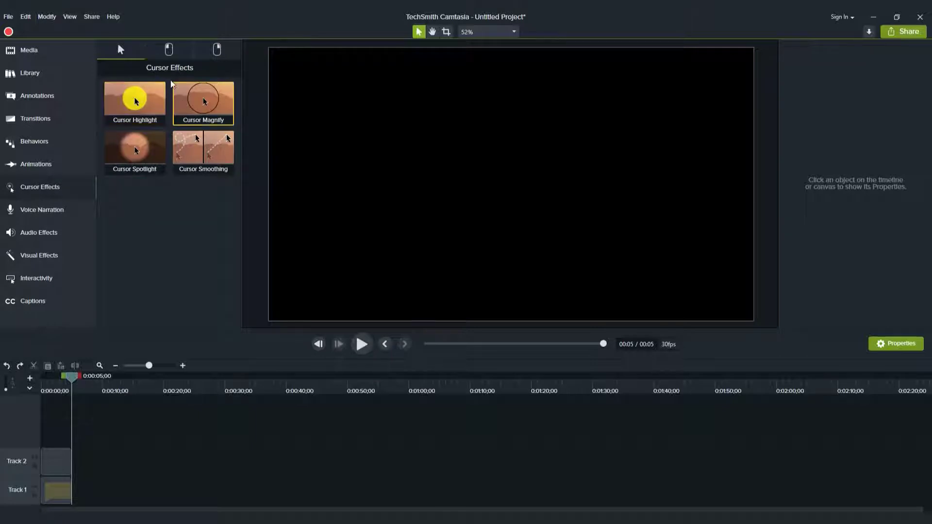
left_click(169, 54)
left_click(199, 56)
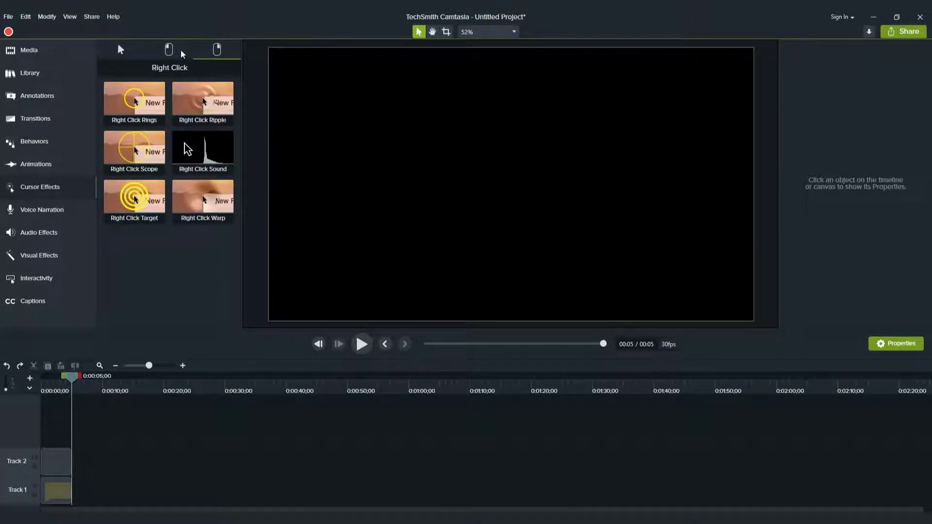
- Record a short test voice narration with the USB microphone and discard it instead of saving it
left_click(42, 211)
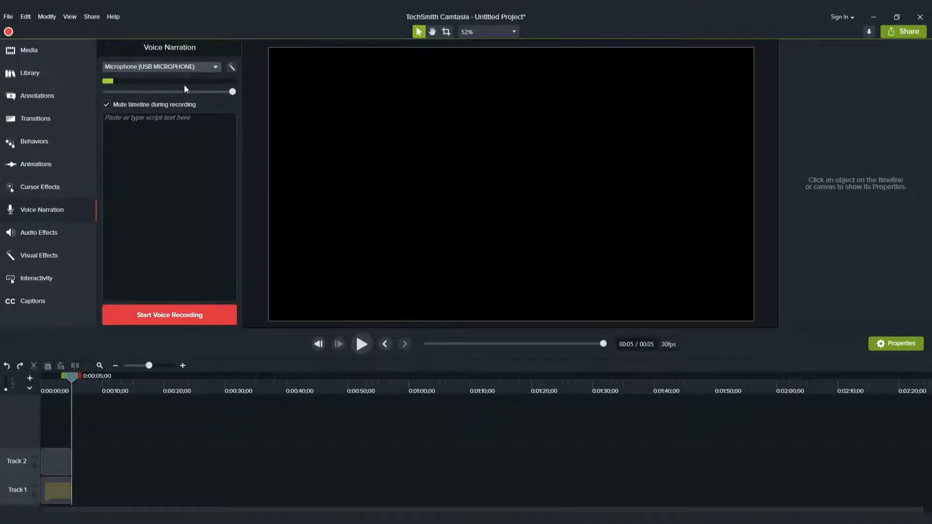
left_click(175, 318)
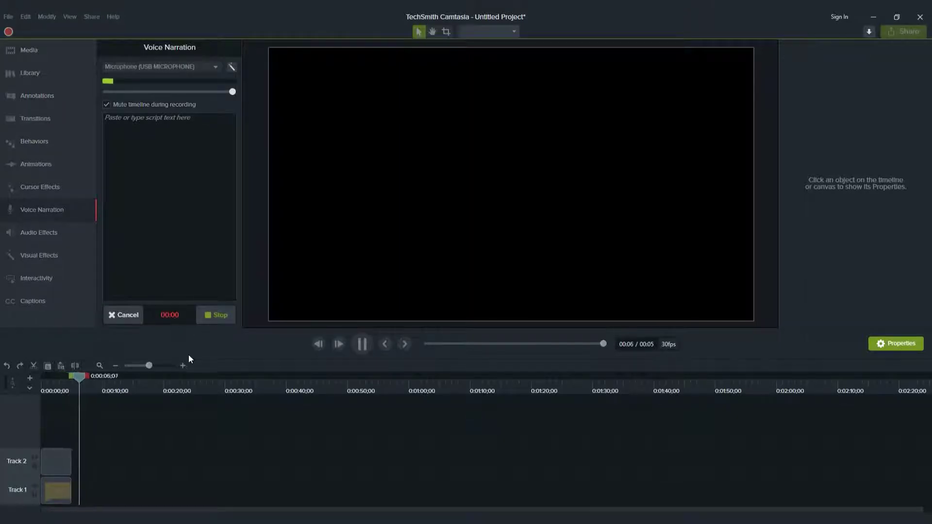
left_click(214, 317)
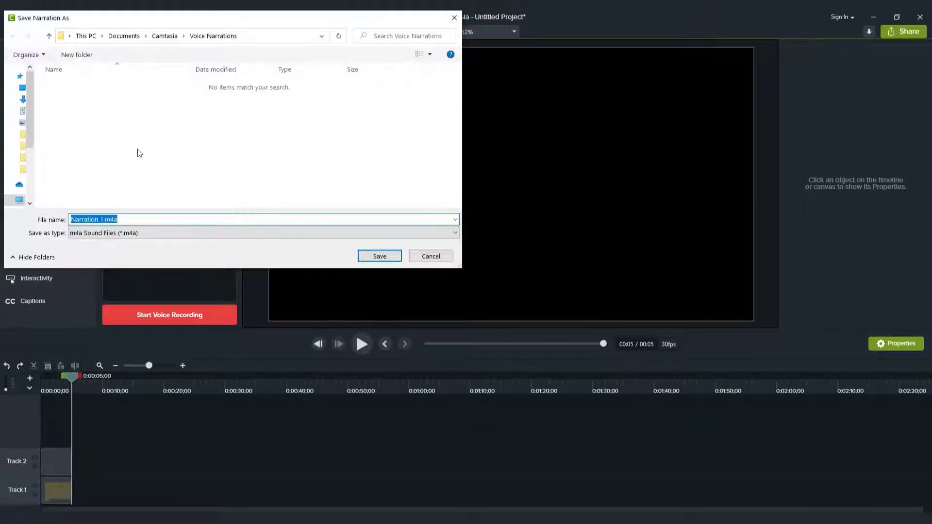
left_click(435, 256)
key("Return")
- Review the available audio effects, visual effects, quiz interactivity and caption options
left_click(39, 233)
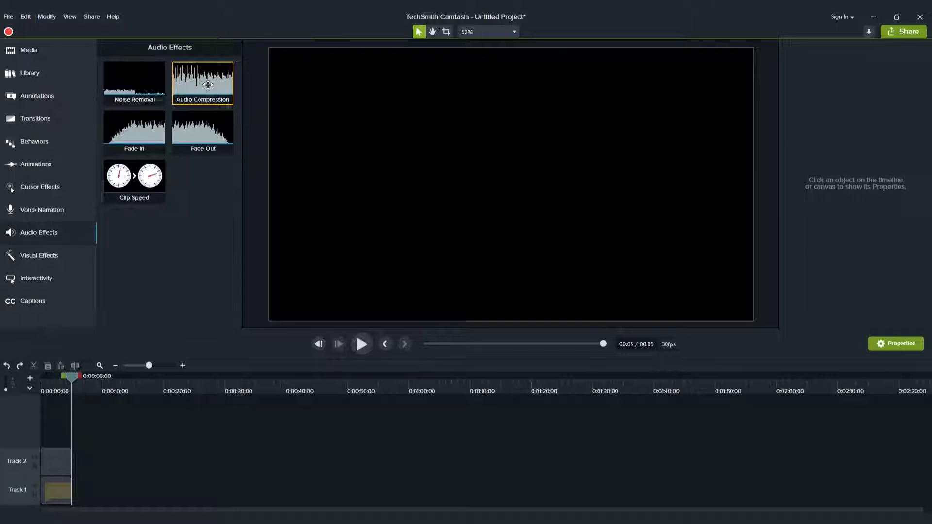
left_click(54, 254)
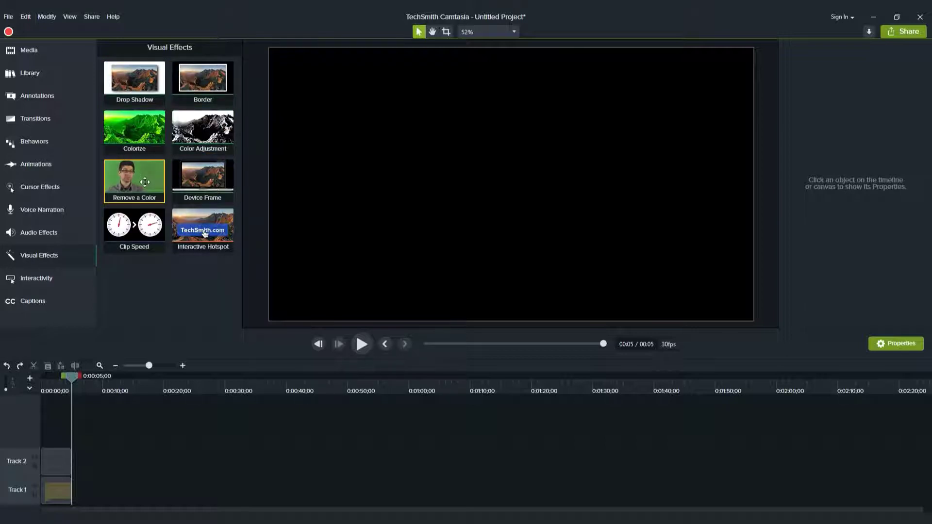
left_click(67, 280)
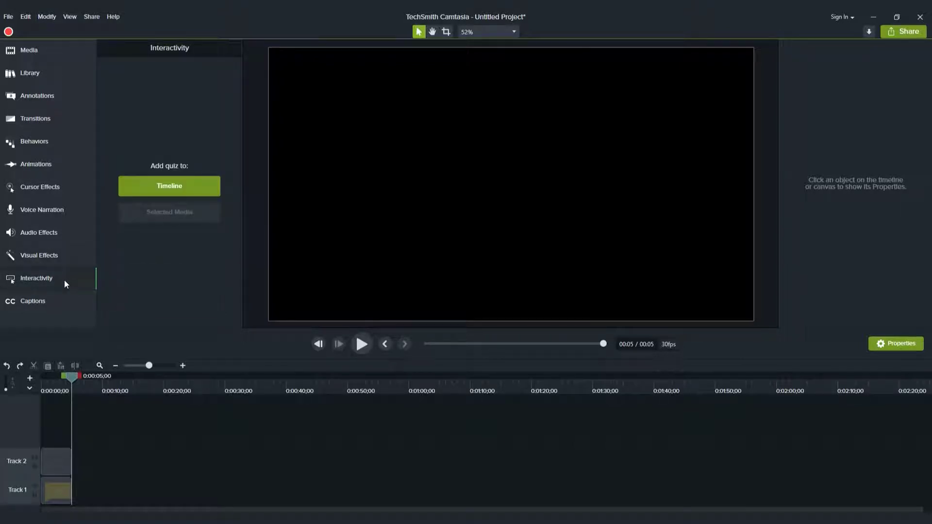
left_click(29, 301)
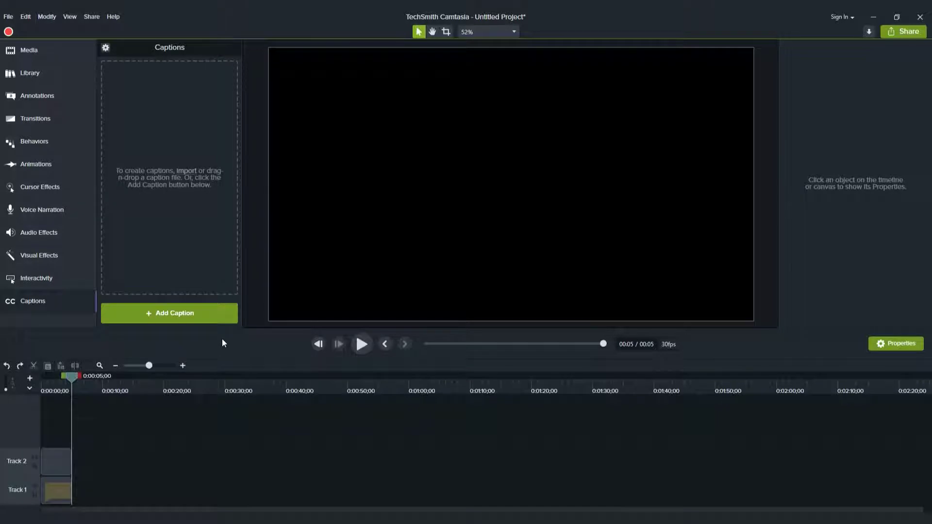
- Look over the project file, editing and modification commands, including adding behaviors, effects and markers
left_click(8, 17)
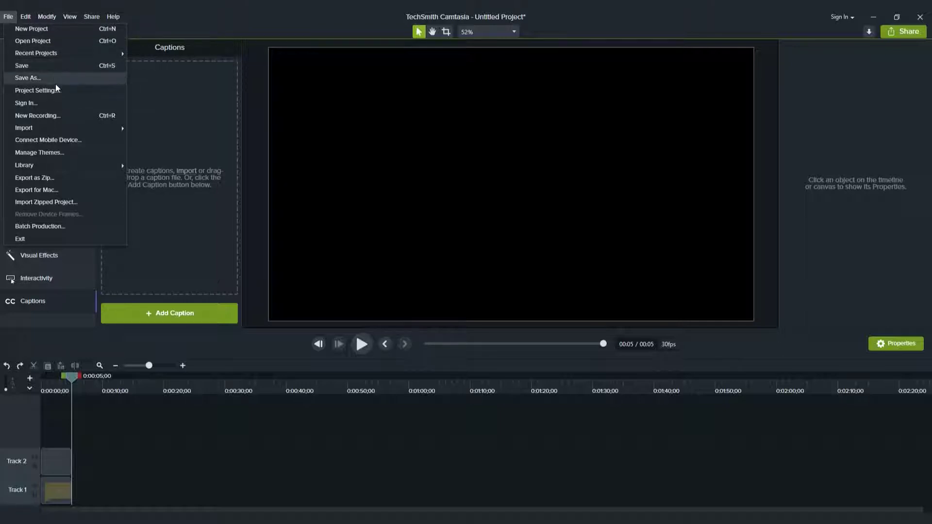
mouse_move(32, 23)
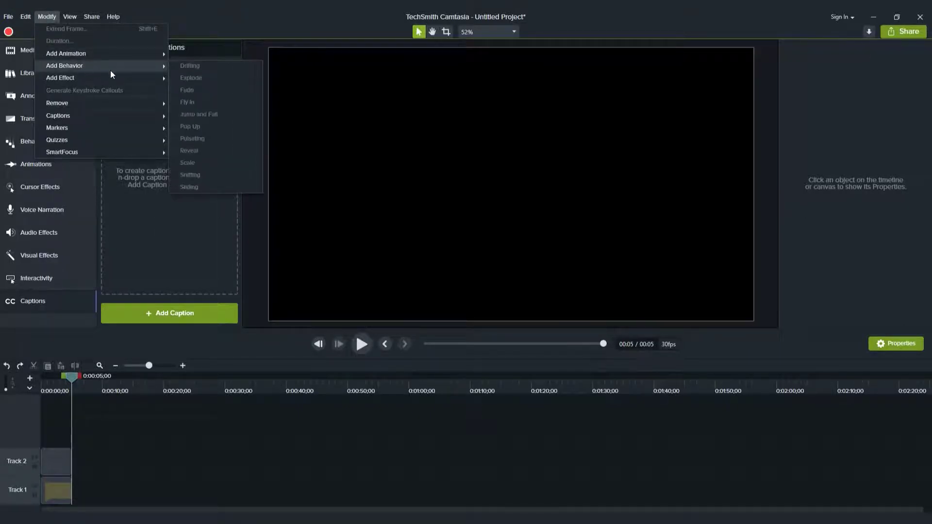
mouse_move(98, 76)
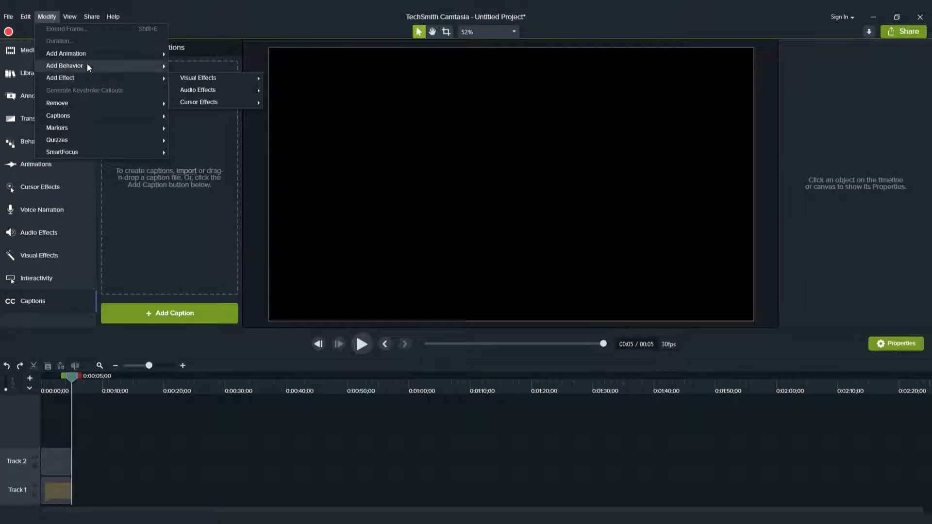
mouse_move(93, 128)
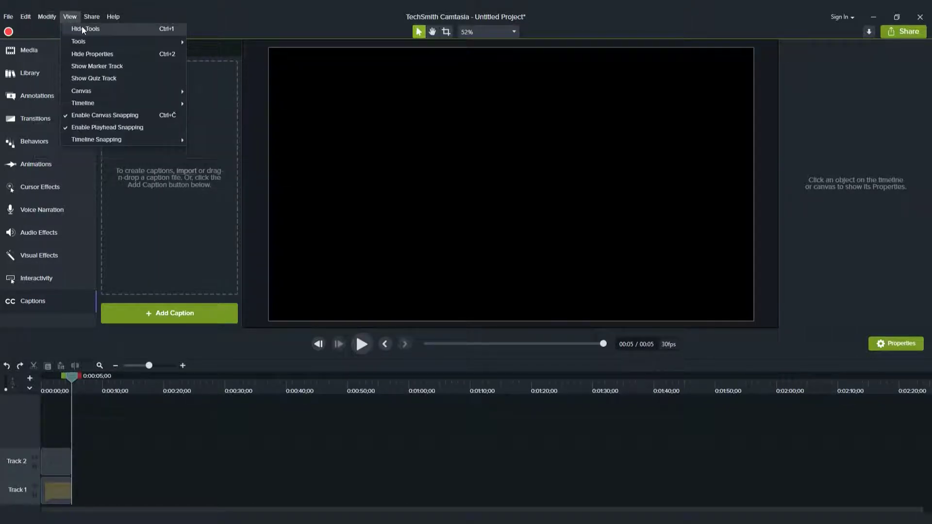
- Hide the editing tools, show them again and check the other view options
left_click(81, 28)
left_click(70, 16)
left_click(82, 28)
left_click(71, 16)
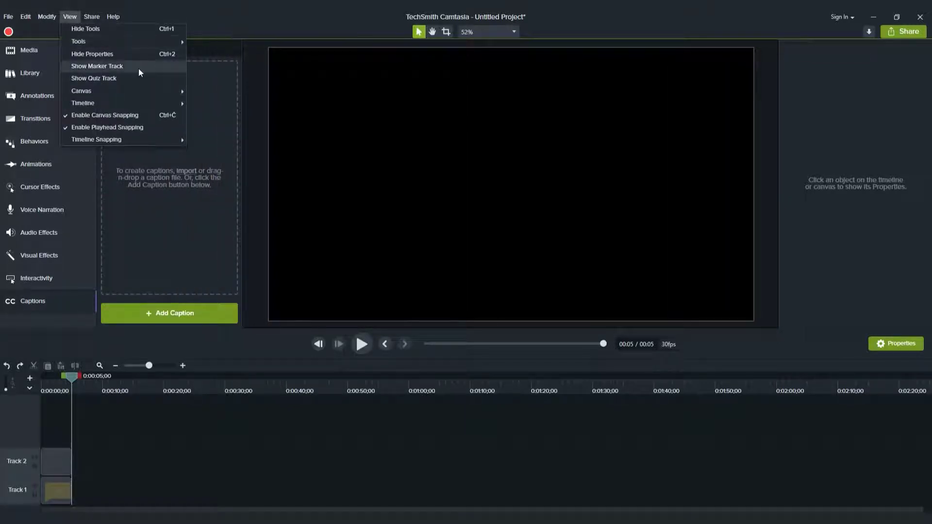
- Look at the sharing destinations for the video, such as Local File, Vimeo, YouTube and Google Drive
left_click(90, 17)
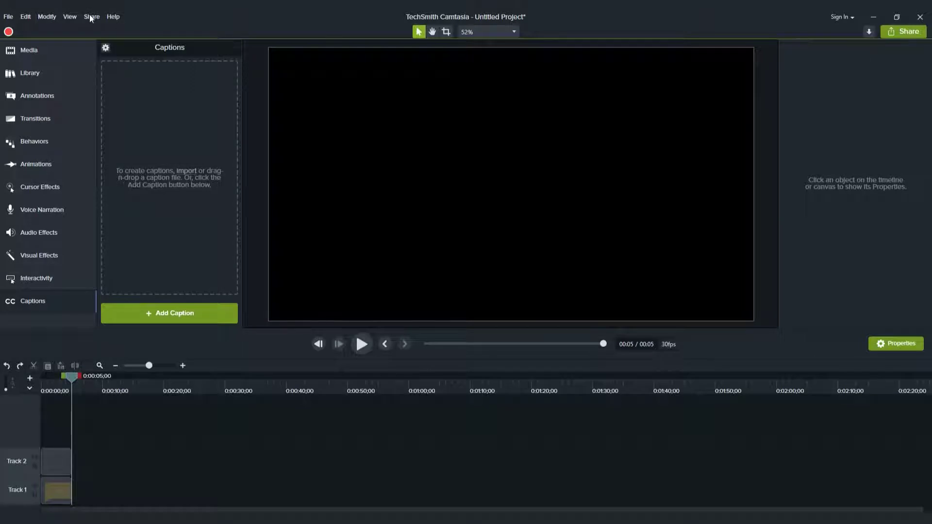
left_click(92, 16)
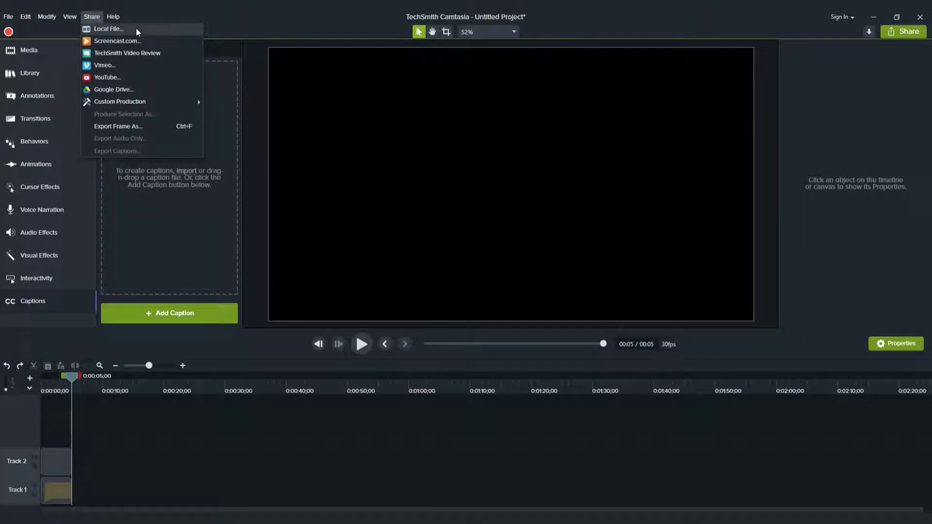
left_click(281, 22)
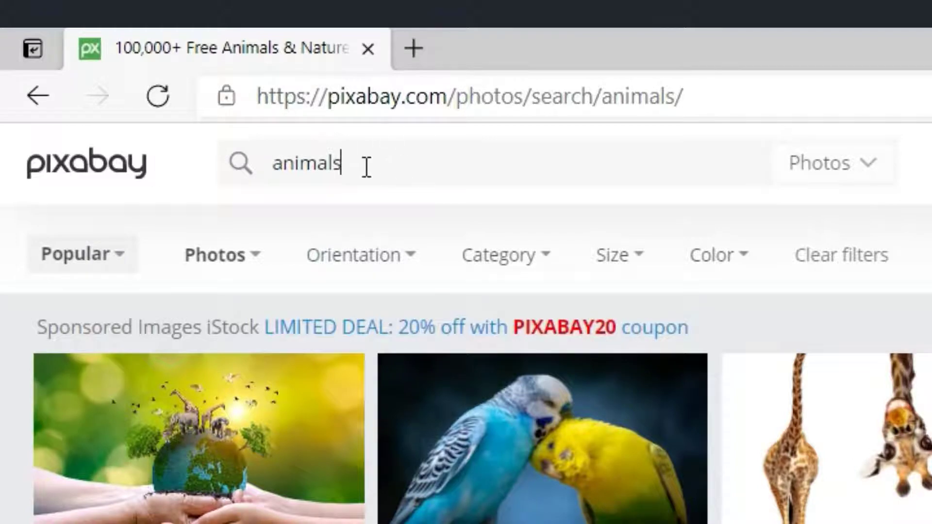
- Look at Pixabay's photo search for animals in the browser and the owl and elephant images in the Resources folder
left_click_drag(366, 167, 247, 193)
left_click(868, 165)
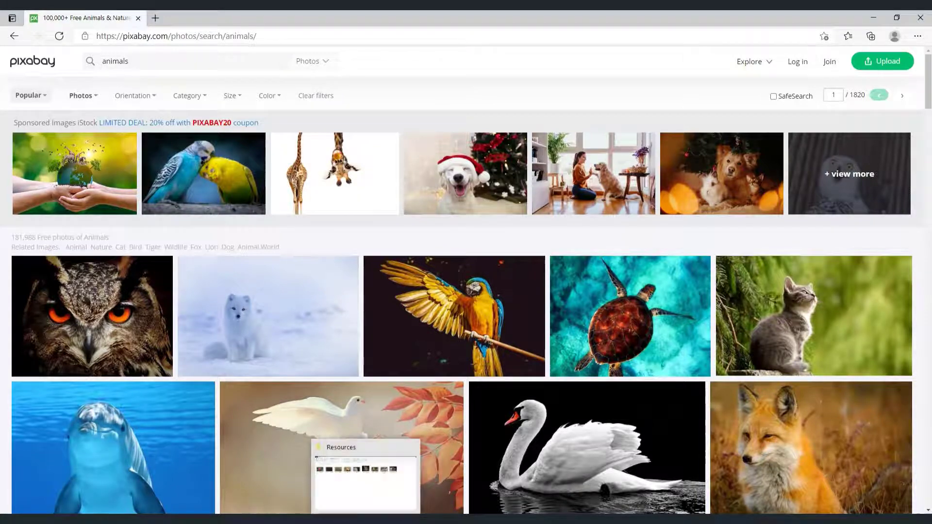
left_click(366, 473)
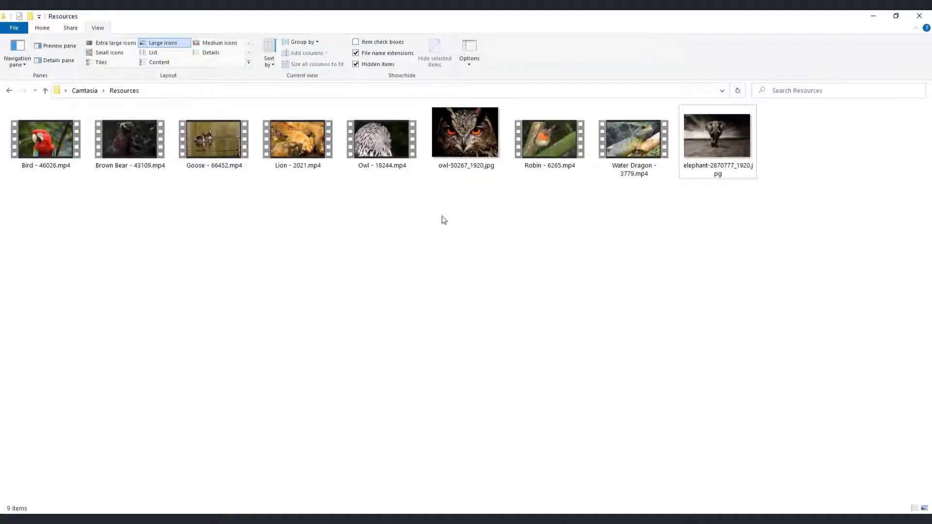
left_click(470, 166)
left_click(718, 142)
left_click_drag(652, 242, 383, 272)
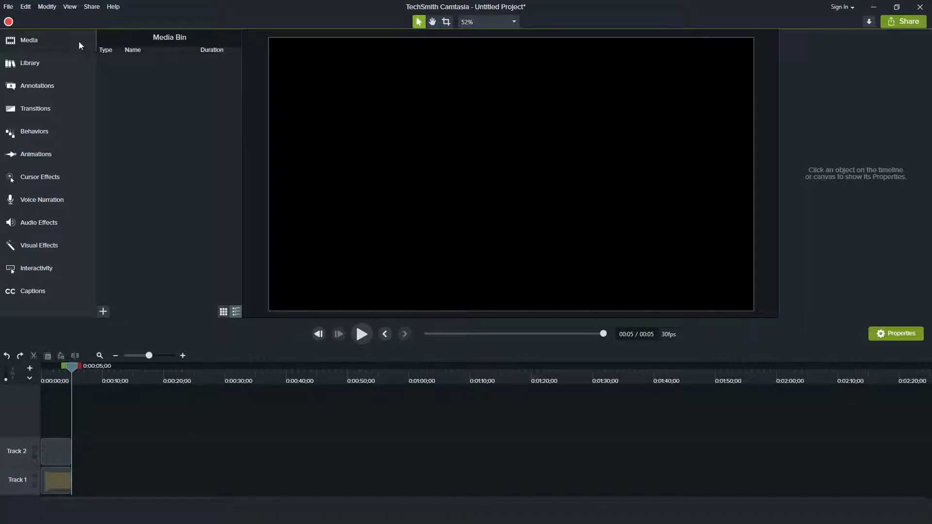
- Return to Camtasia's Media Bin and check the available ways to import media
left_click(30, 41)
left_click(30, 41)
right_click(135, 68)
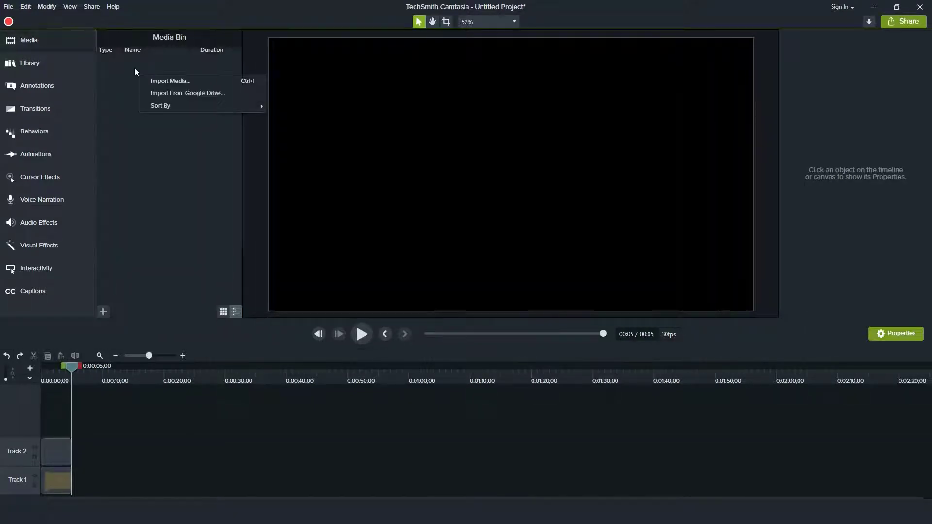
left_click(103, 312)
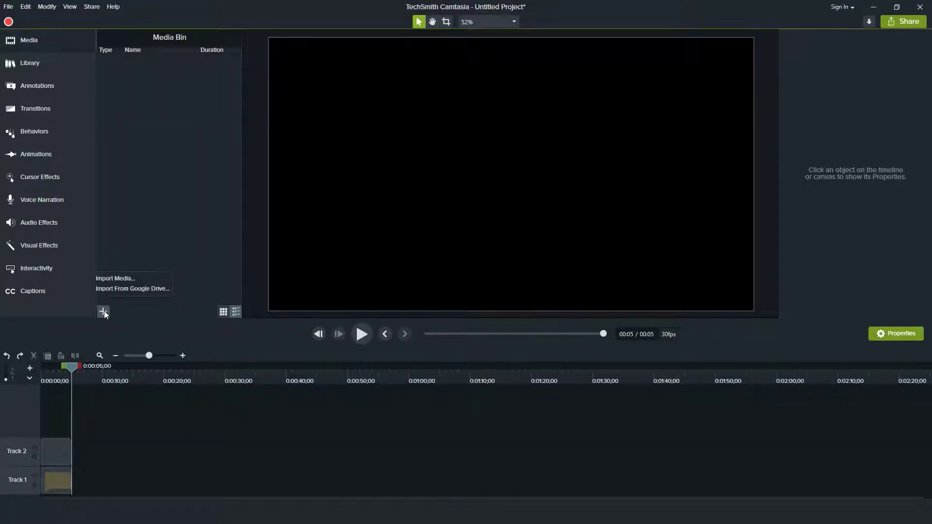
left_click(134, 278)
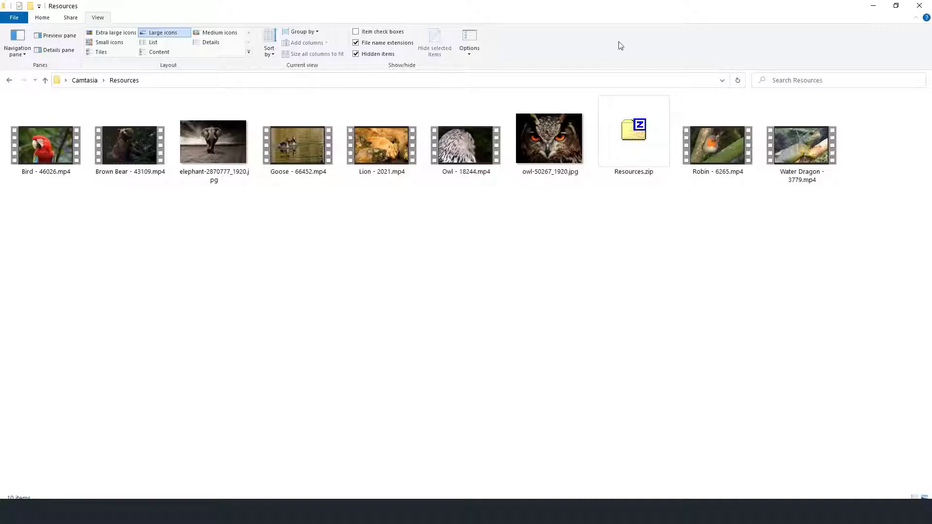
- Import all files from the Resources folder into the Media Bin and get the folder window out of the way
left_click(897, 7)
left_click_drag(253, 11, 747, 102)
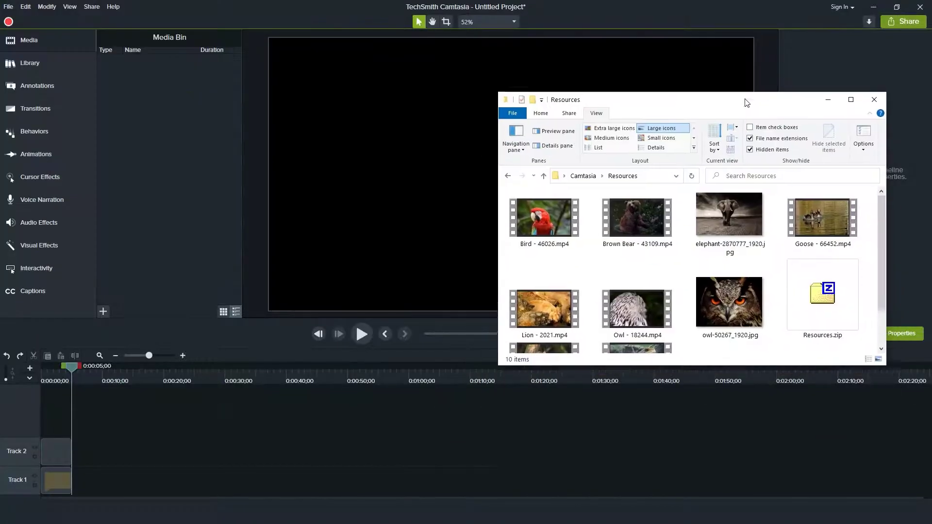
left_click(634, 218)
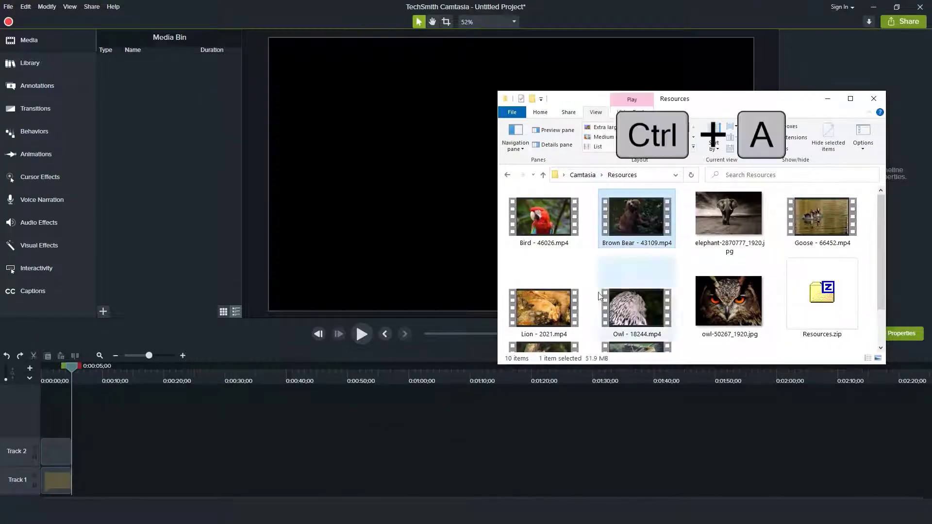
key("ctrl+a")
left_click_drag(546, 239, 201, 204)
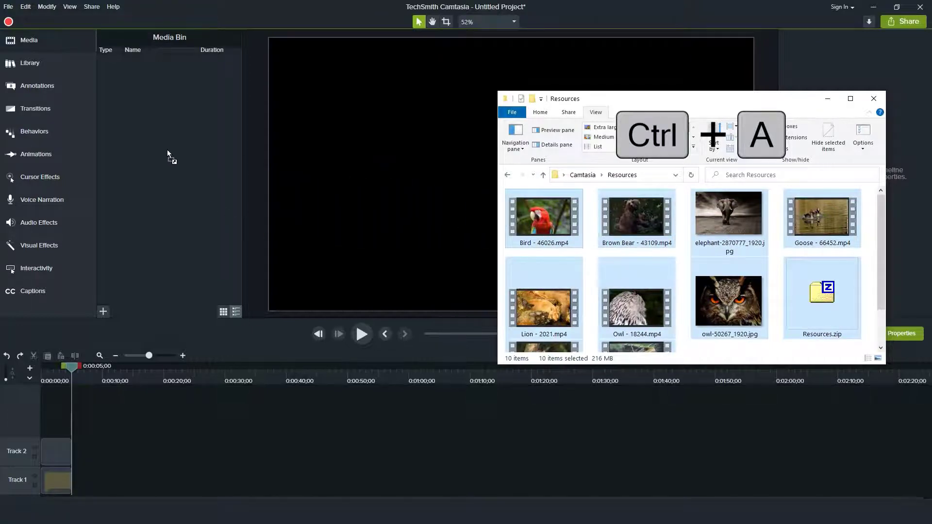
left_click_drag(167, 149, 166, 145)
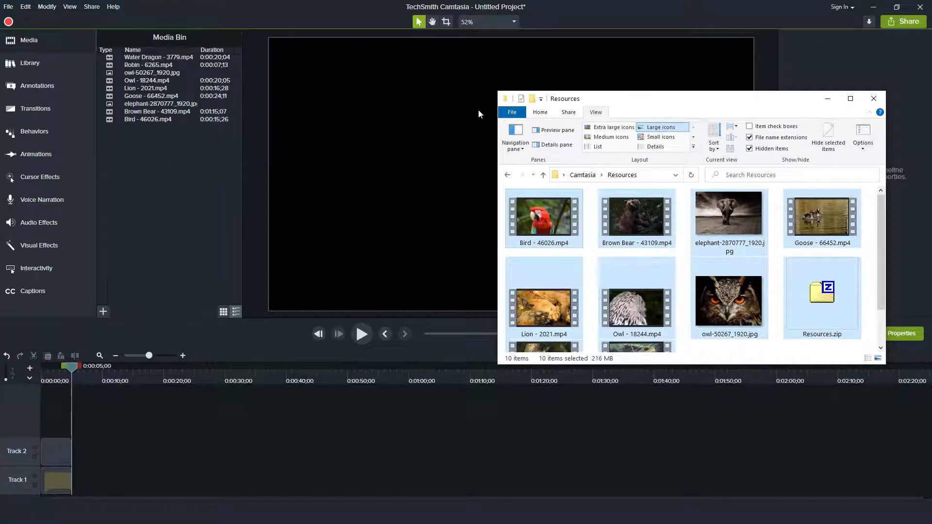
left_click(828, 101)
- Sort the Media Bin's files by type
right_click(168, 162)
mouse_move(203, 205)
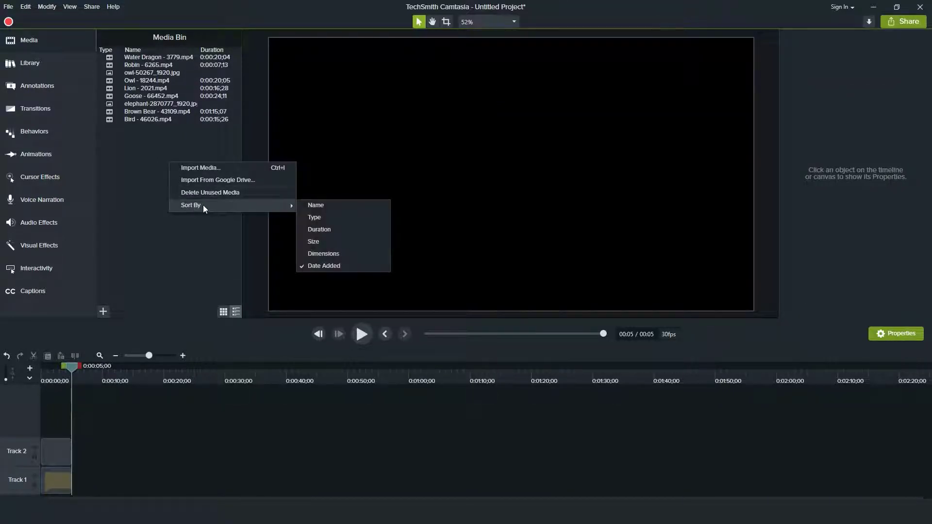
left_click(335, 217)
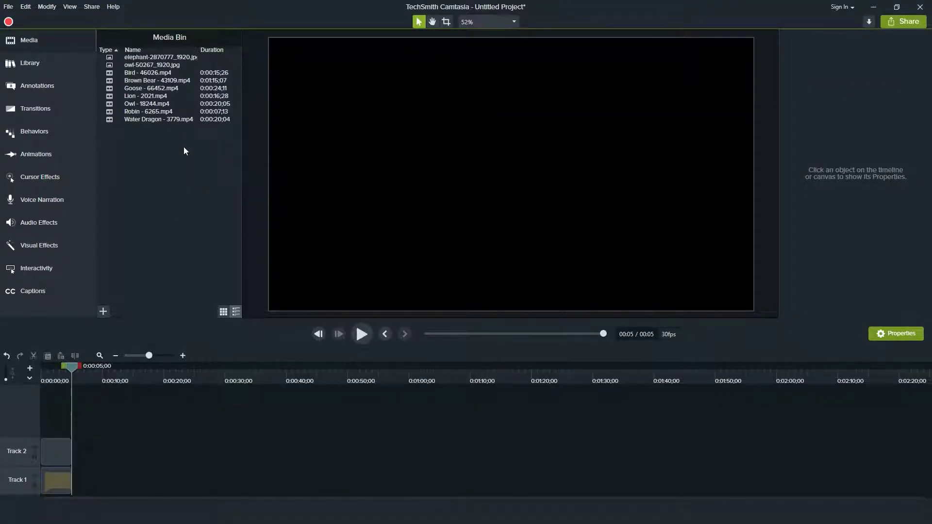
- Undo the media placement on the timeline and show the Media Bin's files as thumbnails
left_click_drag(170, 155, 179, 253)
key("ctrl+z")
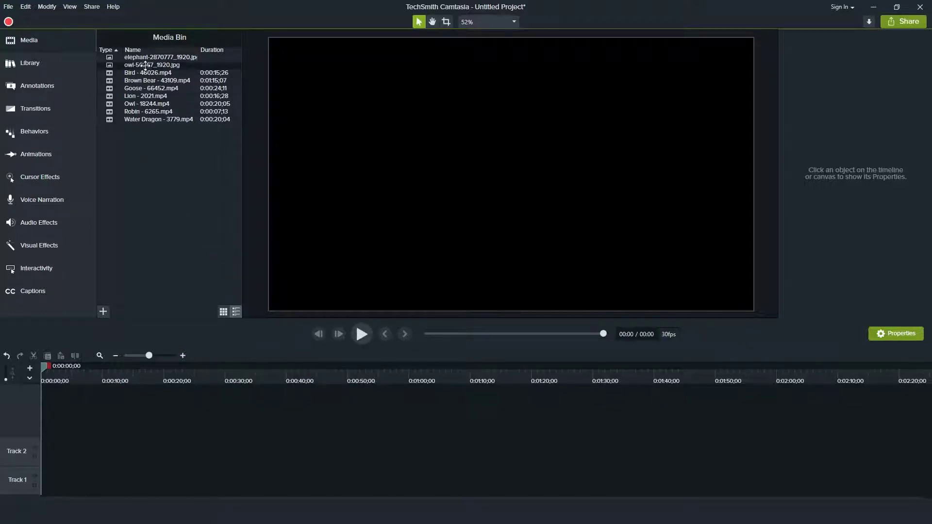
left_click(224, 311)
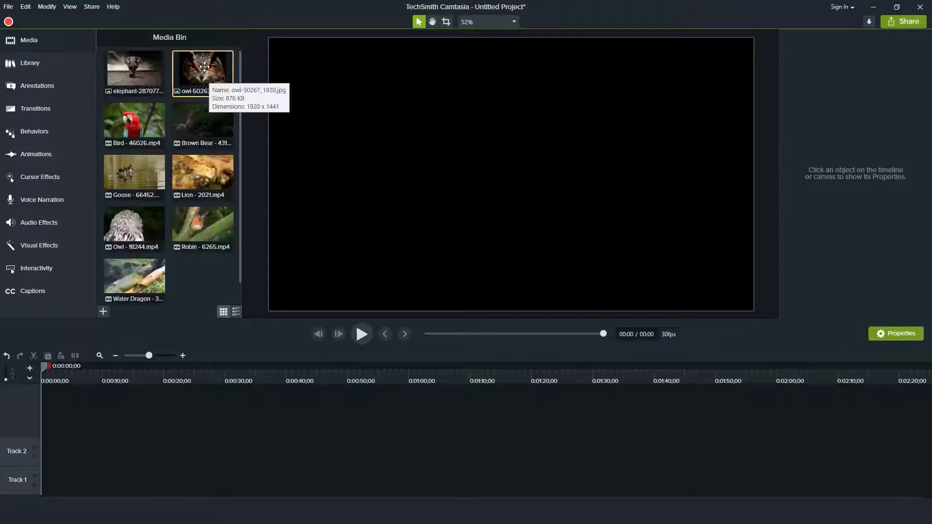
- Place owl-50267_1920.jpg at the very start of Track 1 and insert a new track above Track 2
left_click_drag(203, 70, 52, 478)
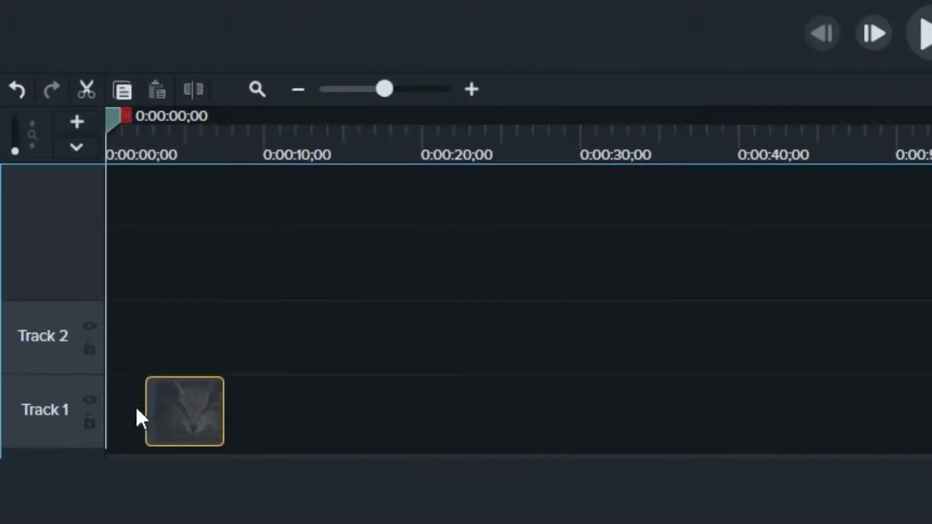
left_click_drag(136, 408, 100, 416)
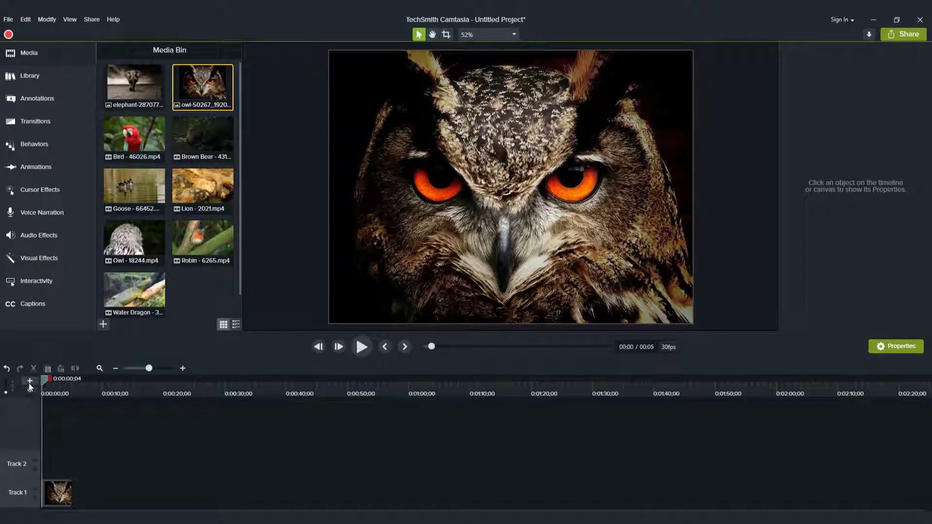
right_click(17, 437)
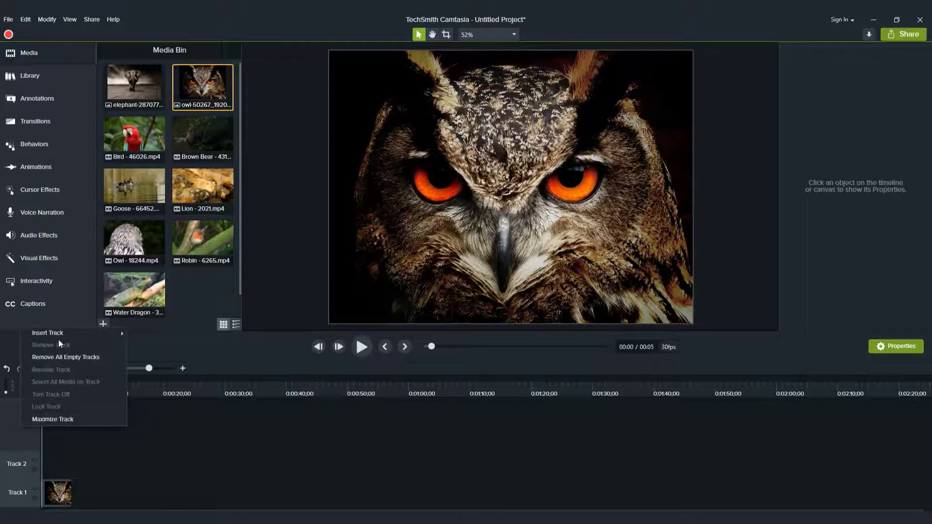
mouse_move(58, 333)
left_click(146, 333)
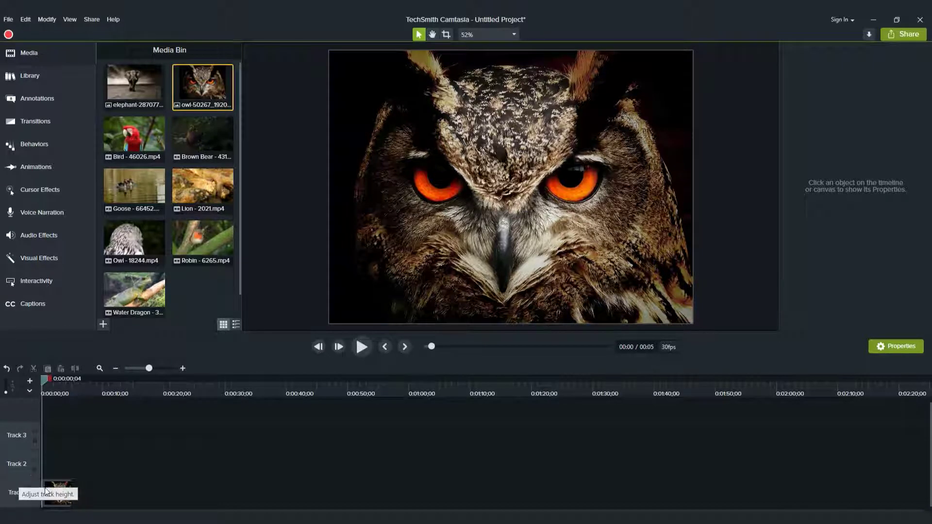
- Try the owl image on Track 3 and bring it back to the start of Track 1
left_click_drag(57, 494, 49, 437)
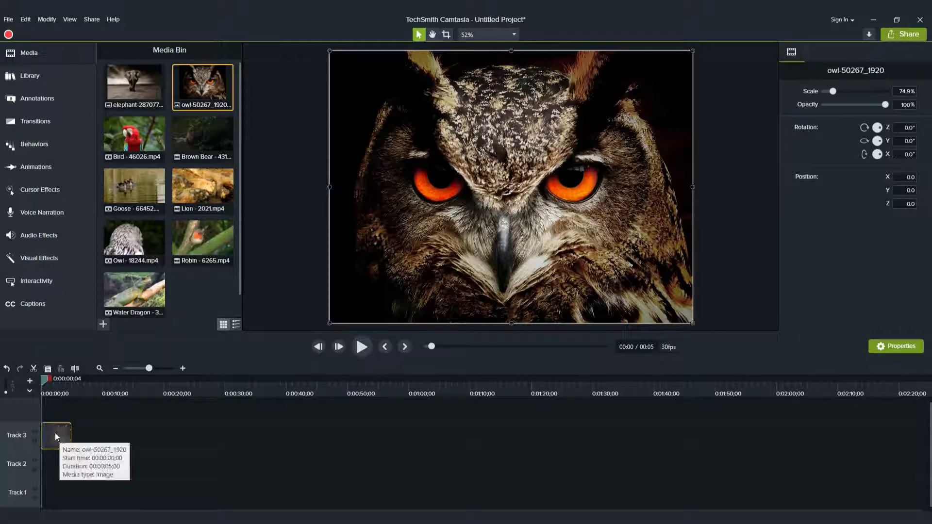
left_click_drag(54, 433, 115, 453)
left_click_drag(67, 434, 30, 494)
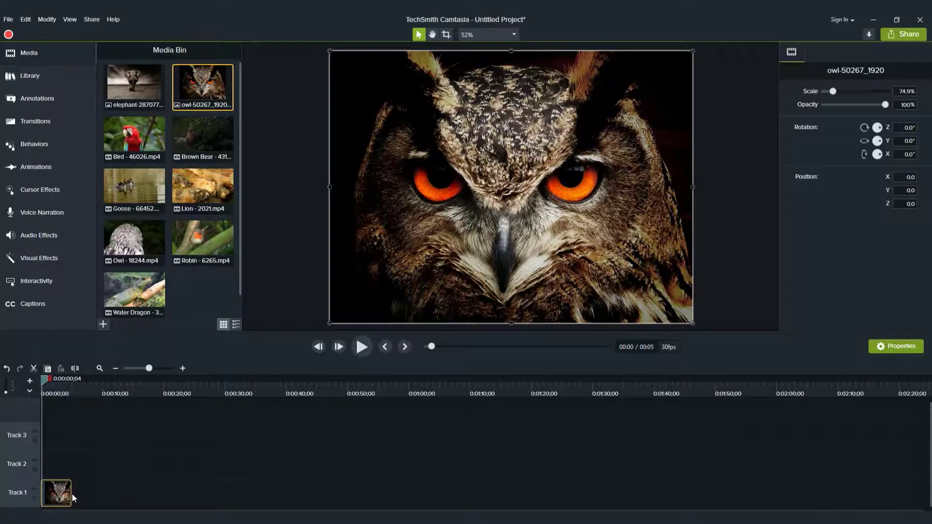
- Extend the owl image on Track 1 to 40 seconds, then scrub through it and return the playhead to the start
left_click_drag(71, 494, 297, 496)
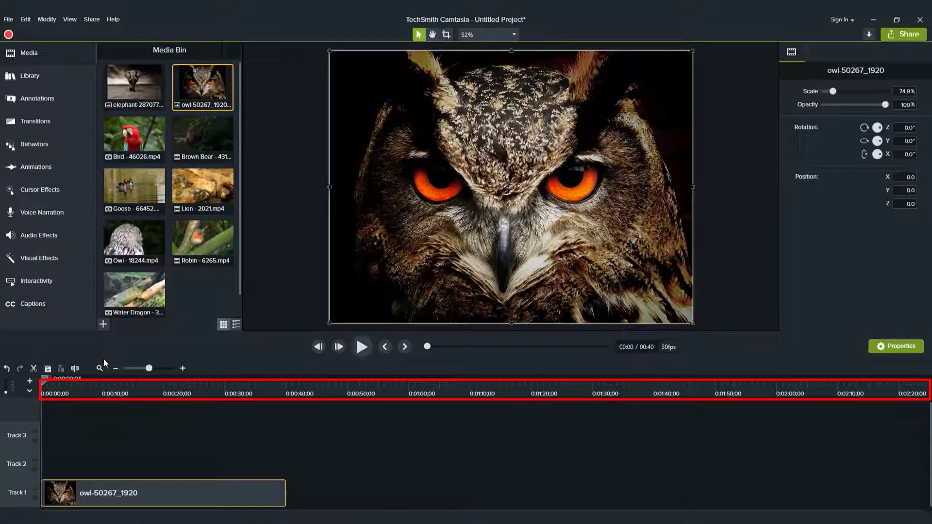
left_click_drag(45, 379, 220, 378)
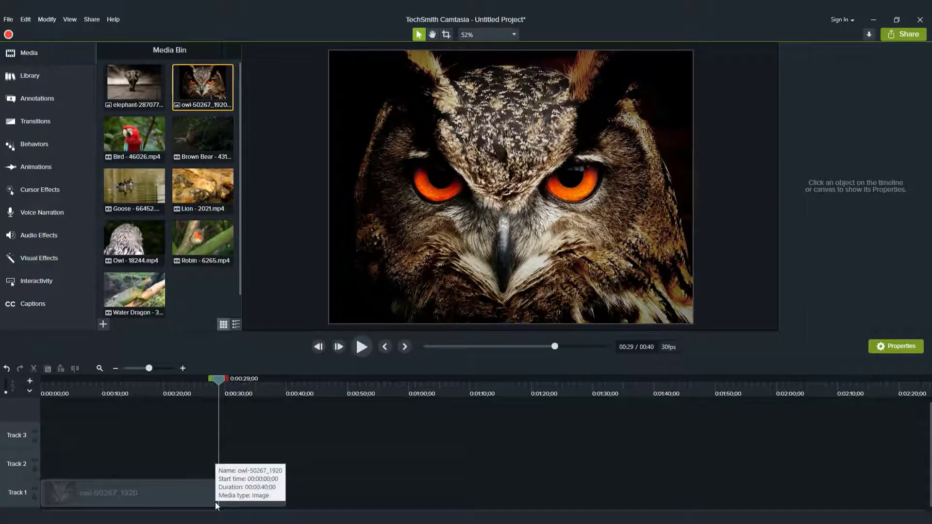
left_click(169, 487)
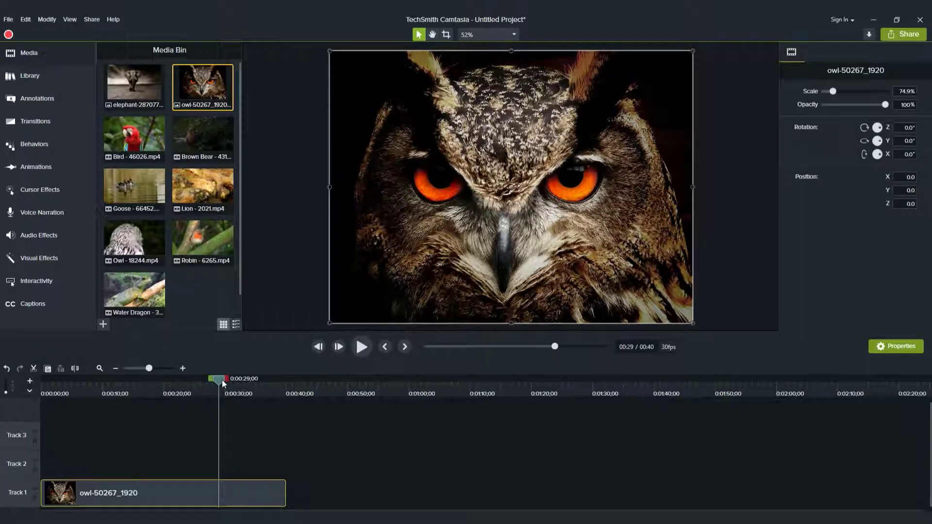
left_click_drag(221, 380, 43, 380)
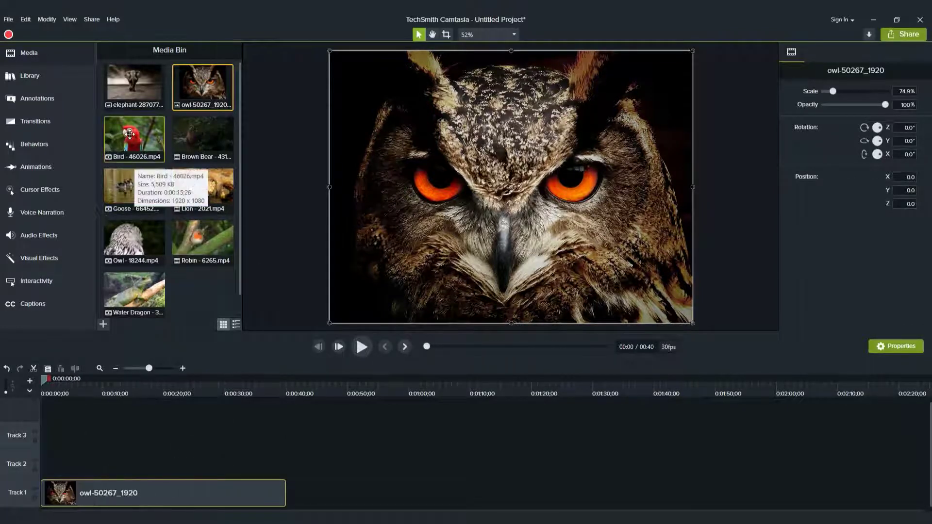
- Append the Bird, Brown Bear, Goose and Lion videos end to end after the owl image on Track 1
left_click_drag(129, 134, 287, 485)
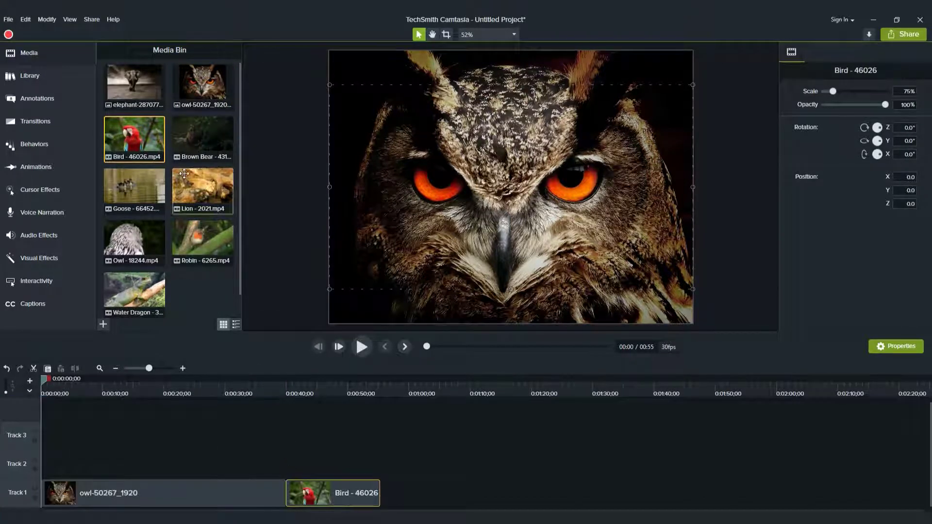
left_click_drag(203, 141, 381, 499)
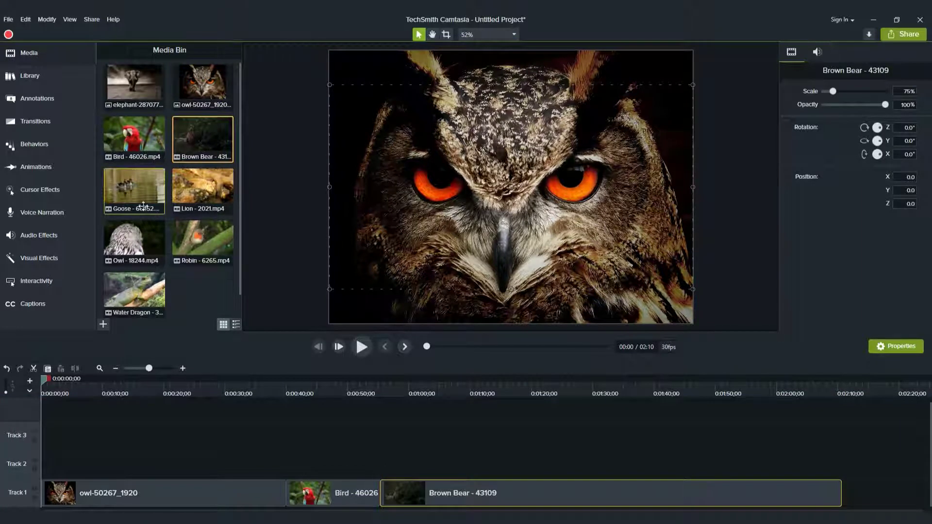
left_click_drag(136, 194, 837, 494)
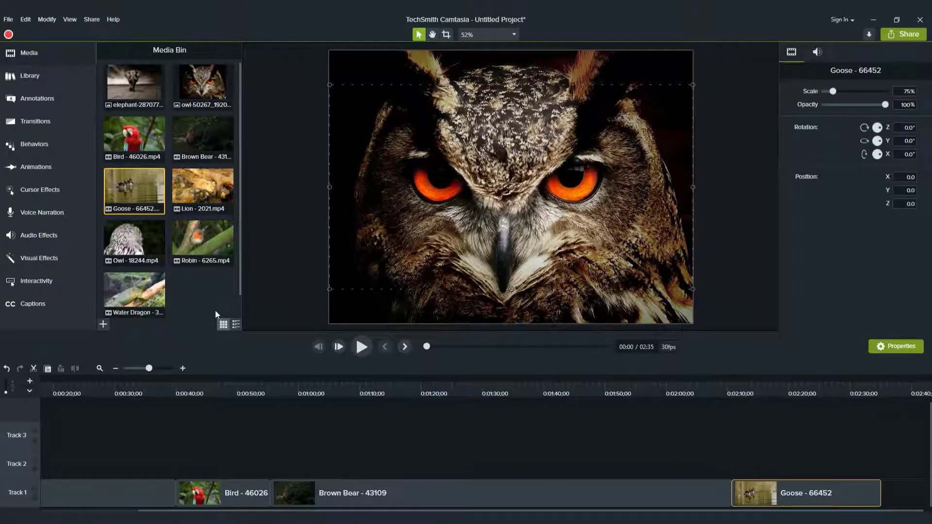
left_click_drag(202, 192, 890, 490)
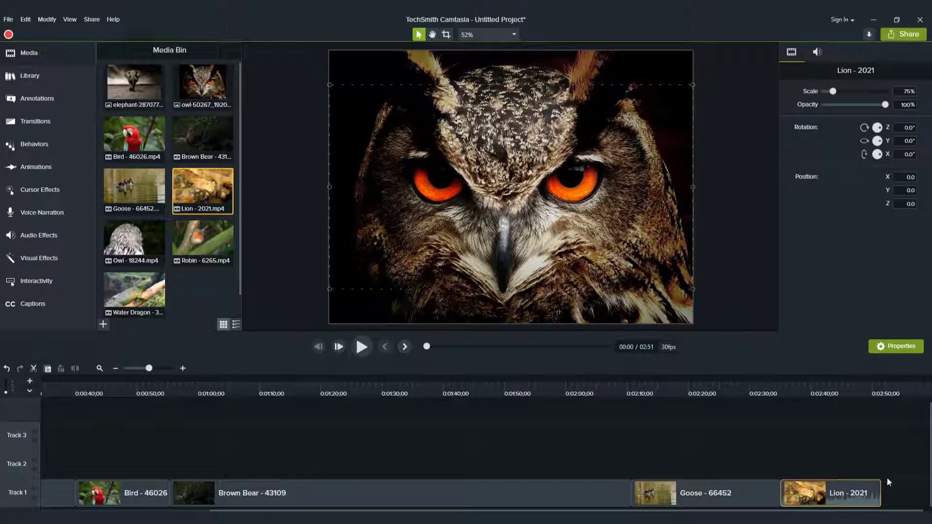
- Append the Owl - 18244 and Robin - 6265 videos after the Lion clip on Track 1
scroll(854, 454, "up", 3)
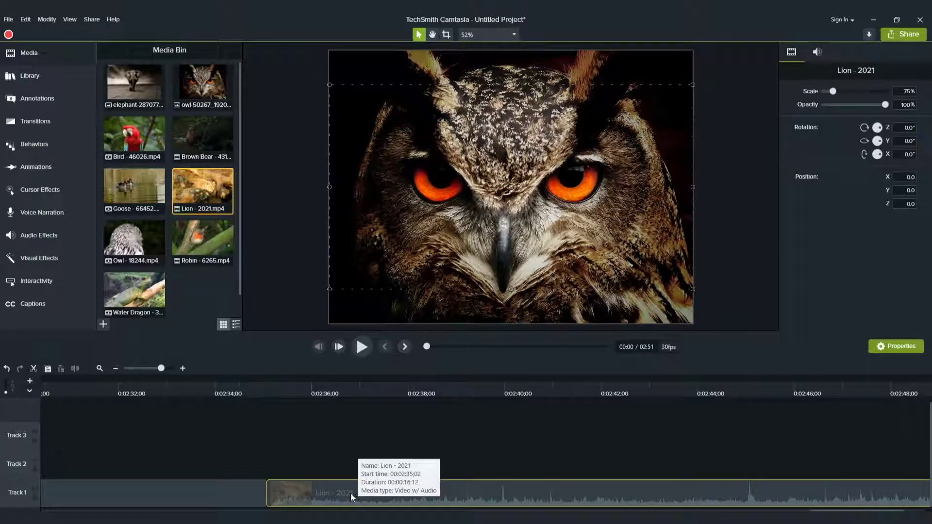
scroll(485, 445, "right", 2)
scroll(485, 444, "right", 3)
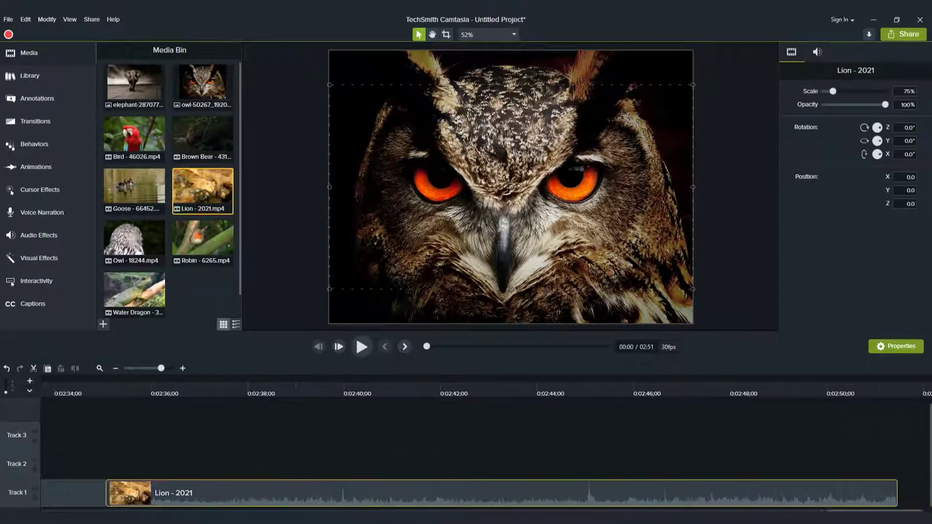
left_click_drag(135, 241, 897, 495)
scroll(485, 444, "right", 6)
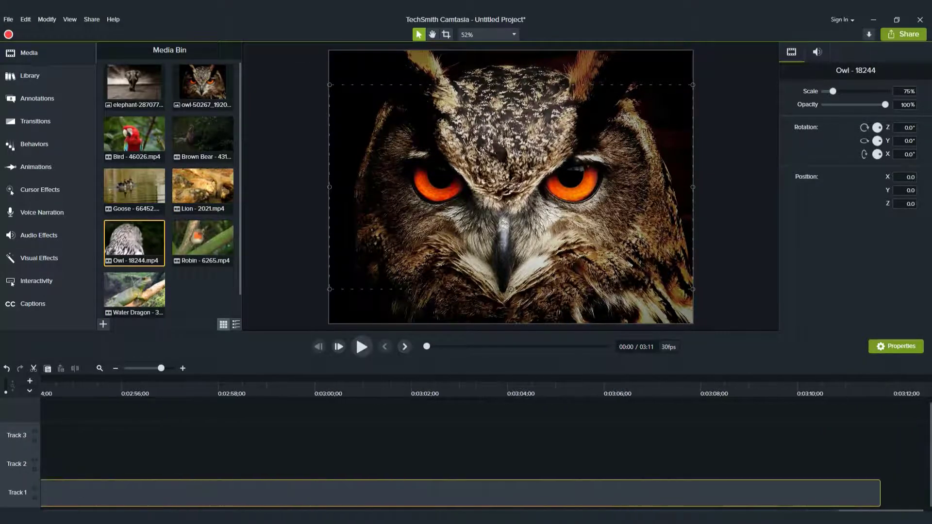
left_click_drag(209, 248, 886, 492)
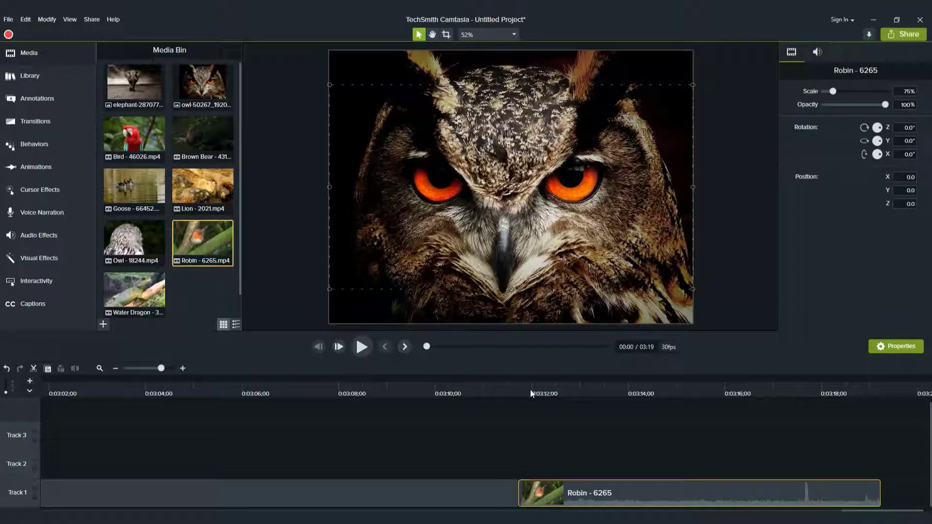
- Scrub the playhead through the Robin and Owl videos to preview their frames, then clear the clip selection
left_click_drag(530, 389, 633, 379)
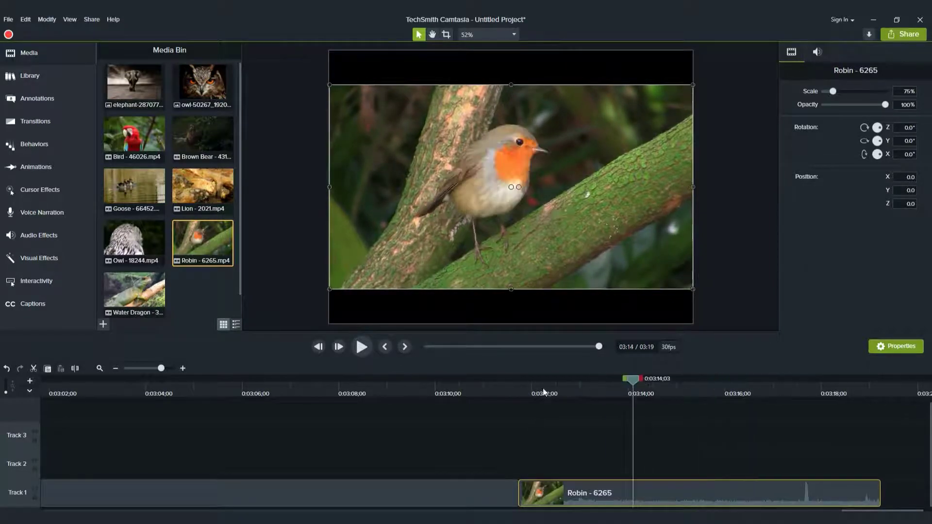
left_click(501, 392)
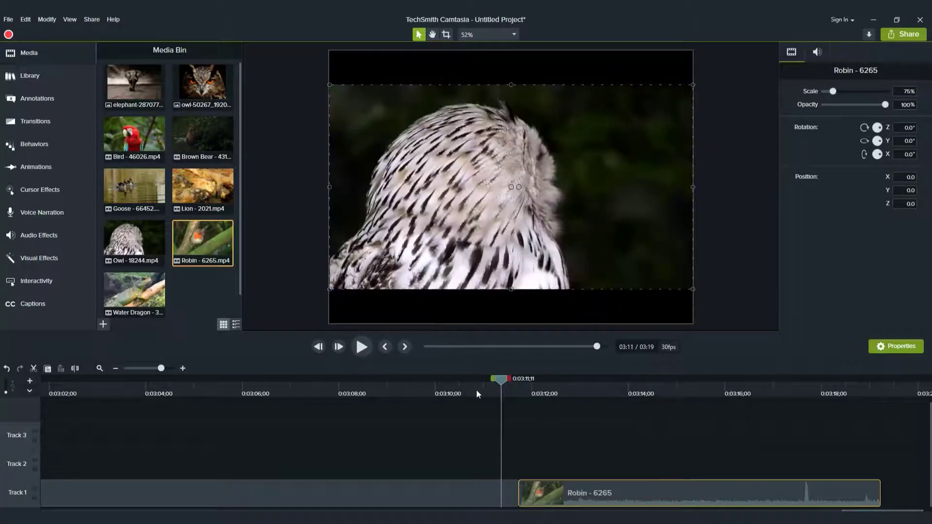
left_click(597, 347)
left_click_drag(591, 347, 540, 351)
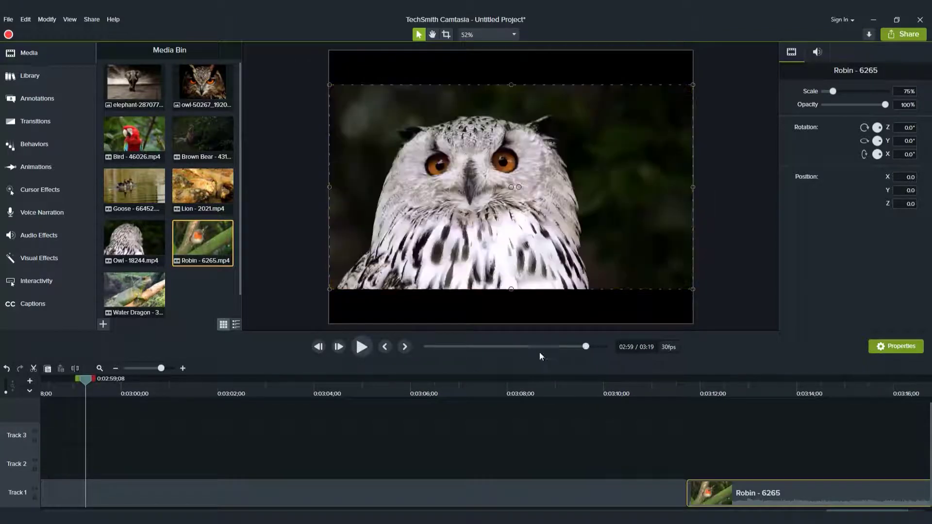
left_click(444, 422)
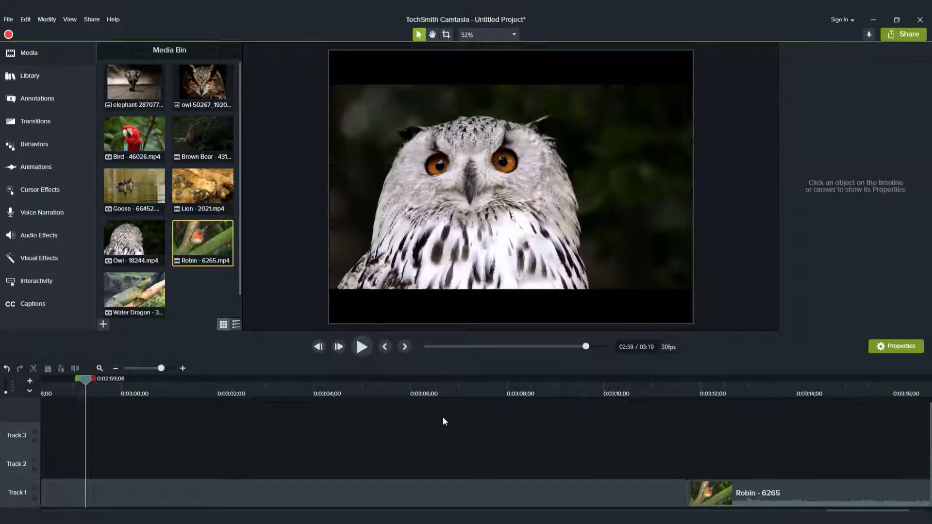
- Jump to the end of the timeline and append the Water Dragon video and the elephant image on Track 1
key("ctrl+End")
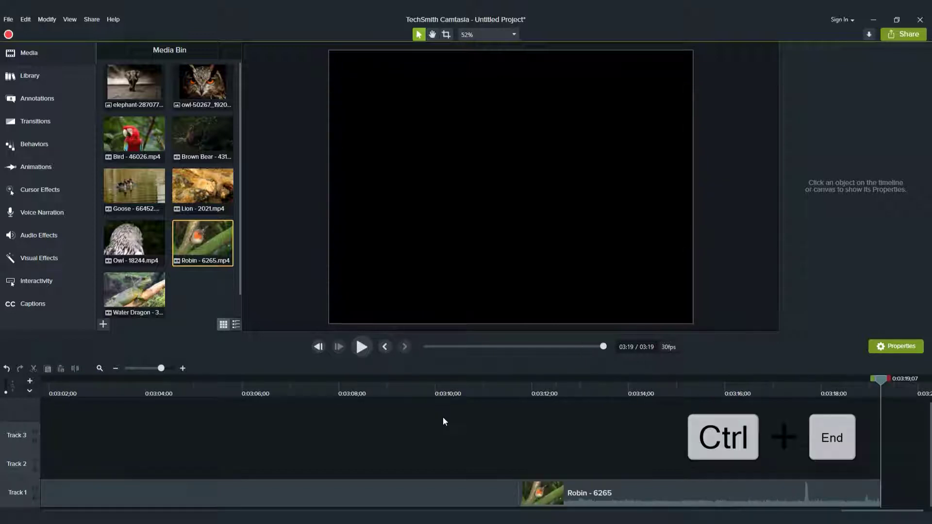
left_click(851, 494)
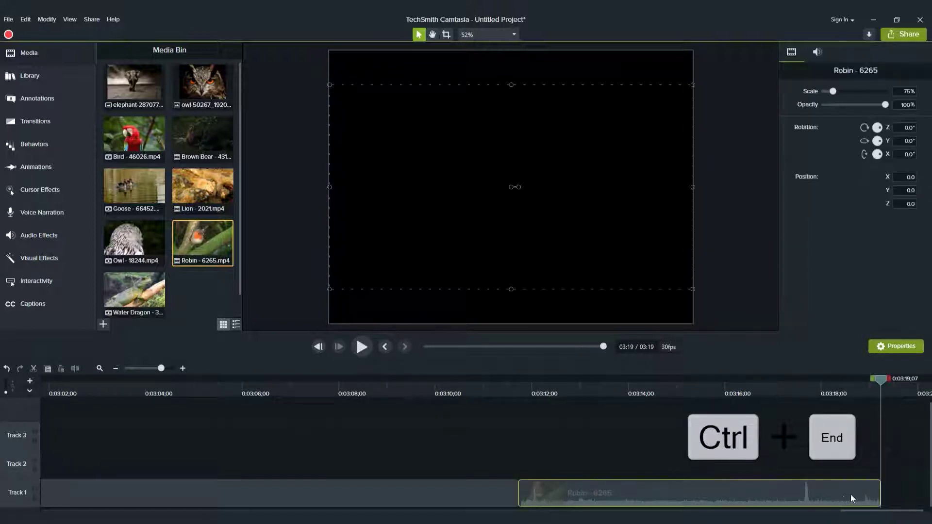
left_click_drag(135, 290, 876, 485)
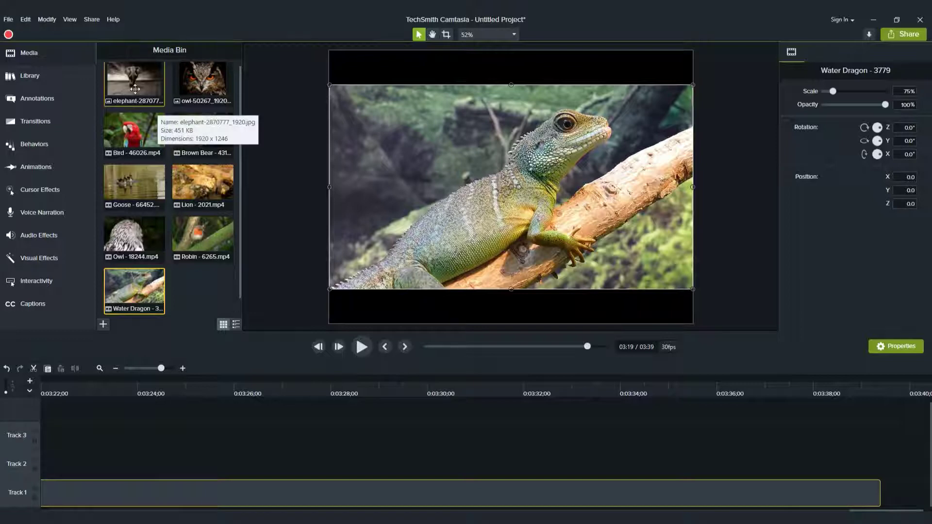
left_click_drag(135, 80, 842, 495)
- Preview the Water Dragon clip at about 3:34, moving back two frames, and return the playhead to the timeline's start
left_click(594, 392)
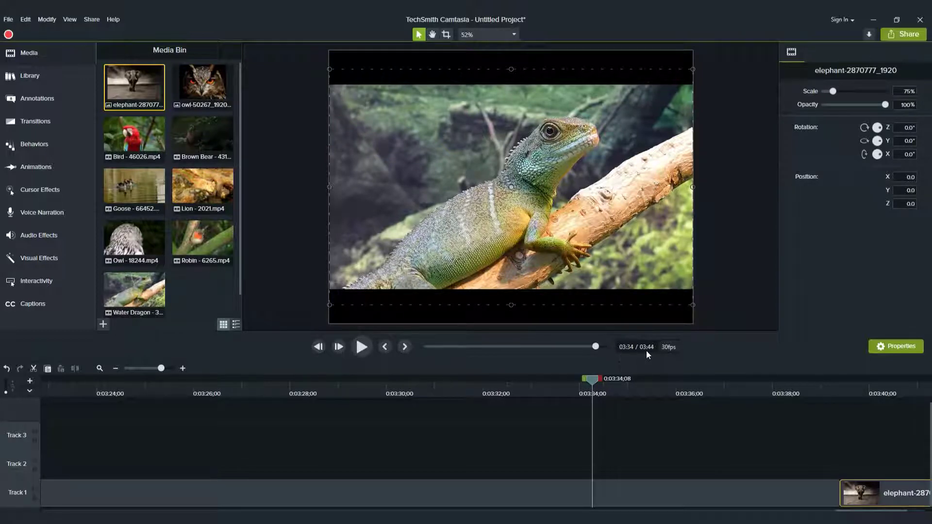
key("comma")
key("comma")
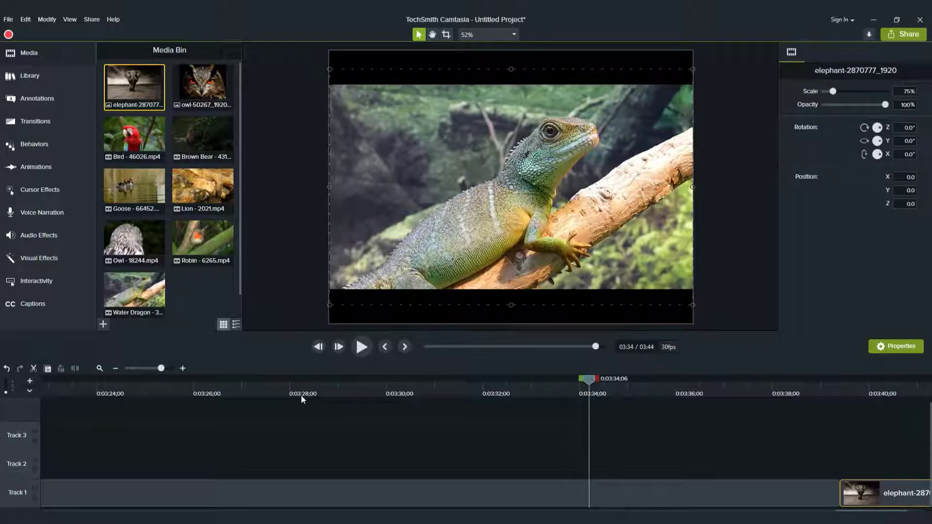
key("ctrl+Home")
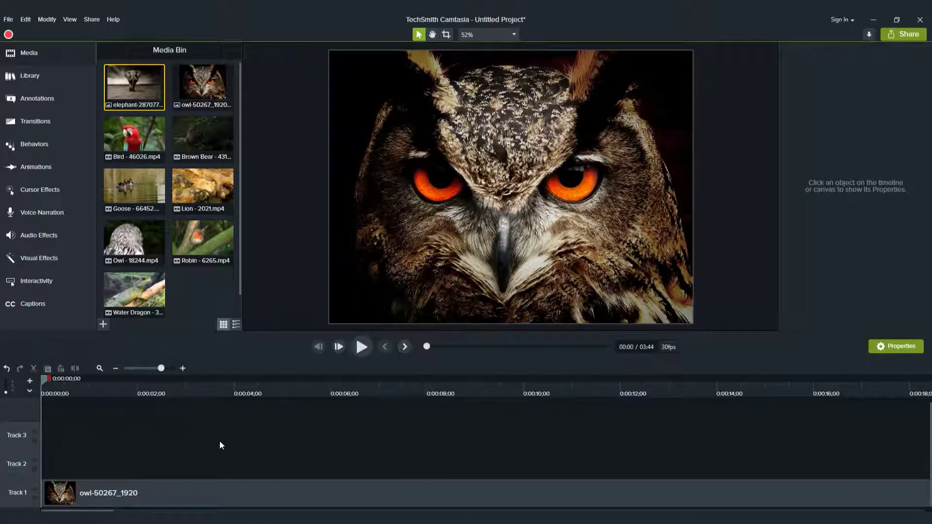
- Zoom the timeline out until all clips fit in view and increase the height of all tracks
left_click_drag(161, 368, 146, 370)
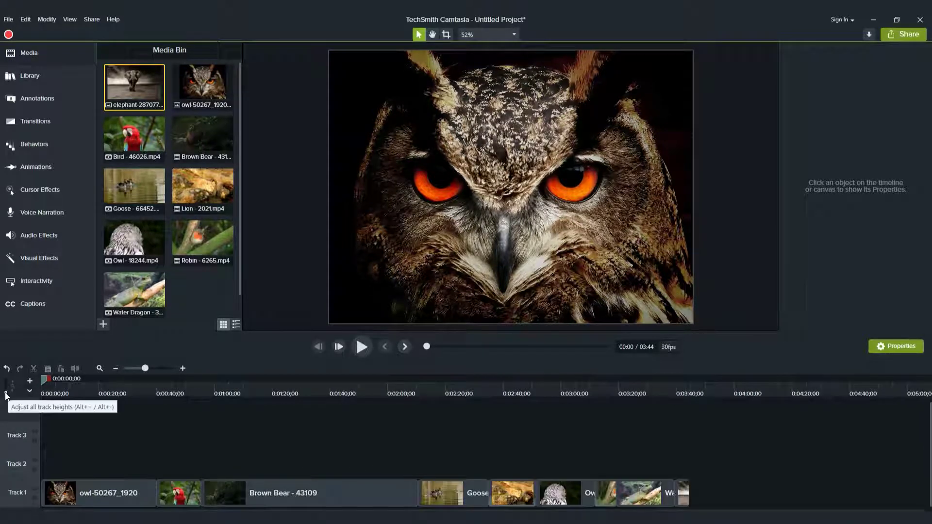
left_click_drag(7, 396, 7, 388)
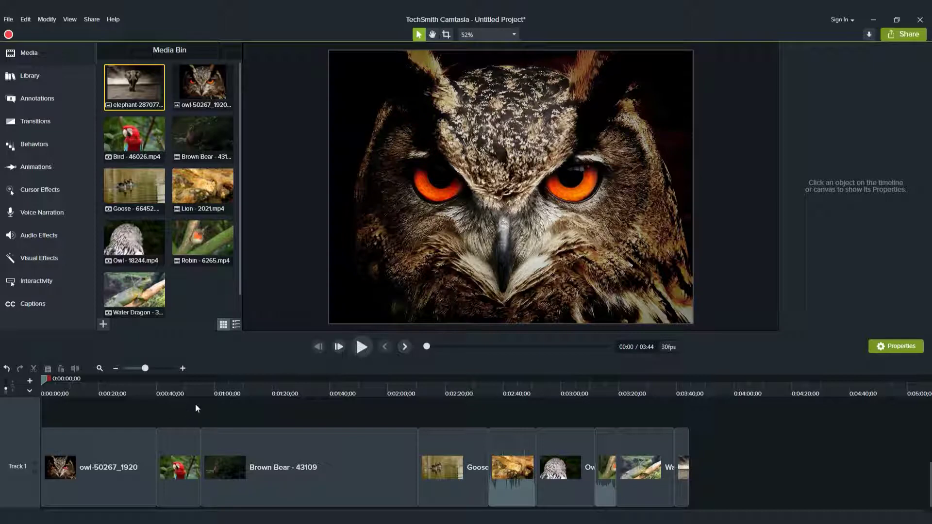
- Scrub the playhead through the first clip to about 0:24 and bring it back to the beginning
left_click_drag(427, 346, 254, 378)
left_click_drag(46, 379, 116, 380)
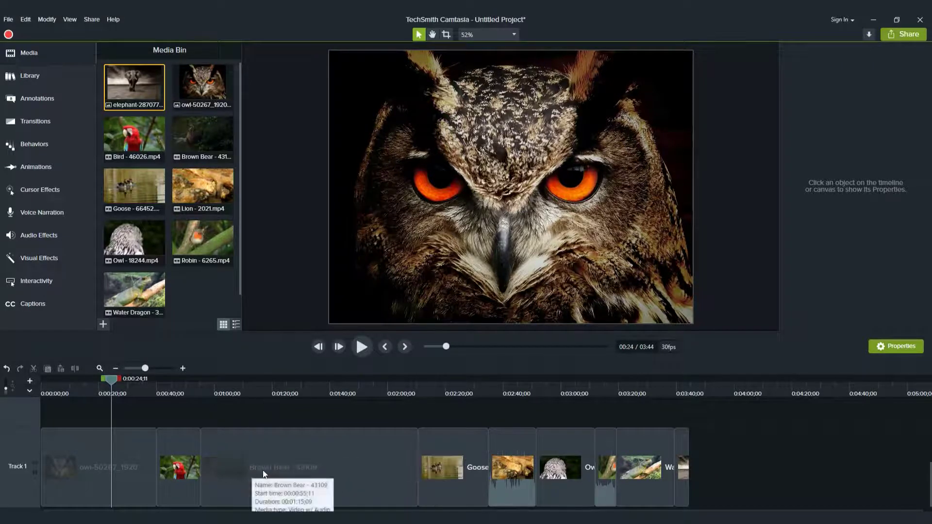
left_click(48, 379)
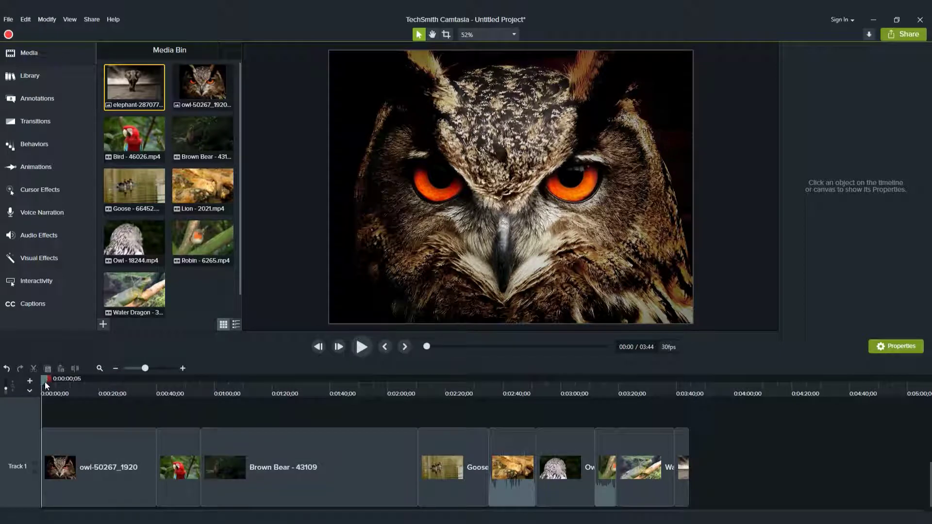
- Shorten the owl image at the start of Track 1 to a duration of about 7 seconds
left_click(110, 440)
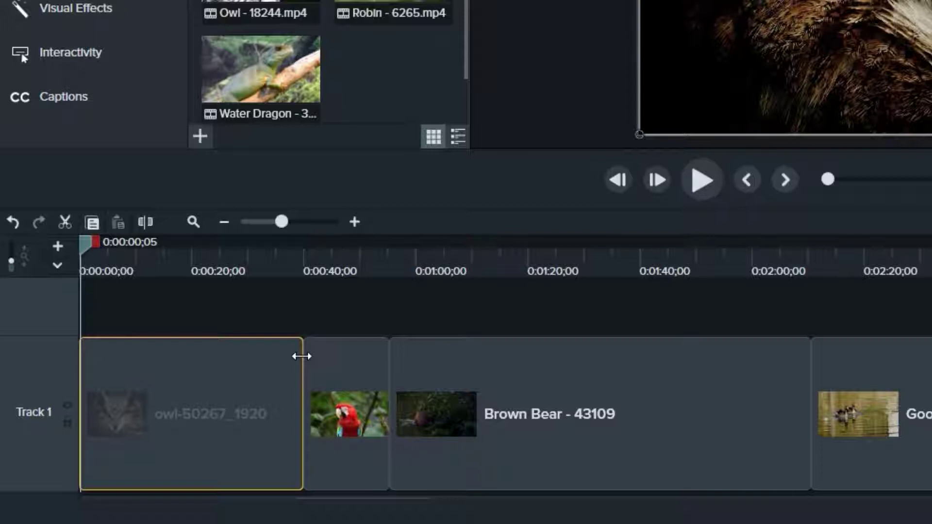
left_click_drag(301, 356, 136, 359)
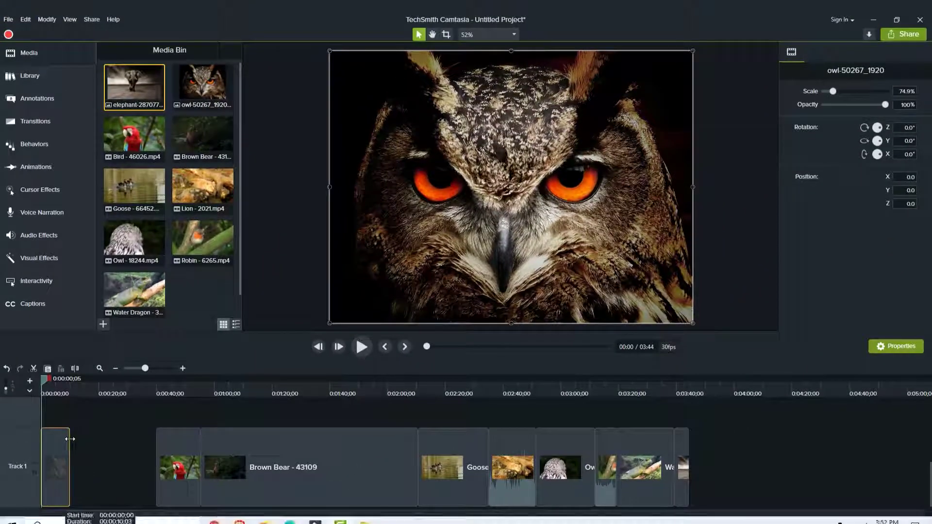
left_click_drag(71, 439, 72, 439)
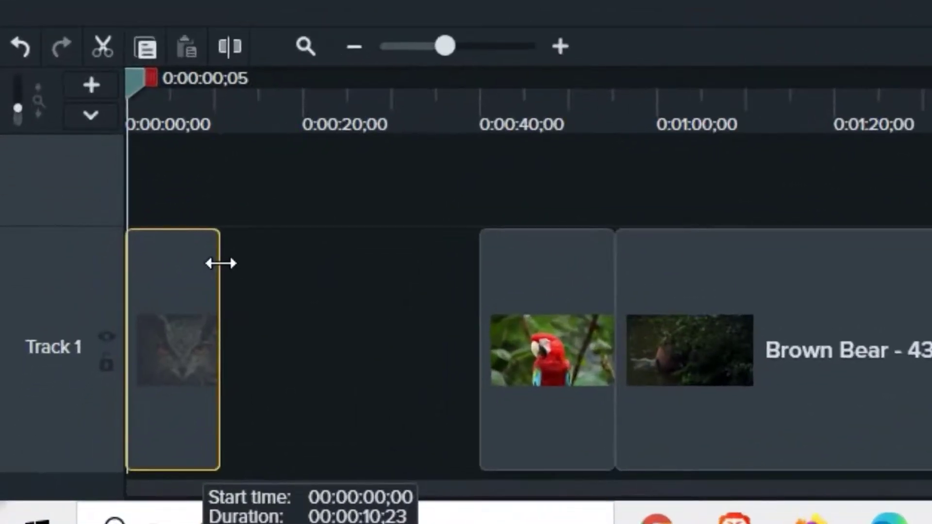
left_click_drag(221, 263, 188, 263)
left_click(303, 294)
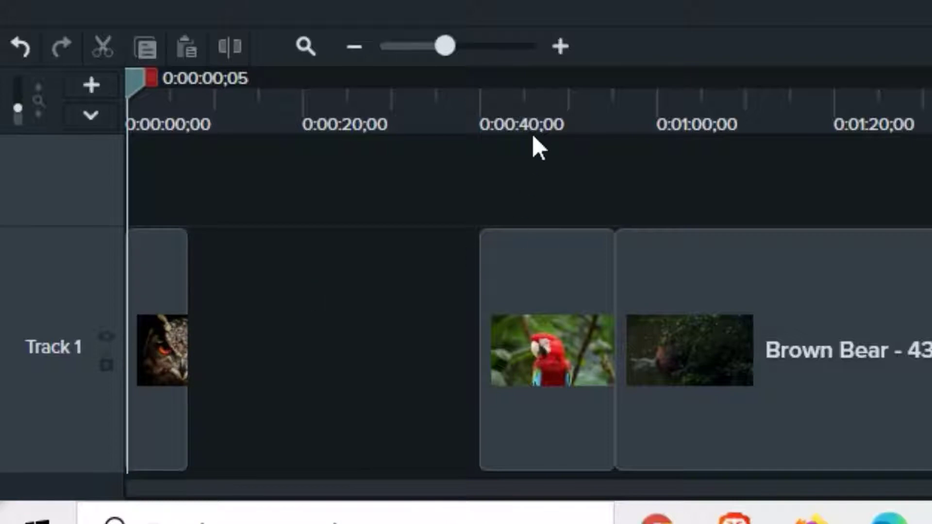
- Move the Bird clip directly against the end of the owl image and place the playhead at about 0:10 on it
left_click_drag(566, 264, 262, 246)
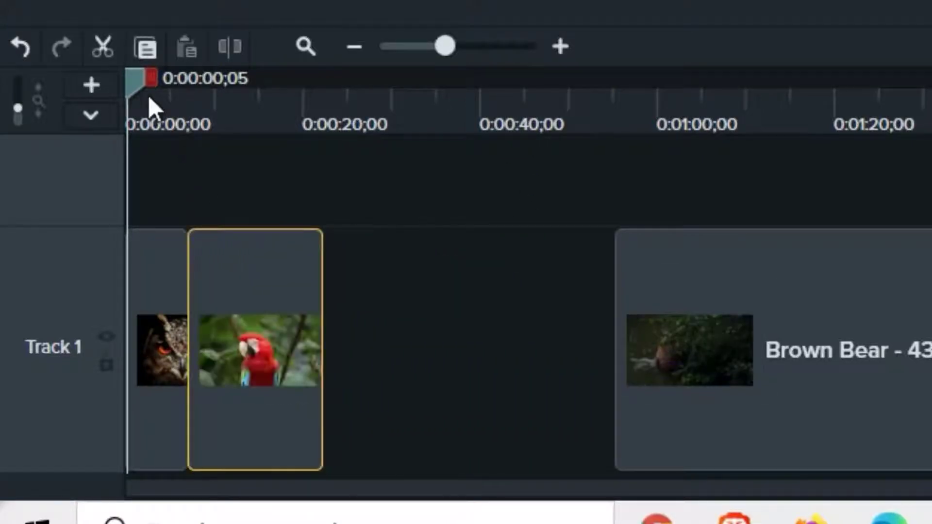
left_click_drag(148, 94, 228, 94)
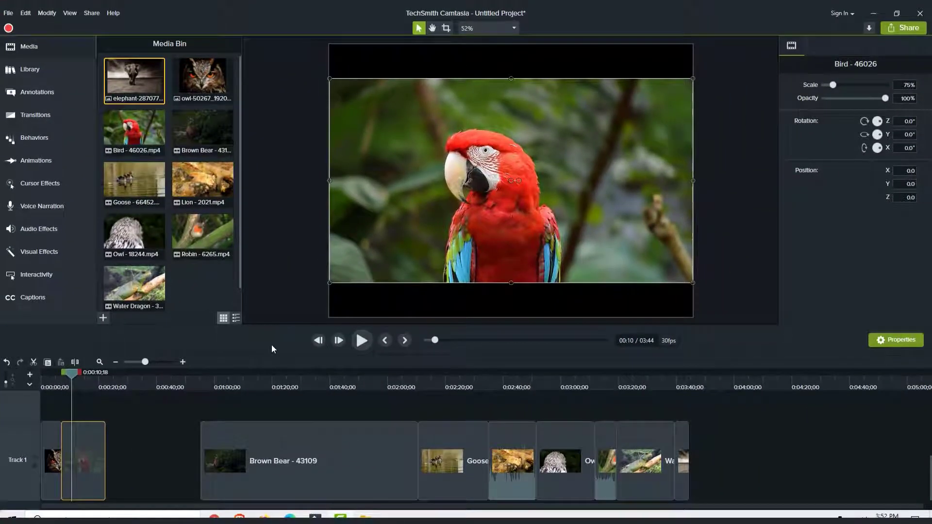
left_click(386, 303)
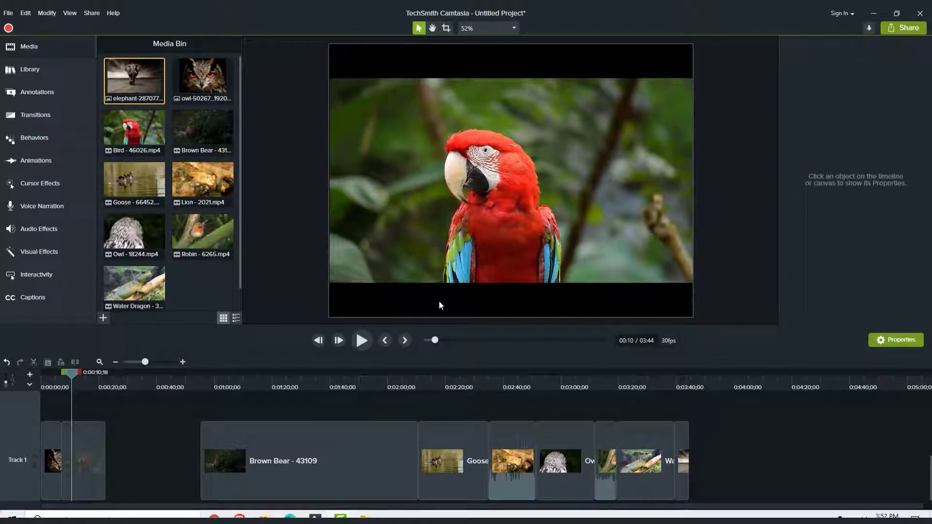
- Open the project settings and set the canvas dimensions to 1080p HD (1920x1080)
left_click(514, 29)
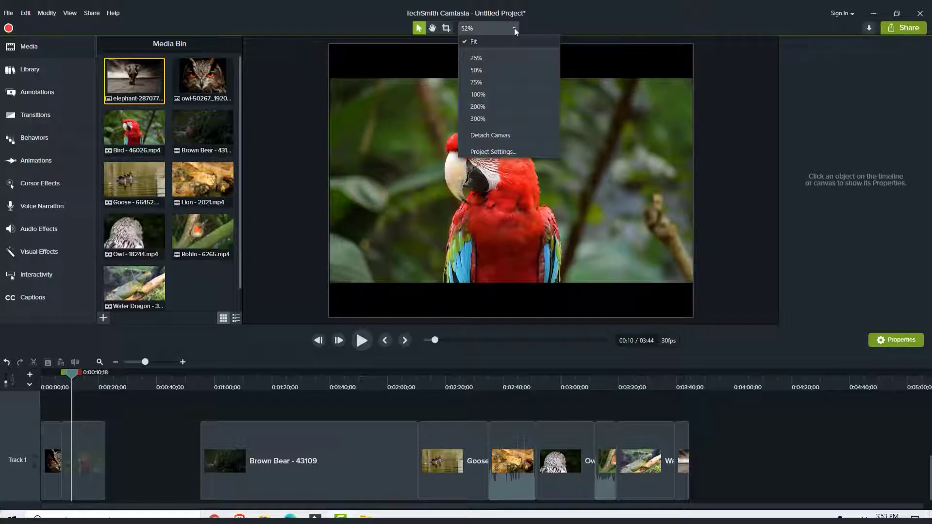
left_click(508, 153)
left_click(488, 220)
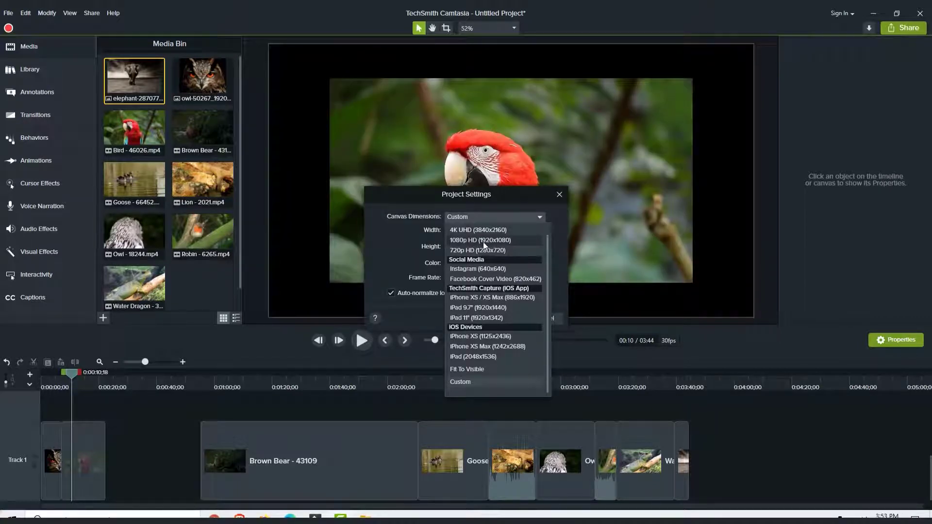
left_click(508, 241)
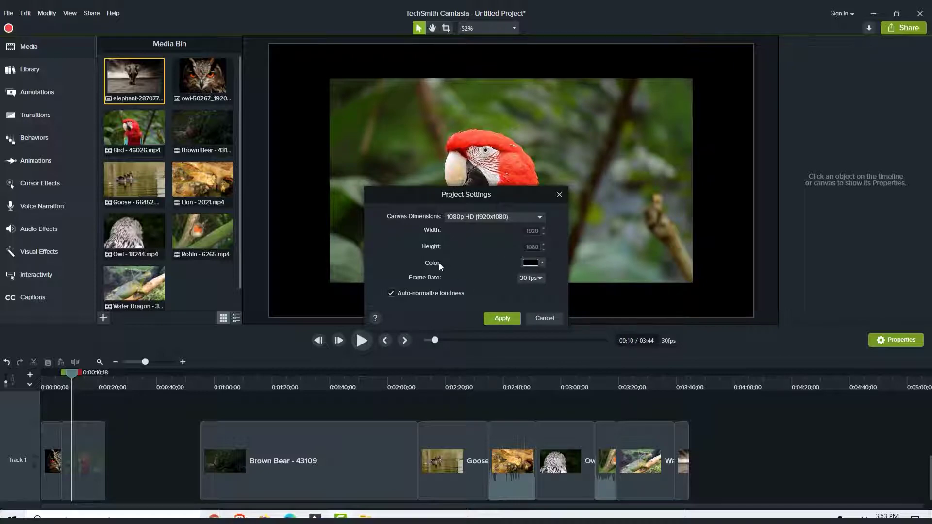
- Set the canvas color to white (#FFFFFF) and the frame rate to 30 fps, and apply the project settings
left_click(541, 264)
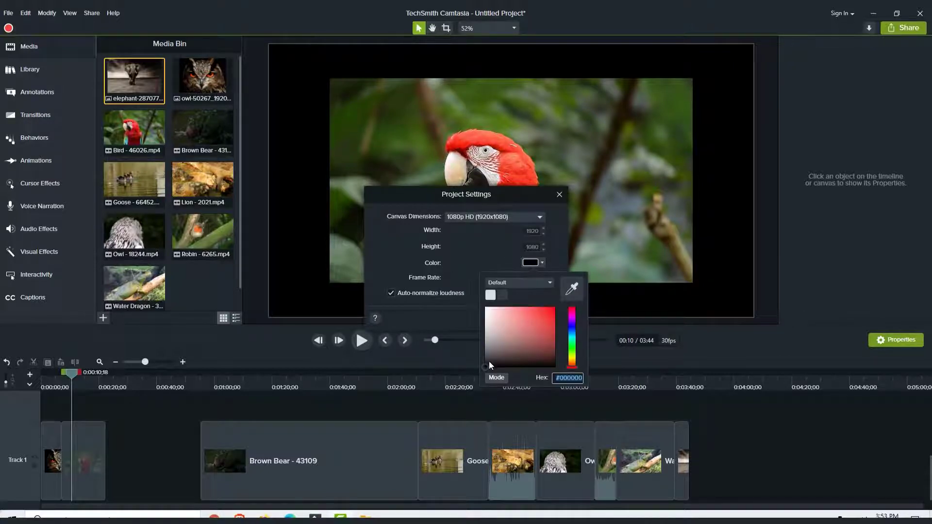
left_click_drag(490, 365, 481, 302)
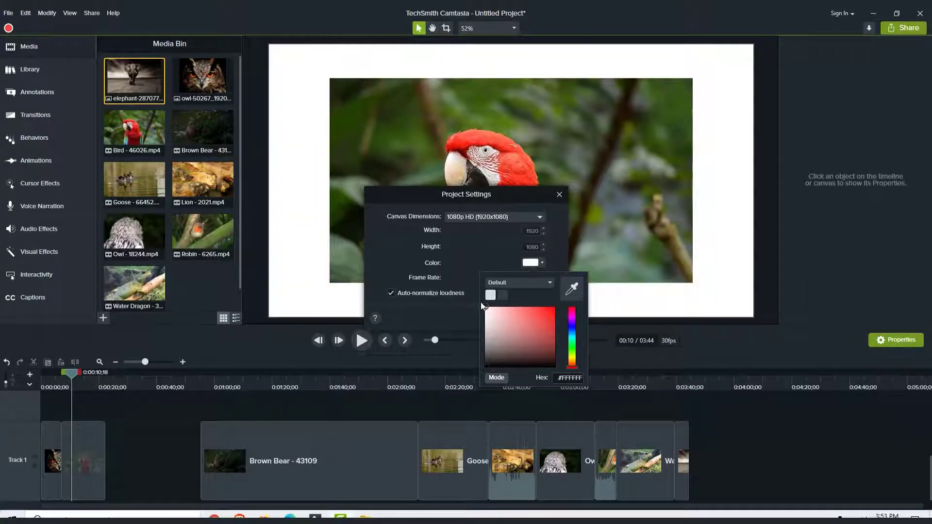
left_click(465, 257)
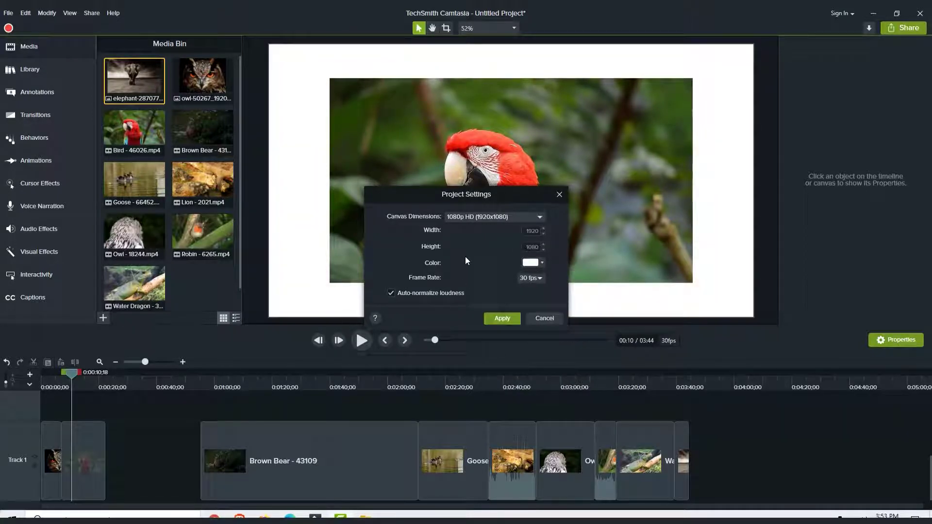
left_click(541, 278)
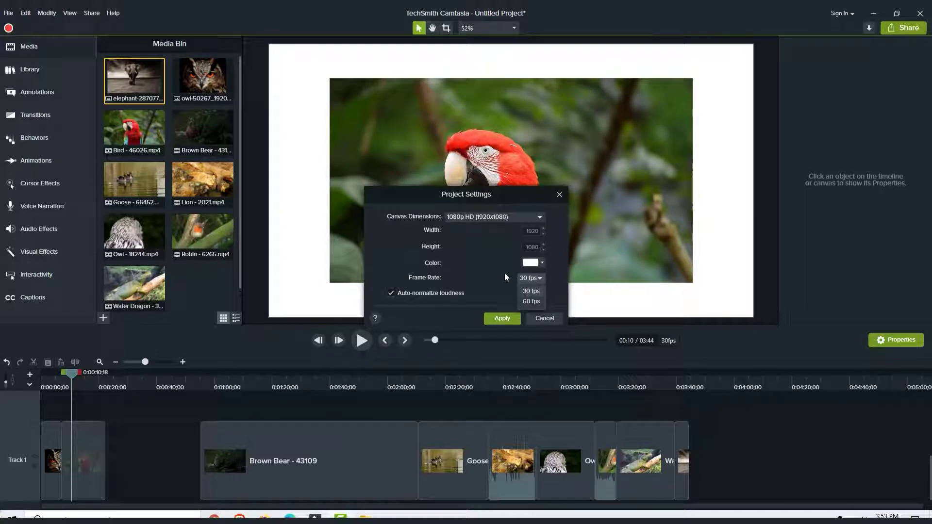
left_click(531, 291)
left_click(499, 319)
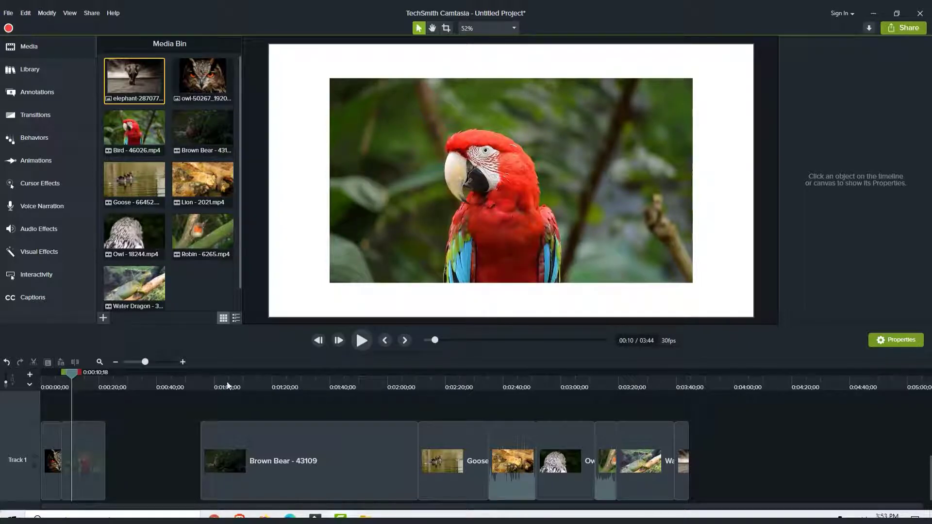
- Move the playhead to about 0:04 and select the owl image on the canvas
left_click_drag(71, 371, 54, 373)
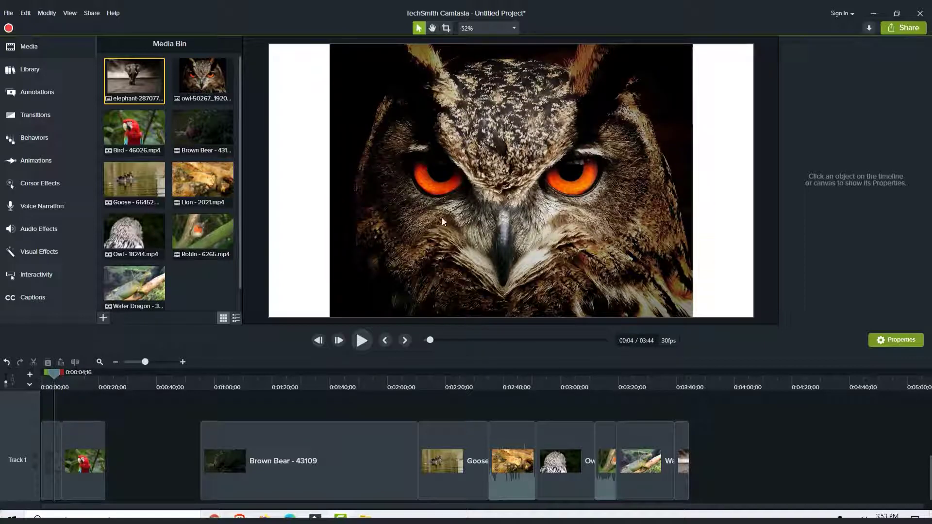
left_click(505, 175)
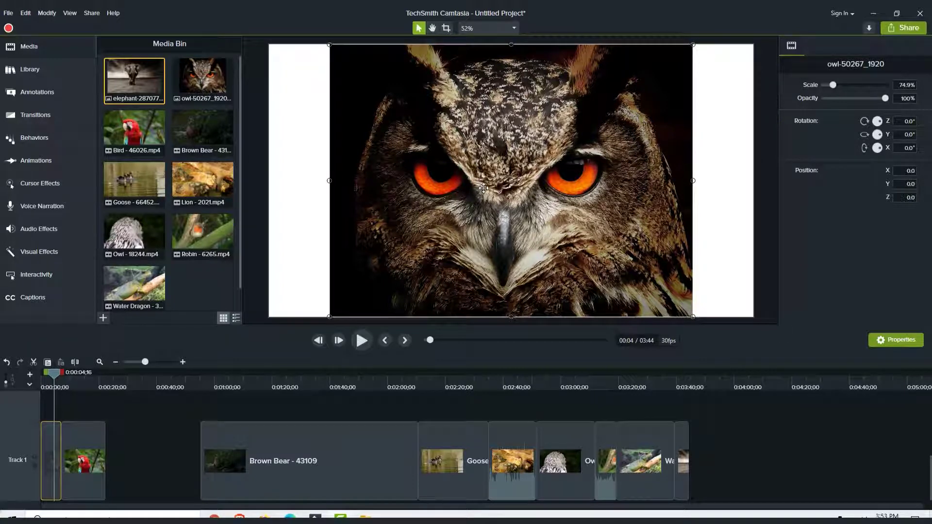
- Shrink the owl image to about 46%, move it to the canvas's upper-left corner, and enlarge it back to 74.9%, centred
left_click_drag(328, 181, 475, 167)
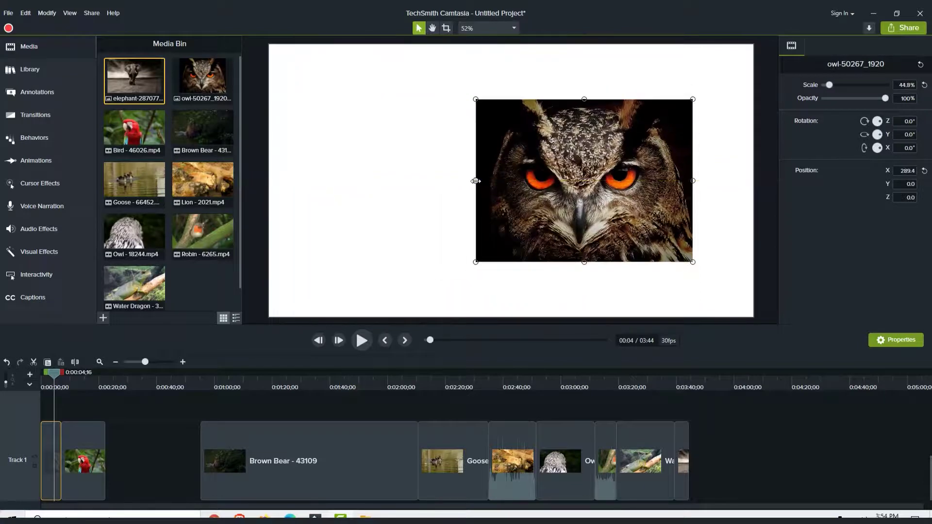
mouse_move(476, 99)
left_mouse_down()
mouse_move(410, 74)
mouse_move(468, 115)
left_mouse_up()
left_click_drag(577, 182, 378, 110)
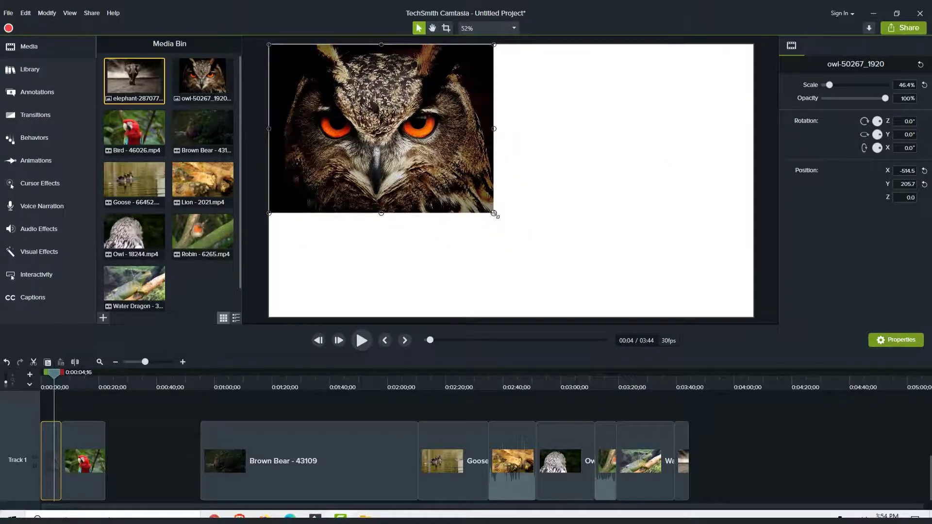
left_click_drag(494, 214, 632, 316)
left_click_drag(502, 239, 560, 236)
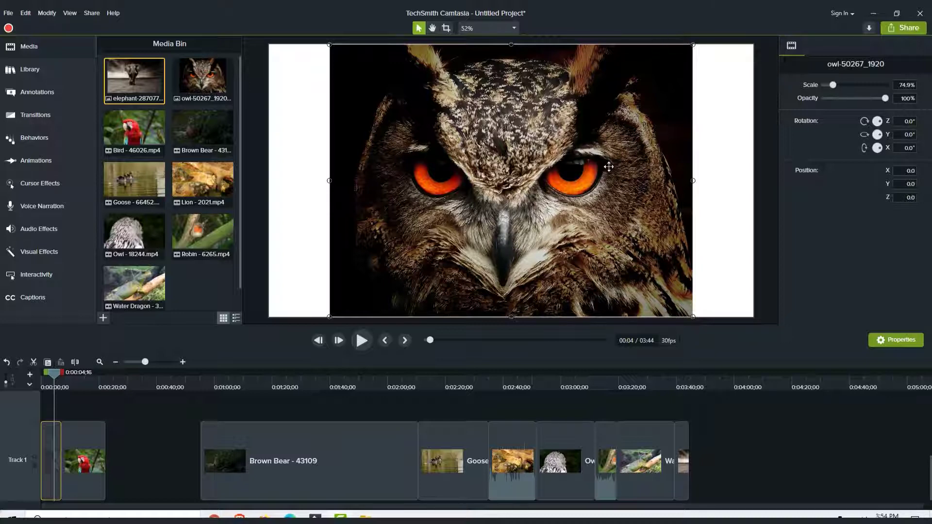
- Enlarge the owl image to about 100% so it spans the canvas width, and centre it vertically on the canvas
scroll(553, 174, "down", 2)
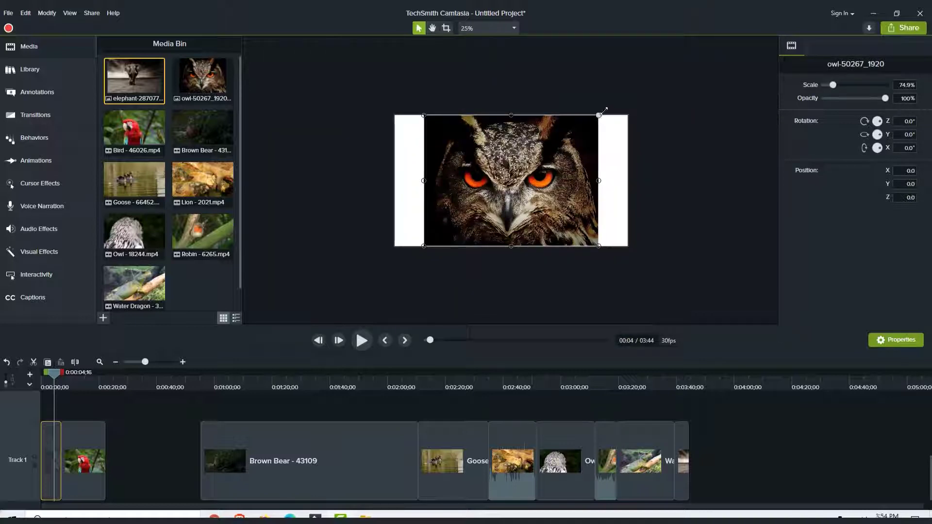
left_click_drag(599, 115, 659, 83)
left_click_drag(562, 169, 540, 209)
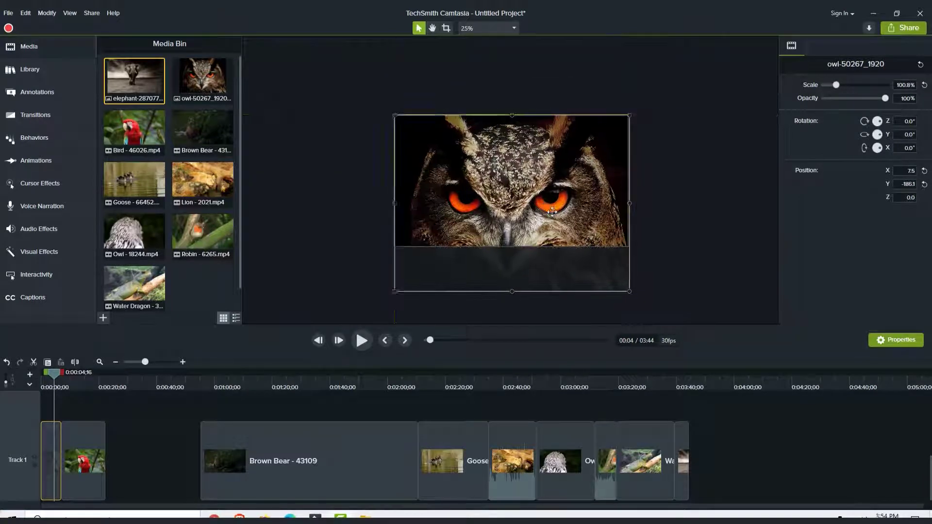
left_click_drag(630, 294, 627, 290)
left_click_drag(547, 182, 548, 159)
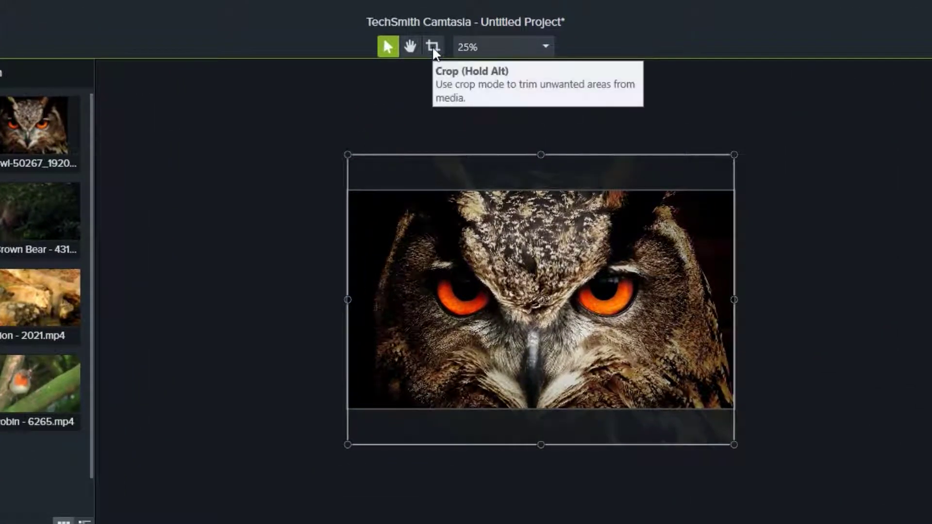
- Crop the owl image's top and bottom to the canvas edges and deselect it
left_click(432, 45)
left_click(432, 45)
left_click(432, 45)
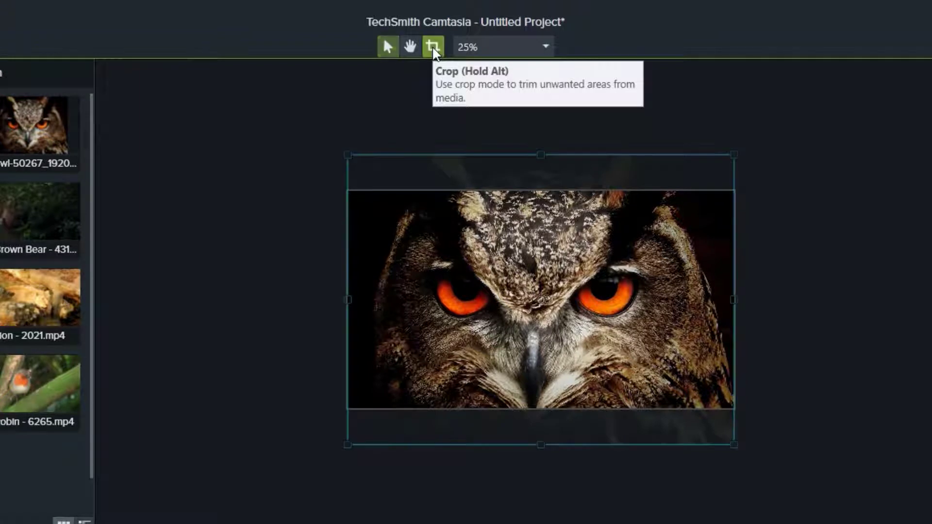
left_click(432, 46)
left_click(432, 46)
left_click_drag(541, 155, 541, 191)
left_click_drag(541, 445, 540, 409)
left_click(760, 299)
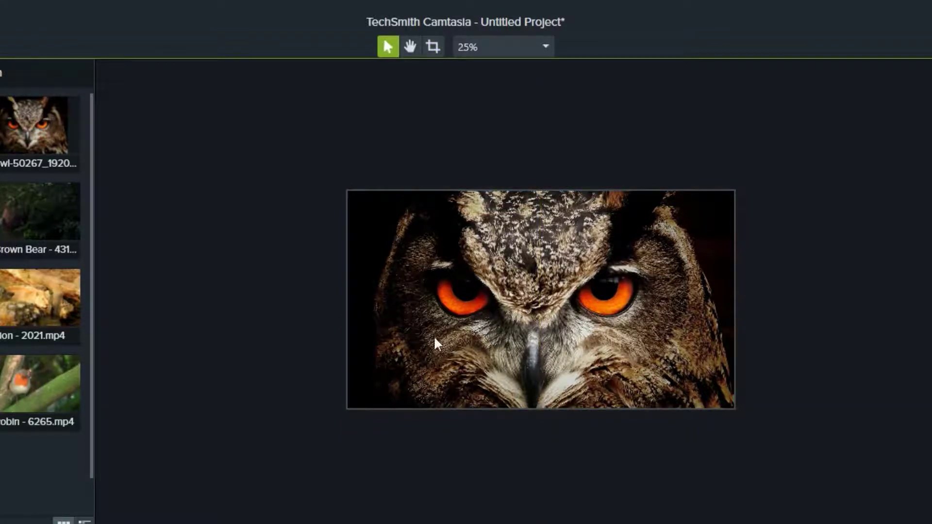
- At about 0:09, align the Bird video with the canvas's upper-left corner and scale it to 100% to fill the canvas
scroll(554, 324, "up", 1)
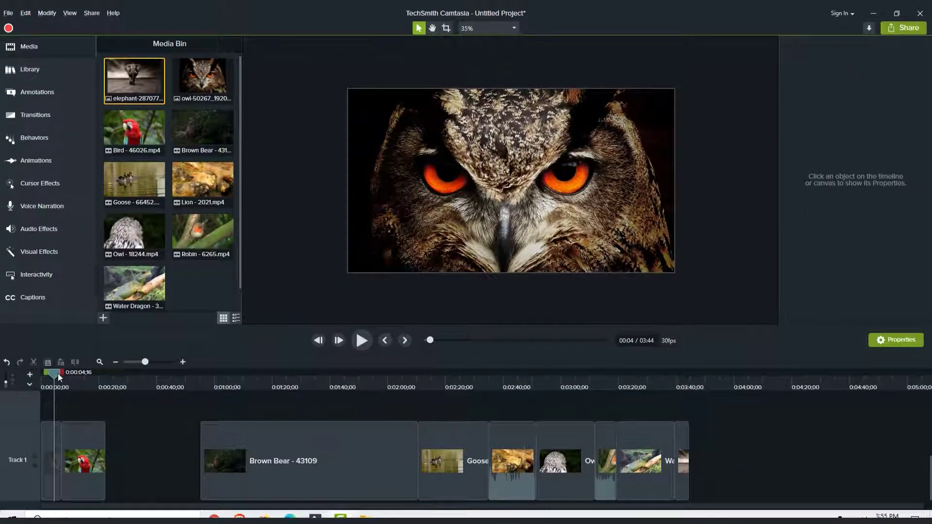
left_click_drag(57, 374, 68, 371)
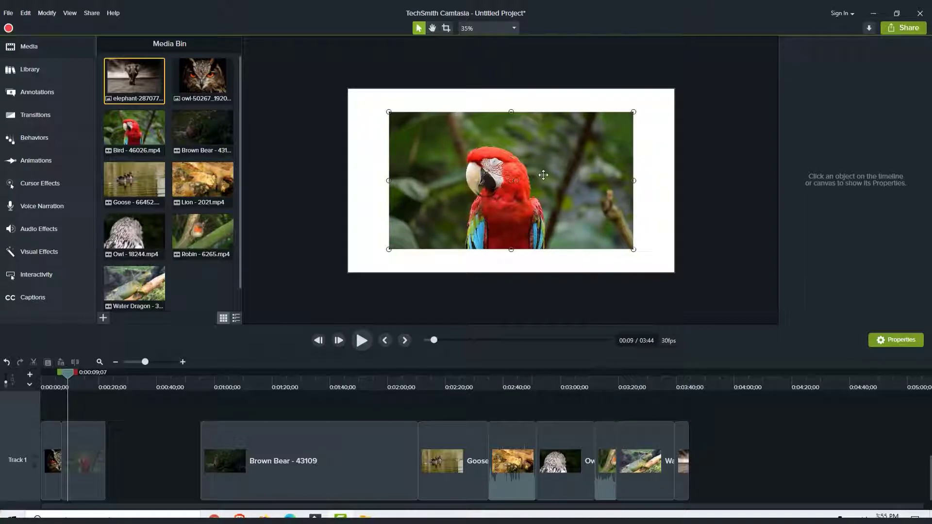
left_click(543, 175)
left_click_drag(564, 219, 522, 194)
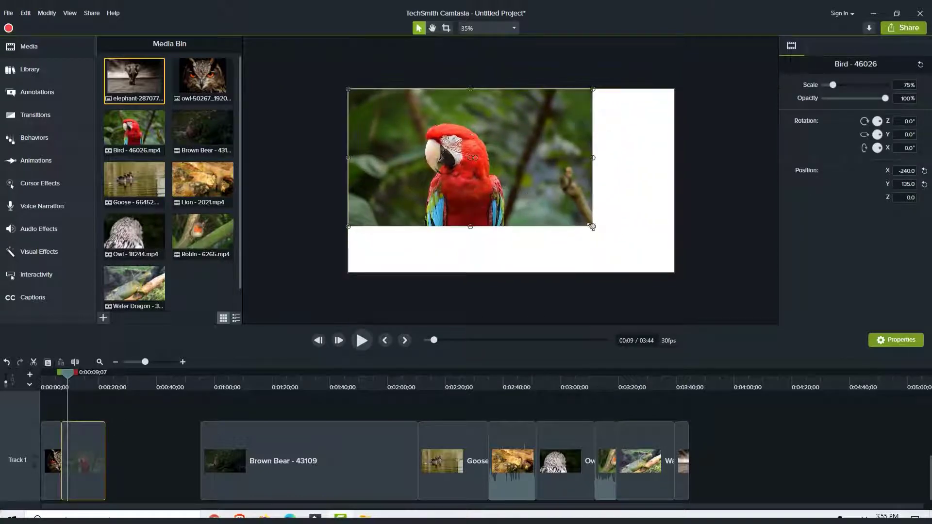
left_click_drag(590, 224, 671, 270)
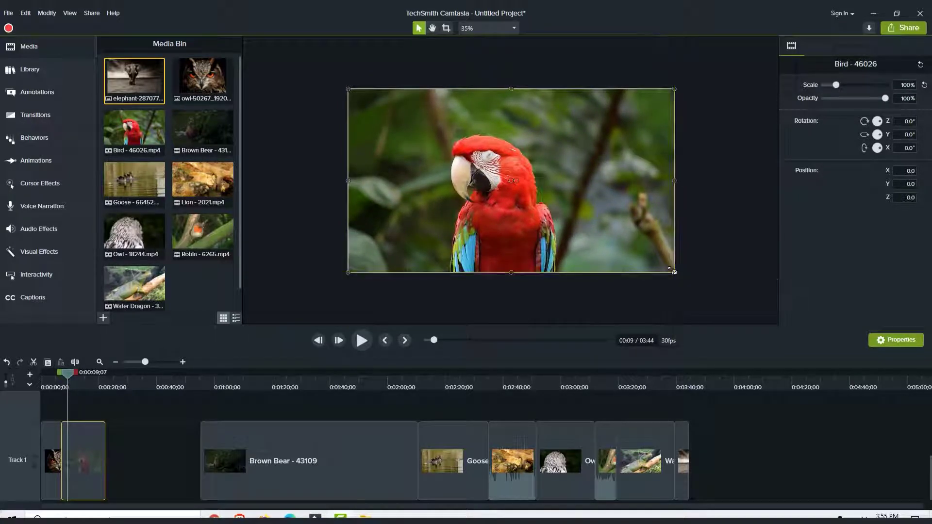
left_click(316, 63)
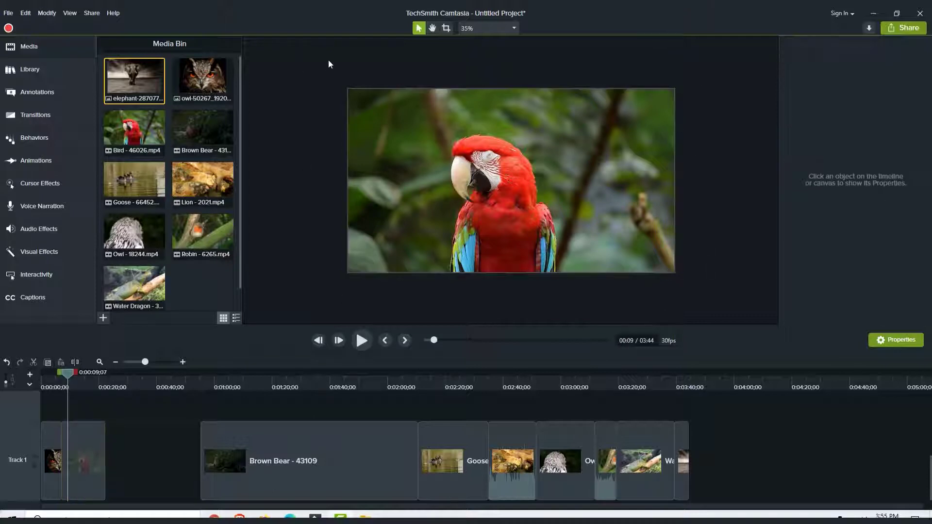
- Check the snapping options, and try a range selection from the Bird clip's start to about 0:16 before clearing it
left_click(70, 15)
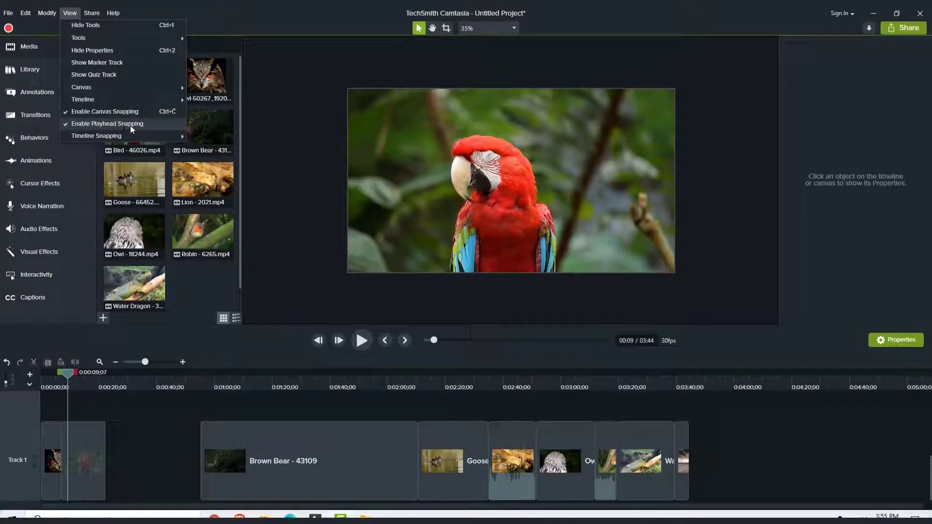
mouse_move(69, 373)
left_mouse_down()
mouse_move(199, 369)
mouse_move(53, 378)
mouse_move(104, 372)
mouse_move(95, 375)
left_mouse_up()
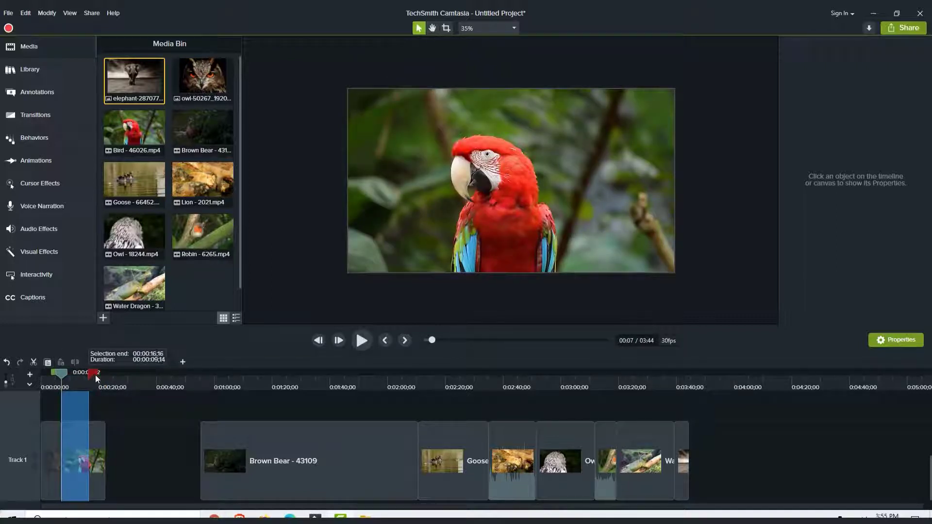
double_click(62, 375)
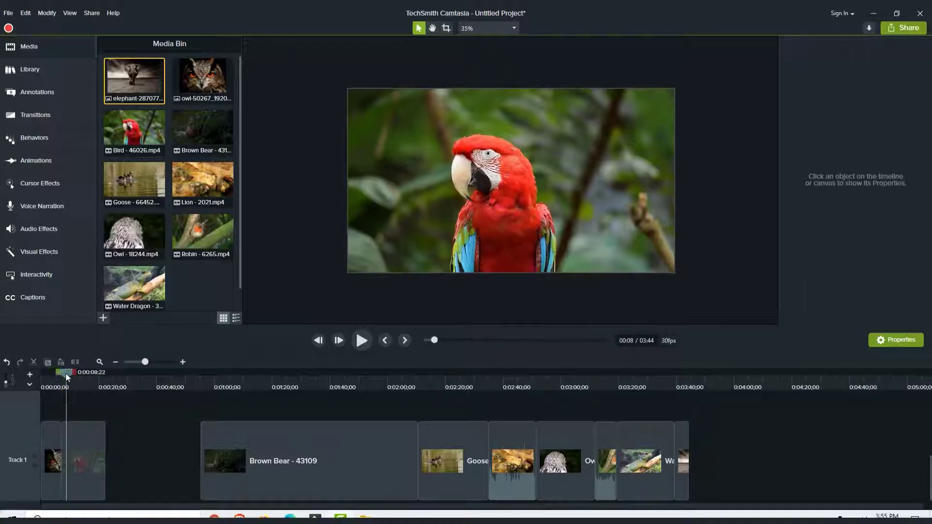
- Snap the playhead to the end of the Bird clip at 0:00:22;13 and clear the time selection
left_click_drag(70, 373, 112, 373)
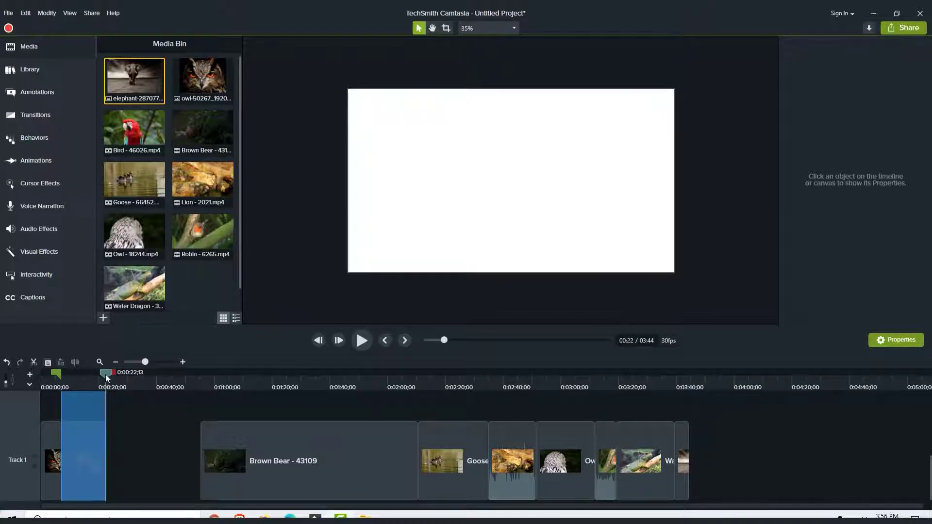
left_click(107, 378)
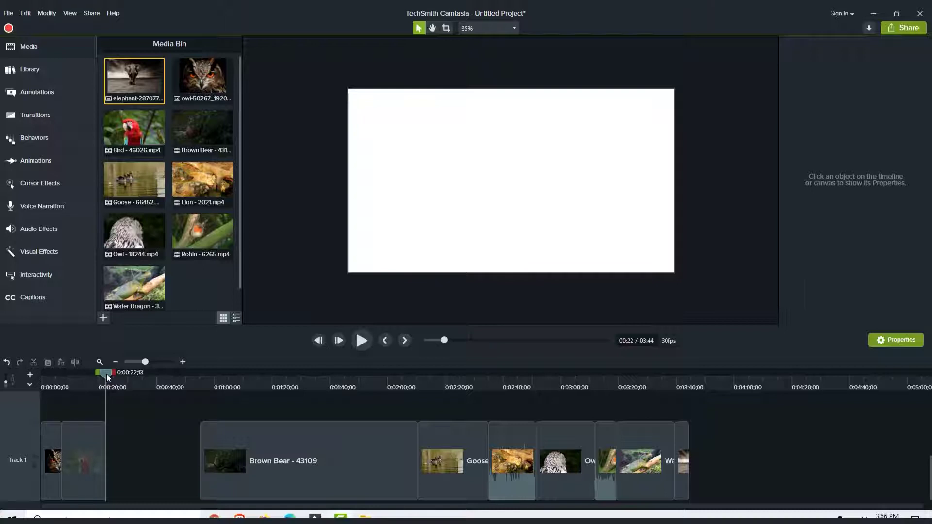
- Enlarge the timeline area, increase the track height, and zoom in on the clips at the project's start
left_click_drag(107, 379, 133, 380)
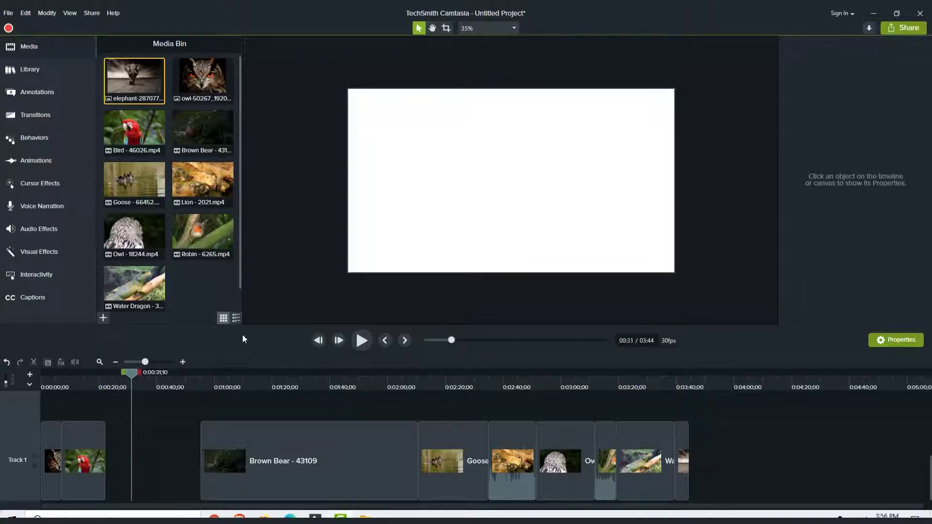
left_click_drag(293, 325, 300, 292)
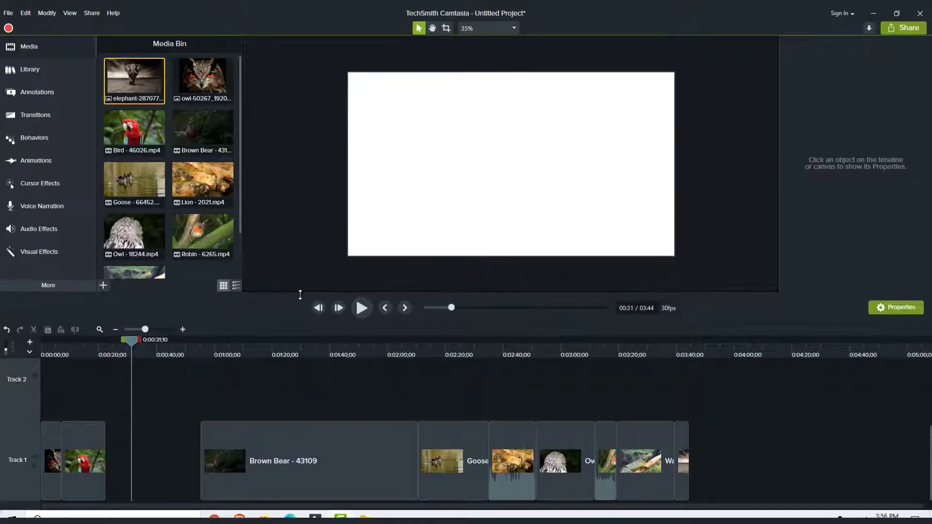
left_click(9, 350)
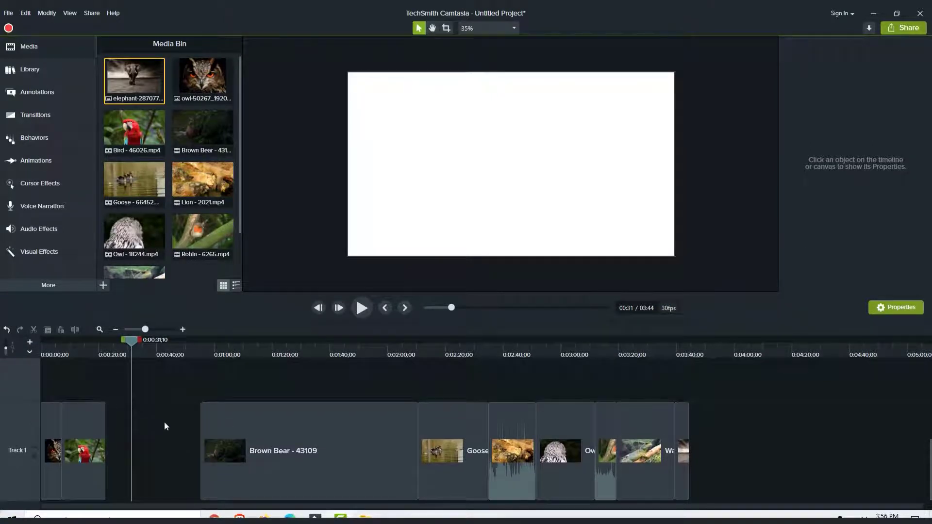
scroll(133, 426, "up", 3)
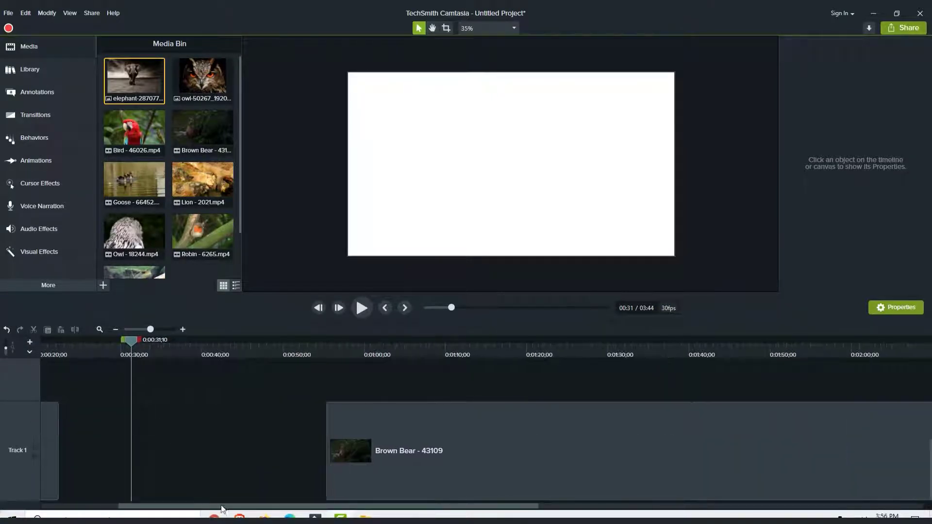
left_click_drag(219, 507, 132, 509)
- Split the Bird clip at 0:00:15;22 and delete its second part
left_click_drag(129, 343, 167, 351)
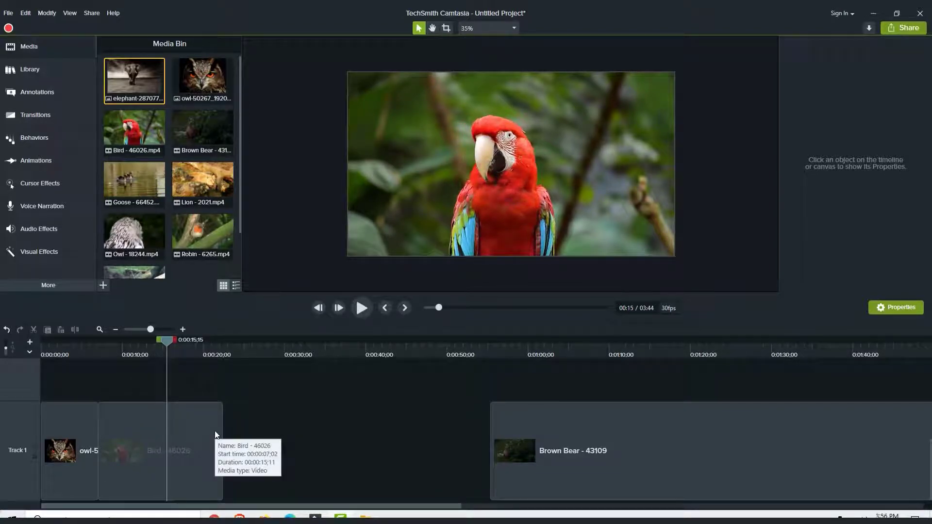
left_click(198, 433)
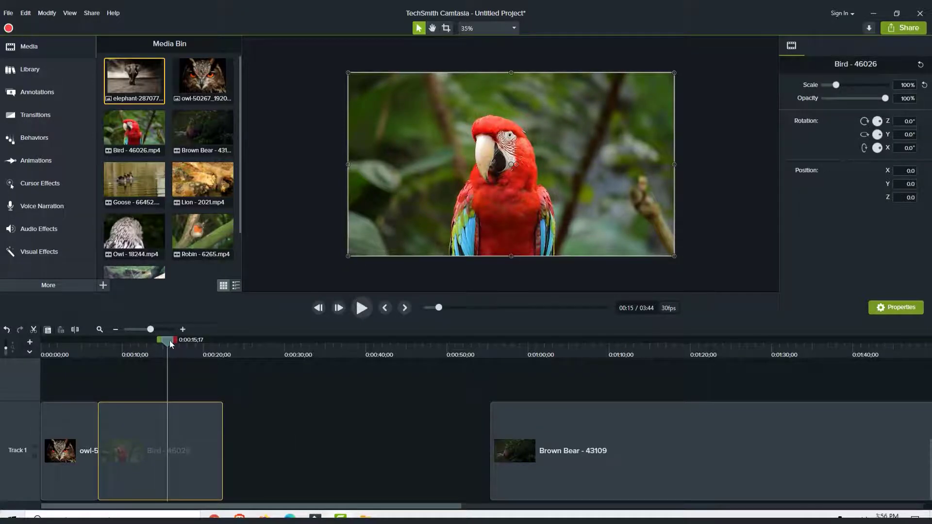
left_click_drag(170, 340, 171, 341)
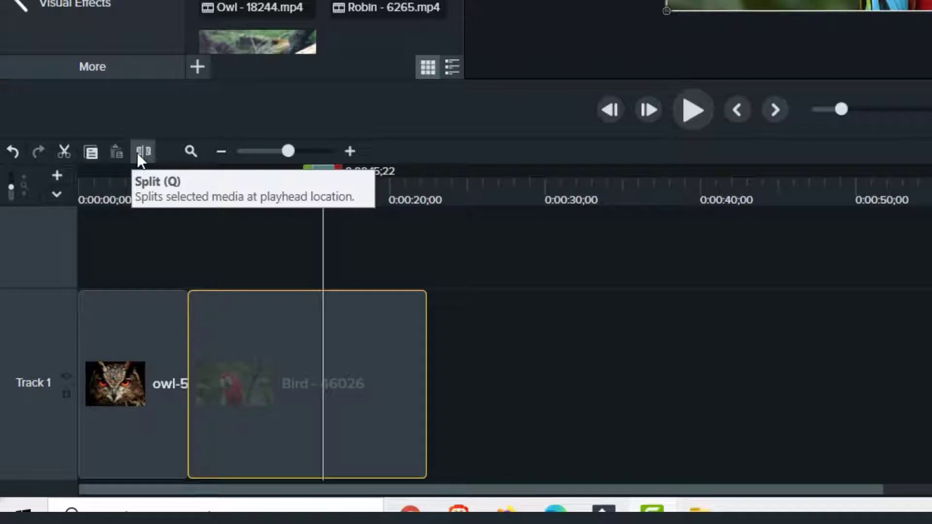
left_click(143, 152)
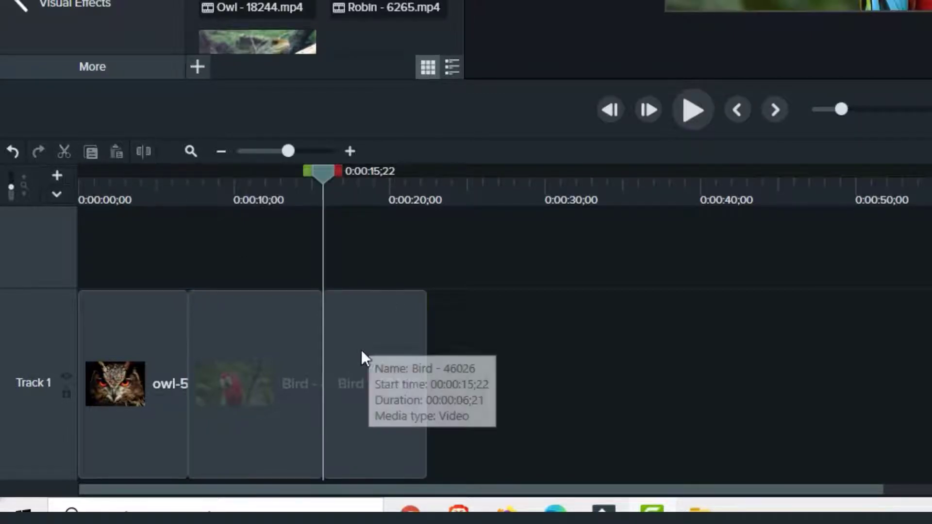
left_click_drag(362, 354, 414, 358)
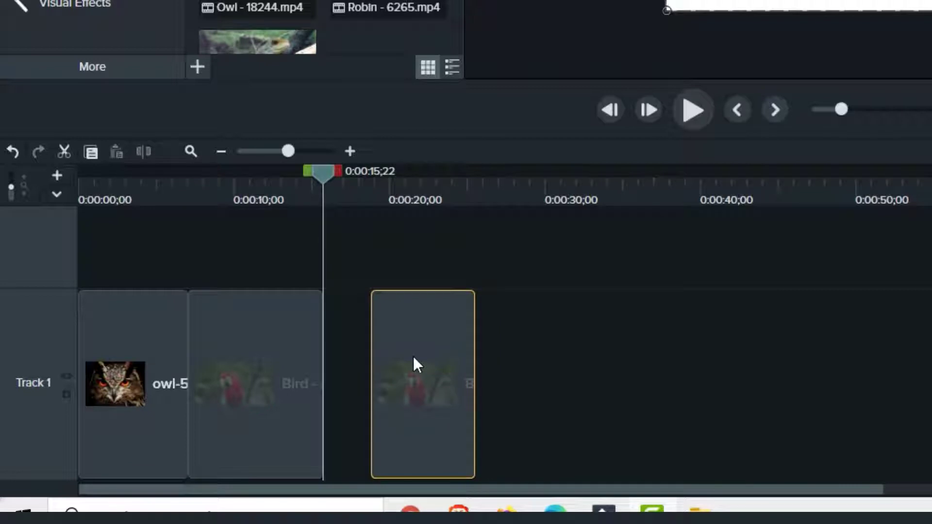
key("Delete")
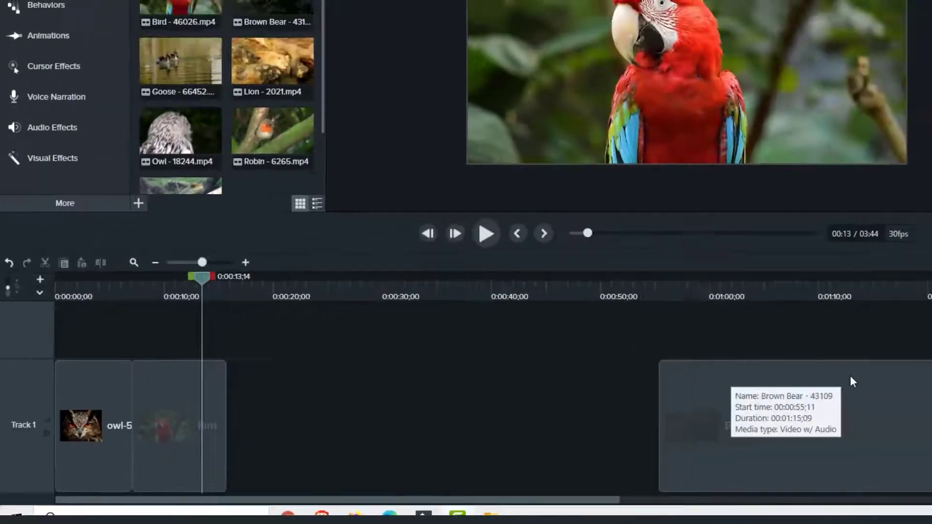
- Move the Brown Bear clip earlier to start at about 0:27, and cut its section from 0:00:46;09 to about 1:33
left_click_drag(850, 376, 527, 389)
left_click(412, 283)
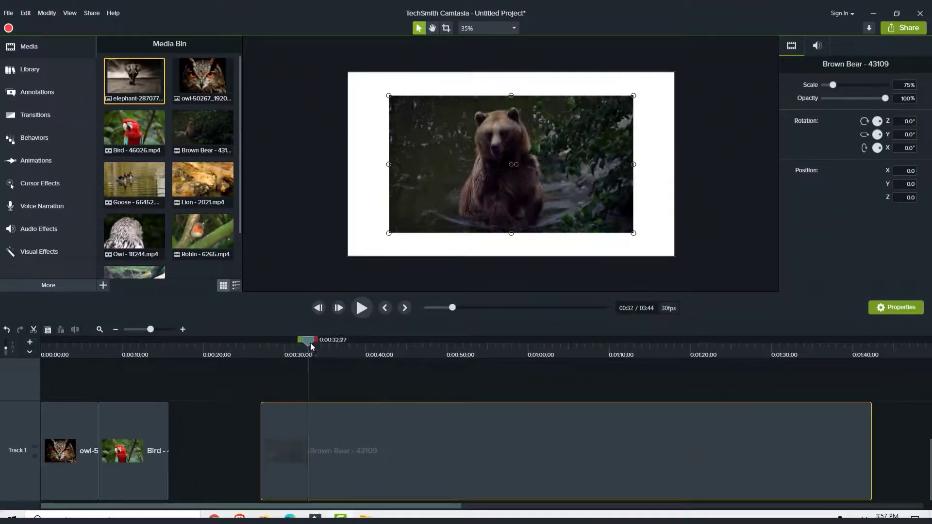
left_click_drag(310, 343, 799, 345)
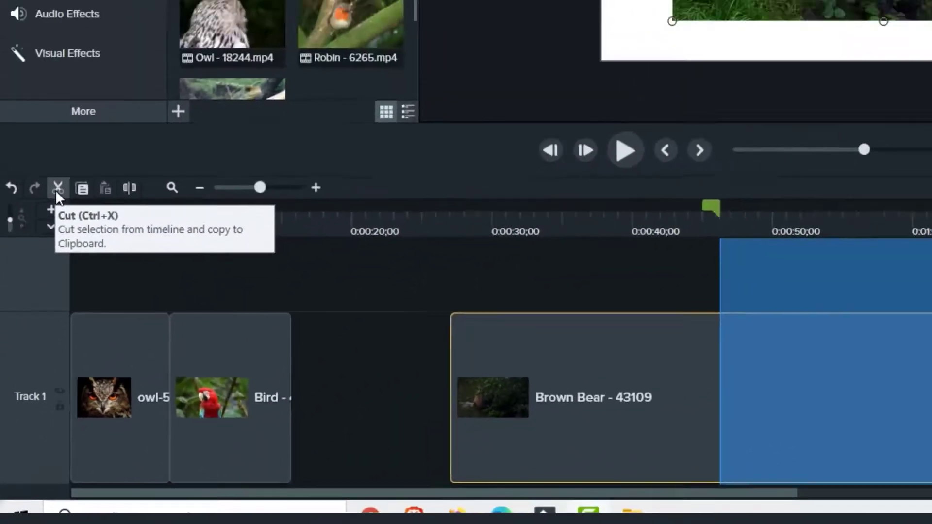
key("ctrl+x")
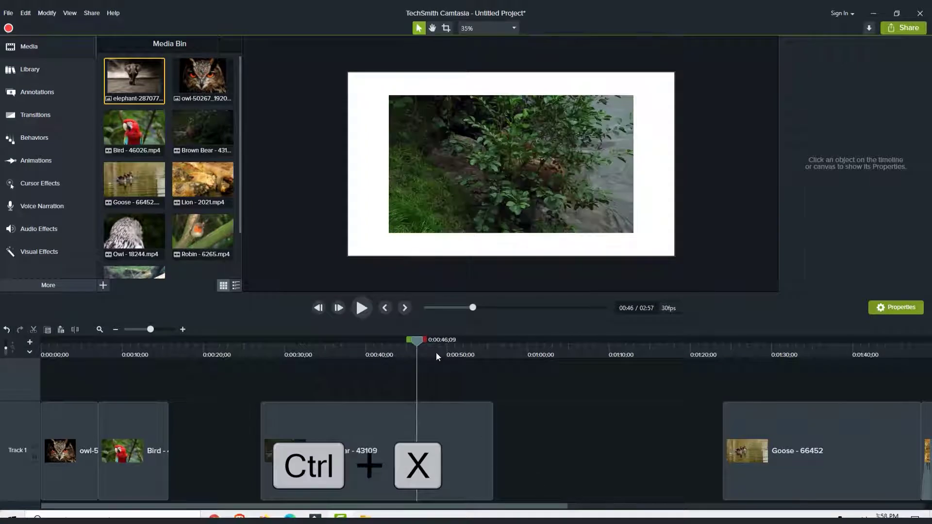
- Play back the Brown Bear clip from 0:00:44;08 to check the transition across the cut
left_click_drag(412, 340, 399, 342)
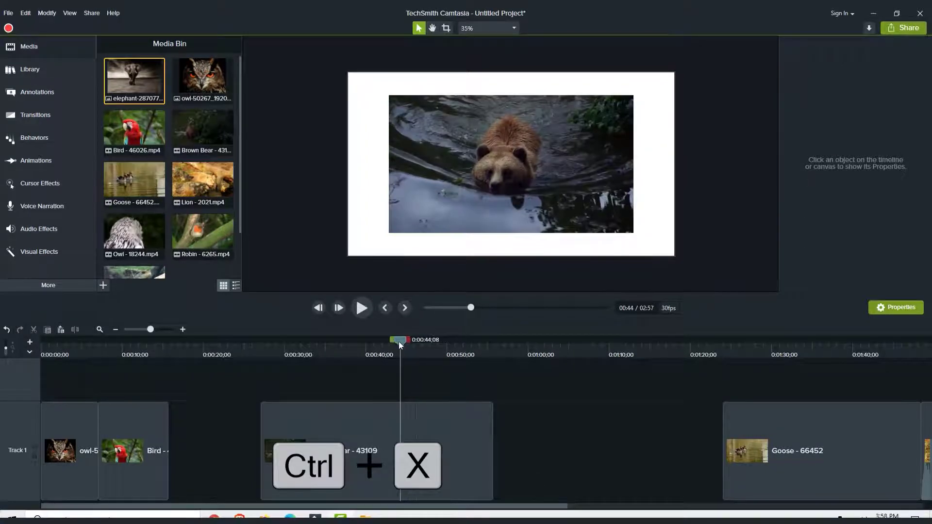
left_click(362, 309)
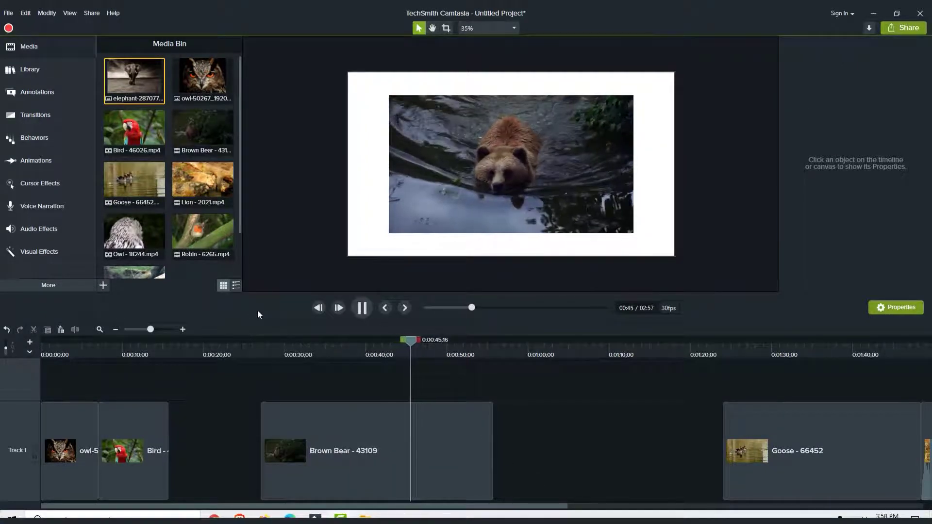
left_click(362, 309)
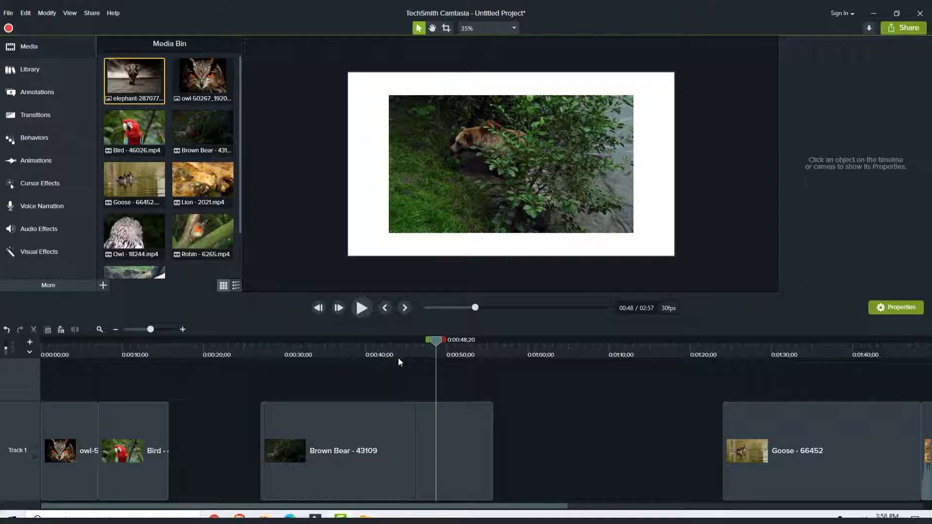
- Shorten the Brown Bear clip to about 10 seconds and place it directly after the Bird clip
double_click(420, 339)
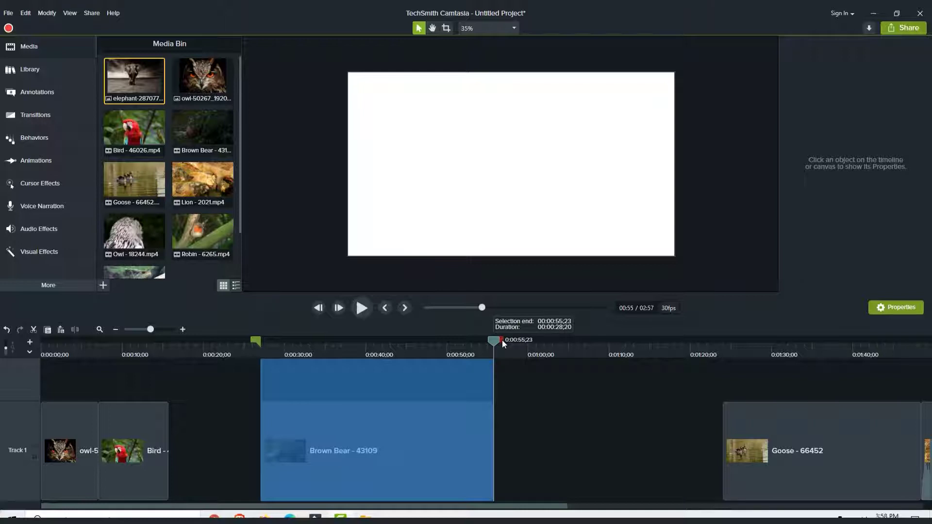
left_click_drag(494, 341, 369, 357)
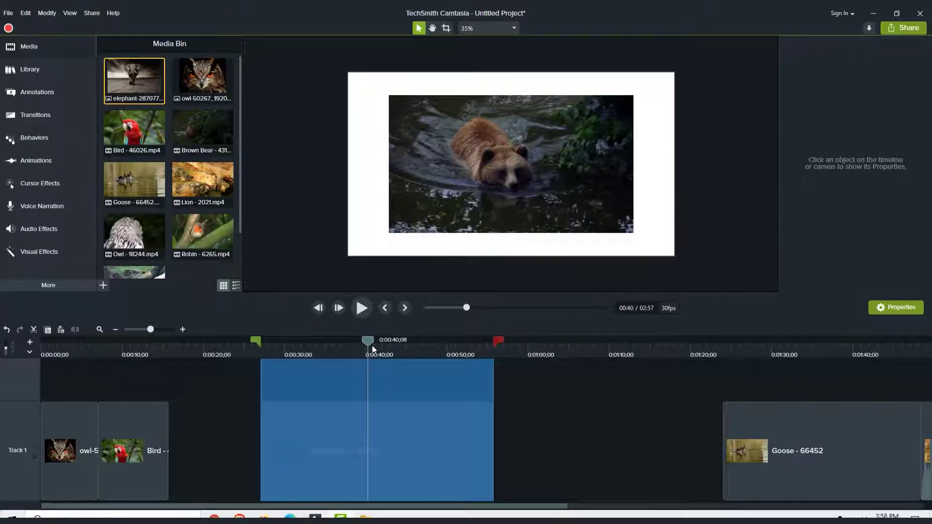
left_click(373, 349)
left_click_drag(492, 450, 199, 459)
- Move the Goose clip directly after the Brown Bear clip and fit its video to the canvas at 100% scale
left_click(715, 435)
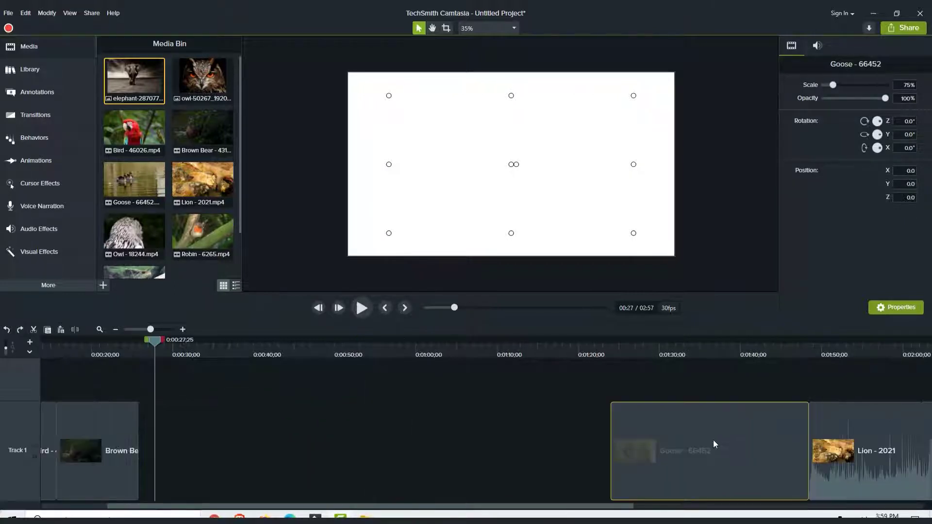
left_click_drag(714, 444, 227, 445)
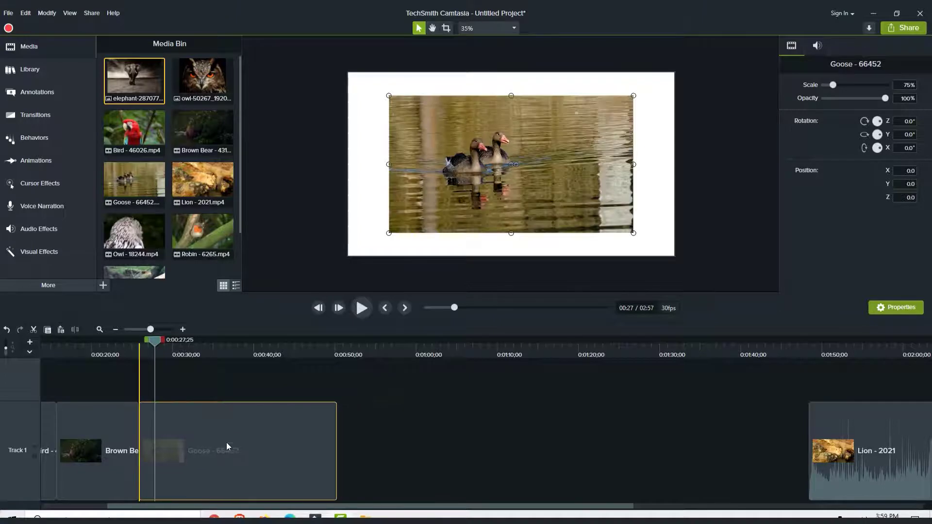
left_click(164, 343)
left_click_drag(495, 172, 454, 149)
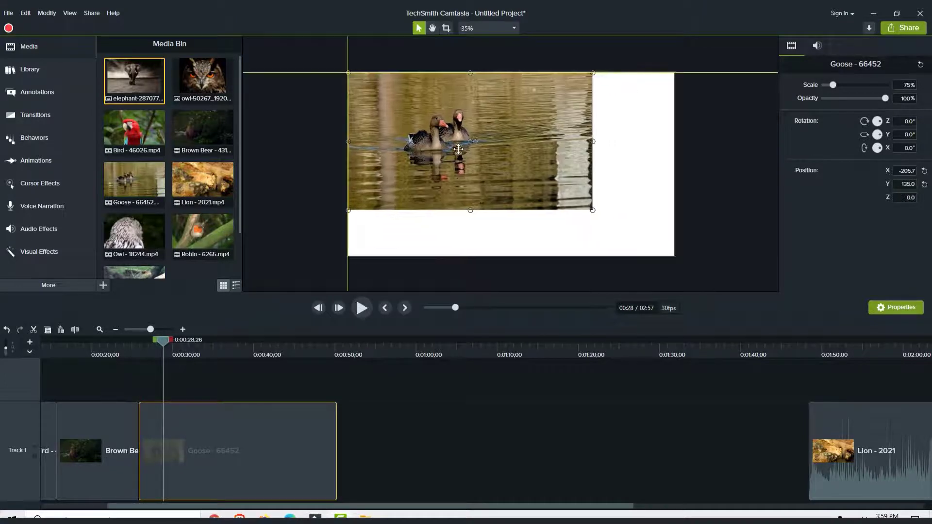
left_click(591, 215)
left_click_drag(592, 211, 670, 250)
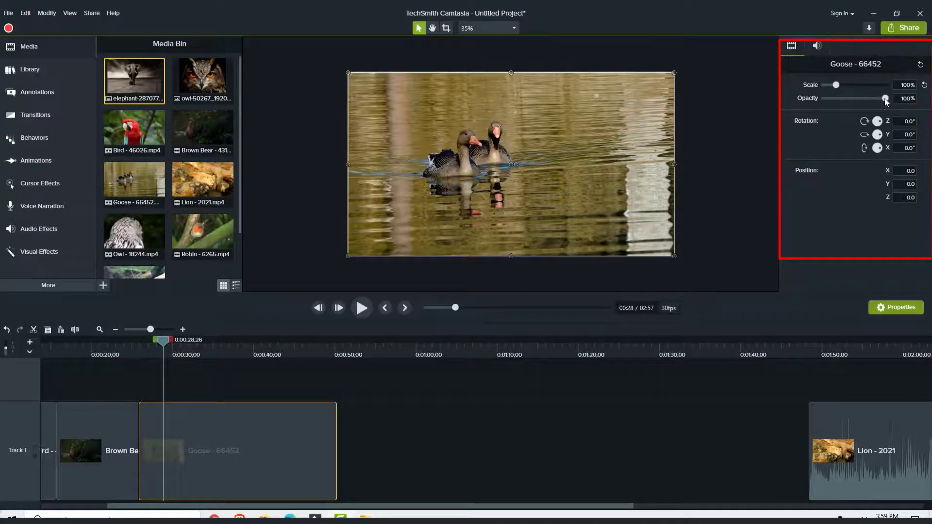
- Try other scale values on the Goose video, reset its scale, and refit it to the canvas at 100%
left_click_drag(885, 99, 834, 85)
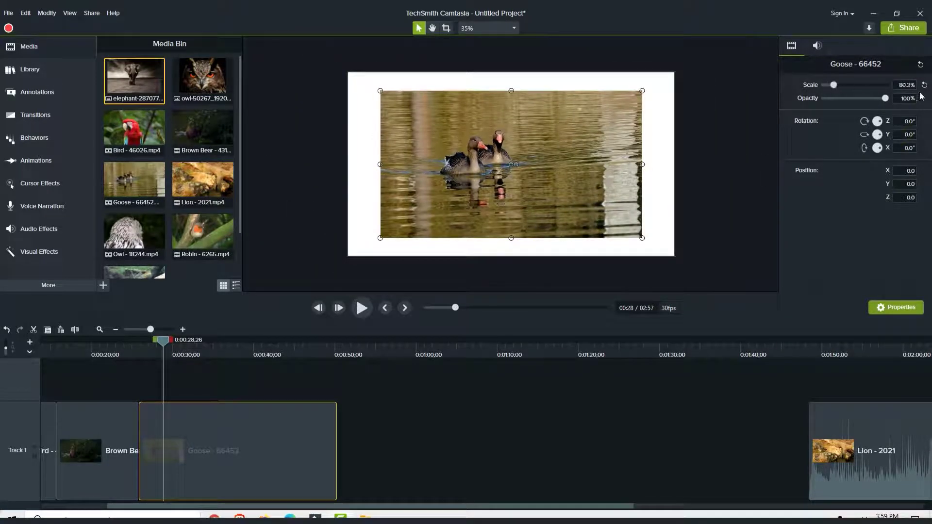
left_click(924, 86)
left_click(925, 86)
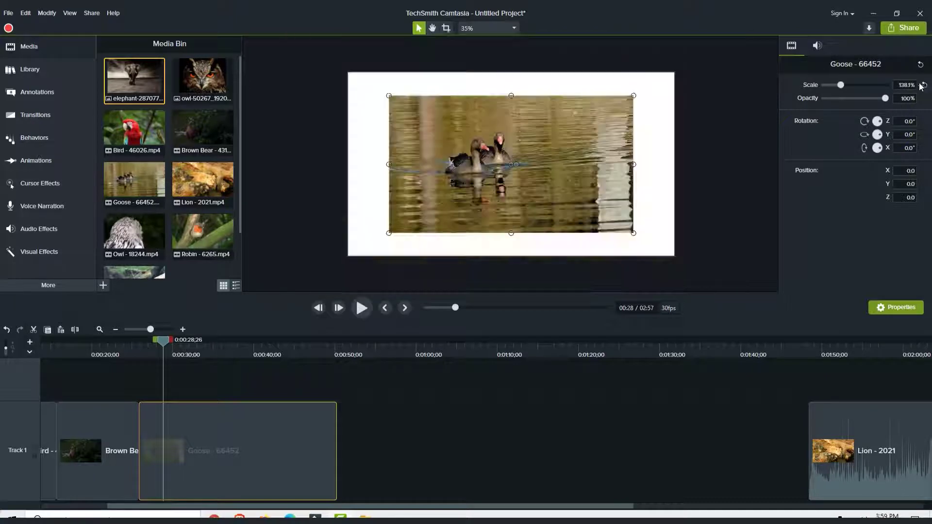
left_click_drag(556, 160, 515, 137)
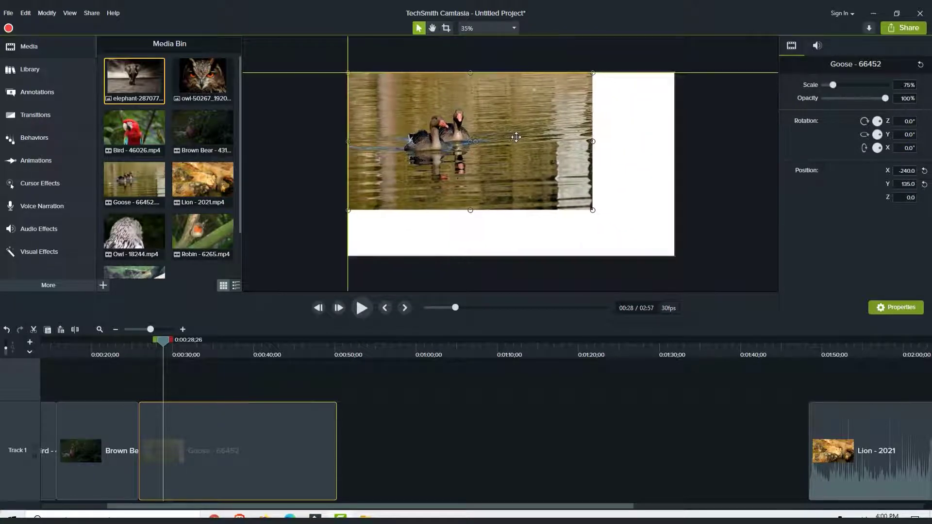
left_click_drag(592, 210, 675, 256)
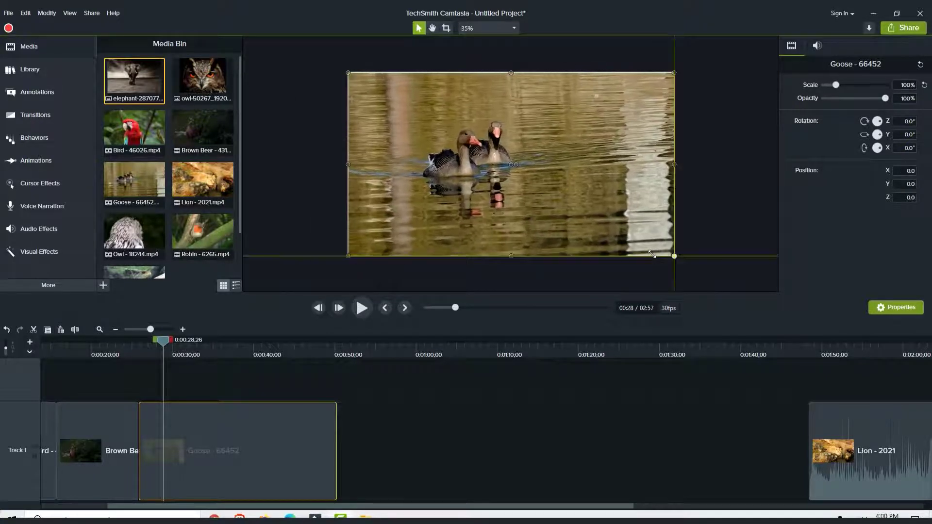
- Split the Goose clip at 0:00:35;06 and delete the part after the split
left_click_drag(164, 346, 223, 346)
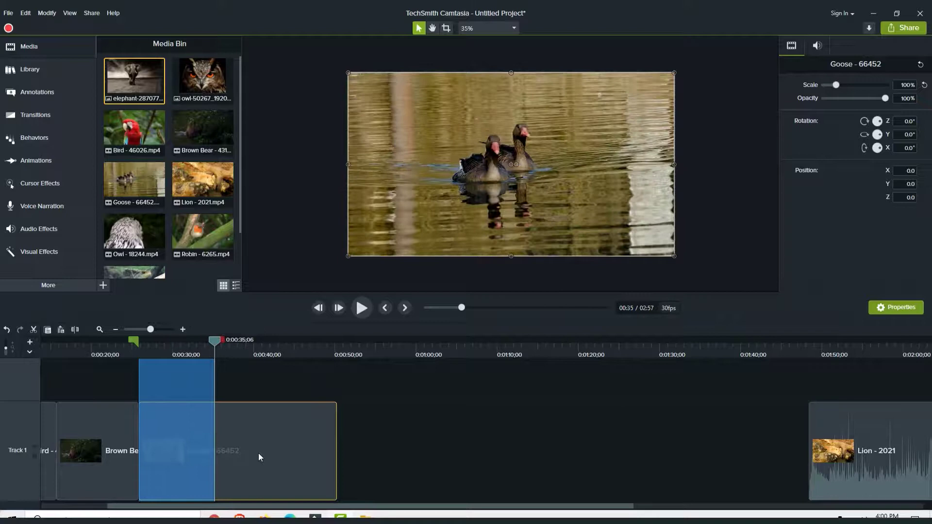
left_click(217, 343)
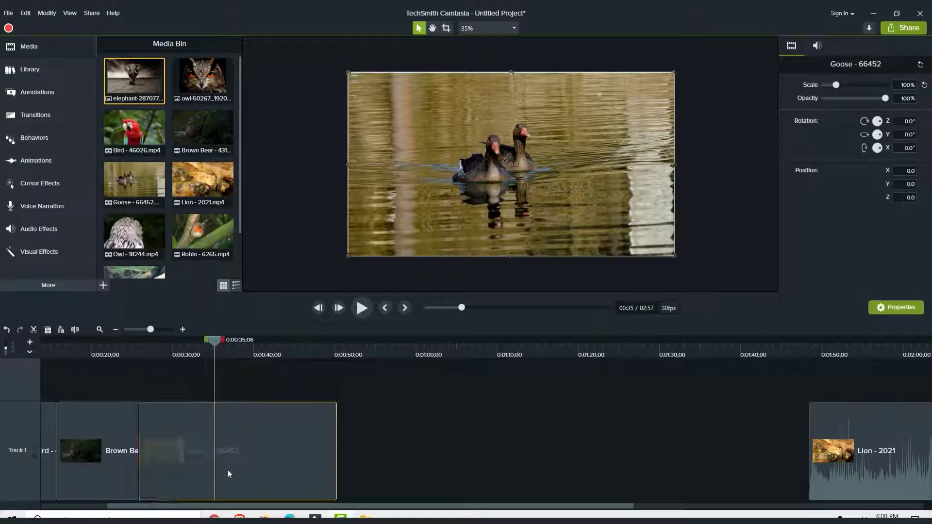
key("s")
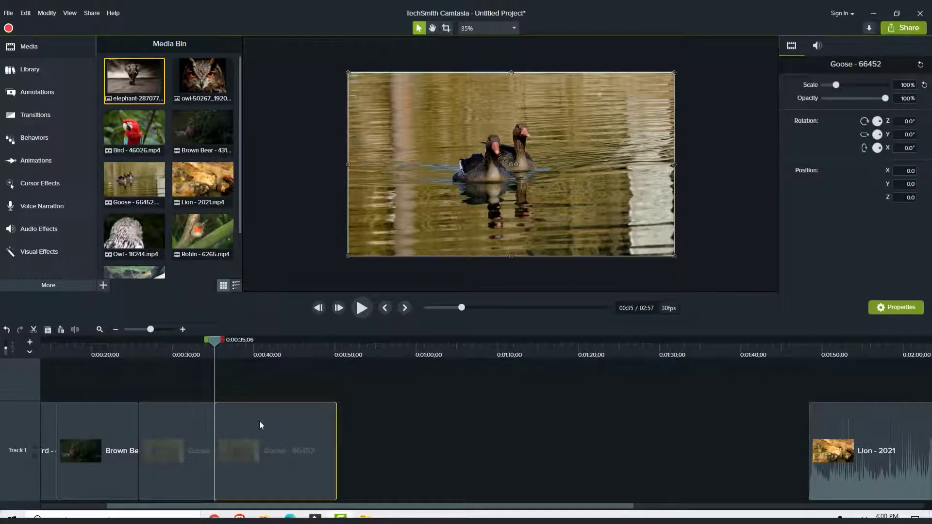
key("Delete")
- Move the Lion clip directly after the Goose clip and fit its video to the canvas at 100% scale
left_click(879, 415)
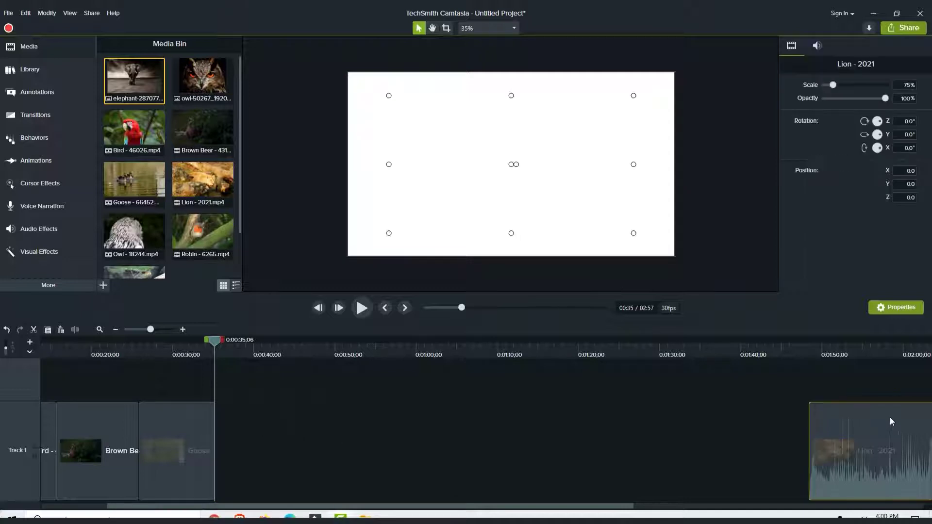
left_click_drag(890, 418, 289, 424)
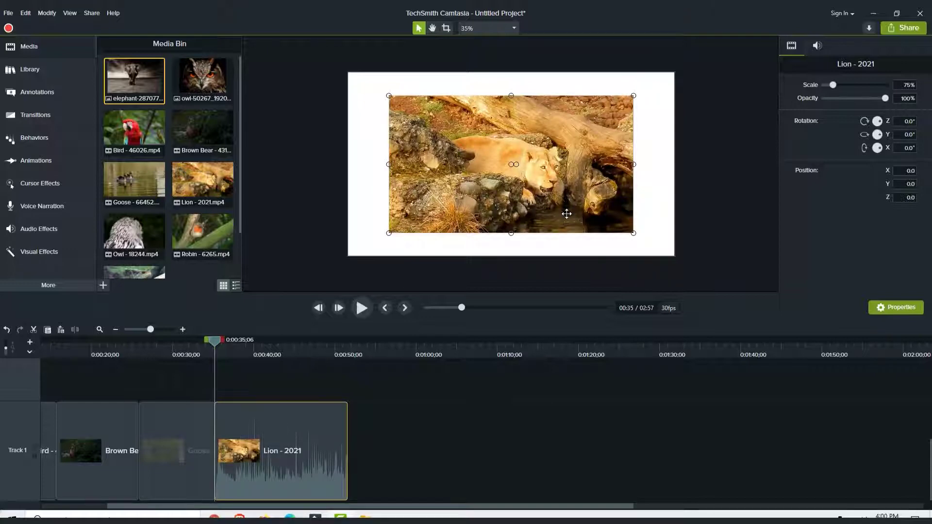
left_click_drag(567, 214, 530, 191)
left_click_drag(592, 210, 671, 251)
left_click(695, 219)
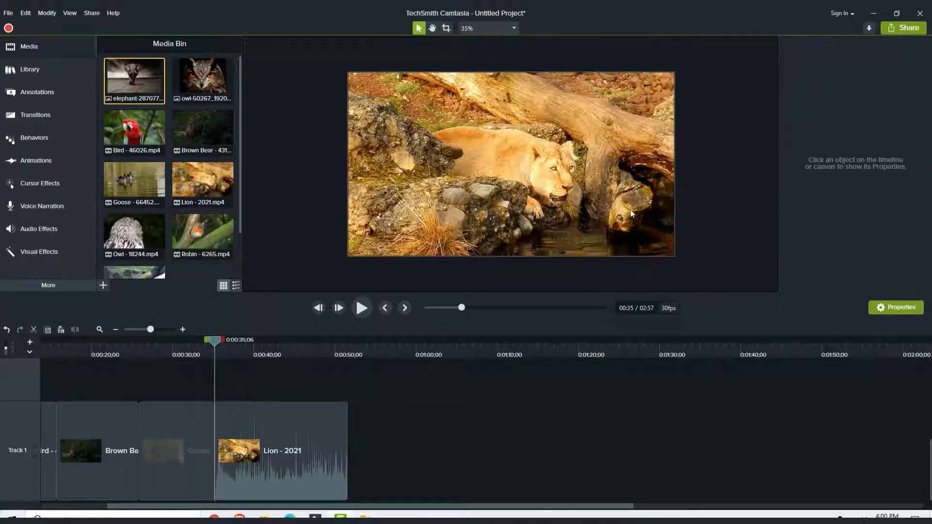
- Try silencing the Lion clip's audio on Track 1, and undo the change
left_click(316, 471)
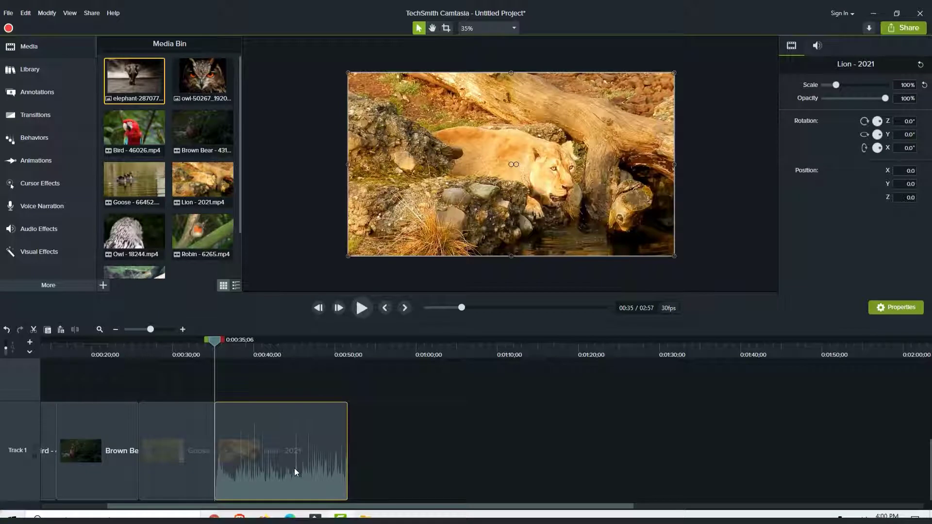
left_click_drag(294, 468, 311, 470)
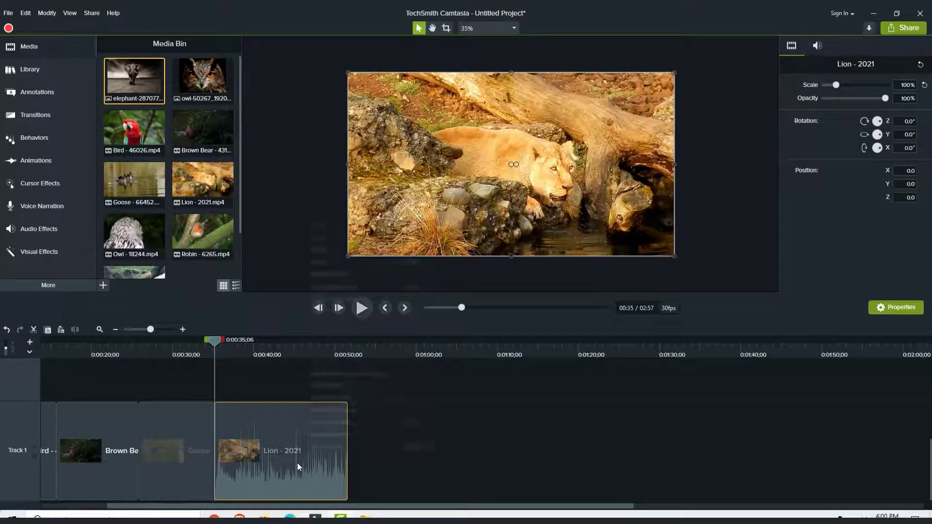
right_click(297, 462)
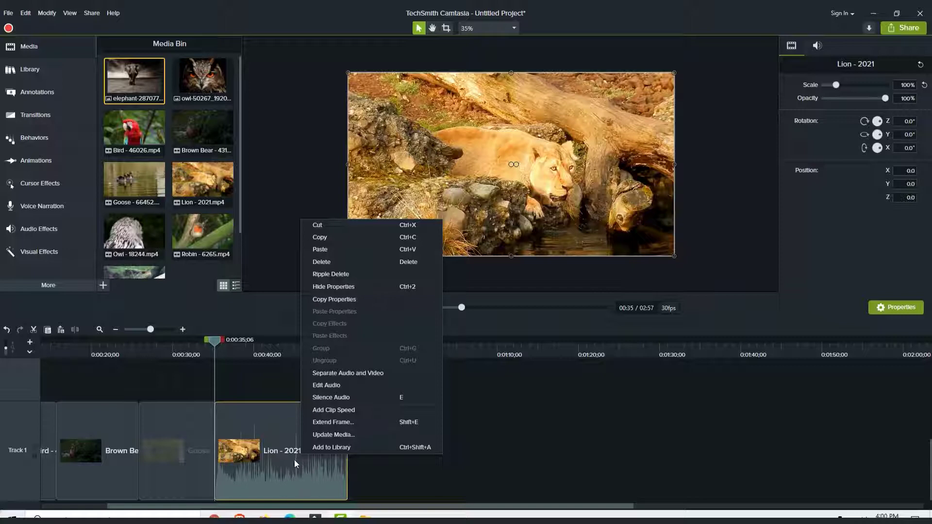
left_click(395, 398)
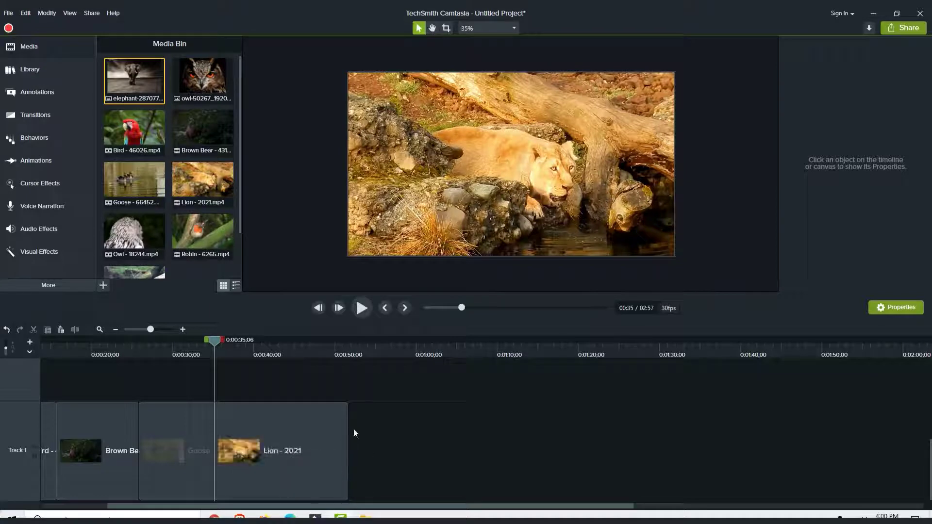
key("ctrl+z")
- Separate the Lion clip's audio from its video, try deleting the separated audio, and undo that deletion
right_click(308, 430)
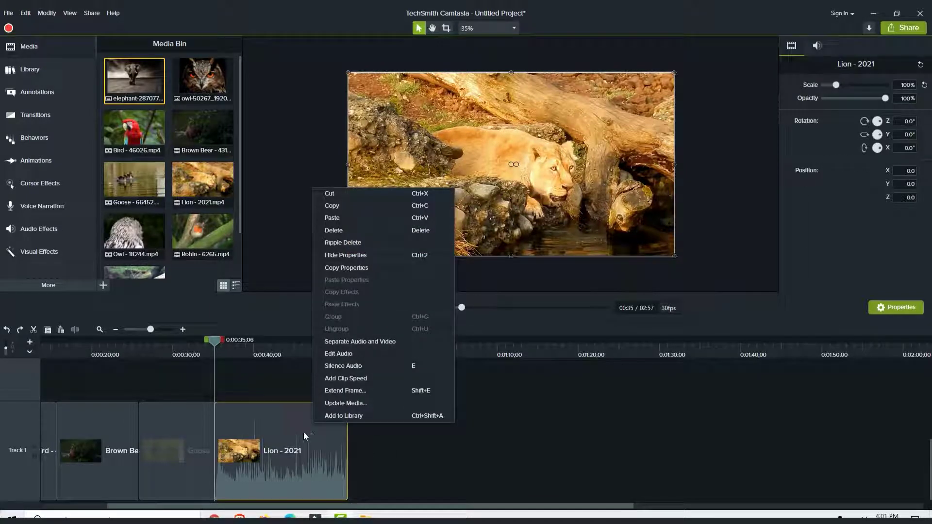
left_click(385, 344)
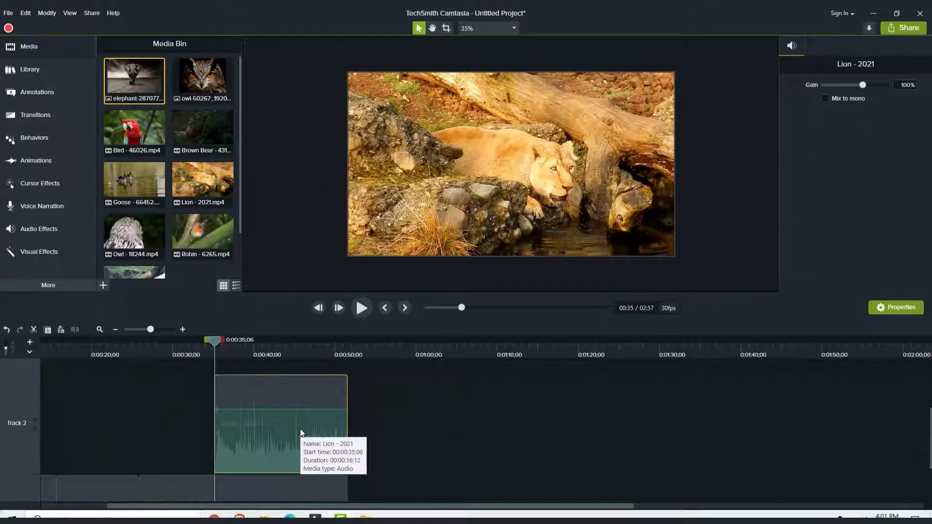
key("Delete")
key("ctrl+z")
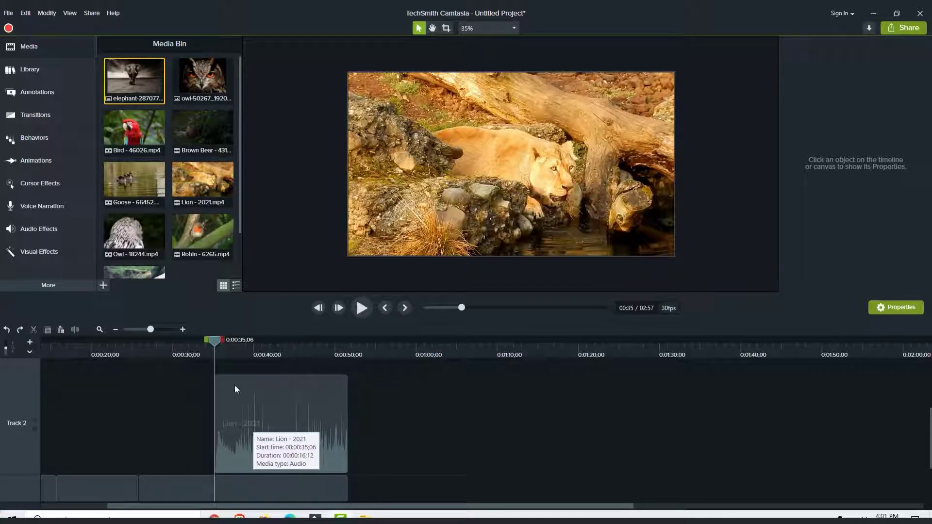
- Play the Lion clip from 0:00:35;06 and return the playhead to the clip's start
left_click(224, 343)
left_click(359, 314)
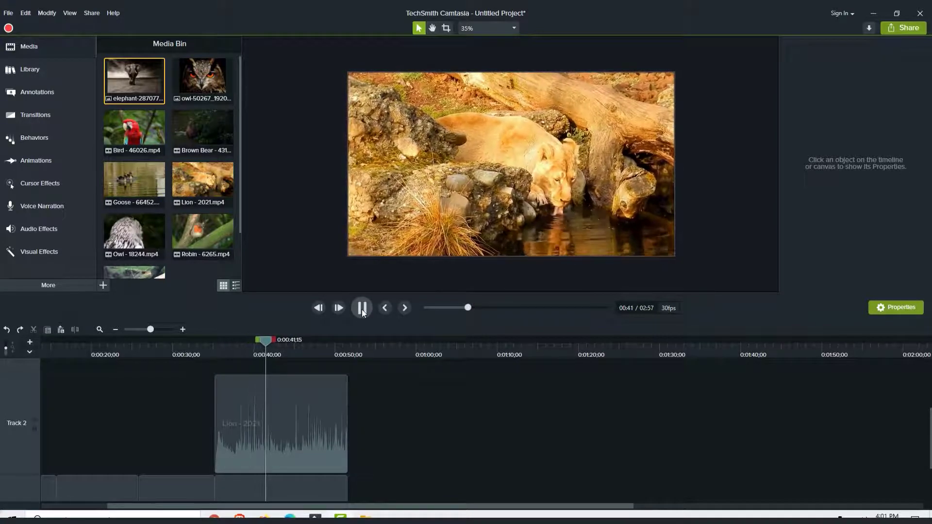
left_click(361, 310)
left_click(220, 342)
left_click_drag(219, 341, 214, 342)
- Try out the gain and Mix to mono settings on the separated Lion audio
left_click(264, 409)
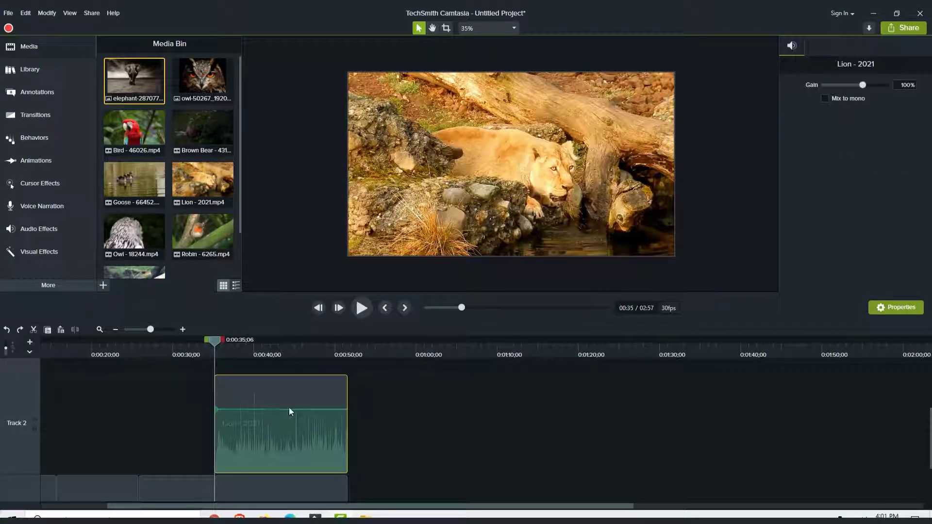
left_click(280, 450)
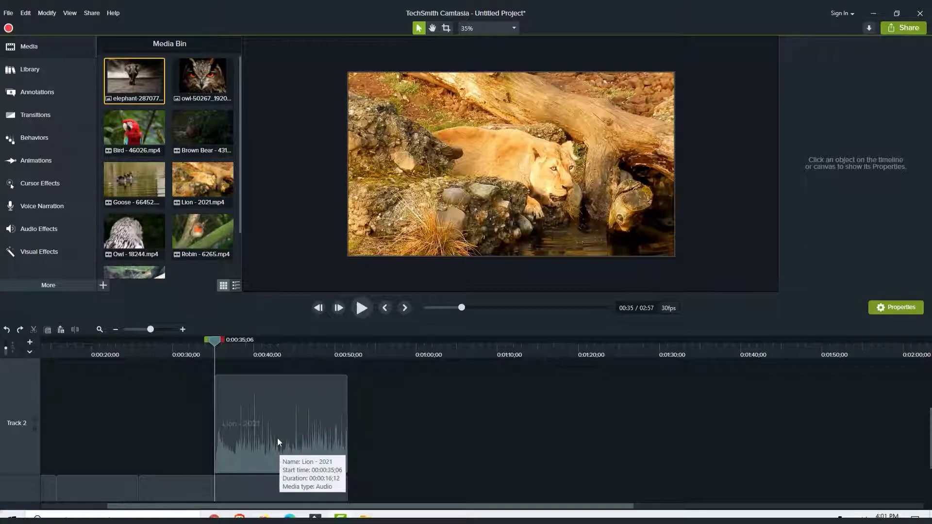
left_click(279, 437)
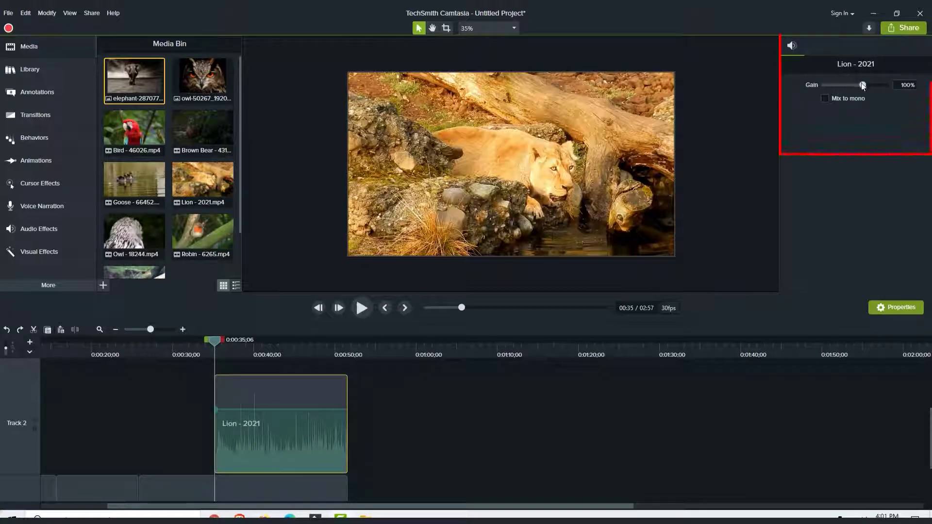
left_click_drag(863, 85, 850, 85)
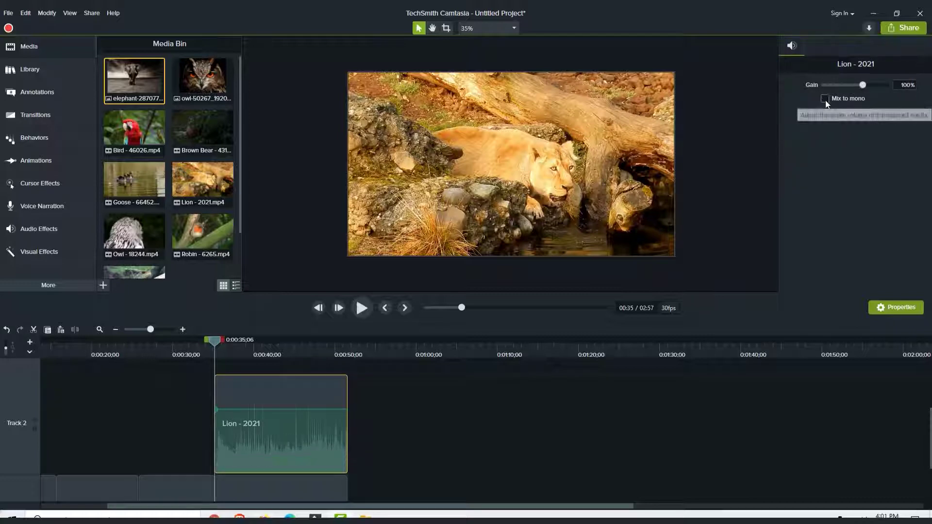
left_click(826, 98)
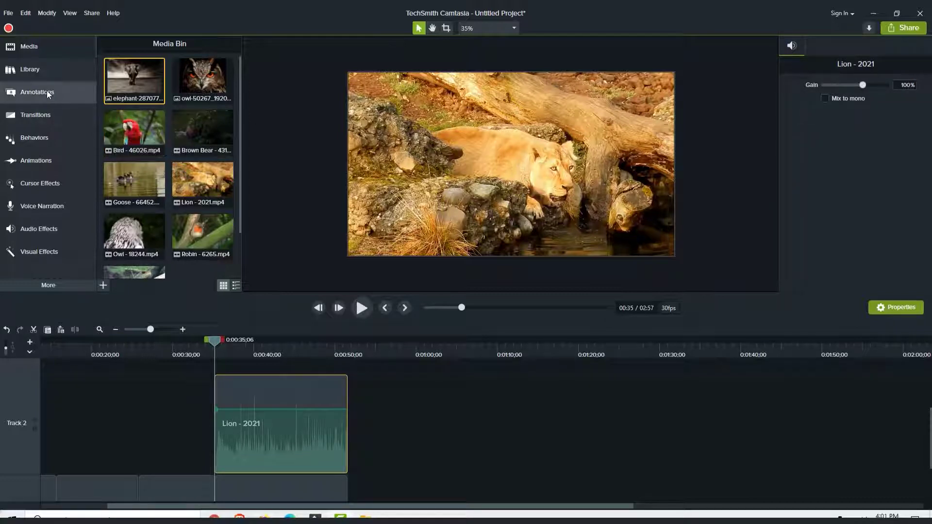
- Apply Audio Compression to the separated Lion audio, check its volume variation options, and lower the clip's gain to 61%
left_click(43, 230)
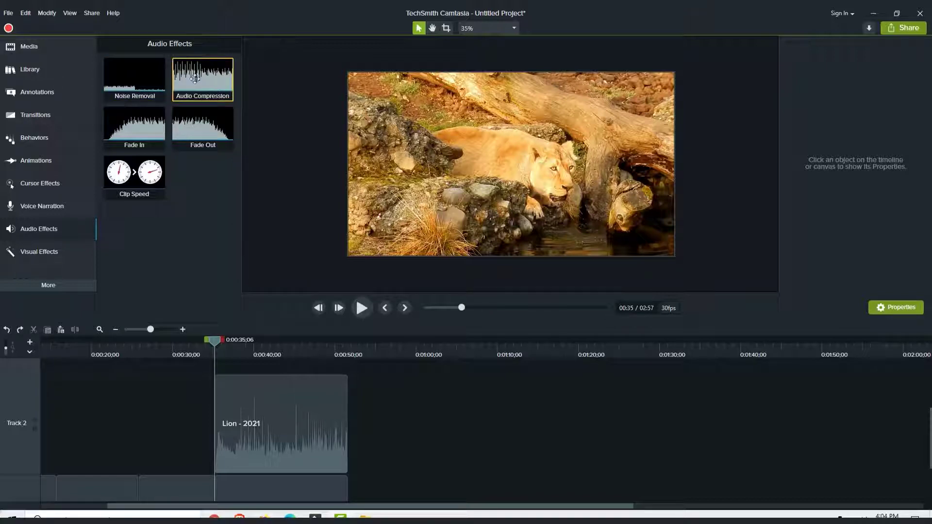
left_click_drag(194, 79, 278, 423)
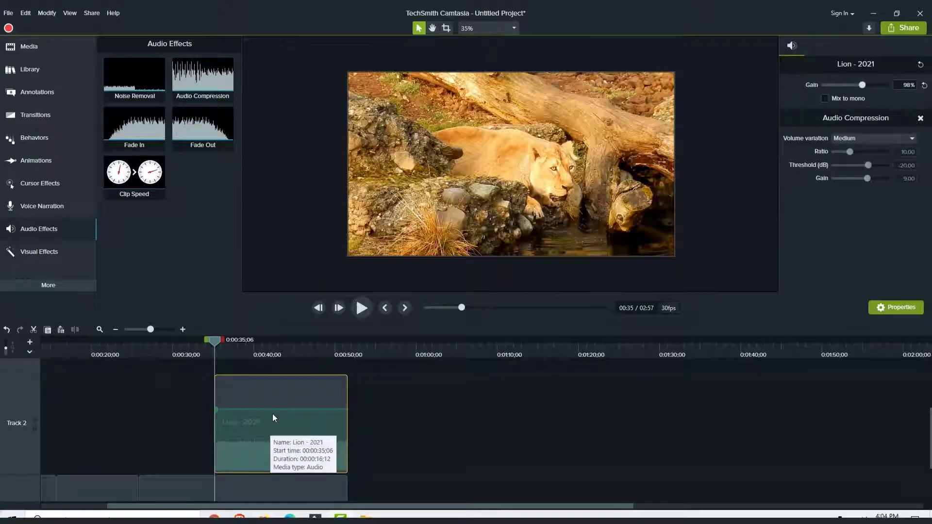
left_click(885, 138)
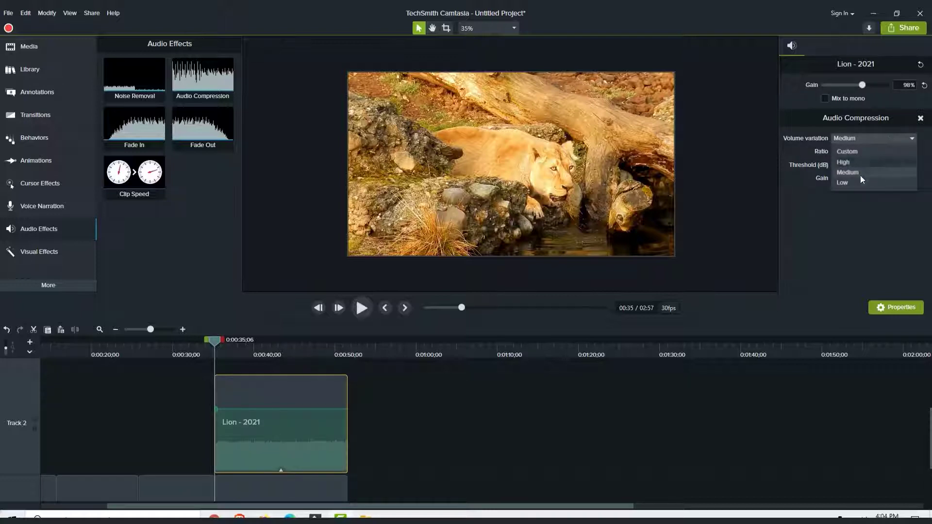
left_click(855, 235)
left_click(860, 85)
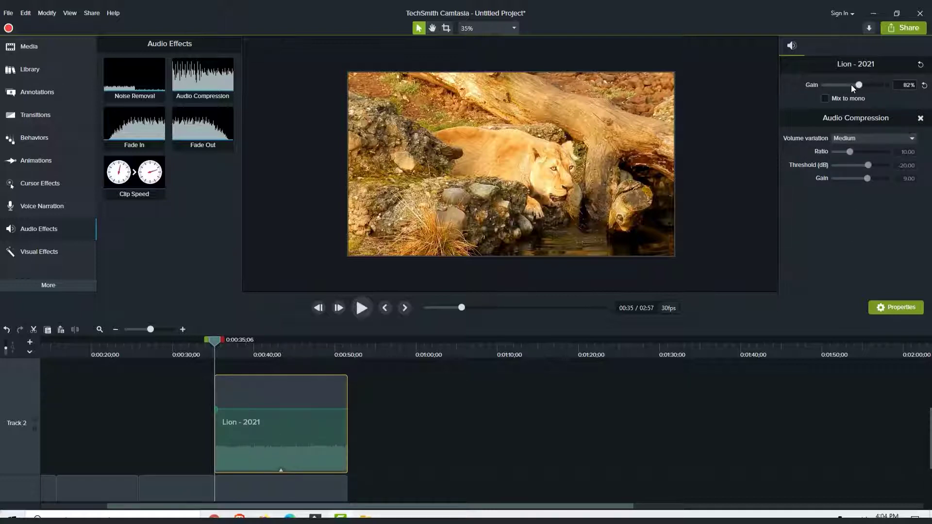
left_click(853, 86)
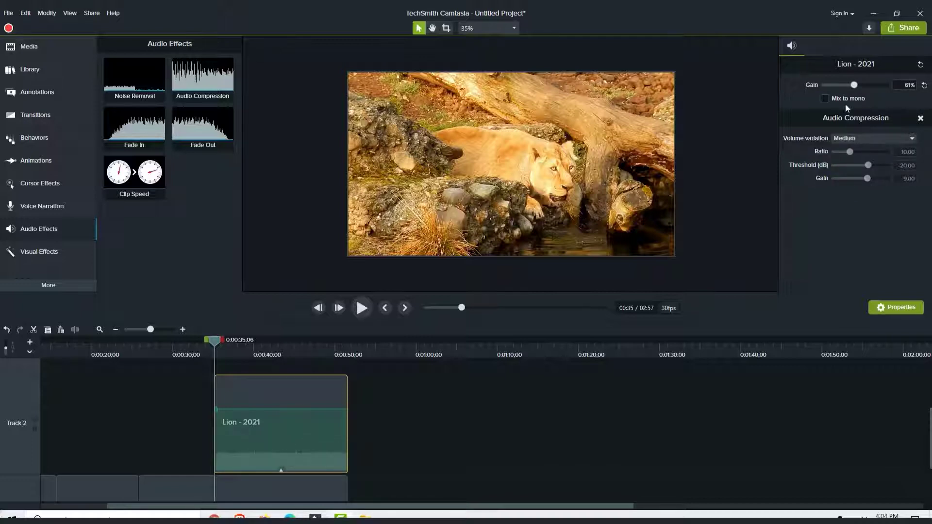
- Delete the separated Lion audio from Track 2
left_click(447, 438)
left_click(283, 424)
key("Delete")
scroll(374, 413, "down", 1)
scroll(376, 416, "down", 1)
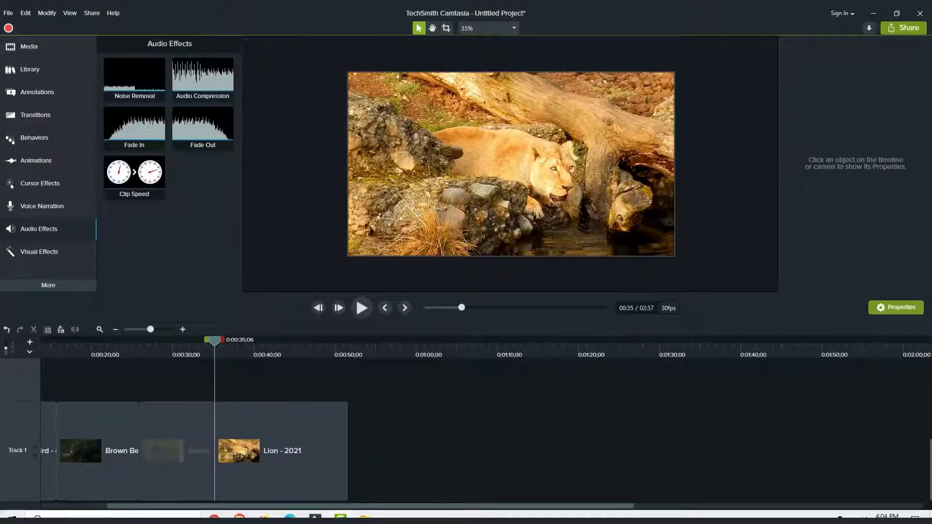
- Split the Lion clip at 0:00:42;28 and delete the part after the split
left_click_drag(222, 342, 277, 342)
key("s")
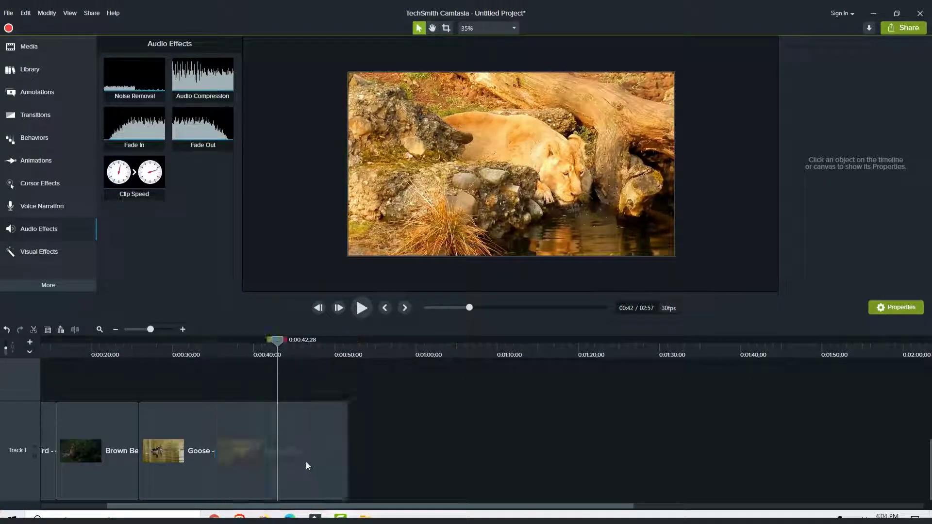
left_click(304, 448)
key("Delete")
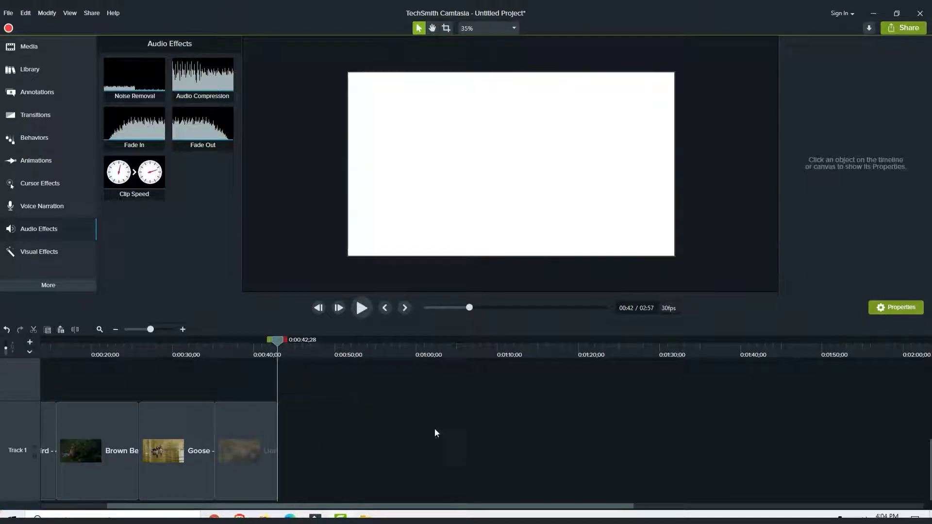
- Move the Owl - 18244 clip directly after the Lion clip and enlarge its video to fill the canvas
scroll(491, 510, "right", 10)
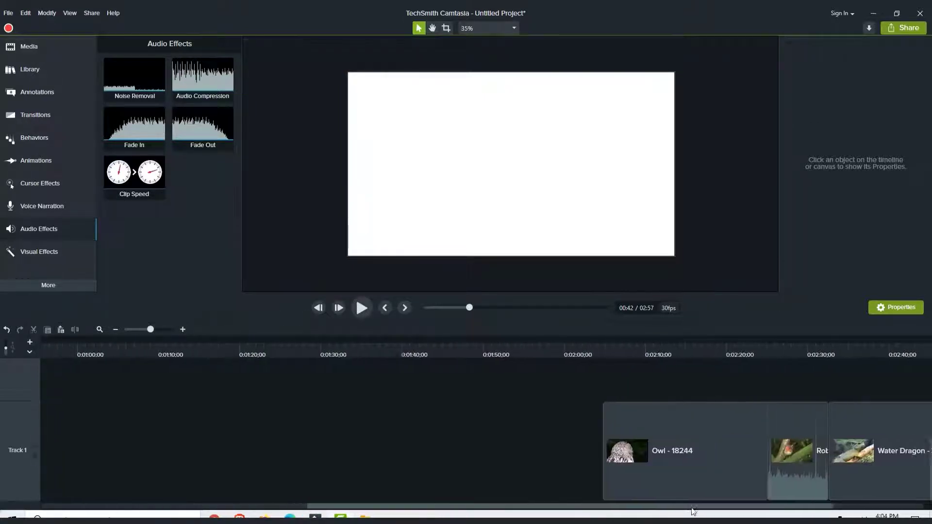
left_click_drag(547, 470, 426, 470)
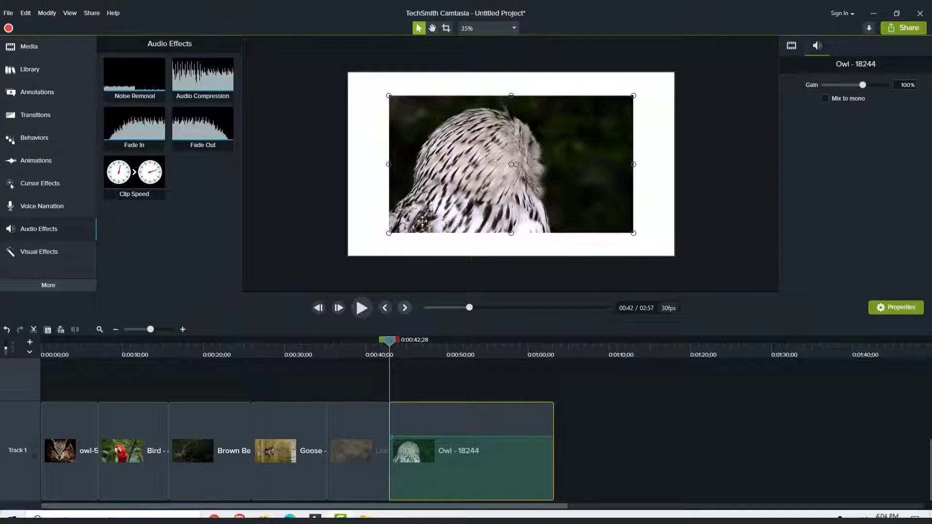
left_click_drag(422, 221, 382, 198)
left_click_drag(592, 210, 674, 256)
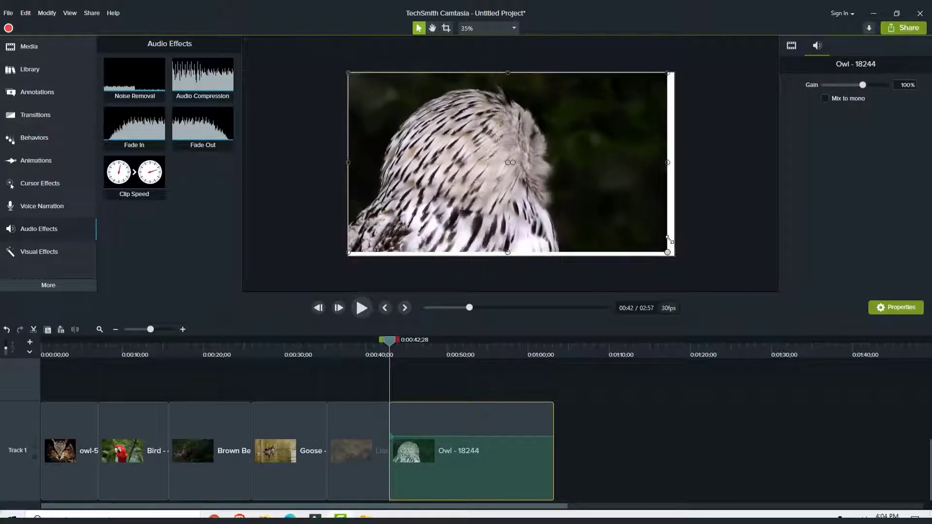
- Trim the end of the Owl - 18244 clip to 0:00:51;27
left_click_drag(392, 342, 464, 346)
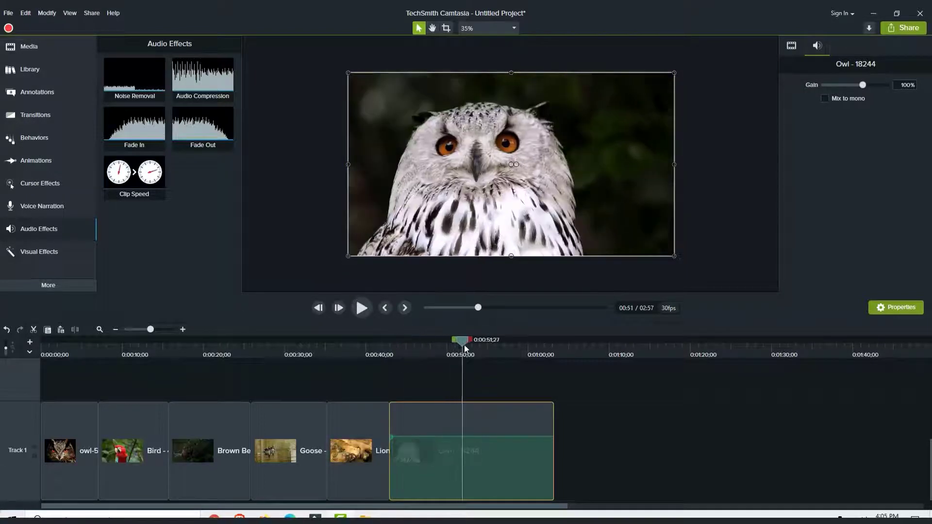
left_click_drag(553, 418, 462, 419)
- Select the Robin, Water Dragon and elephant clips together and move them directly after the Owl clip at 0:00:51;27
left_click_drag(524, 507, 895, 503)
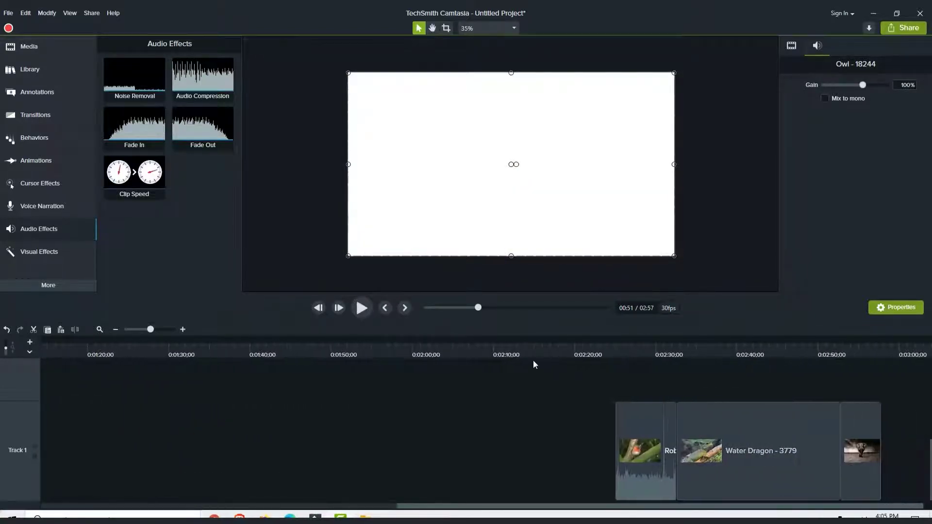
left_click_drag(577, 377, 922, 486)
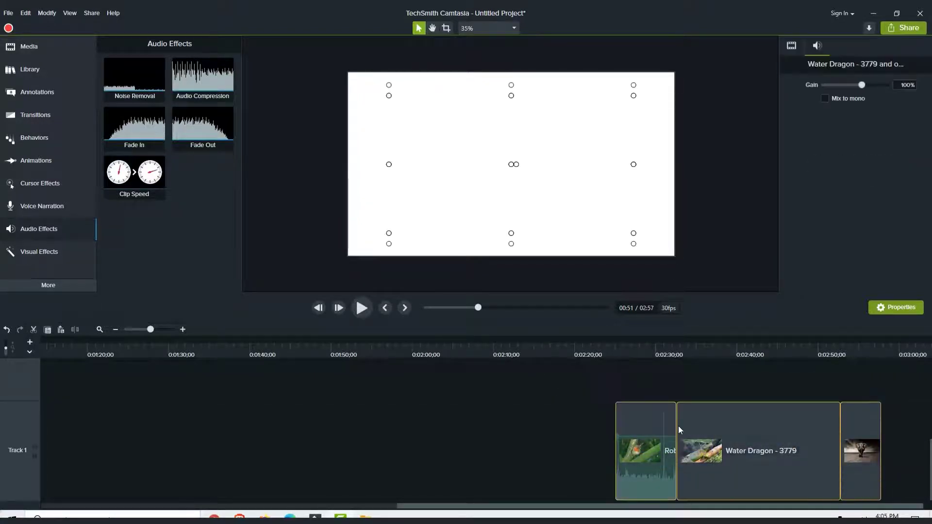
left_click(583, 403)
left_click(662, 421)
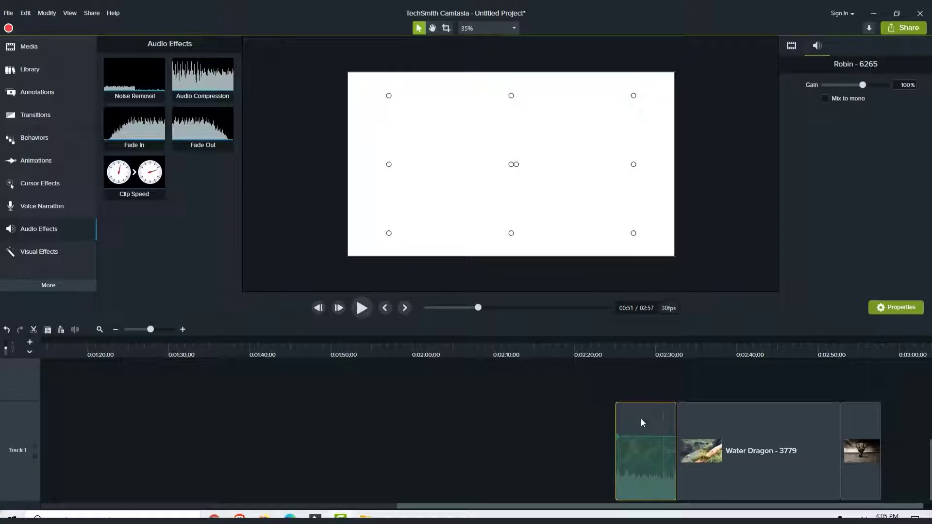
left_click(829, 460, "ctrl")
left_click(854, 485, "ctrl")
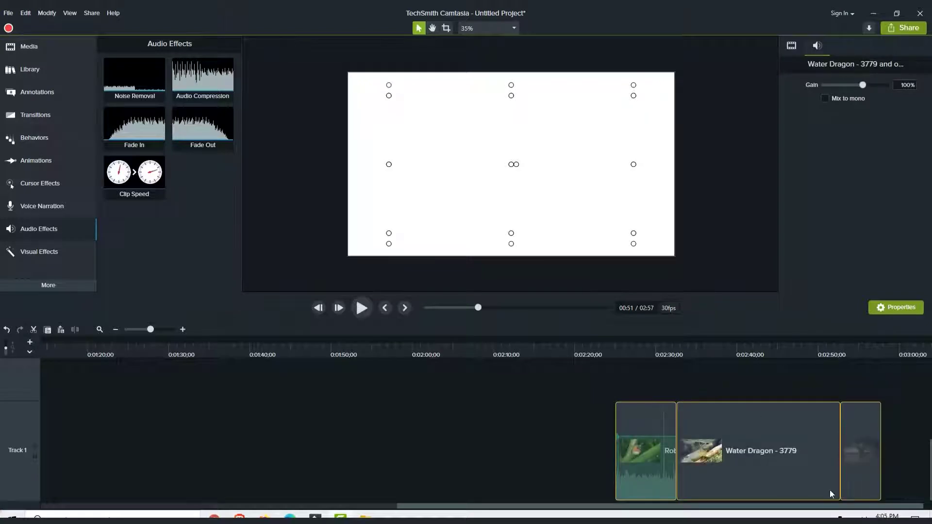
left_click_drag(630, 432, 330, 409)
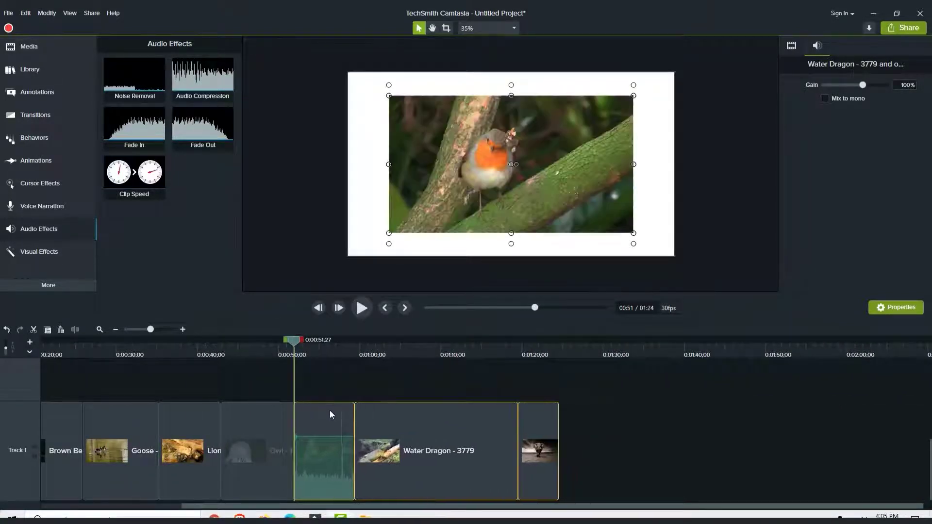
- Enlarge the Robin video to fill the canvas and silence the clip's audio
left_click(614, 434)
left_click(534, 204)
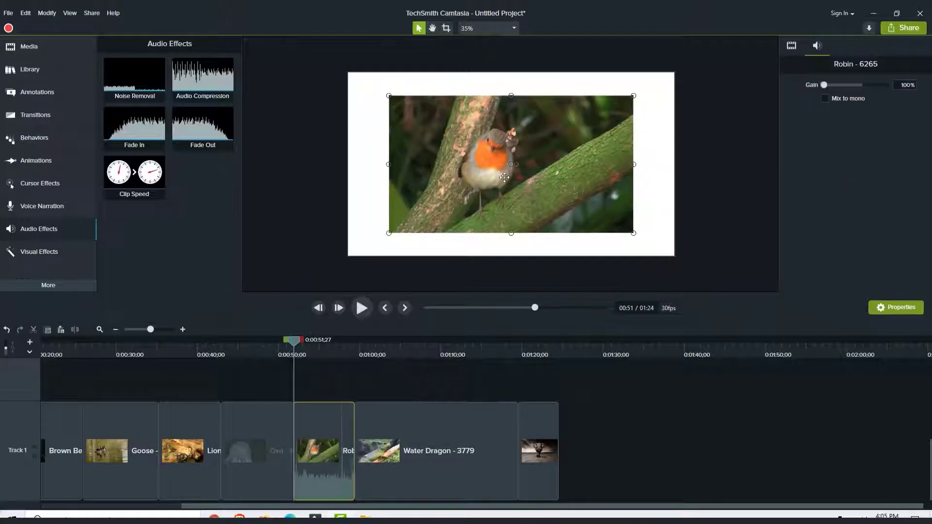
left_click_drag(534, 204, 493, 182)
left_click_drag(599, 214, 675, 256)
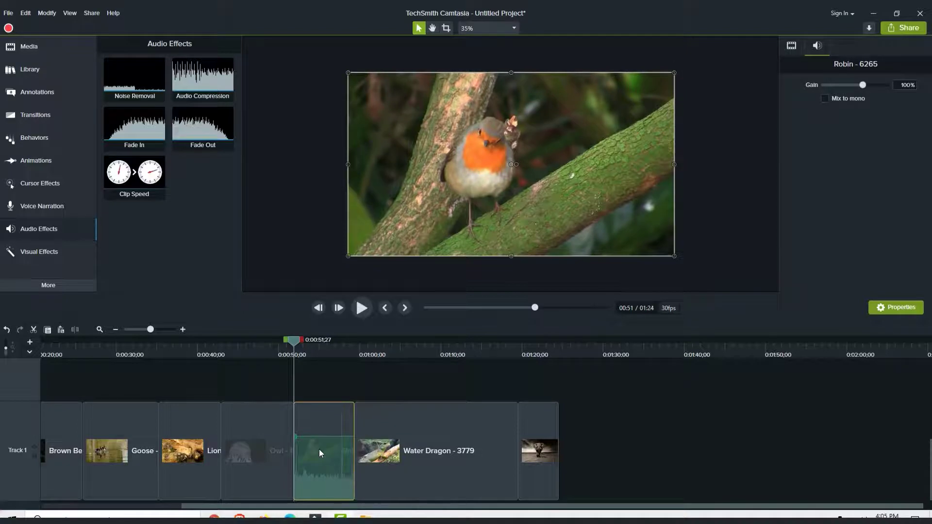
right_click(319, 450)
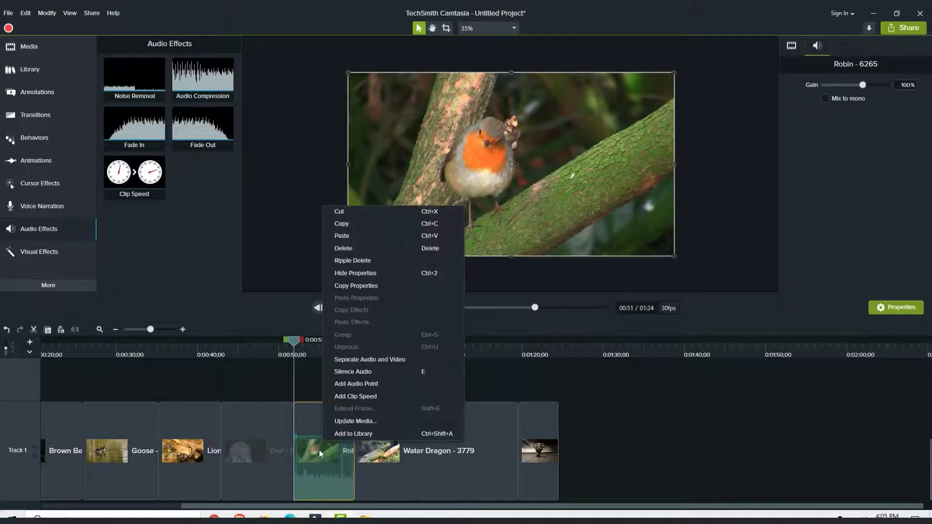
left_click(358, 372)
- Split the Water Dragon clip at 0:01:05;07 and ripple delete the part after the split
left_click(455, 435)
mouse_move(301, 340)
left_mouse_down()
mouse_move(359, 339)
mouse_move(292, 342)
left_mouse_up()
key("s")
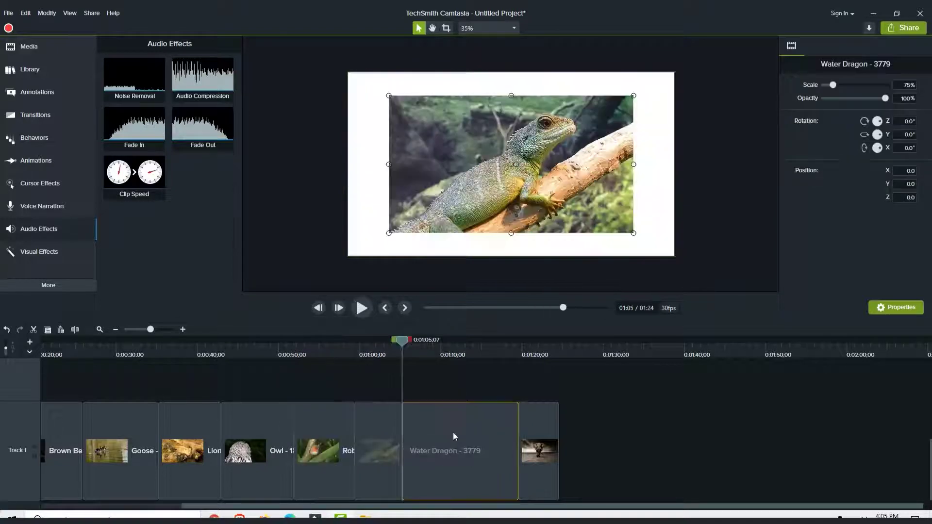
key("ctrl+Delete")
- Align the elephant image with the canvas's upper-left corner and enlarge it to 100% scale to cover the canvas
left_click_drag(493, 172, 471, 172)
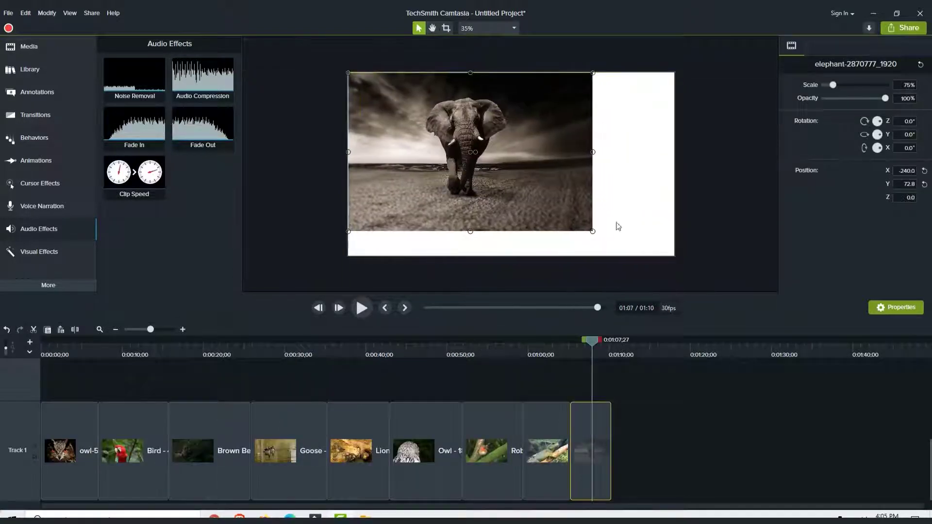
left_click_drag(592, 231, 618, 217)
key("Escape")
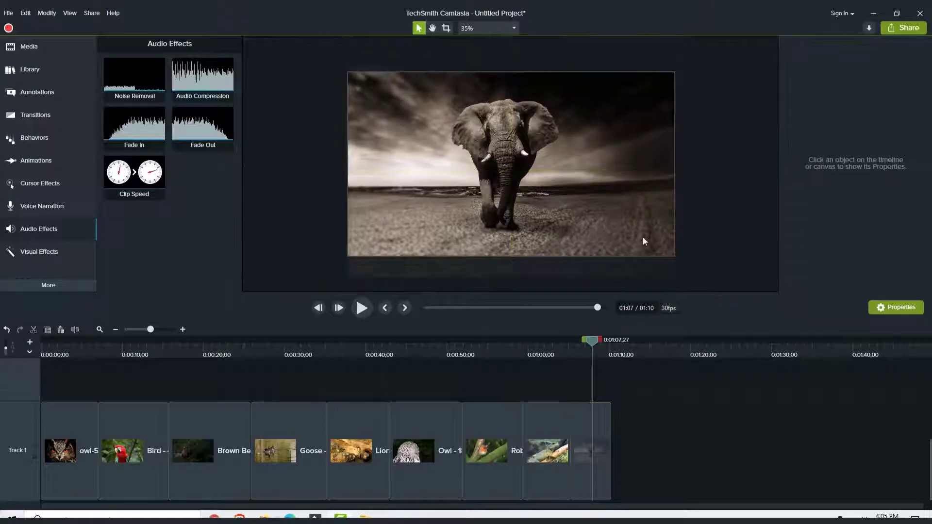
- Crop the elephant image's overhanging edges to the canvas borders and deselect it
left_click(539, 184)
key("alt")
left_click_drag(509, 275, 512, 257)
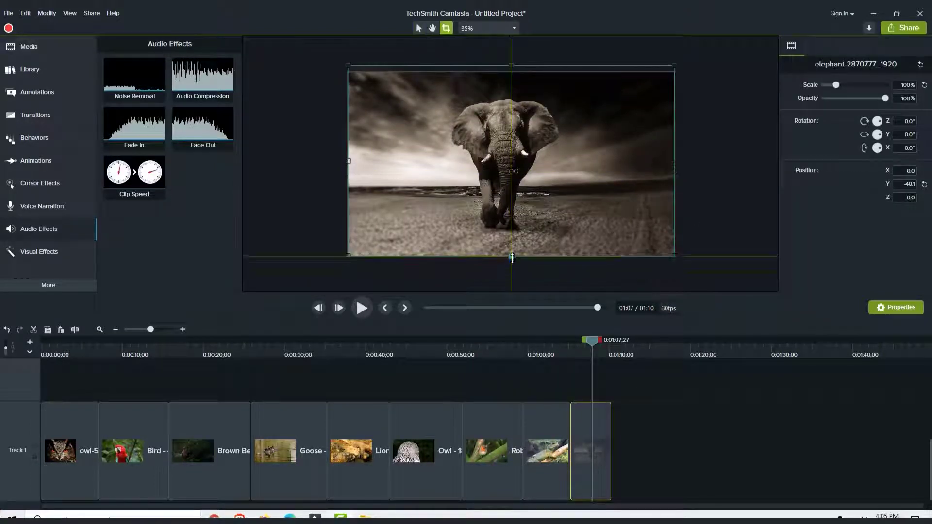
left_click(714, 155)
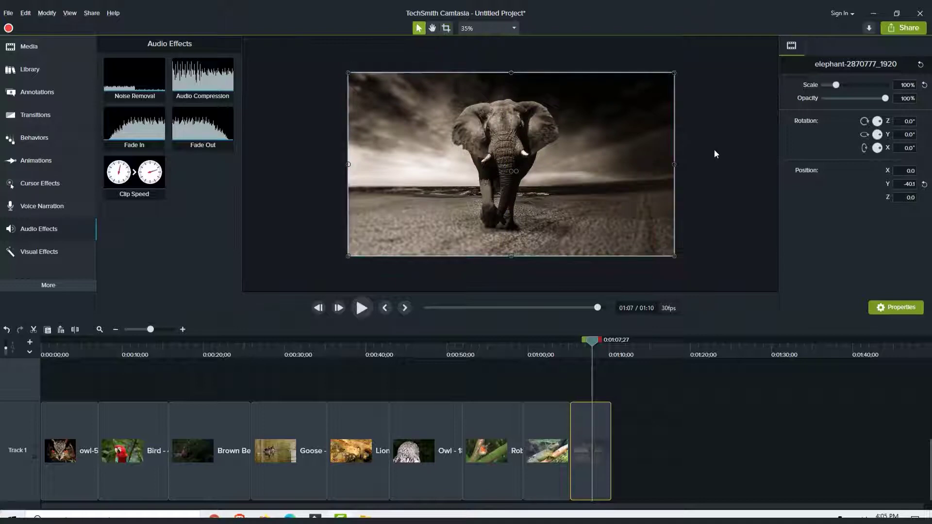
left_click(714, 150)
- Enlarge the Brown Bear video to fill the canvas and return the playhead to 0:00:00;00
left_click_drag(585, 351, 184, 346)
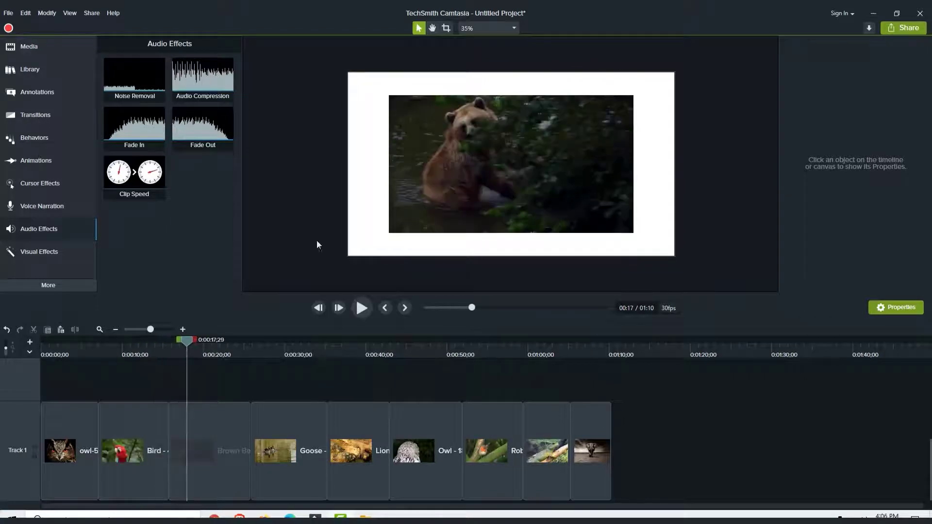
left_click(476, 147)
left_click_drag(476, 147, 431, 123)
left_click_drag(593, 209, 675, 256)
left_click_drag(184, 345, 21, 346)
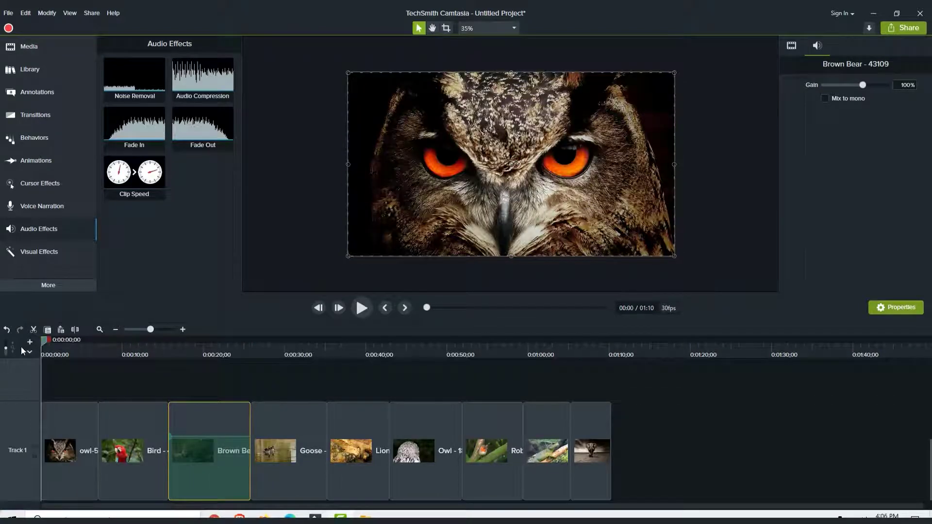
- Save the project as nature in the Camtasia folder on the Desktop
left_click(652, 408)
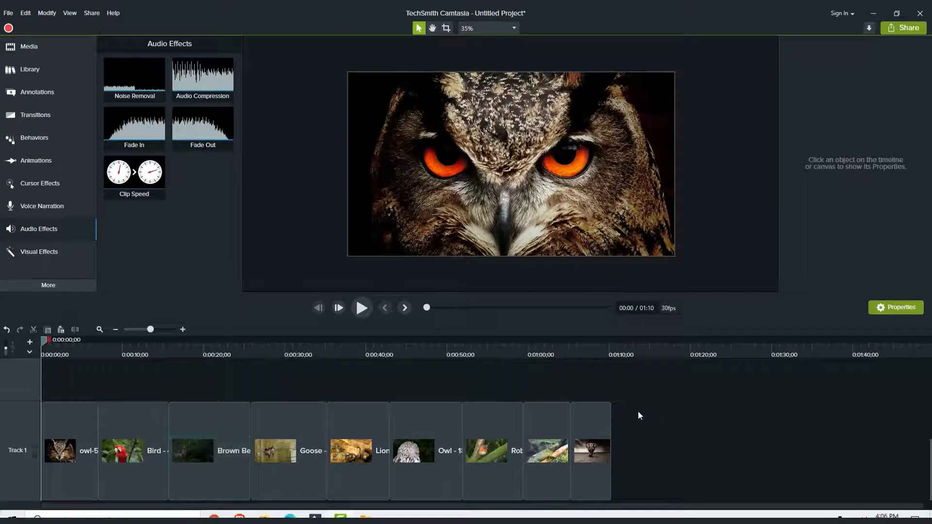
left_click(287, 344)
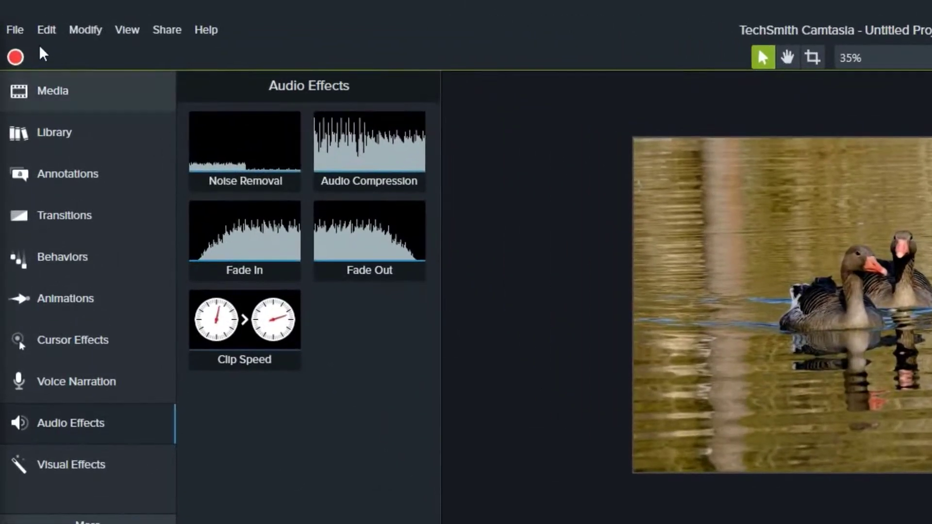
left_click(15, 29)
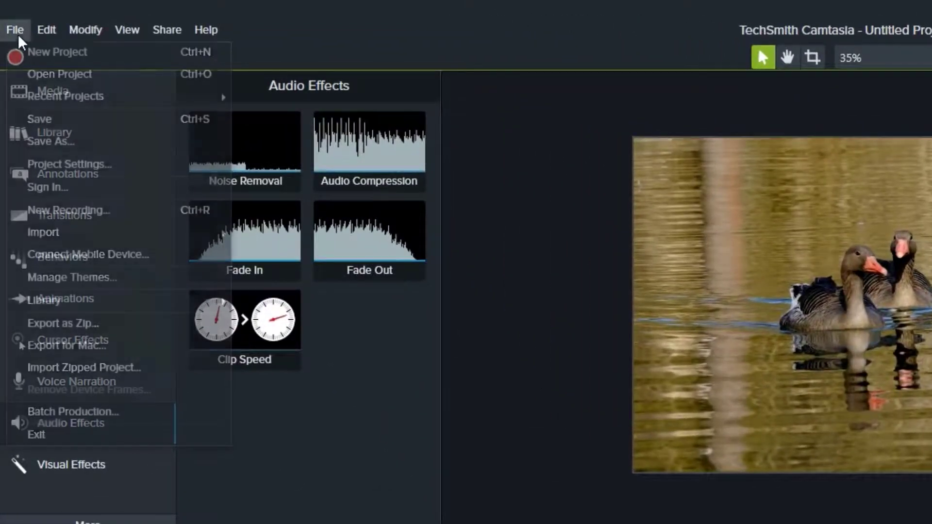
left_click(80, 136)
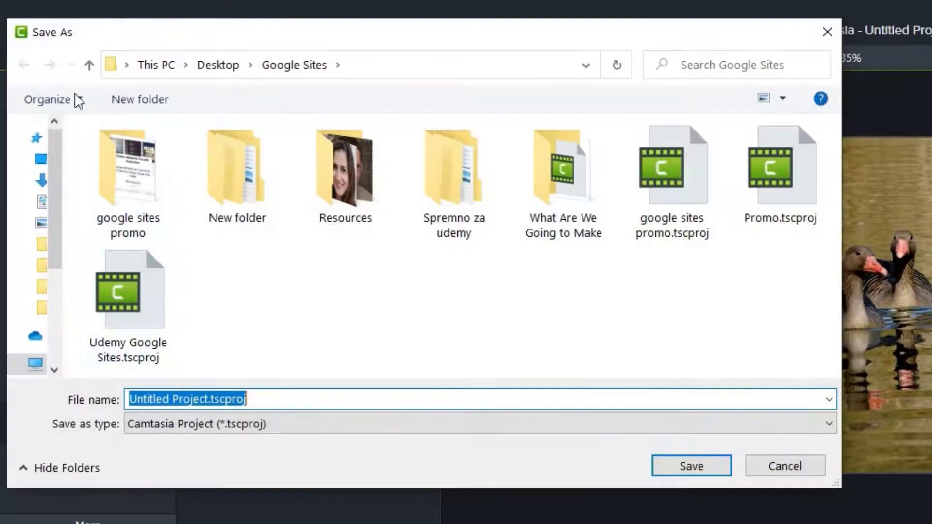
left_click(229, 66)
double_click(108, 167)
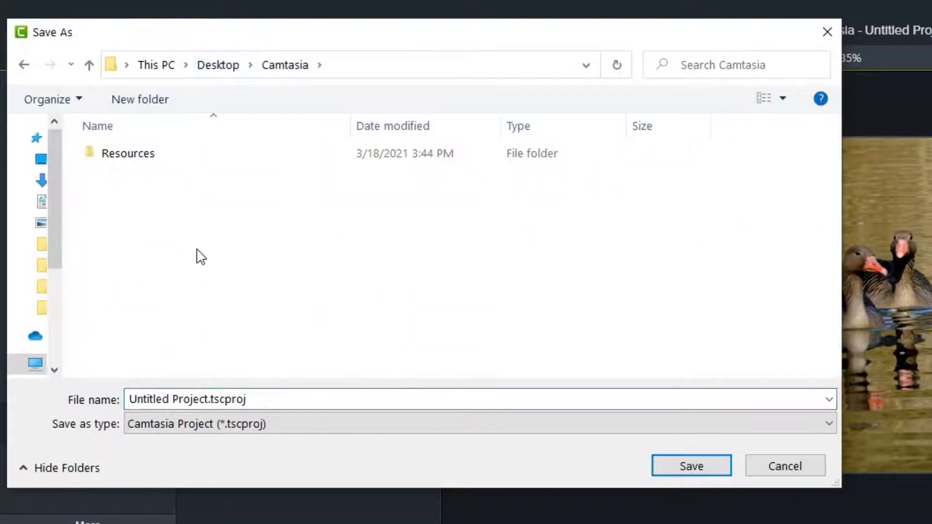
left_click(286, 394)
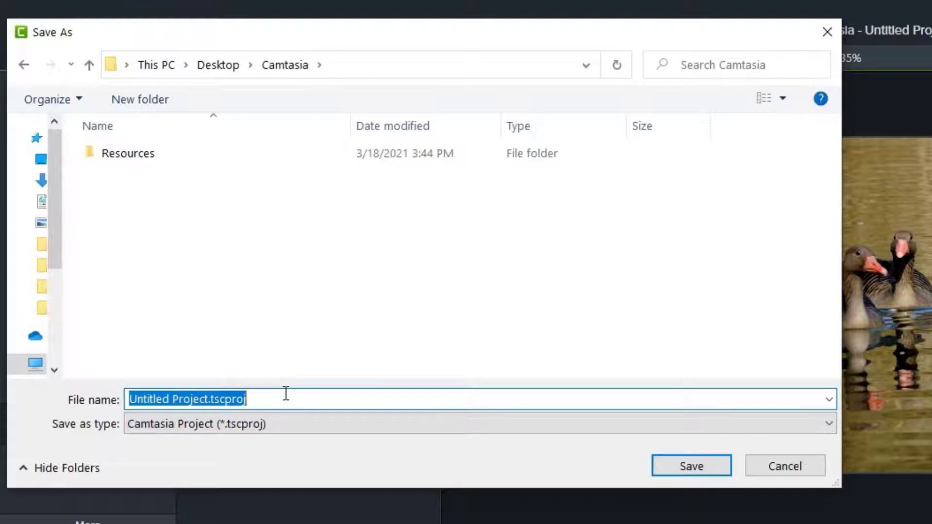
type("nature")
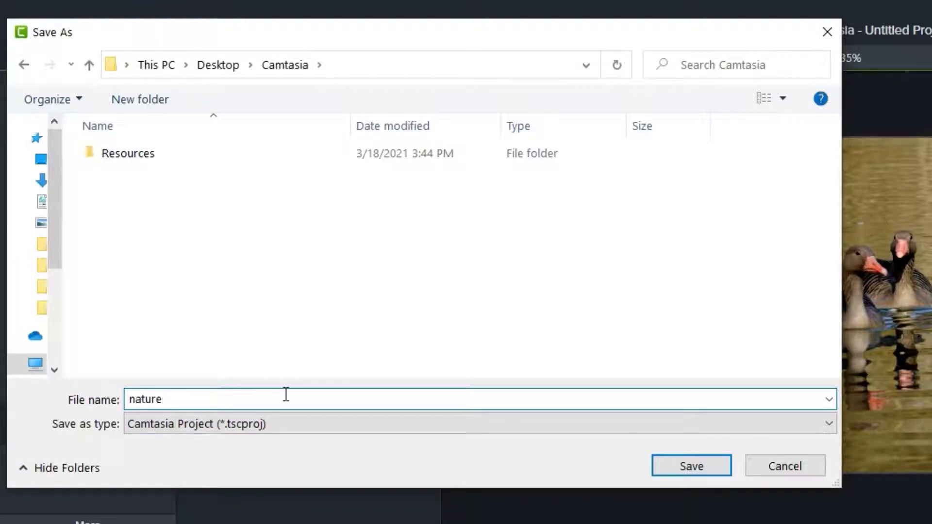
left_click(705, 467)
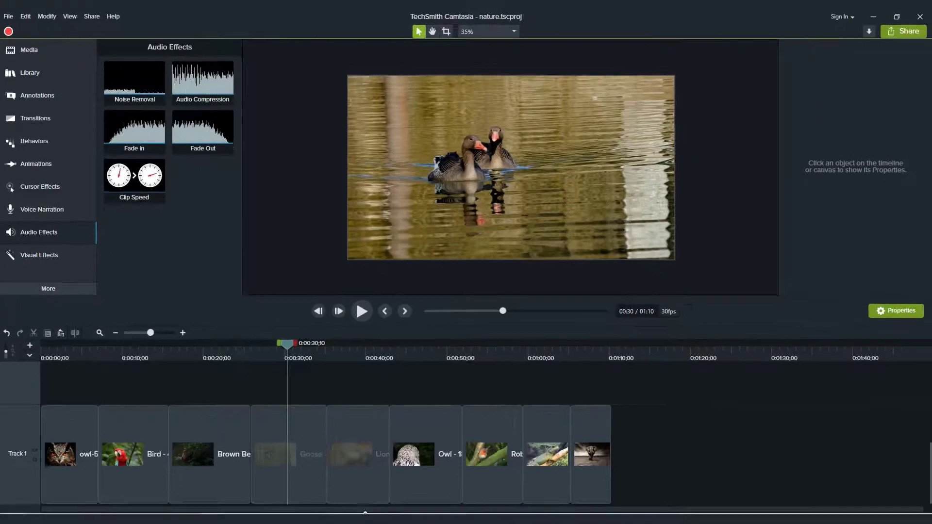
- Switch to the File Explorer window and locate the saved nature.tscproj file in the Camtasia folder
key("alt+Tab")
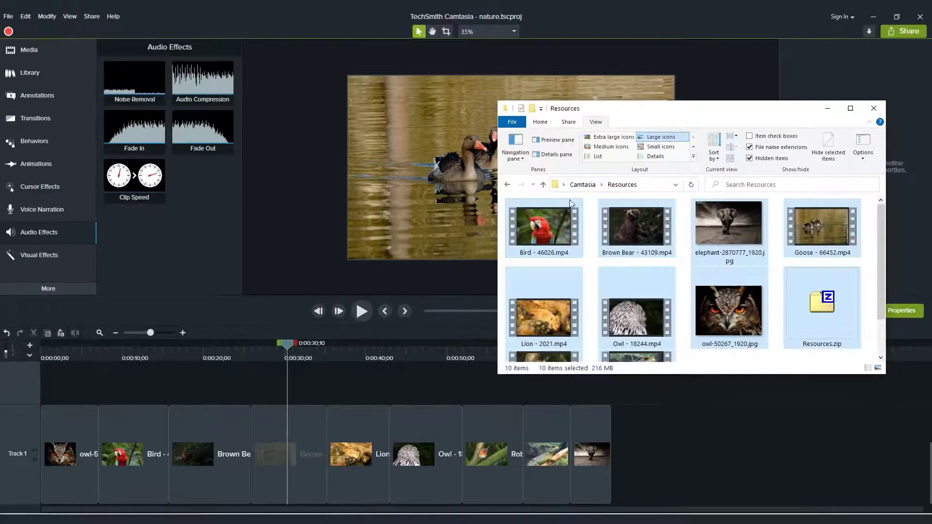
left_click(850, 108)
left_click(44, 90)
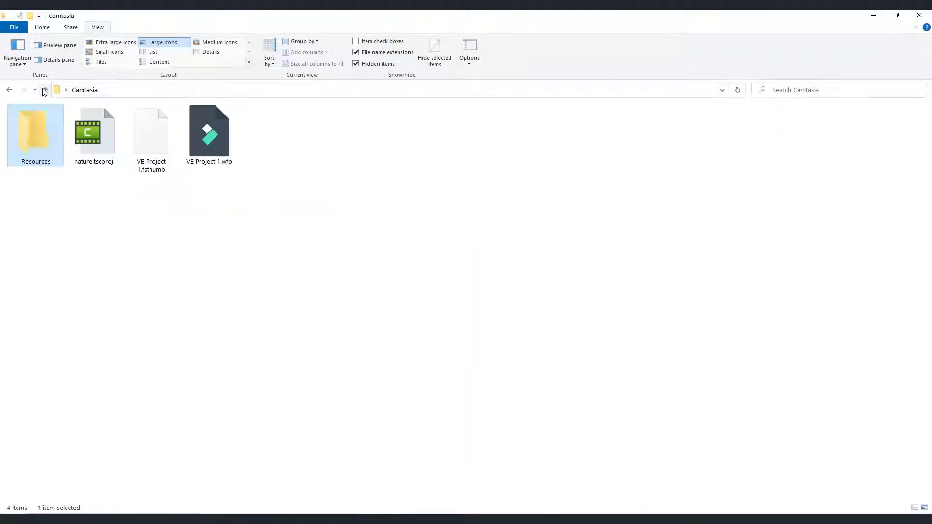
left_click(87, 141)
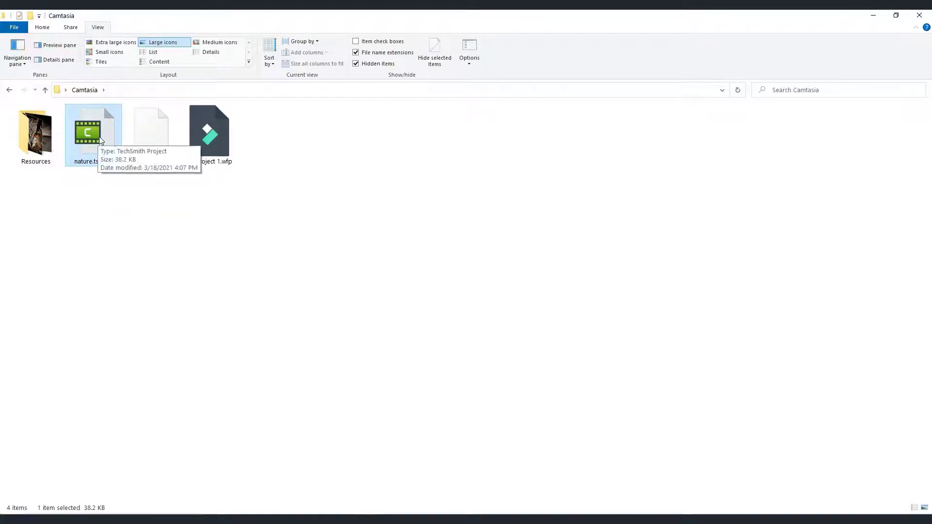
left_click(272, 486)
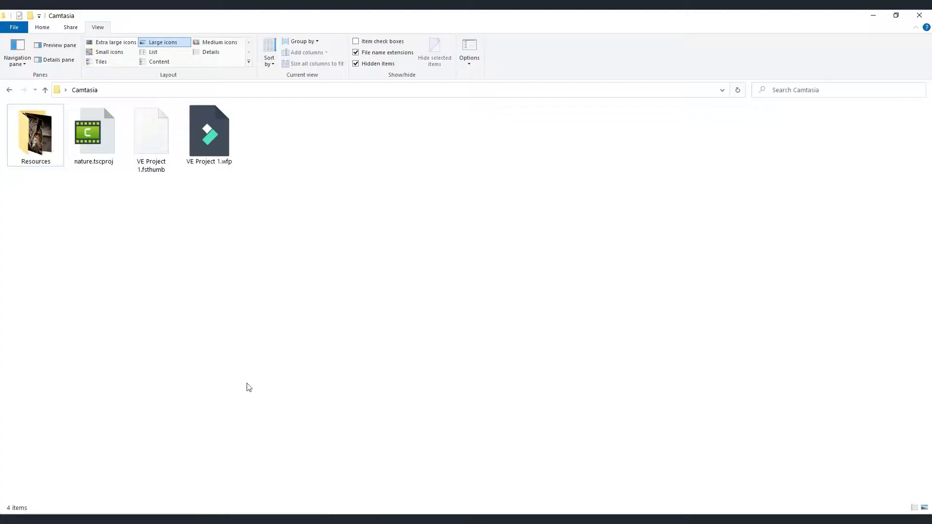
left_click(101, 139)
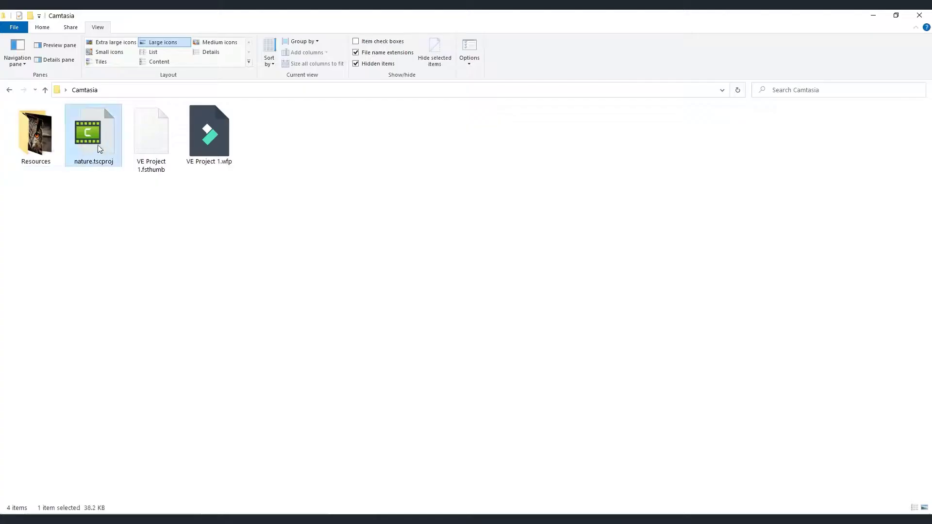
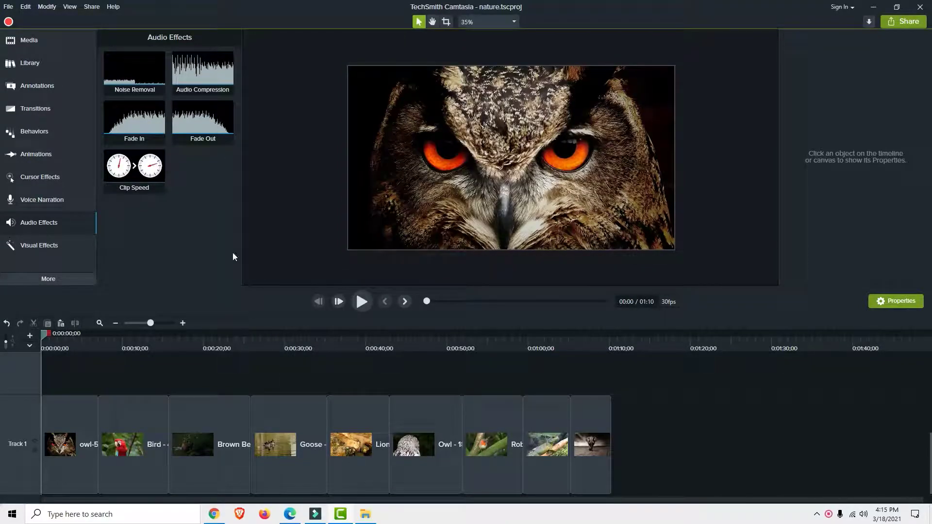
- Apply the Fade transition to the start and end of the first owl clip and preview the playback from the beginning
left_click(39, 109)
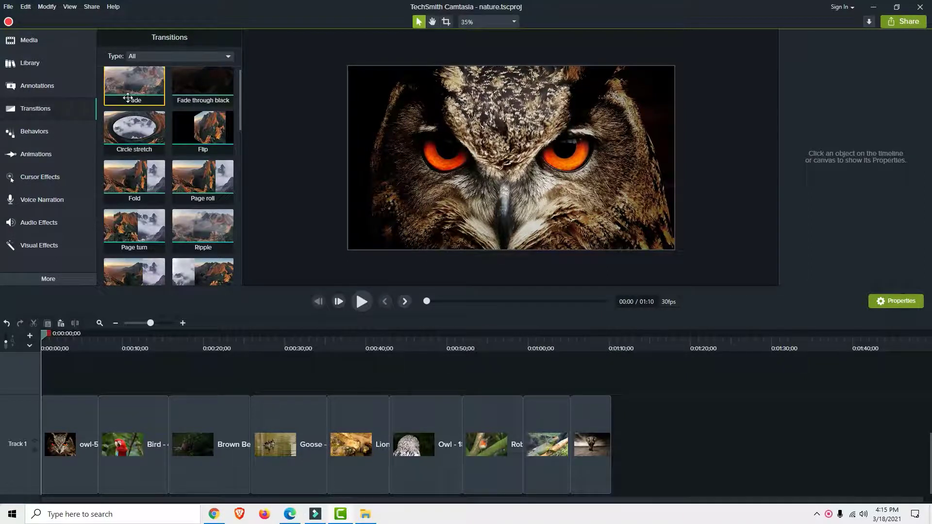
left_click_drag(134, 85, 99, 420)
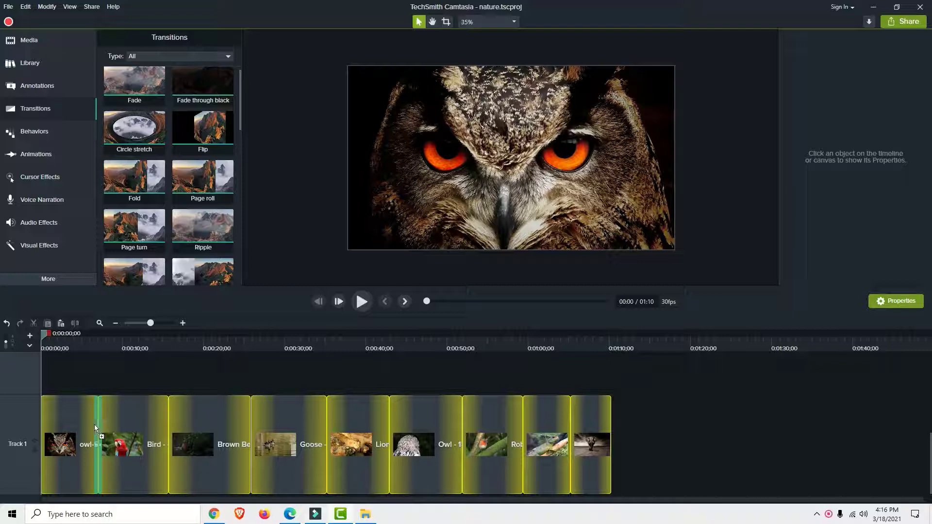
left_click_drag(94, 424, 56, 422)
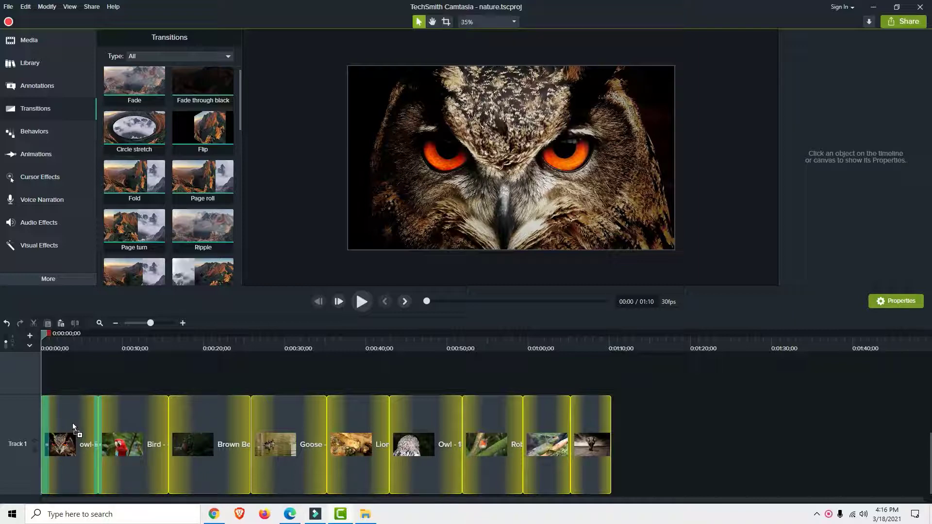
left_click_drag(71, 423, 72, 423)
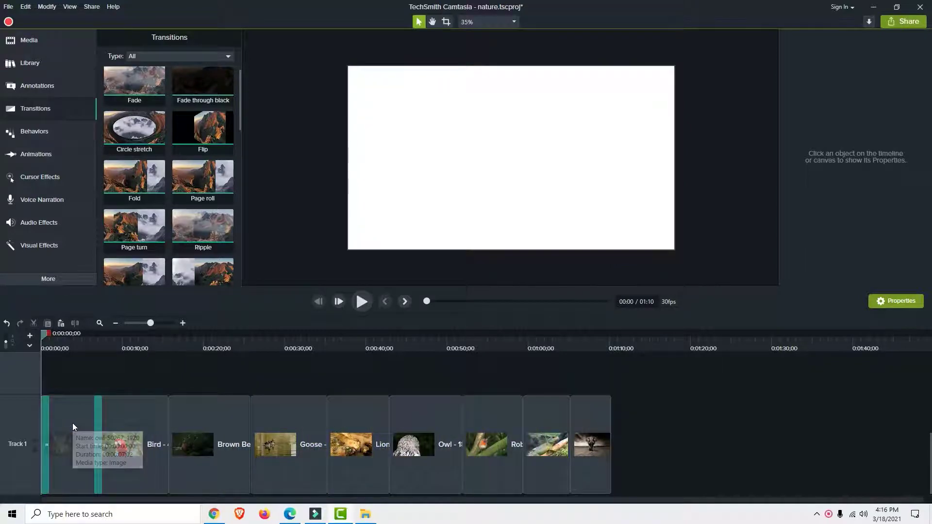
left_click(363, 302)
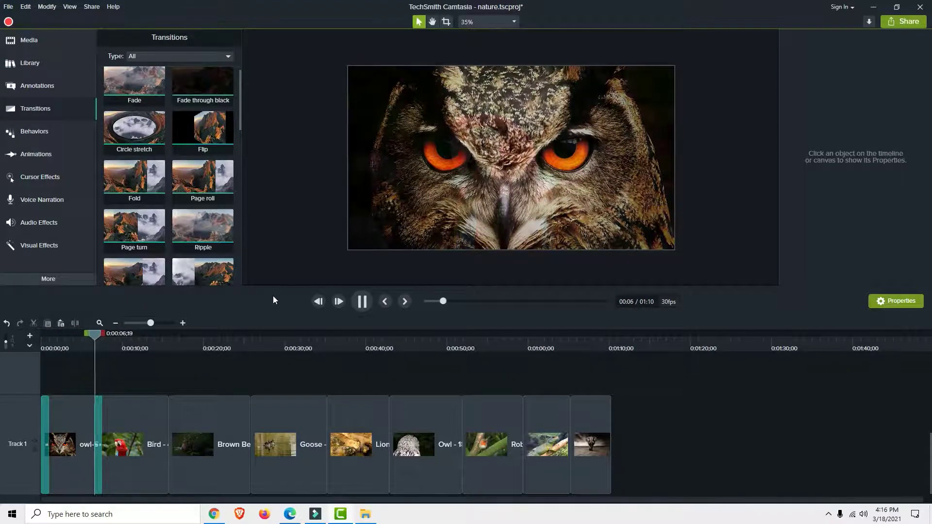
left_click(359, 300)
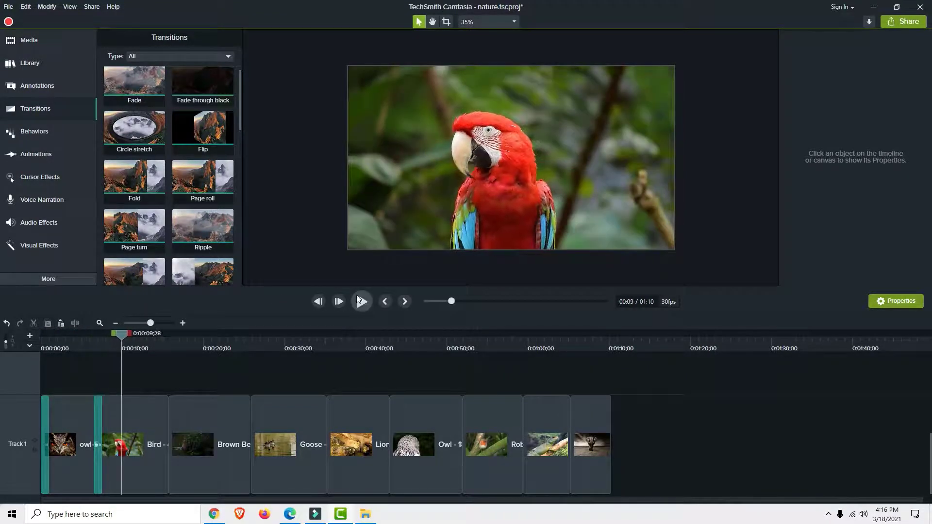
- Add Fade through black transitions between the parrot, brown bear, goose and lion clips on Track 1
scroll(208, 108, "up", 1)
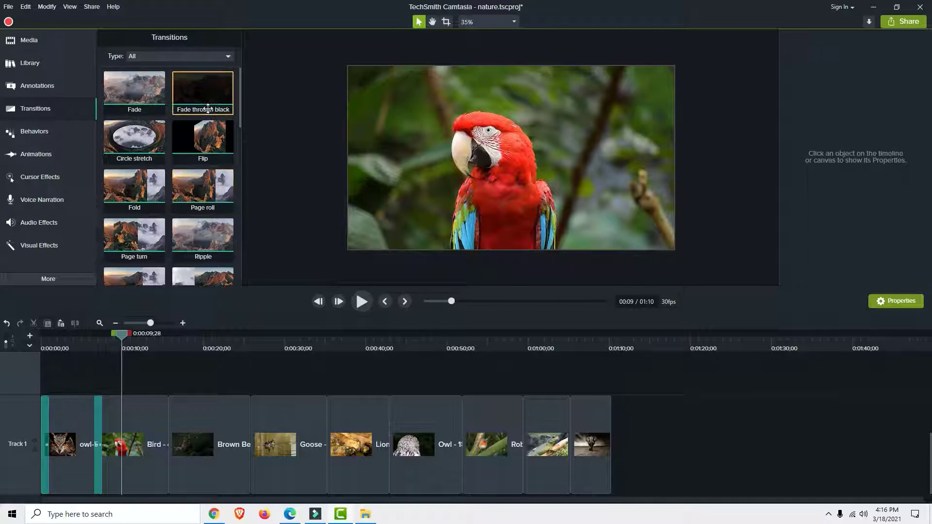
left_click_drag(208, 113, 253, 441)
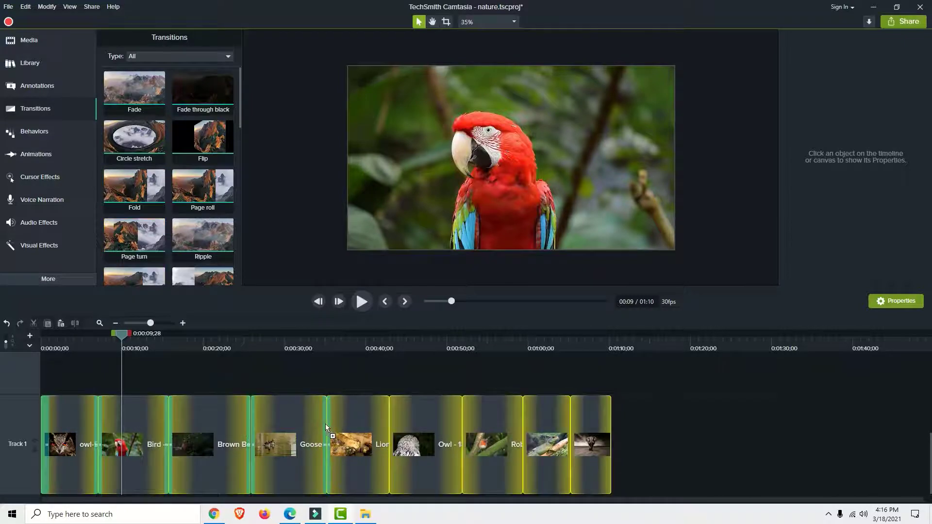
scroll(201, 182, "down", 3)
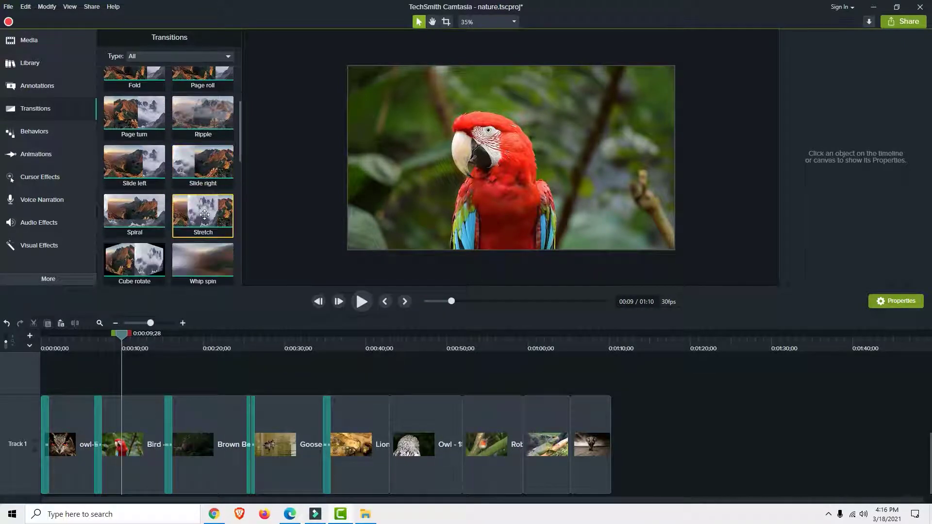
- Play the timeline across the parrot–bear, bear–goose and goose–lion cuts to review their transitions
left_click_drag(121, 334, 162, 334)
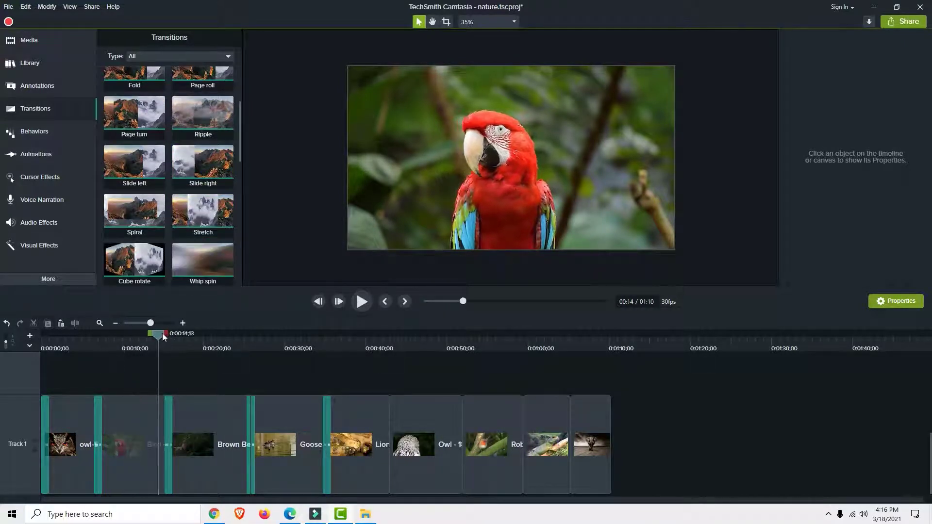
left_click(368, 301)
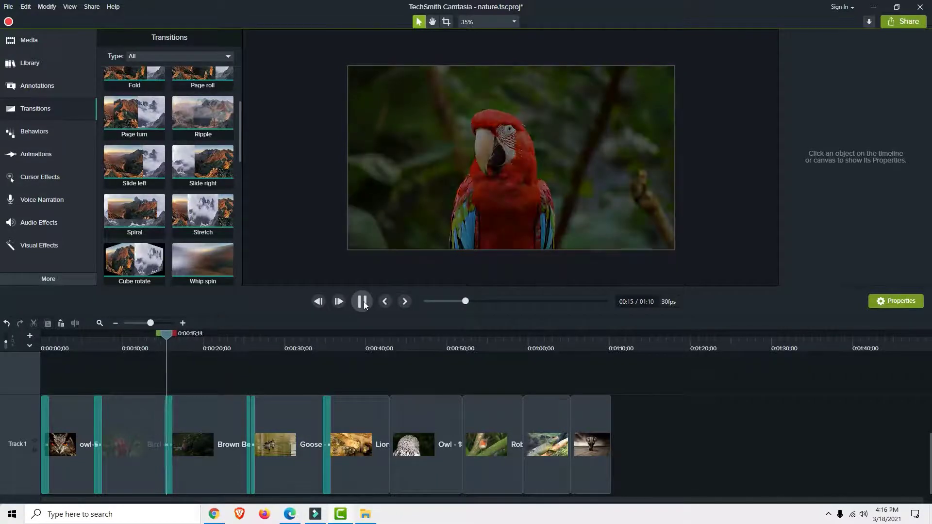
left_click(245, 342)
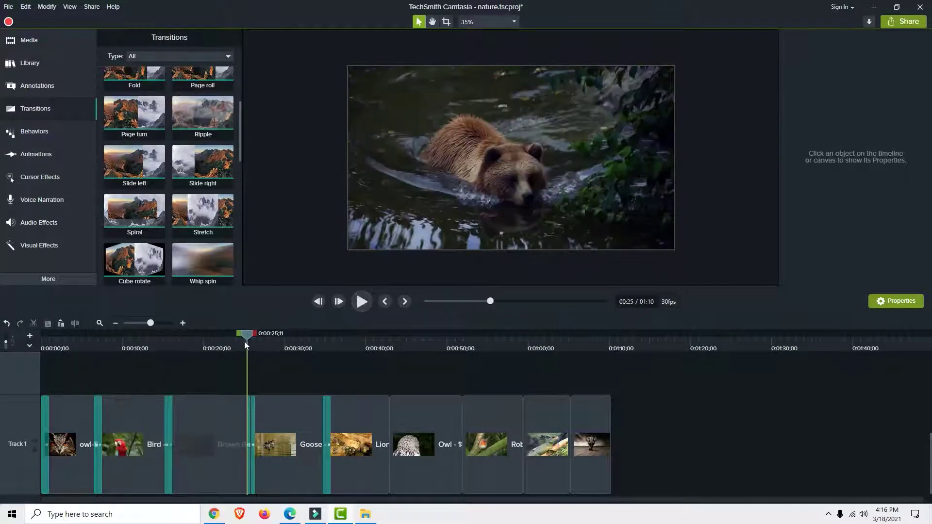
left_click(360, 302)
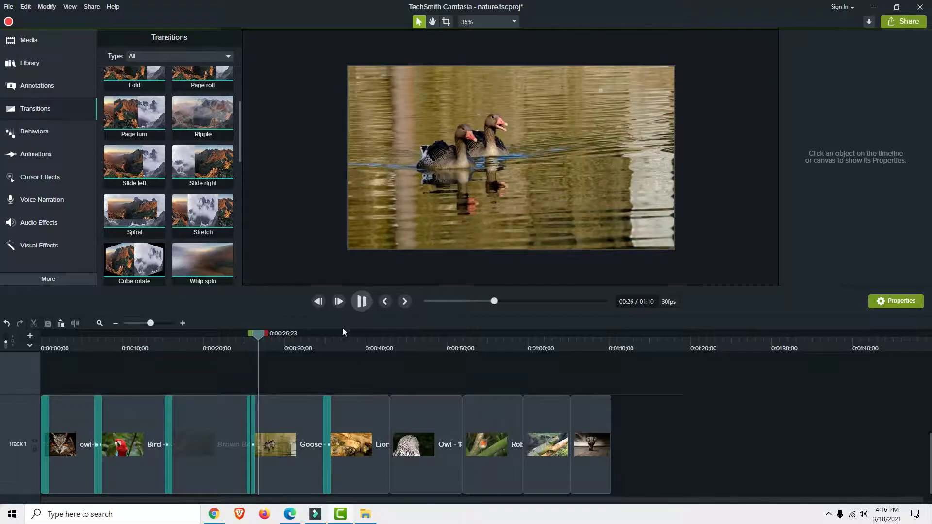
left_click(338, 334)
left_click(357, 304)
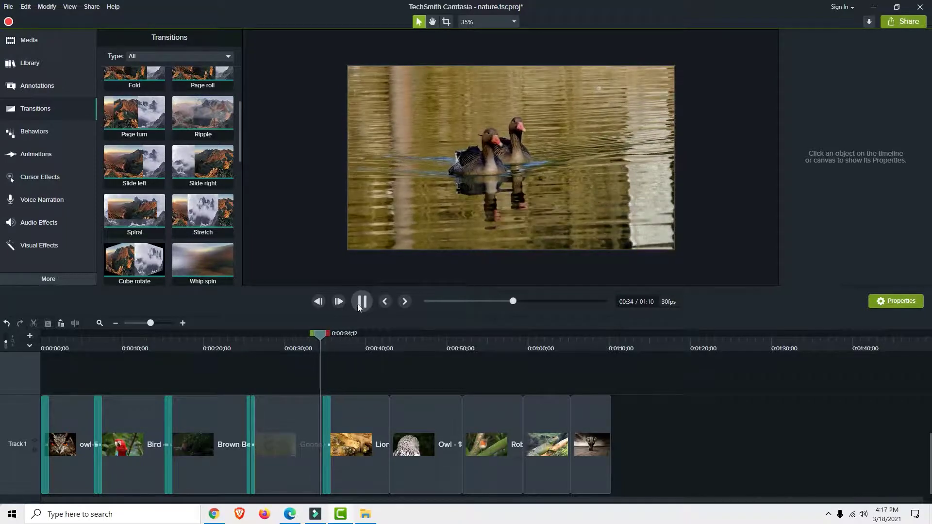
- Add Stretch transitions to both ends of the white owl clip and to the start of the elephant clip, shifted off its neighbour, and preview it
left_click_drag(203, 210, 463, 412)
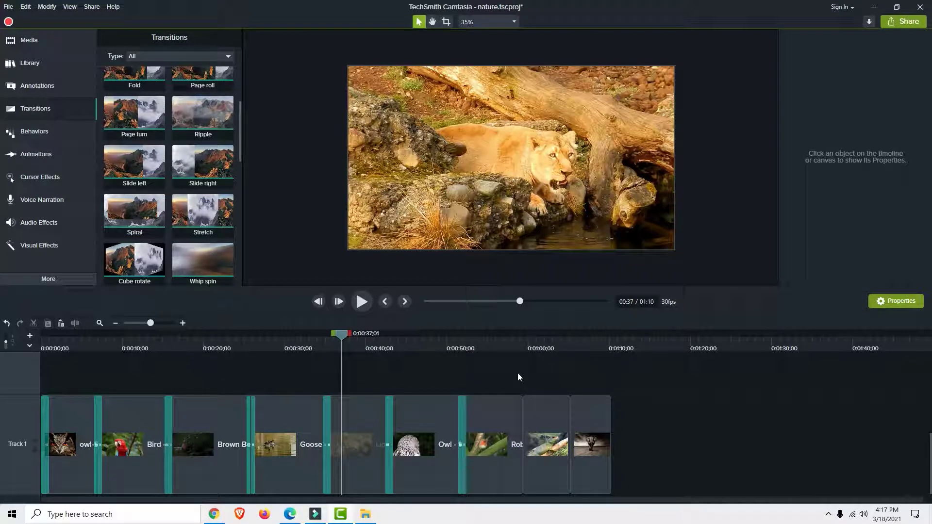
left_click_drag(592, 433, 604, 433)
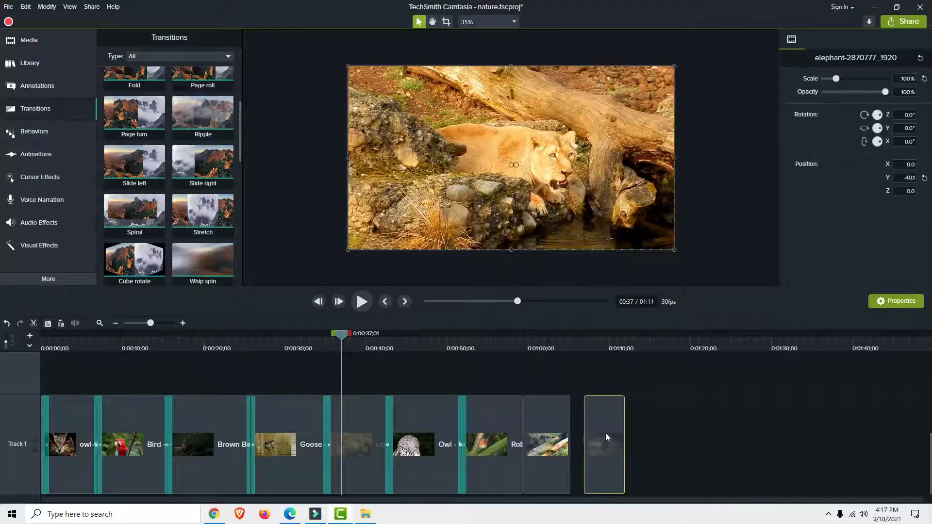
left_click_drag(191, 226, 592, 460)
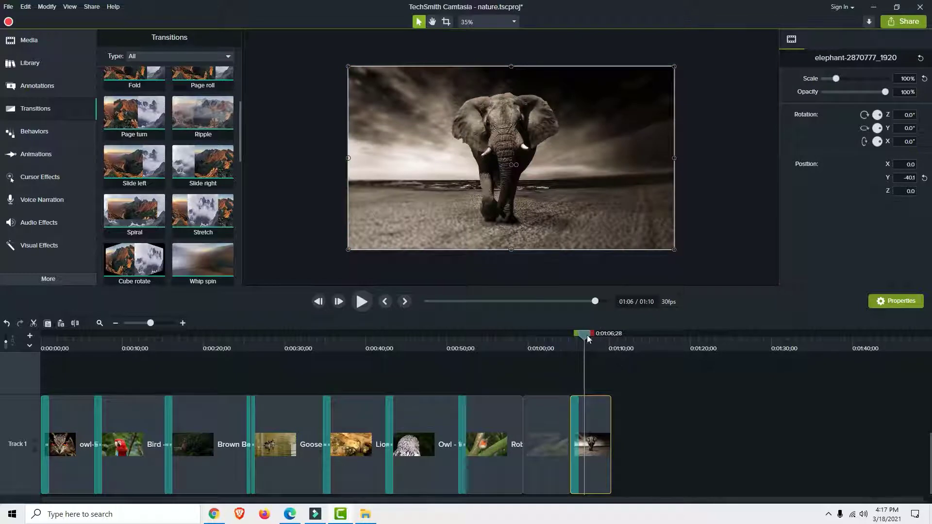
left_click_drag(587, 335, 573, 339)
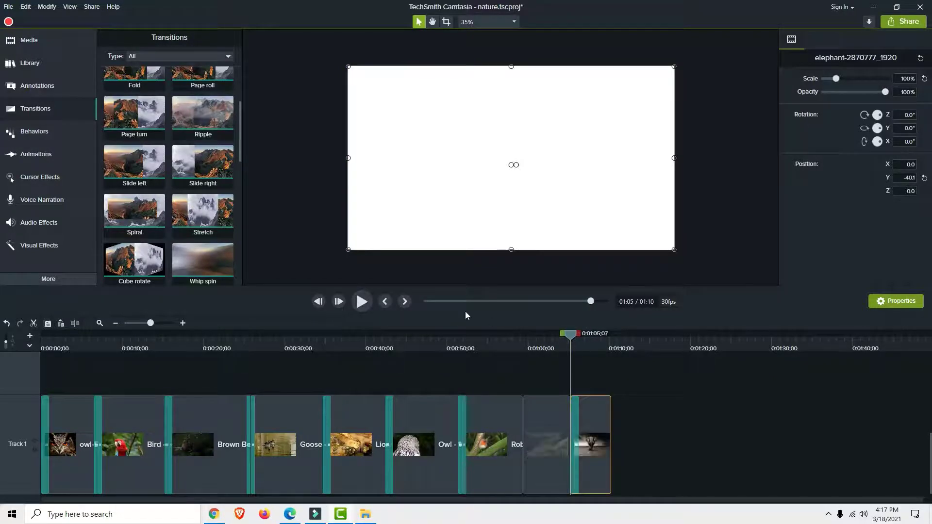
left_click(362, 301)
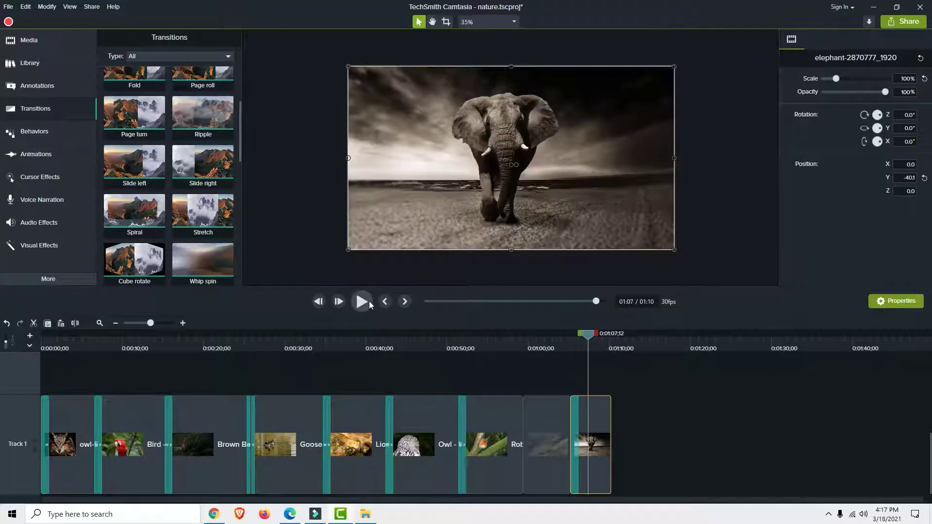
- Inspect the canvas color option in the project settings and leave the dialog without applying changes
left_click(514, 21)
left_click(488, 141)
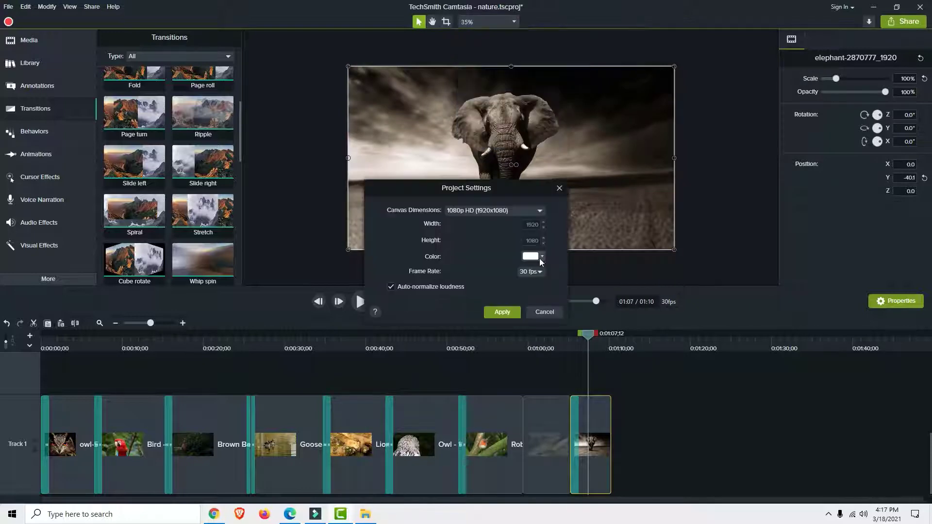
left_click(542, 311)
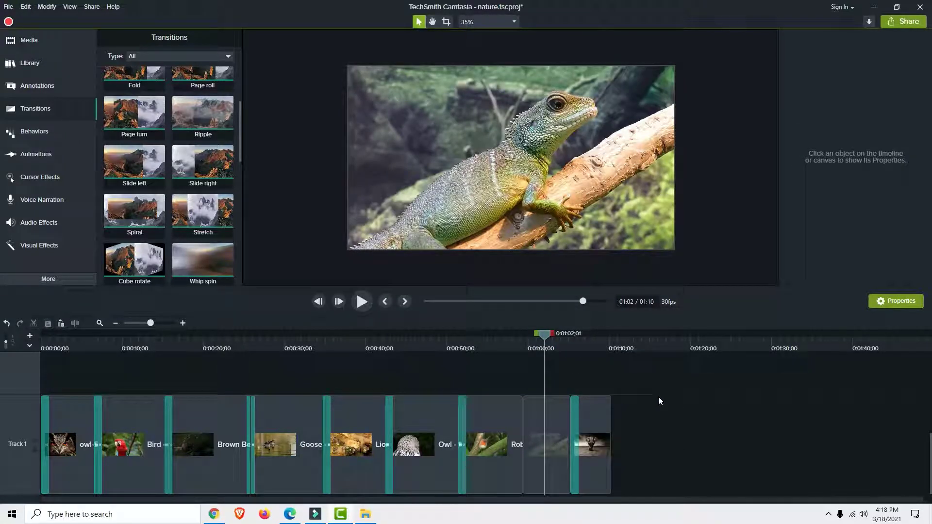
- Shift the elephant clip away from the Water Dragon clip, add Clip Speed to the latter at 1.70x and preview it
left_click_drag(608, 412, 701, 412)
left_click(560, 405)
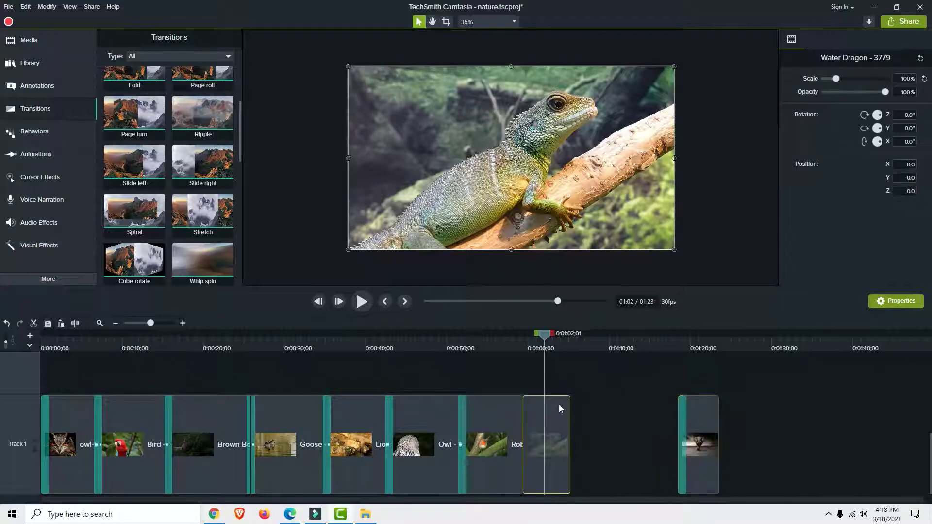
left_click(554, 350)
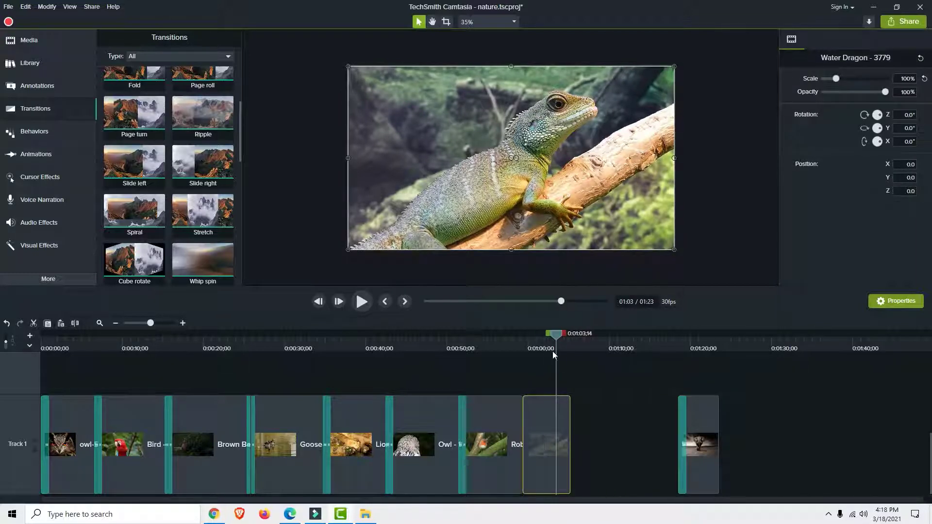
right_click(540, 430)
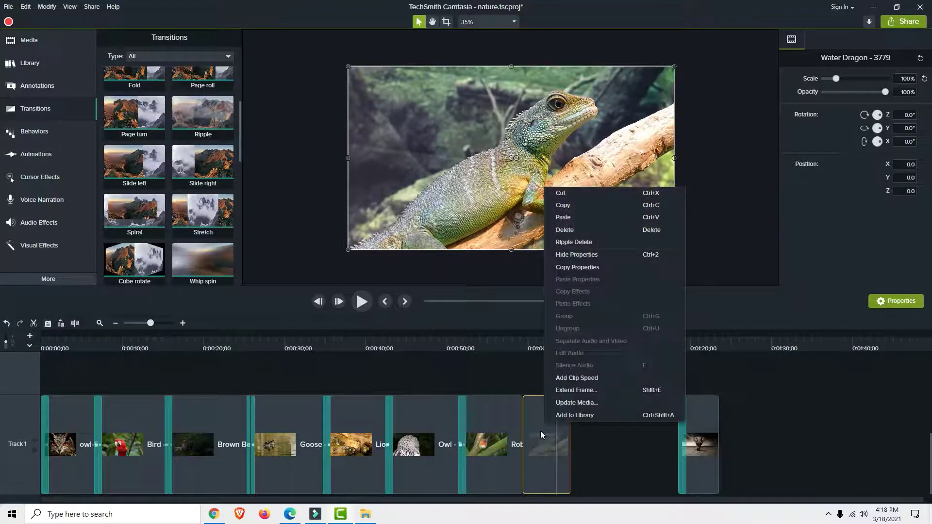
left_click(593, 378)
left_click_drag(569, 452, 550, 451)
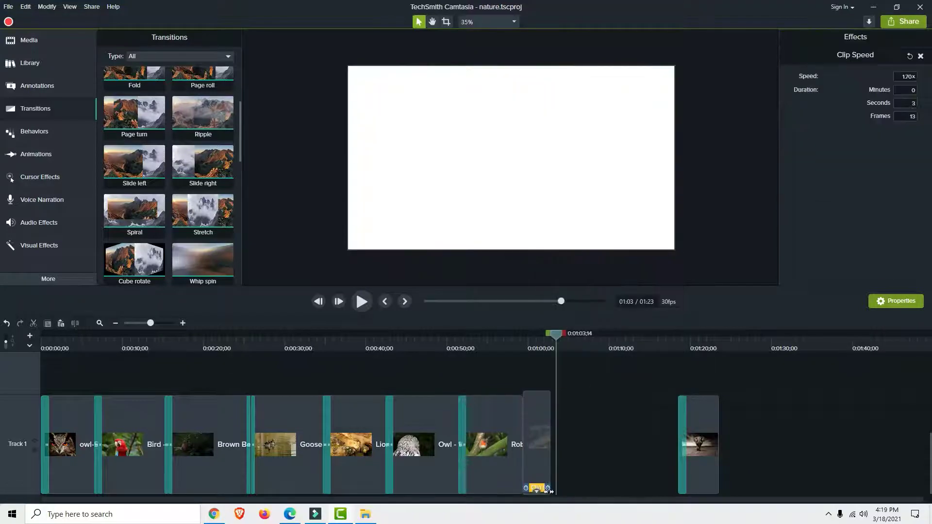
left_click_drag(559, 335, 539, 335)
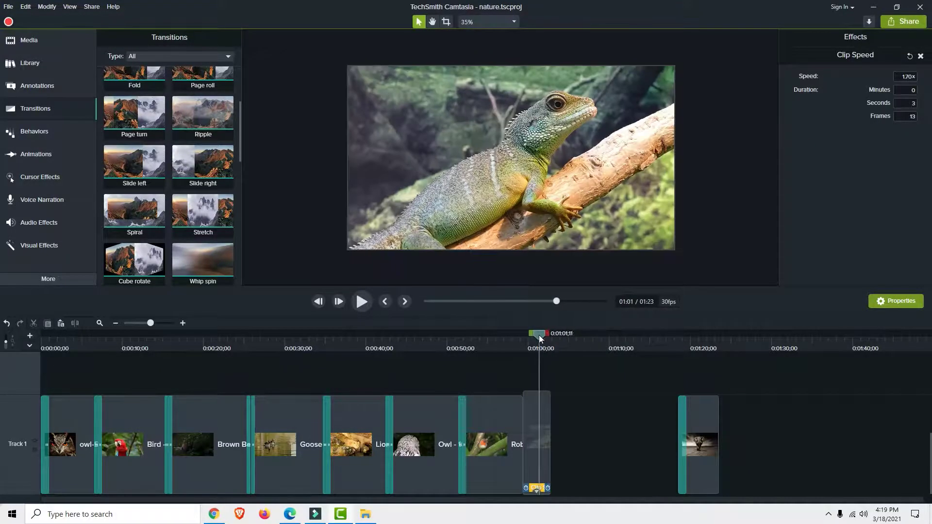
left_click(362, 302)
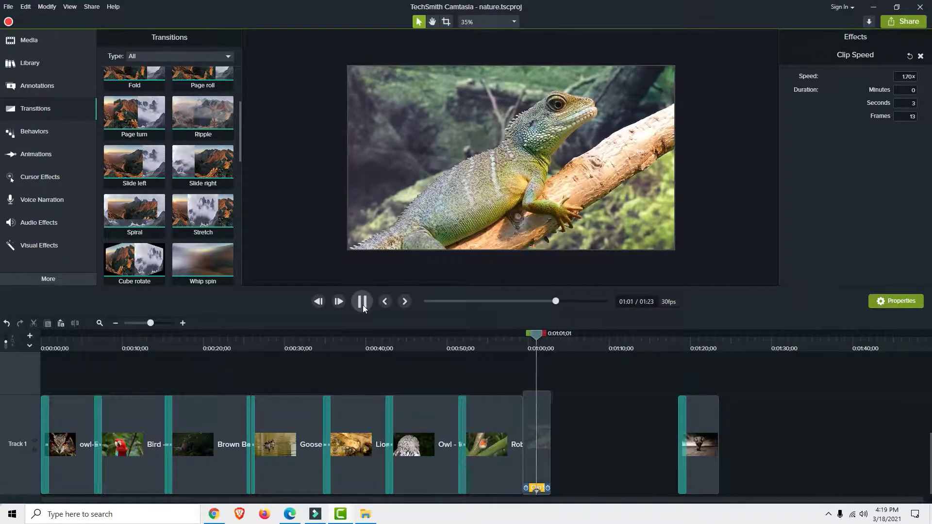
left_click(363, 304)
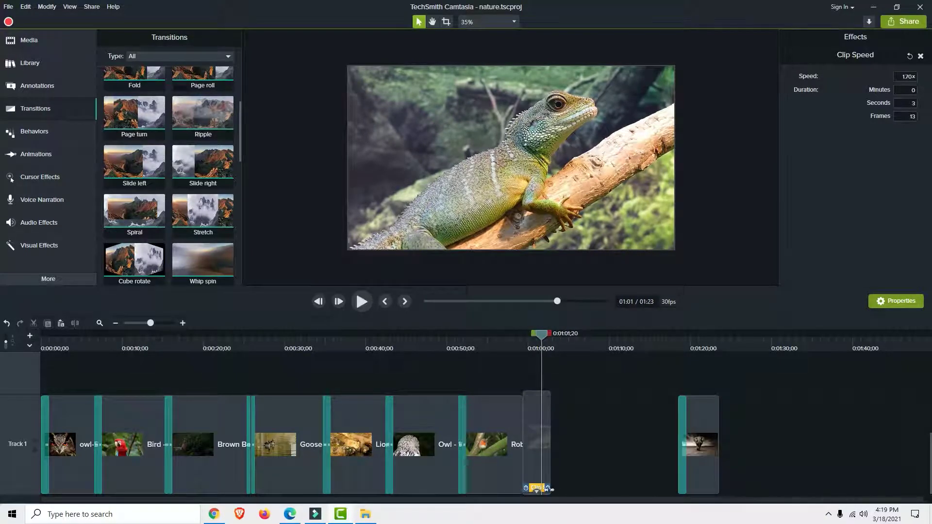
- Slow the Water Dragon clip to 0.45x, giving it a duration of 13 seconds 2 frames, and play it
left_click_drag(551, 489, 627, 491)
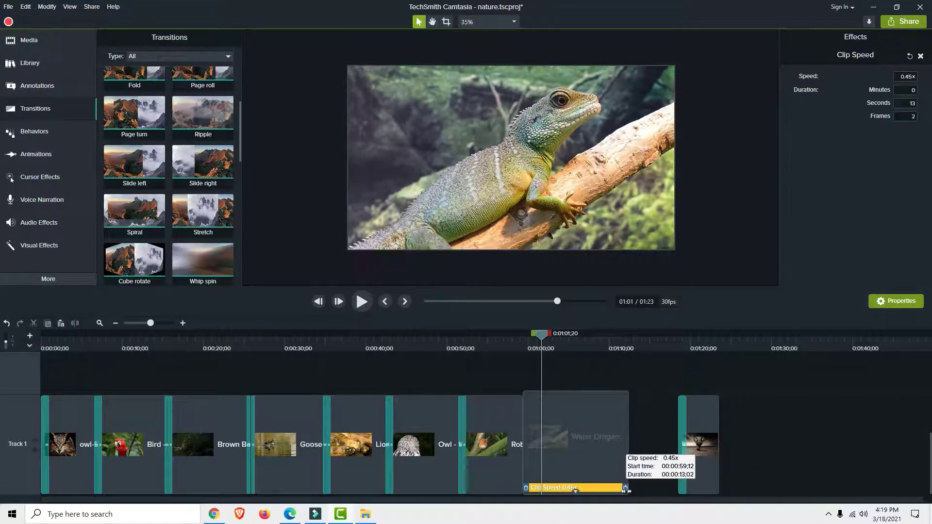
left_click(547, 334)
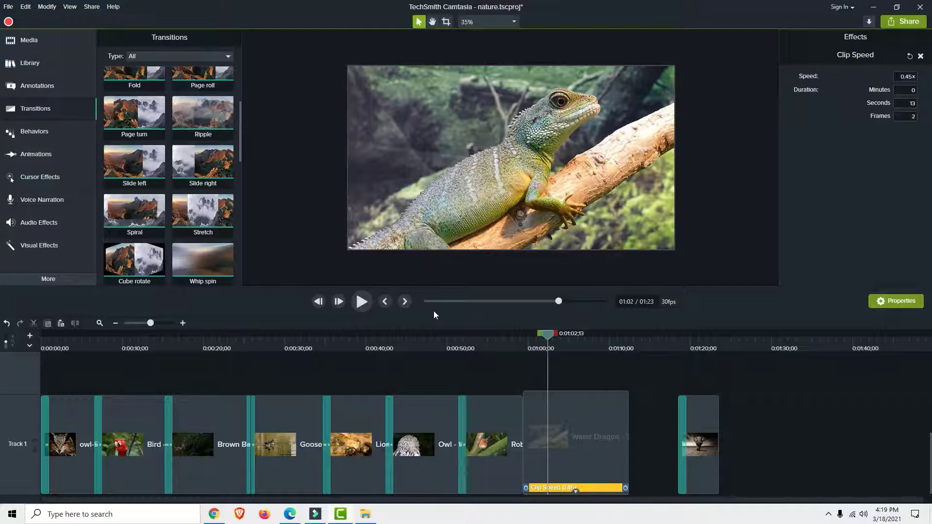
left_click(362, 302)
left_click(644, 436)
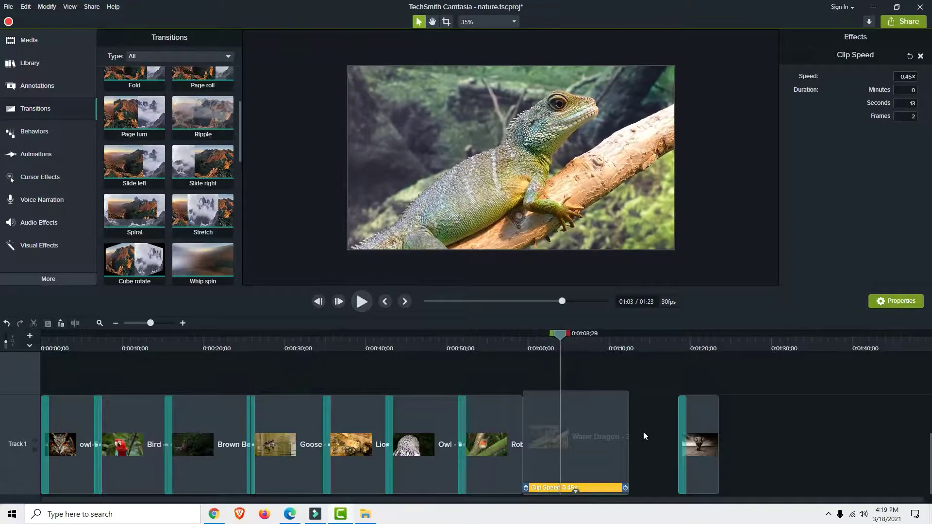
- Speed up the Water Dragon clip to 3.02x, shortening it to 1 second 28 frames, and play the result
left_click(625, 430)
left_click_drag(626, 485, 538, 486)
left_click(524, 345)
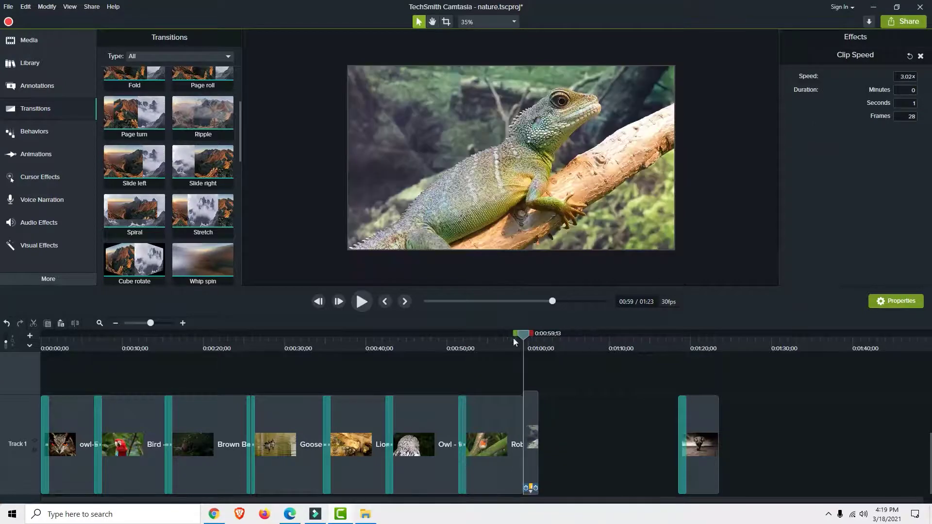
left_click(363, 301)
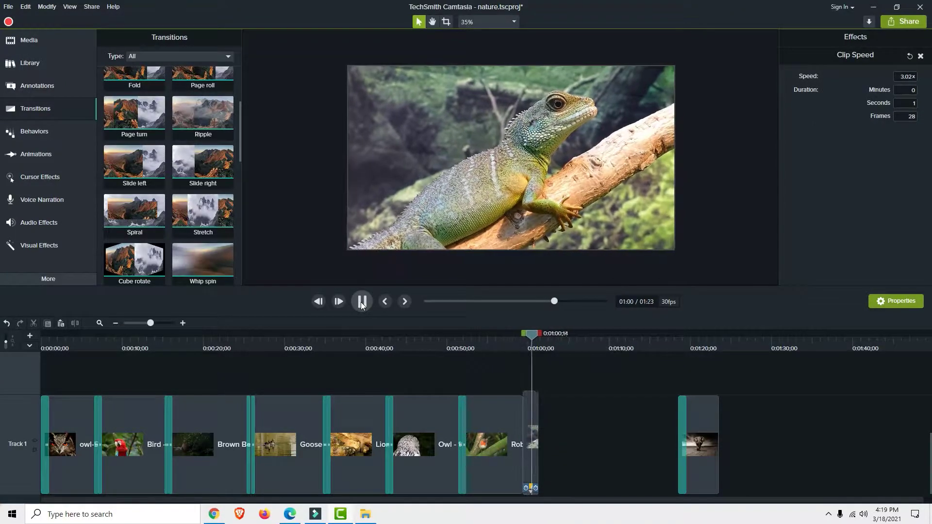
left_click(361, 301)
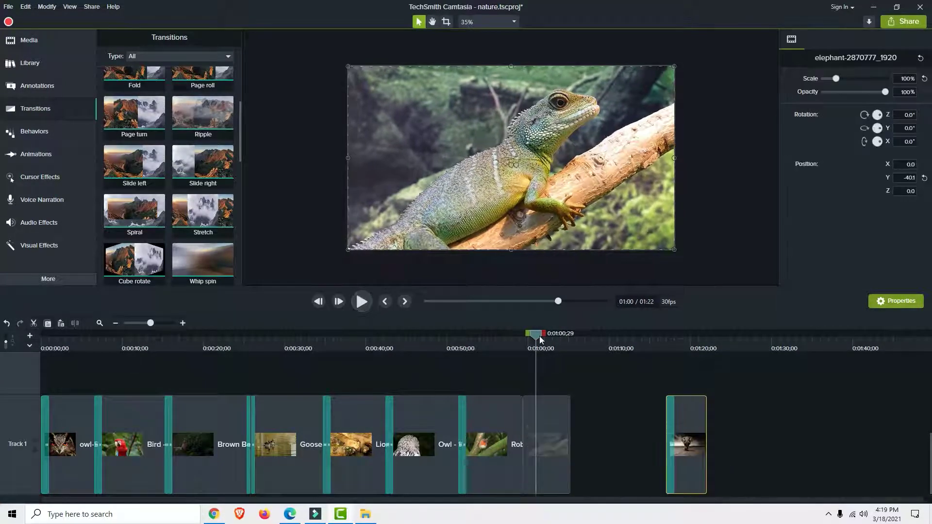
- Extend the frame of the Water Dragon clip at 0:01:04;06
left_click_drag(534, 339, 561, 337)
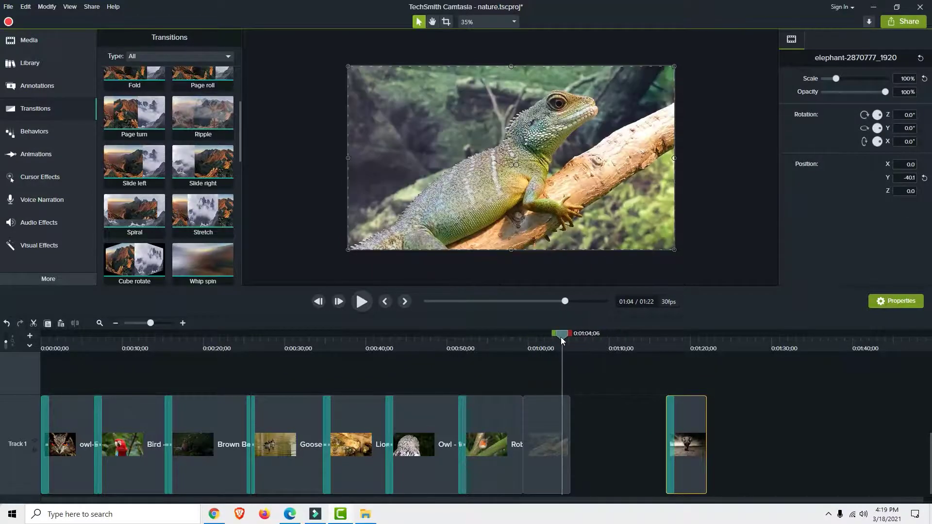
left_click(545, 418)
right_click(545, 418)
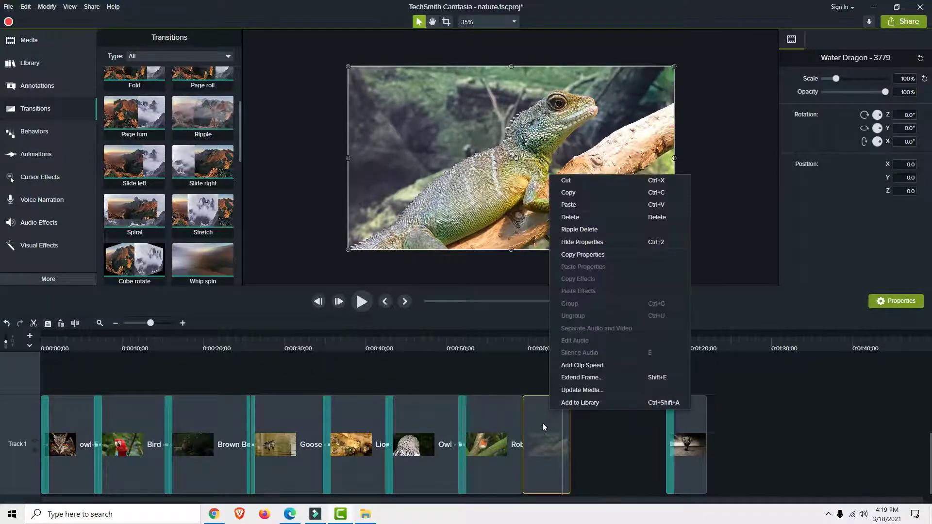
left_click(600, 378)
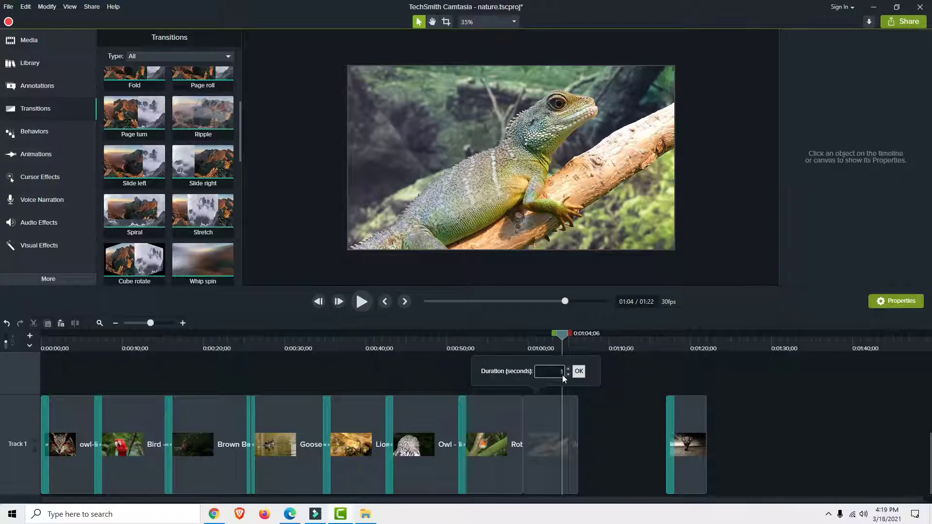
key("Return")
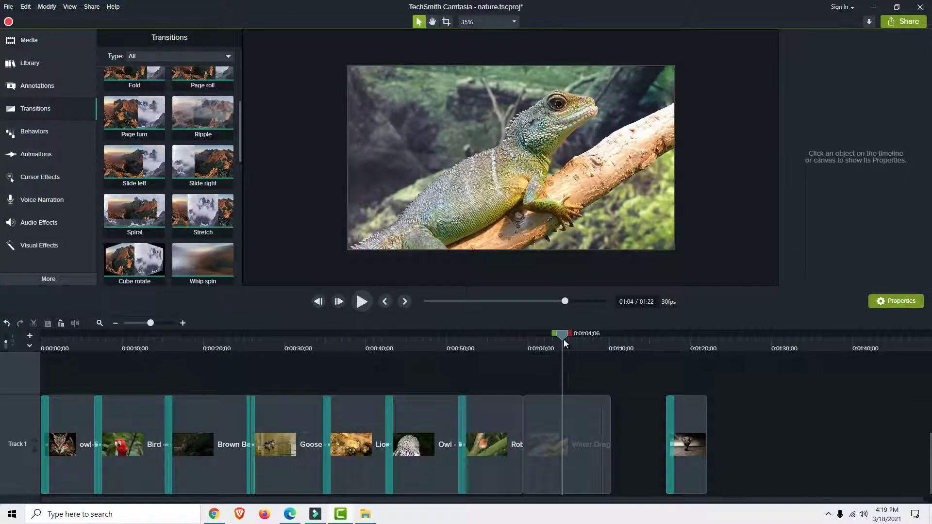
- Scrub through the extended Water Dragon clip and close the gap between it and the elephant clip on Track 1
left_click(547, 336)
left_click_drag(546, 337, 606, 336)
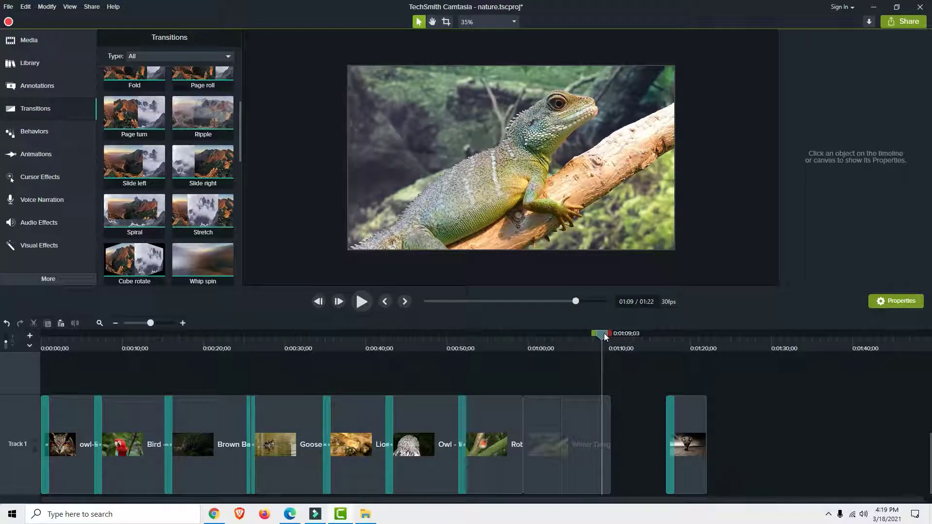
right_click(636, 440)
left_click(655, 445)
- Enlarge the timeline area and move the lion clip from Track 1 to Track 2, directly above the goose clip
left_click(282, 339)
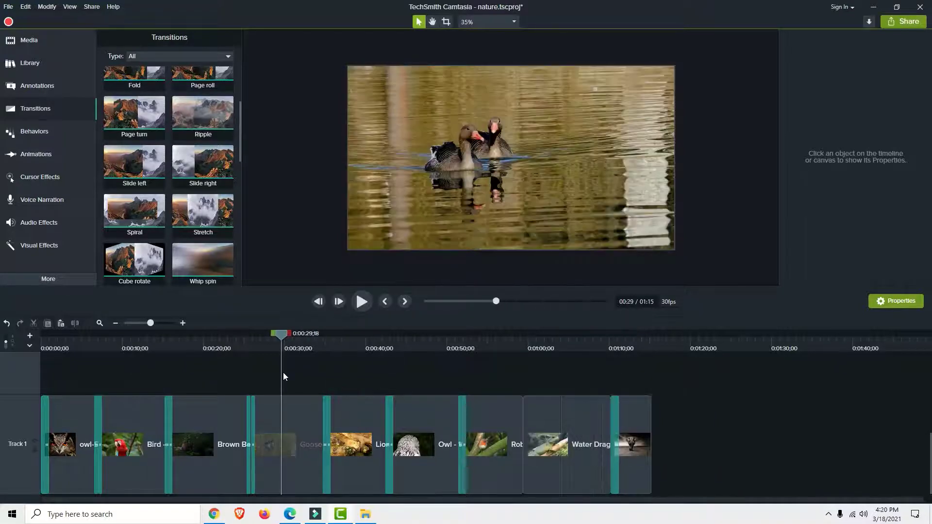
left_click_drag(740, 288, 740, 243)
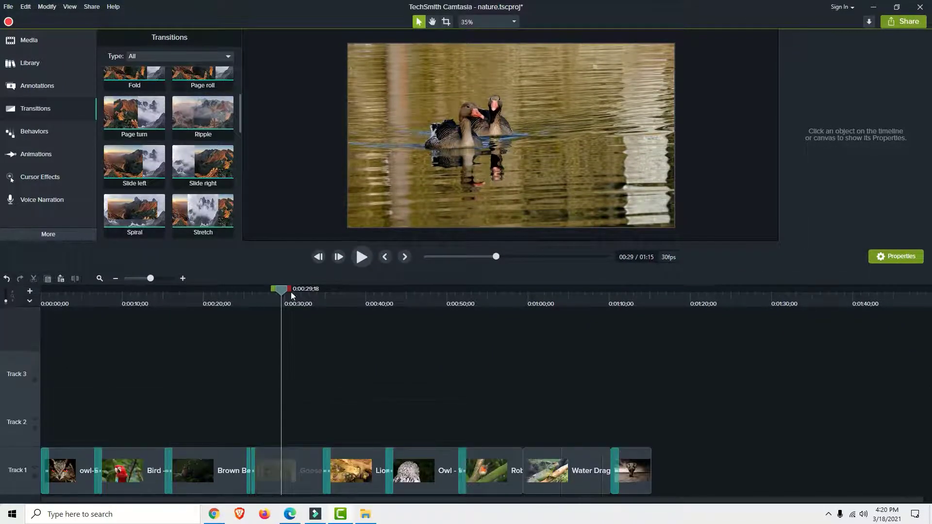
left_click(351, 292)
left_click_drag(351, 293, 276, 297)
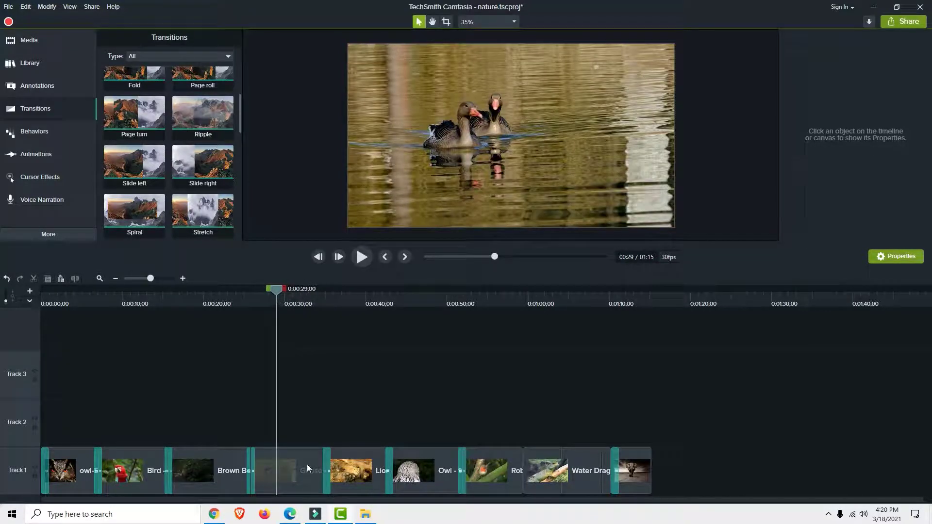
left_click_drag(328, 465, 284, 419)
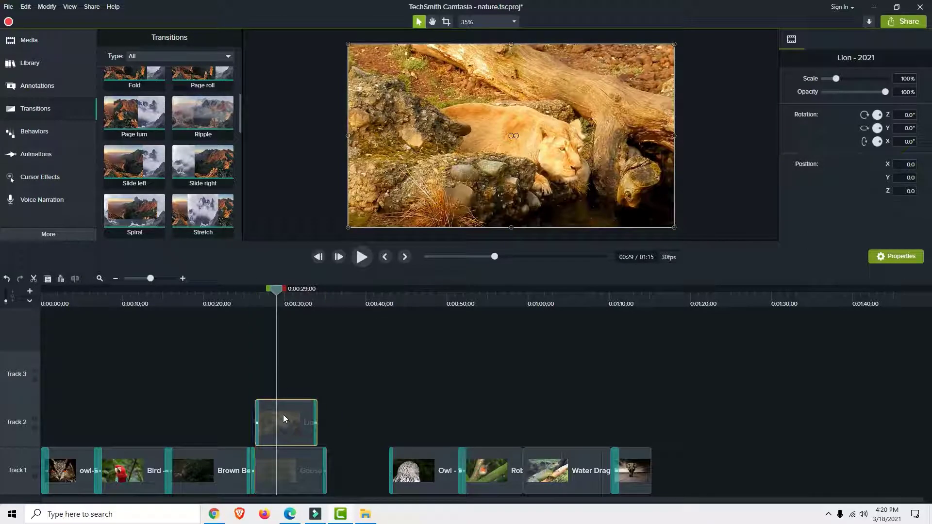
- Try blending the lion clip over the goose at 54% opacity, preview it and return the opacity to 100%
mouse_move(264, 289)
left_mouse_down()
mouse_move(246, 293)
mouse_move(272, 290)
left_mouse_up()
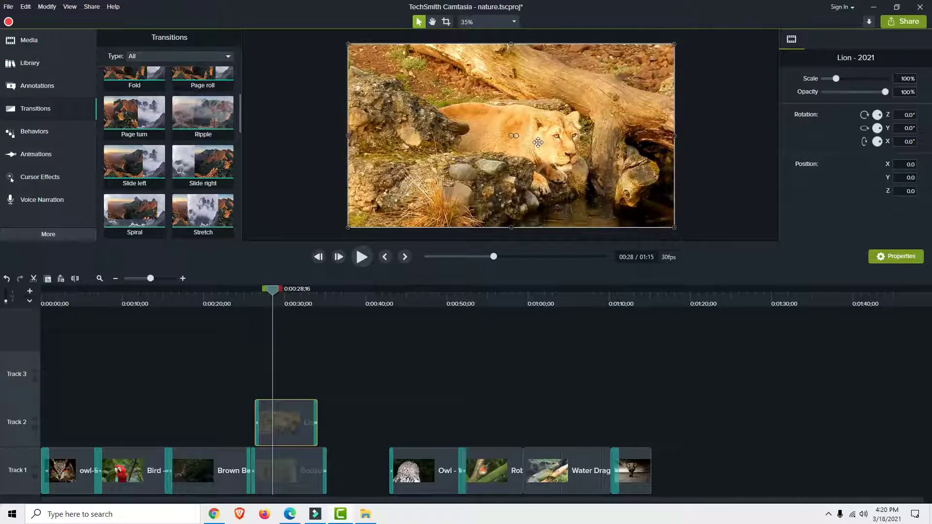
left_click(278, 478)
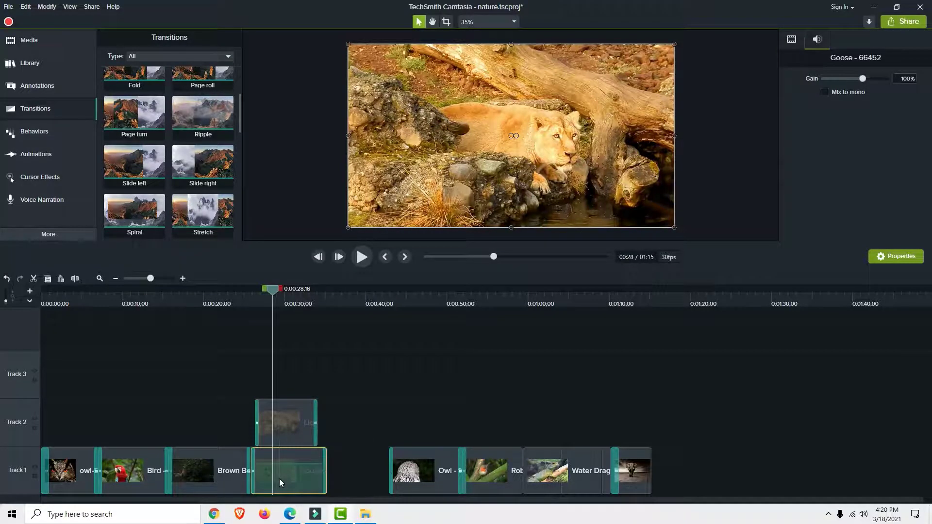
left_click(590, 111)
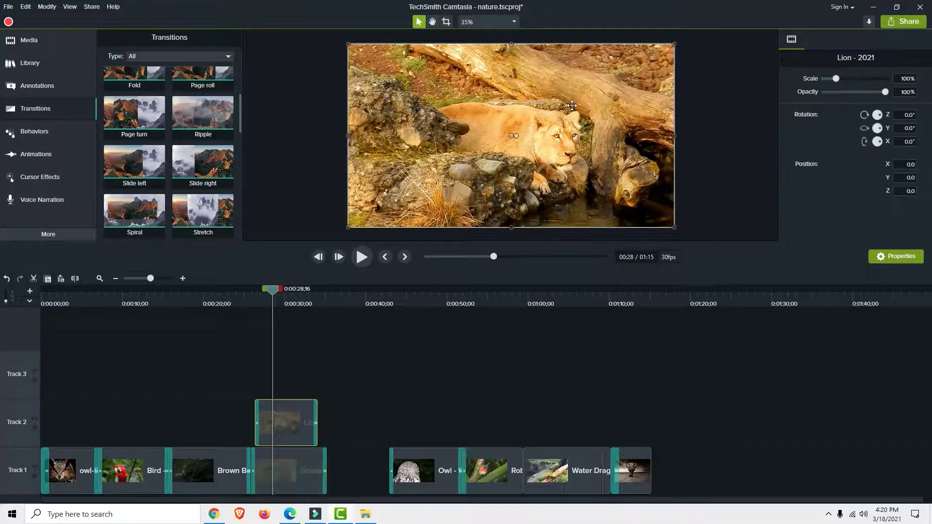
key("alt")
left_click_drag(883, 92, 859, 96)
left_click(362, 257)
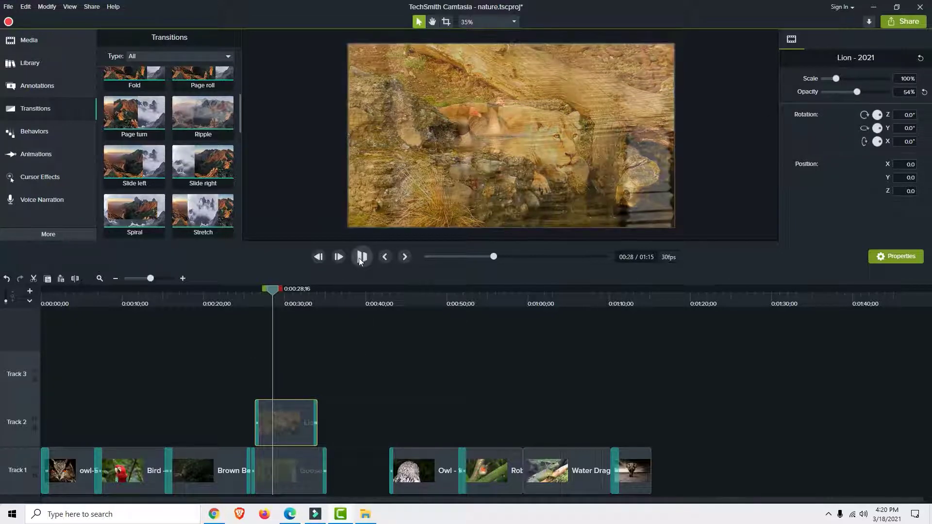
key("space")
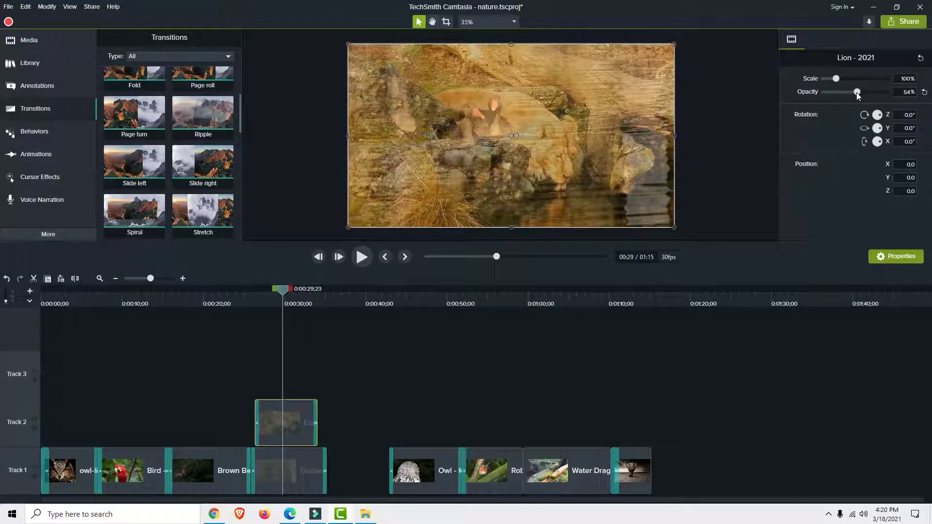
left_click_drag(856, 92, 881, 93)
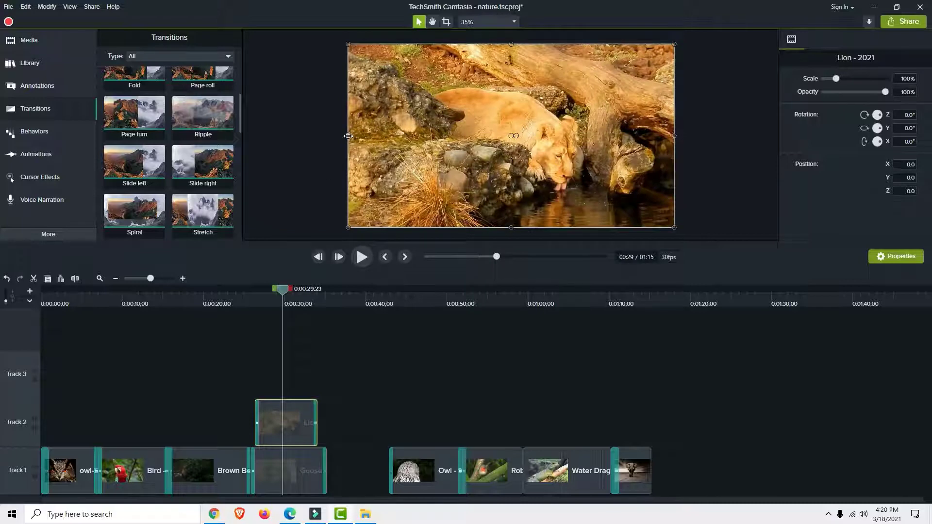
- Crop the left, right and top sides of the lion clip and place it in the upper-right corner of the canvas
key("c")
left_click_drag(346, 135, 459, 136)
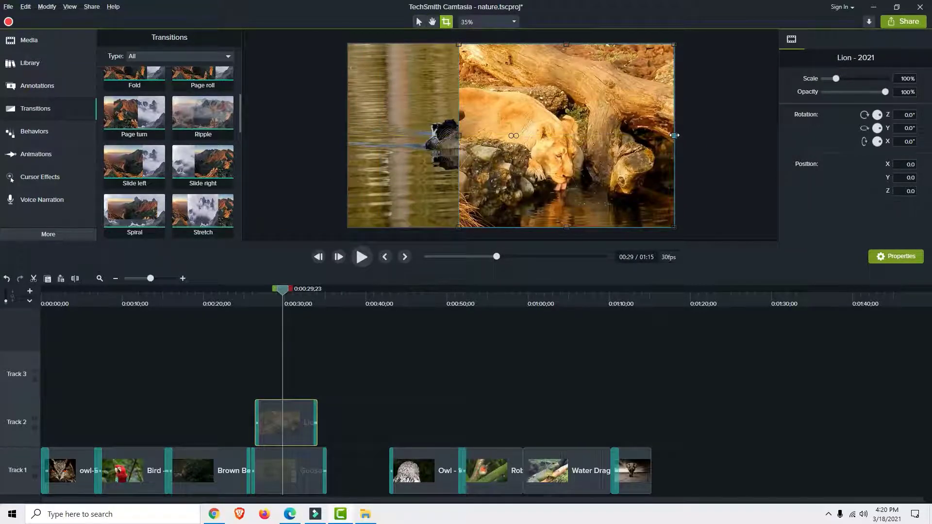
left_click_drag(675, 135, 602, 136)
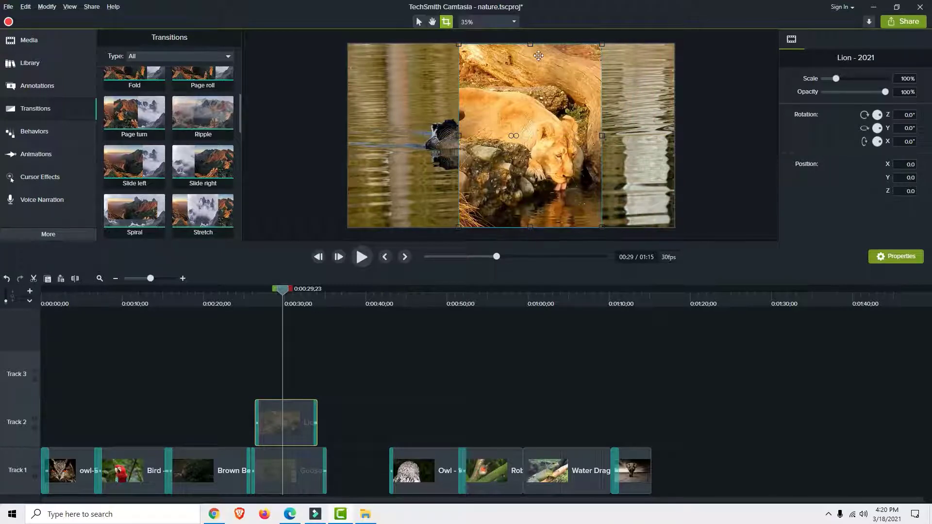
left_click_drag(530, 44, 530, 80)
left_click(543, 148)
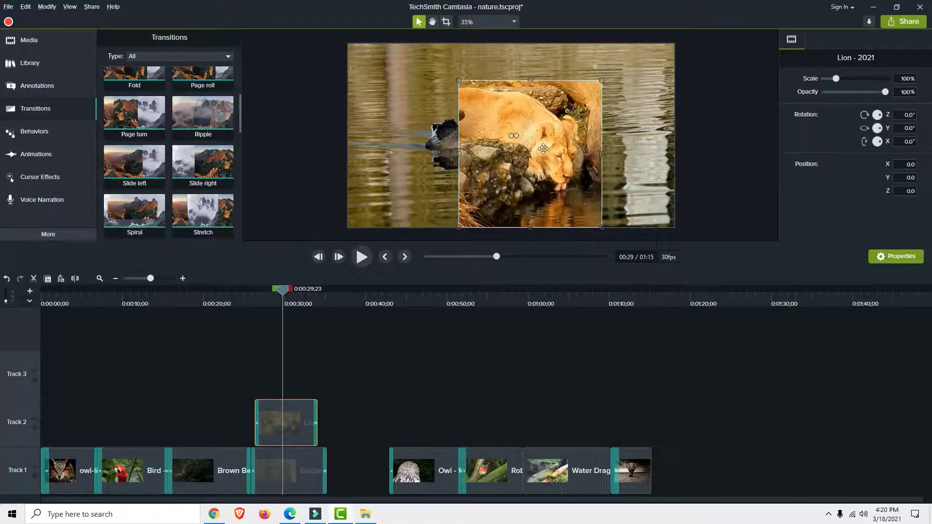
left_click_drag(562, 185, 632, 151)
left_click(711, 159)
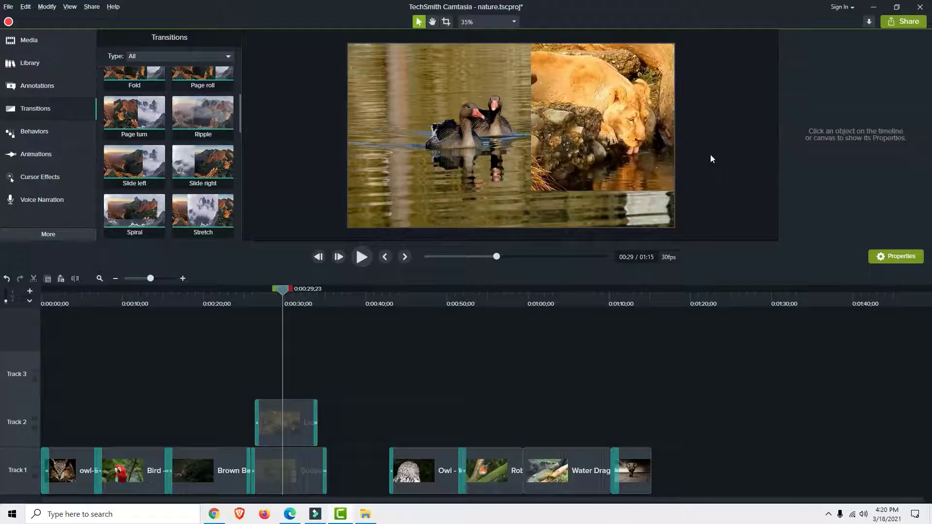
- Play the overlapping goose and lion clips from about 0:00:26 to review the picture-in-picture layout
left_click(255, 302)
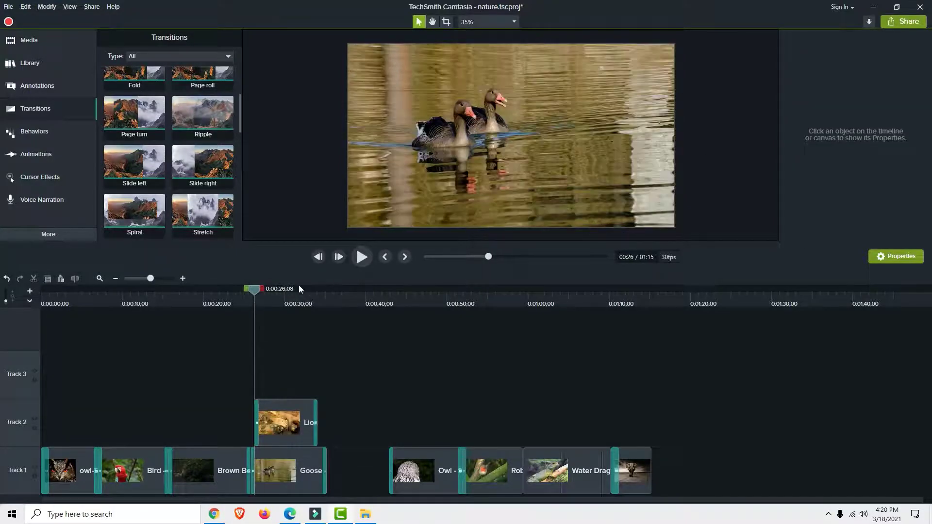
left_click(361, 258)
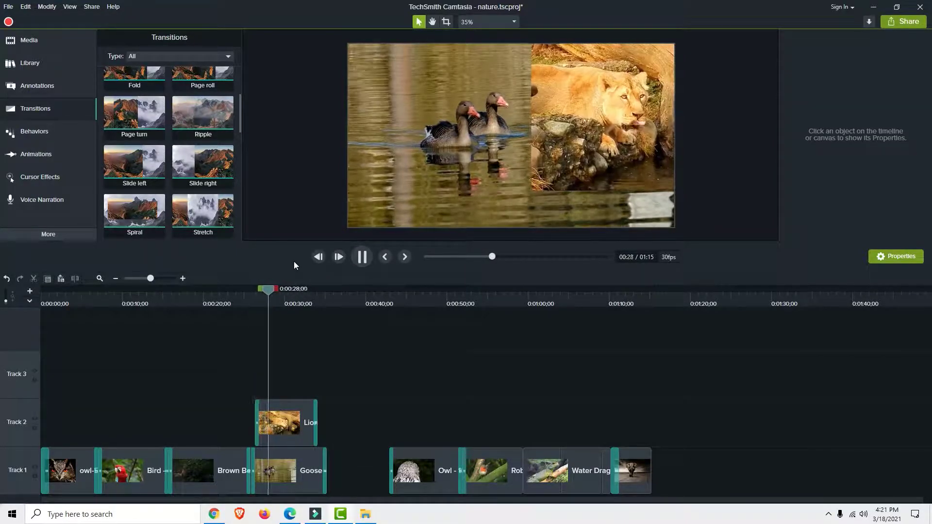
left_click(361, 257)
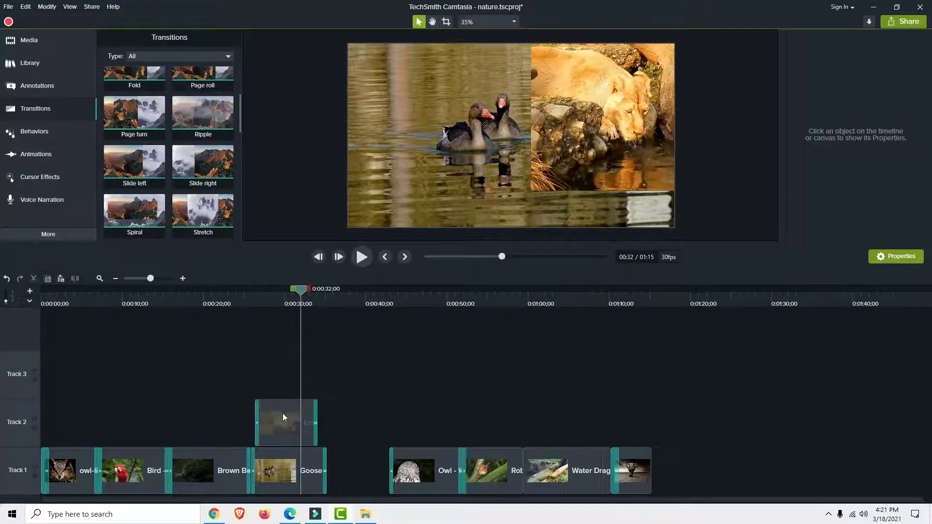
- Move the lion clip from Track 2 back into the gap between the goose and owl clips on Track 1
left_click_drag(282, 421, 359, 470)
left_click(505, 391)
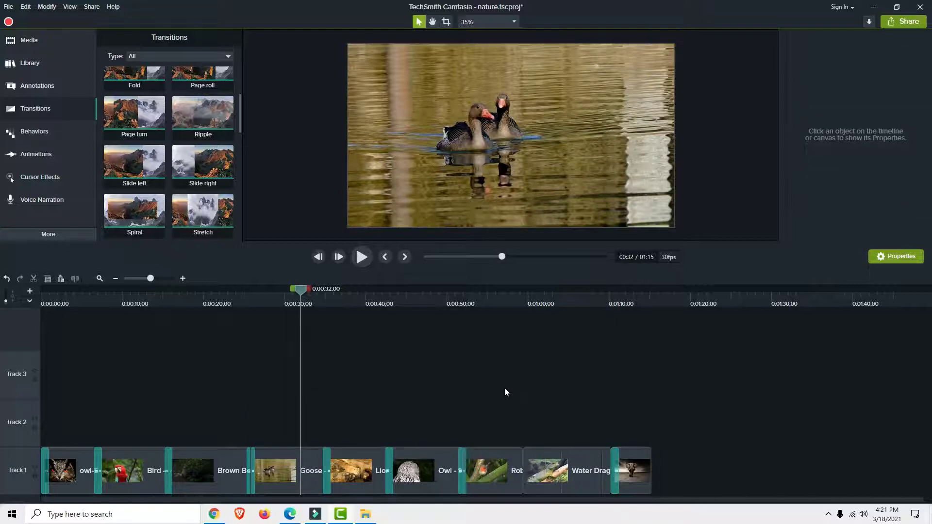
- Try a blue speech bubble callout on the goose frame at 0:00:32 and delete it
left_click(39, 86)
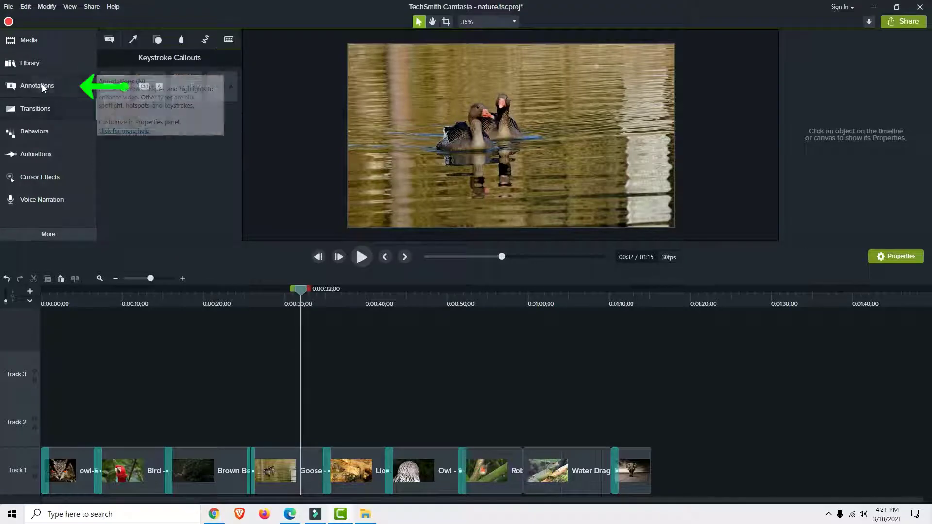
left_click(110, 40)
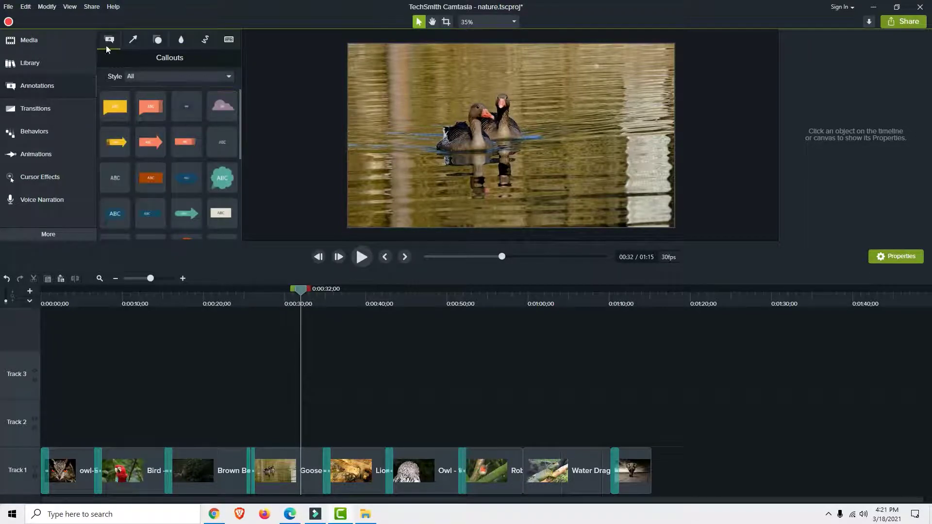
left_click_drag(241, 124, 420, 83)
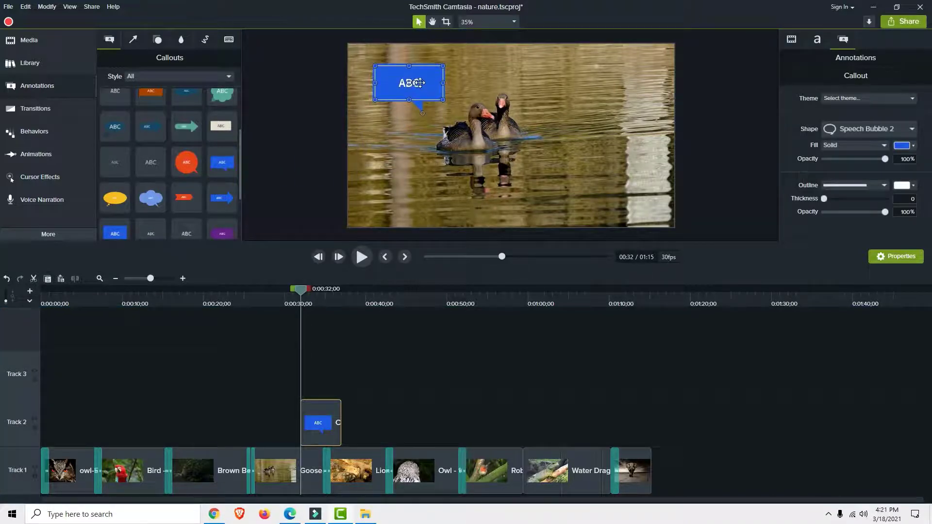
key("Delete")
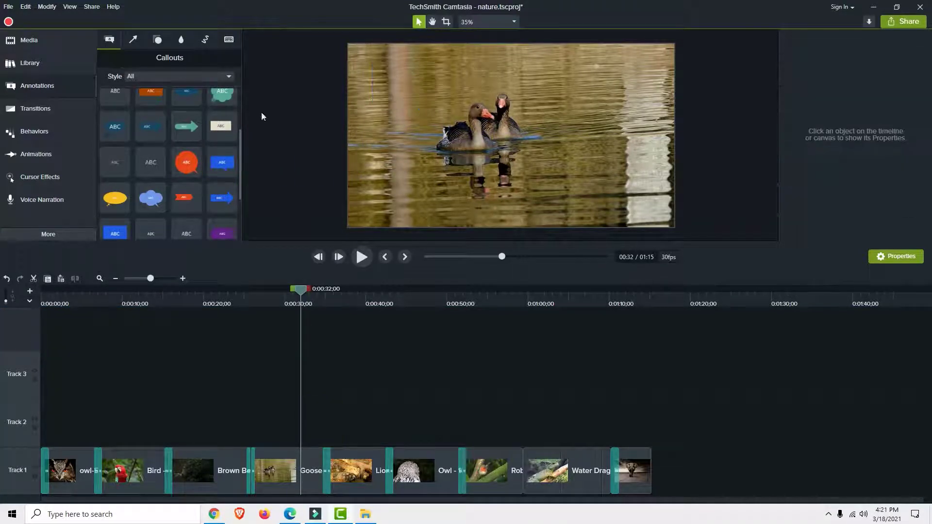
- Add an orange thought-cloud callout above the geese, aim its tail at the rear goose's head and set its text to "wtf?"
scroll(186, 155, "down", 3)
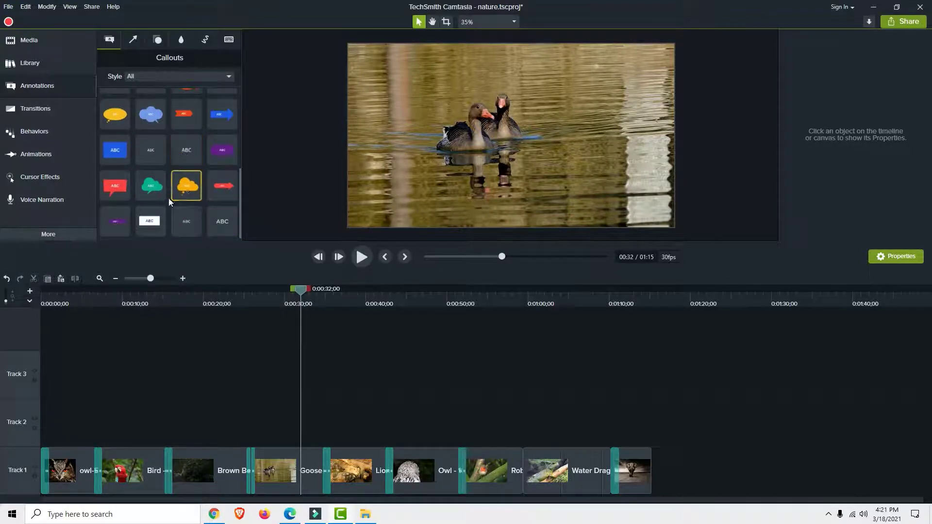
left_click_drag(187, 184, 556, 73)
left_click_drag(538, 109, 511, 96)
double_click(567, 78)
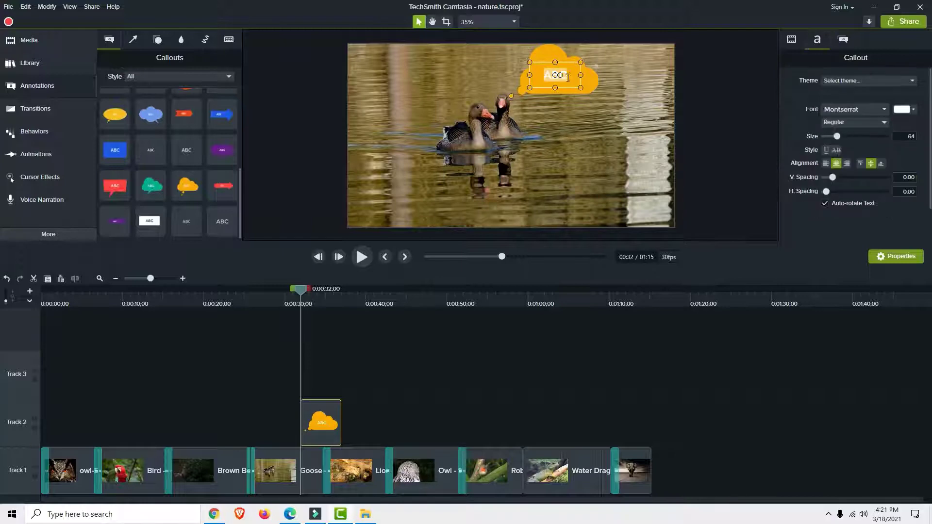
key("BackSpace")
type("Wow!")
left_click(682, 107)
- Add a yellow arrow annotation over the robin at about 0:00:56 and save the project
left_click(133, 39)
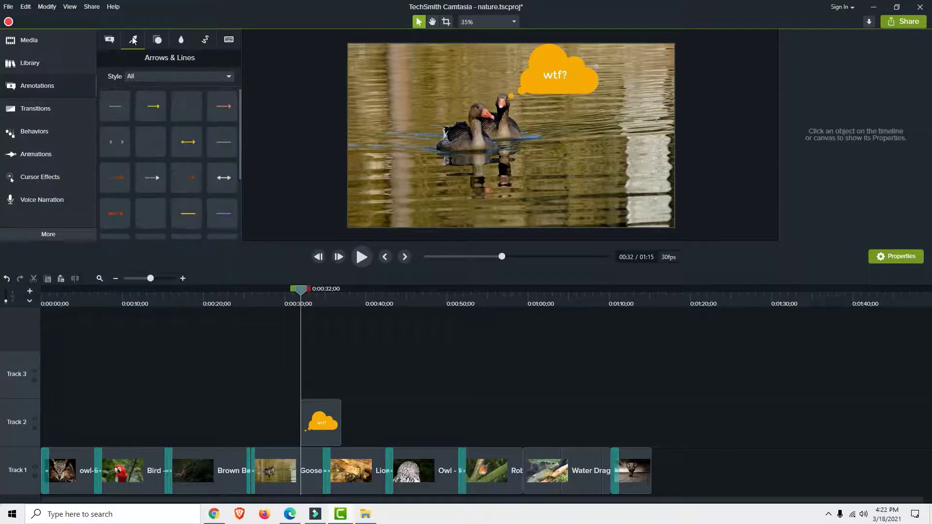
left_click(209, 290)
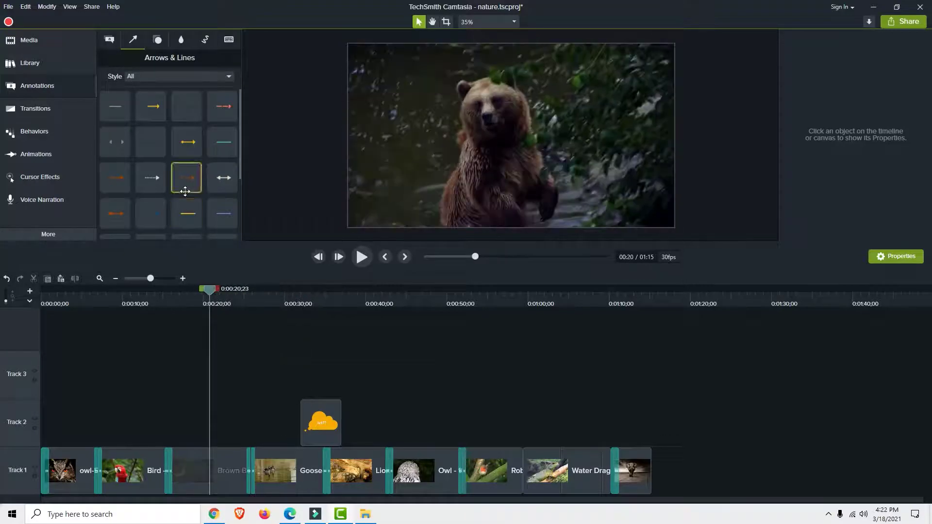
left_click_drag(215, 291, 495, 290)
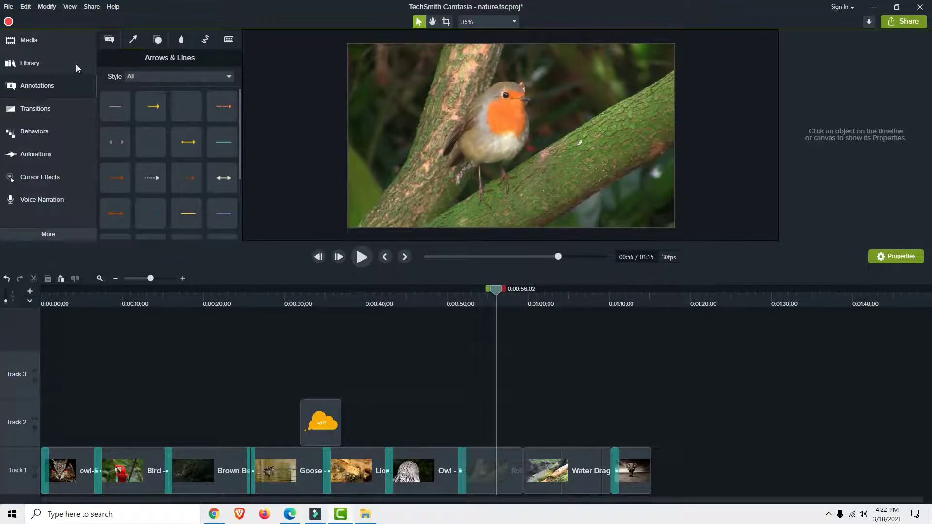
left_click_drag(141, 110, 495, 109)
key("ctrl+s")
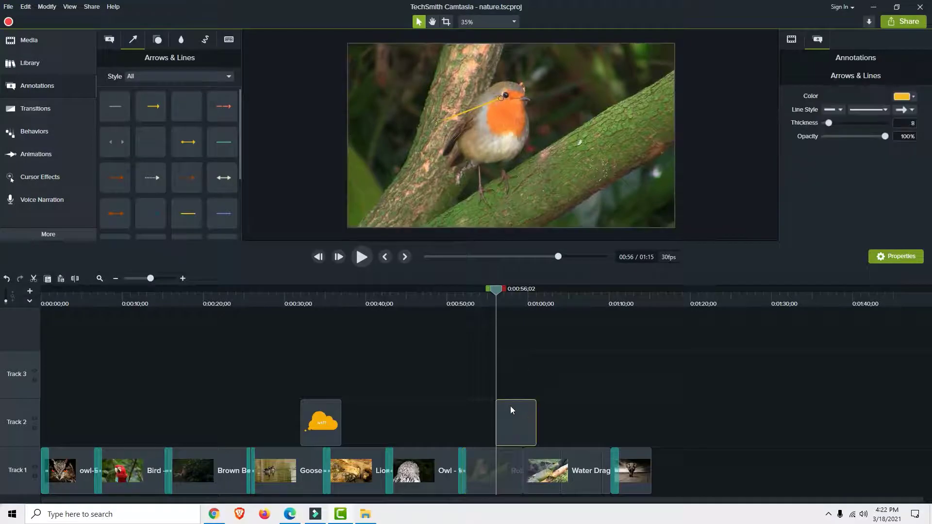
- Restyle the arrow with thickness 80 and pink colour #FF0E74, and place it beside the robin's beak
left_click_drag(826, 123, 873, 123)
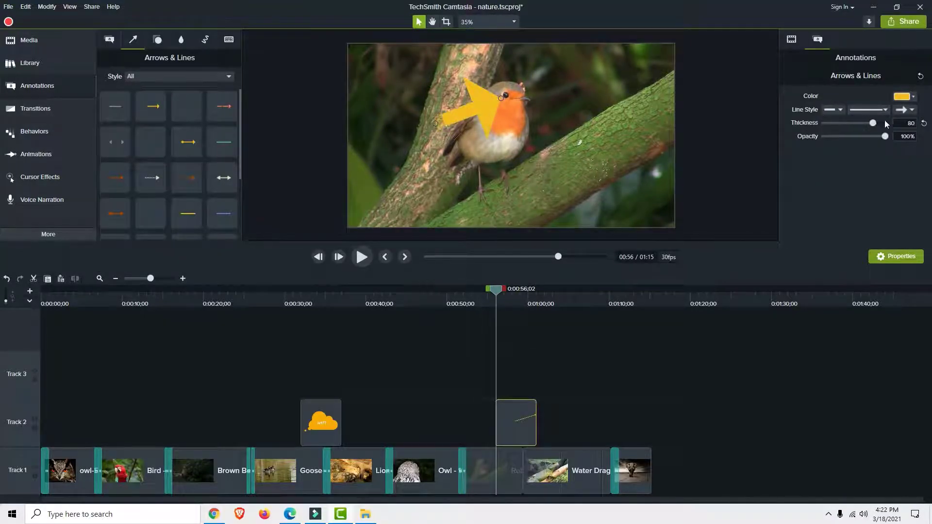
left_click(916, 99)
left_click(916, 145)
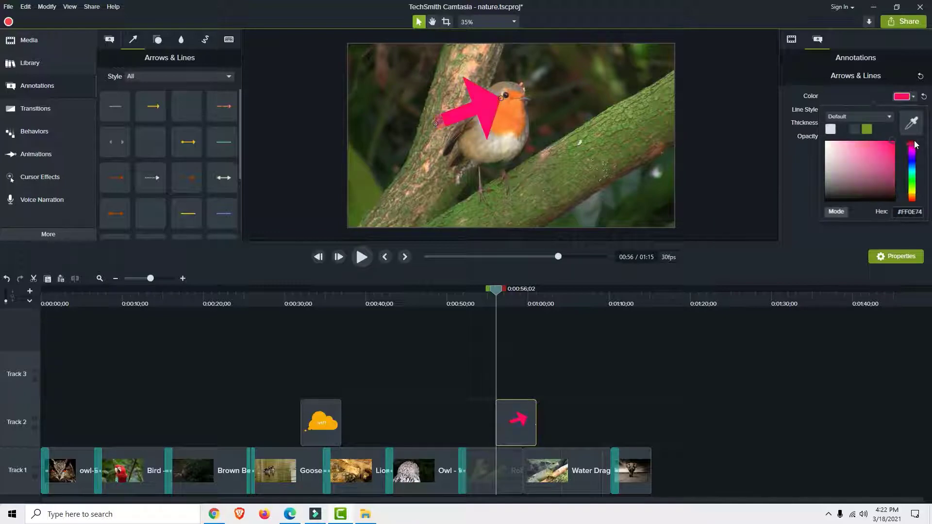
left_click(776, 152)
left_click_drag(486, 110, 590, 78)
- Add a blur annotation over the parrot's head at about 0:00:10
left_click(158, 40)
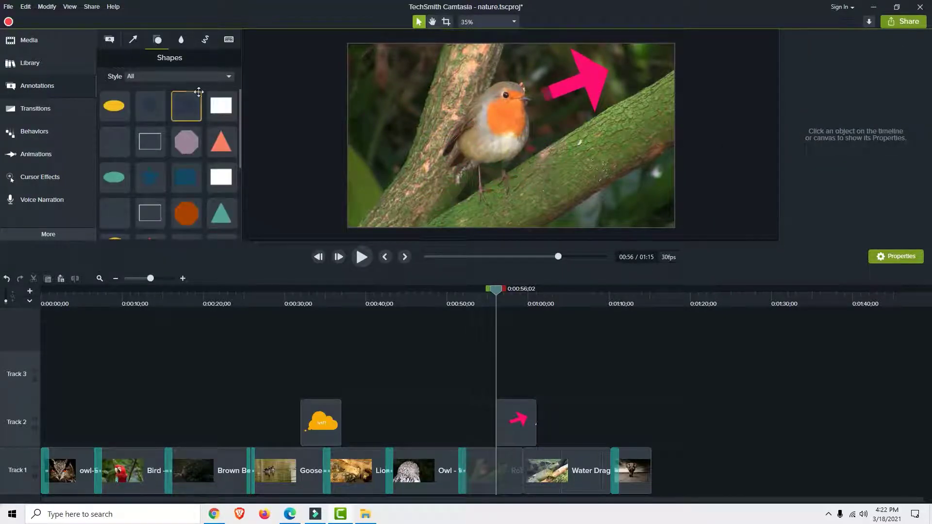
left_click(181, 40)
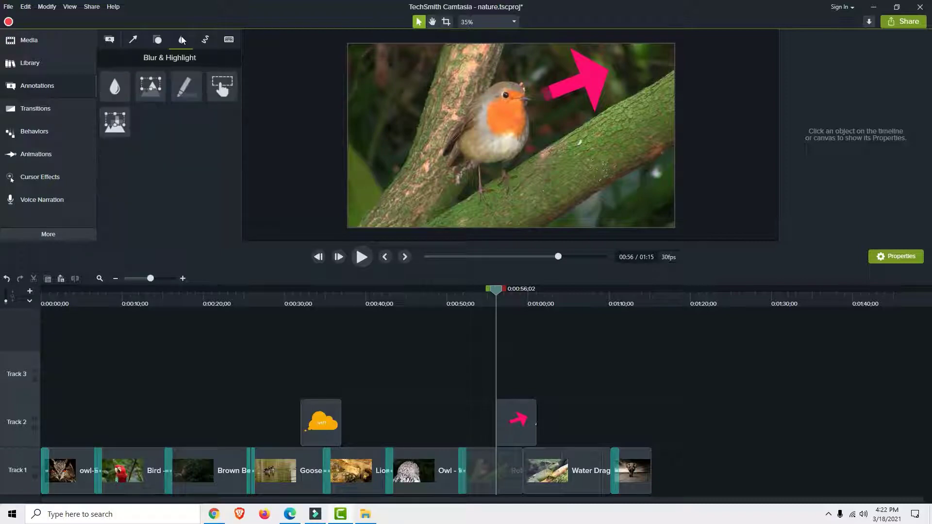
left_click(129, 299)
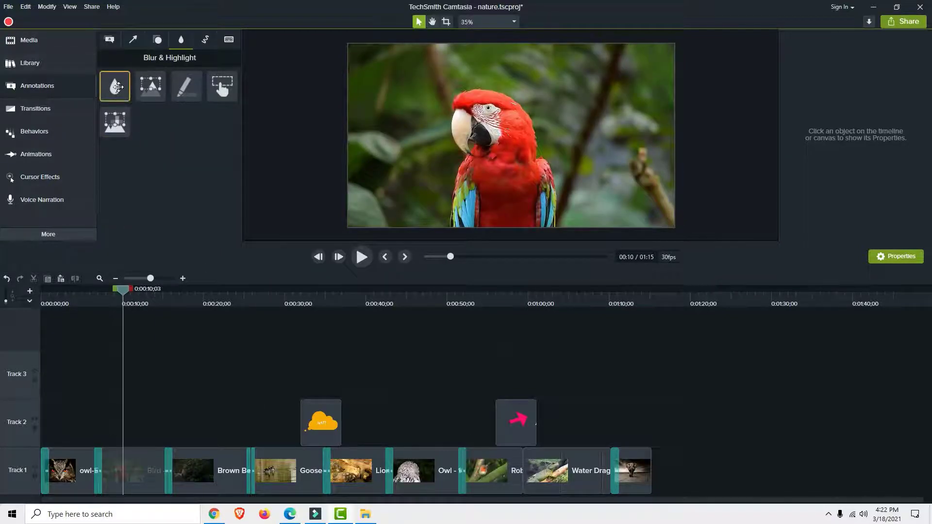
left_click_drag(115, 86, 485, 117)
left_click(484, 117)
left_click(523, 148)
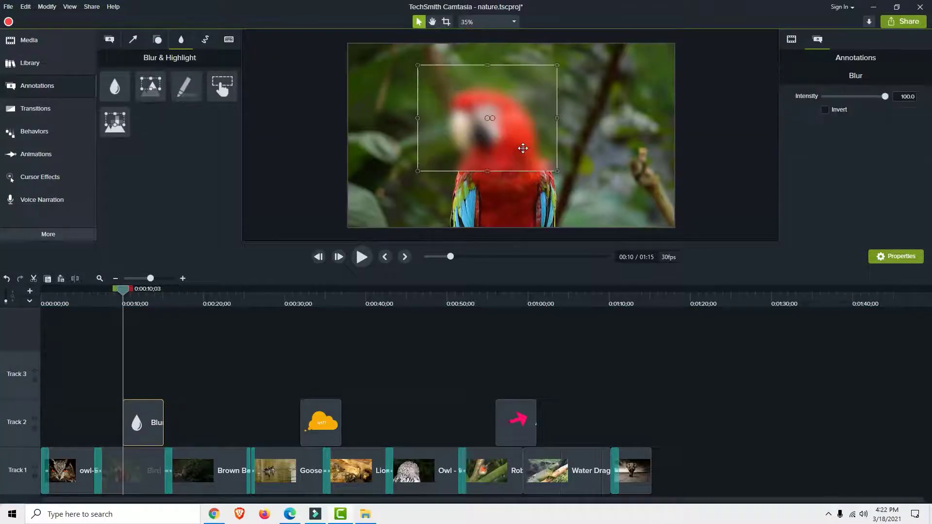
left_click(726, 166)
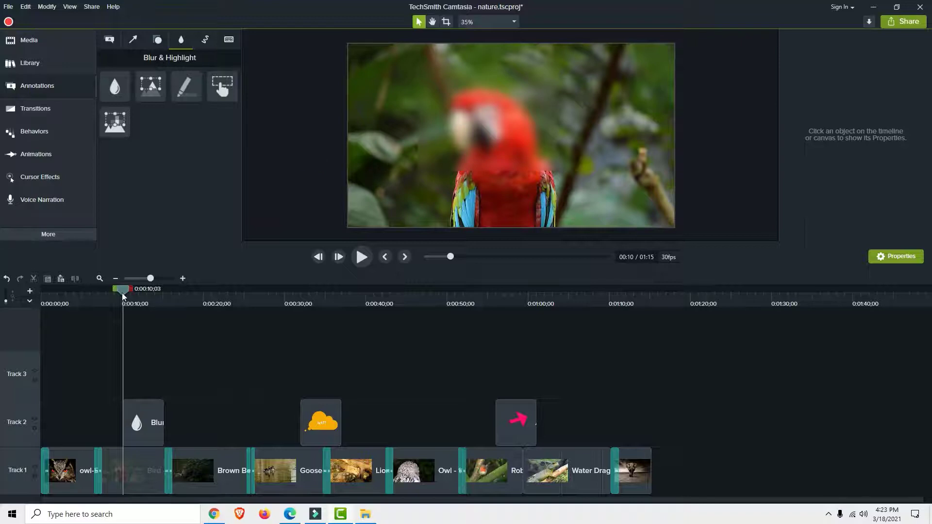
- Play the owl clip from 0:00:43;13 to examine the owl's head movement
left_click_drag(123, 296, 394, 305)
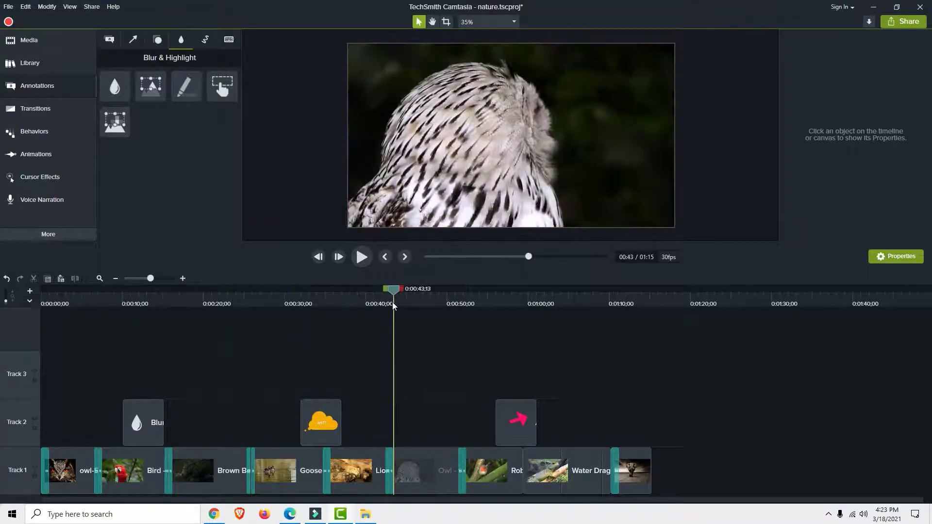
left_click(362, 259)
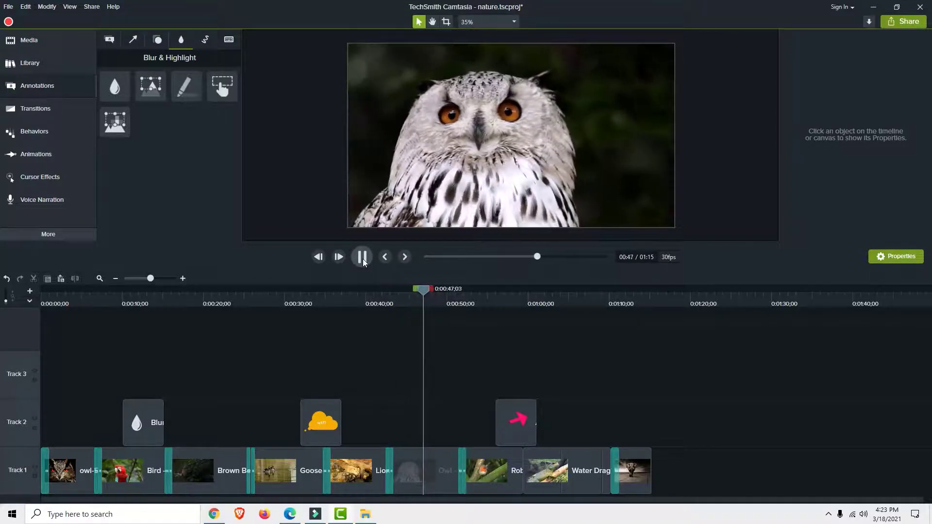
left_click(362, 260)
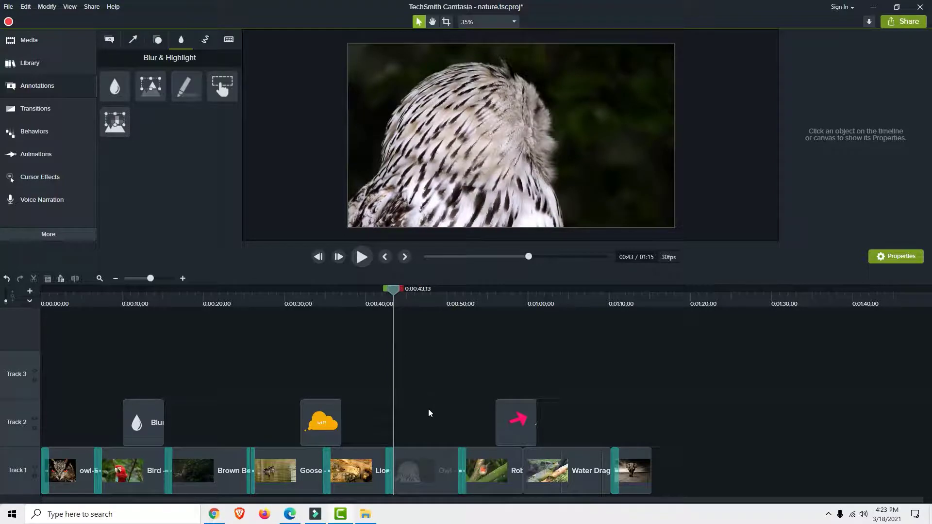
- Add a Zoom-n-Pan animation at 0:00:43;13 that zooms to 205% on the owl's head
scroll(429, 413, "up", 3)
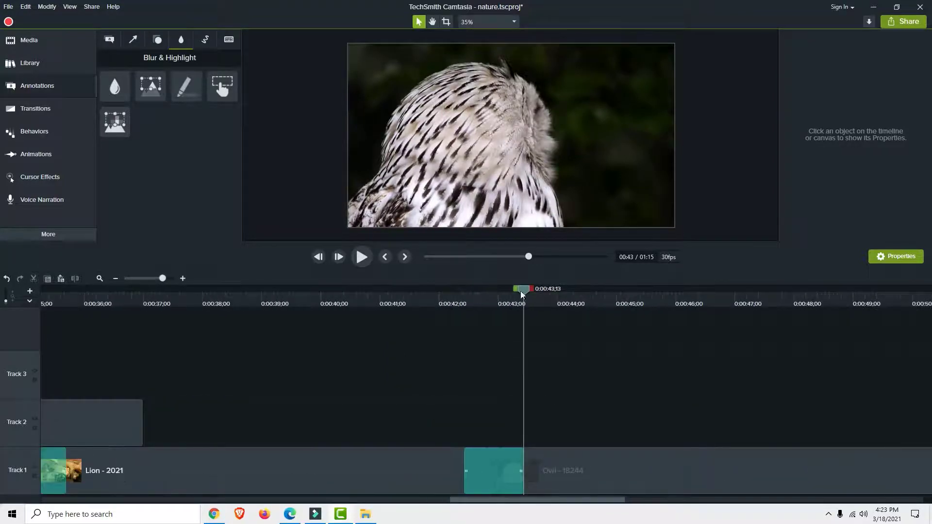
scroll(505, 368, "right", 5)
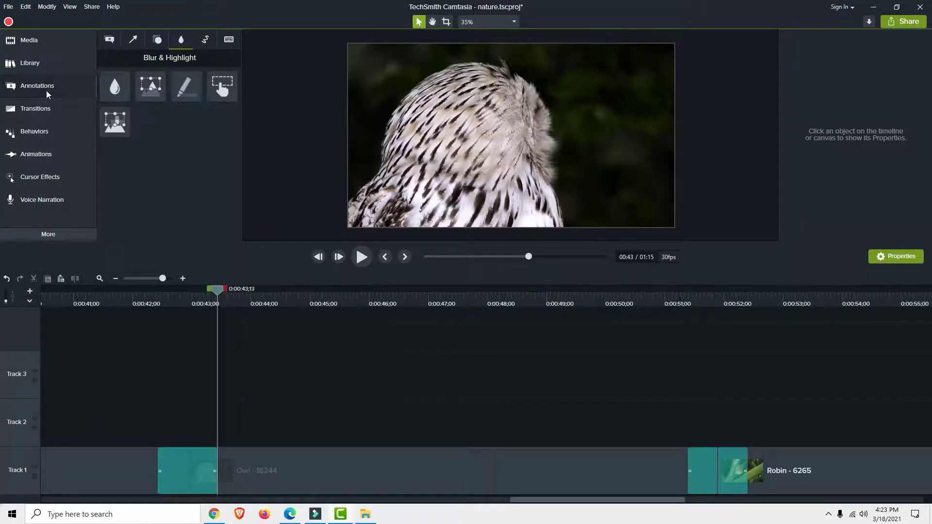
left_click(42, 157)
left_click(131, 41)
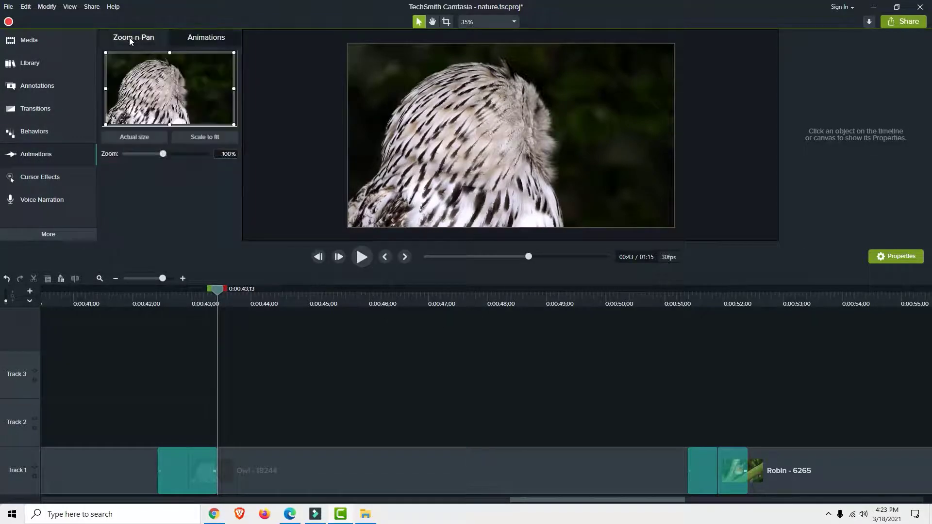
left_click_drag(236, 52, 164, 84)
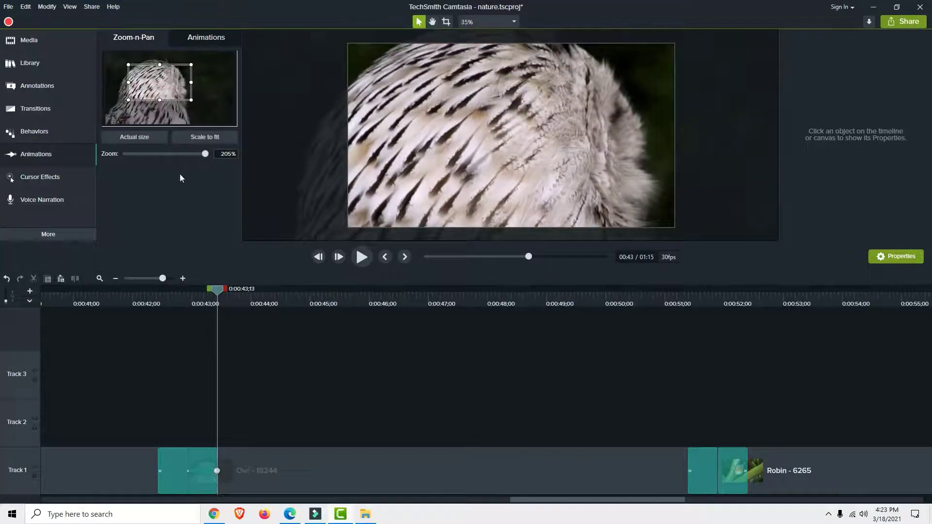
- Play the start of the owl clip from 0:00:42;28 to review the zoom-in animation
left_click_drag(218, 290, 187, 290)
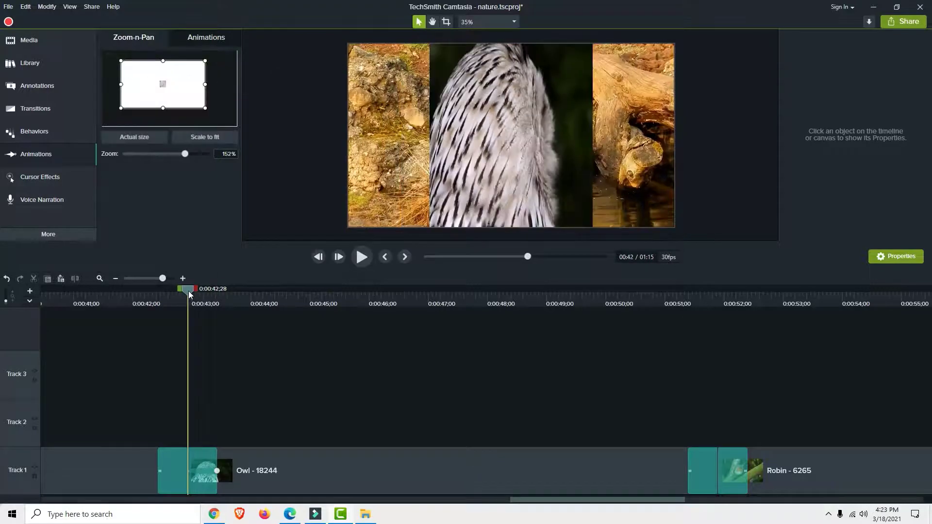
left_click(361, 258)
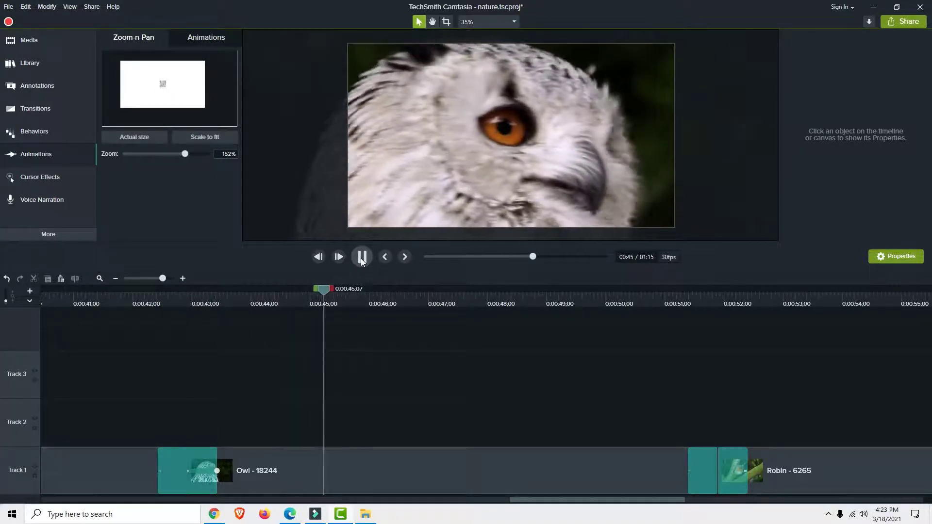
left_click(361, 257)
- Remove the Stretch transition between the lion and owl clips and preview the owl zoom-in without it
left_click(205, 457)
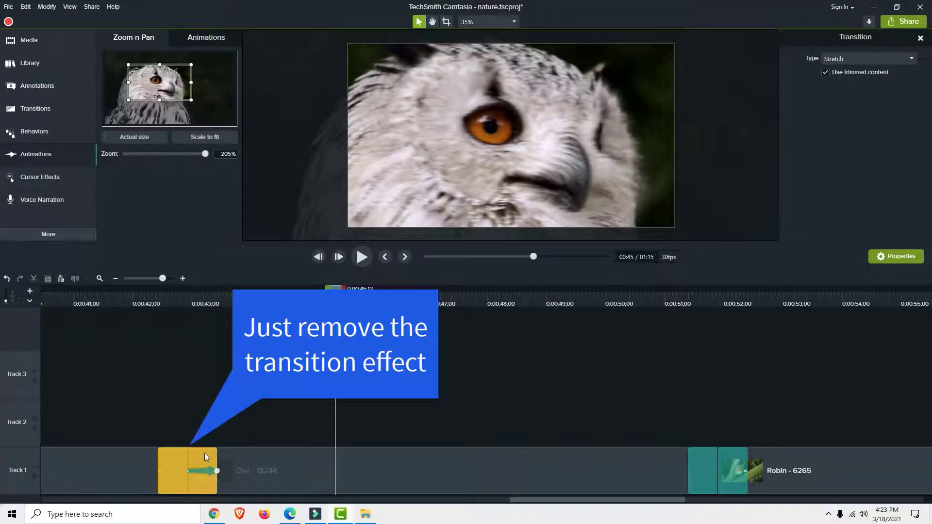
key("Delete")
left_click(185, 299)
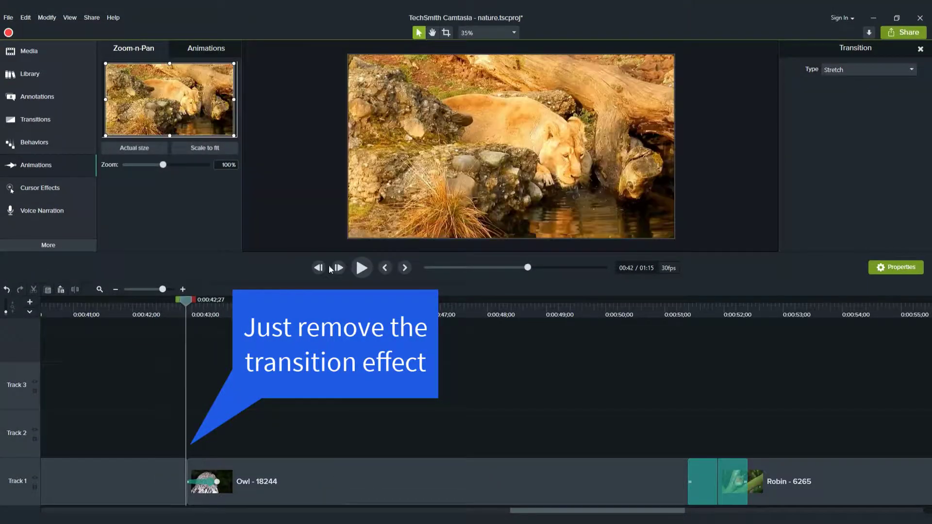
left_click(362, 267)
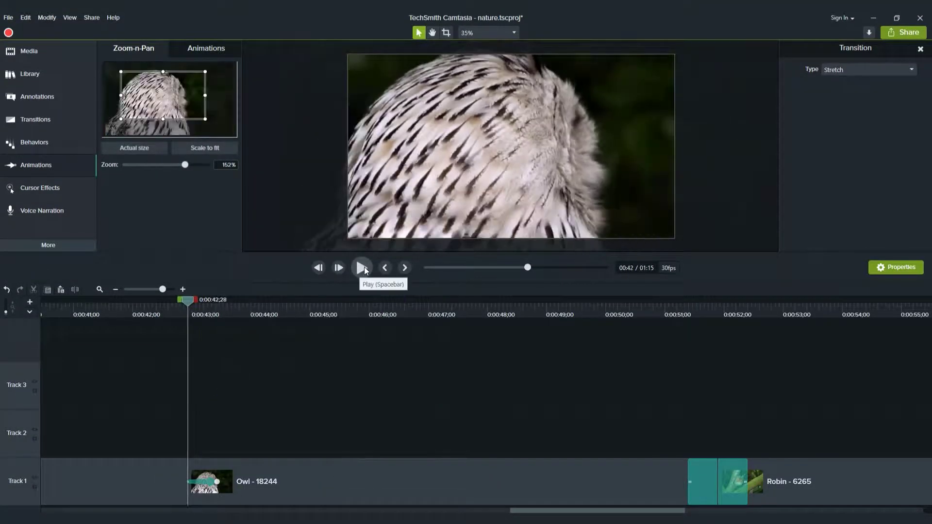
left_click(364, 267)
left_click(362, 267)
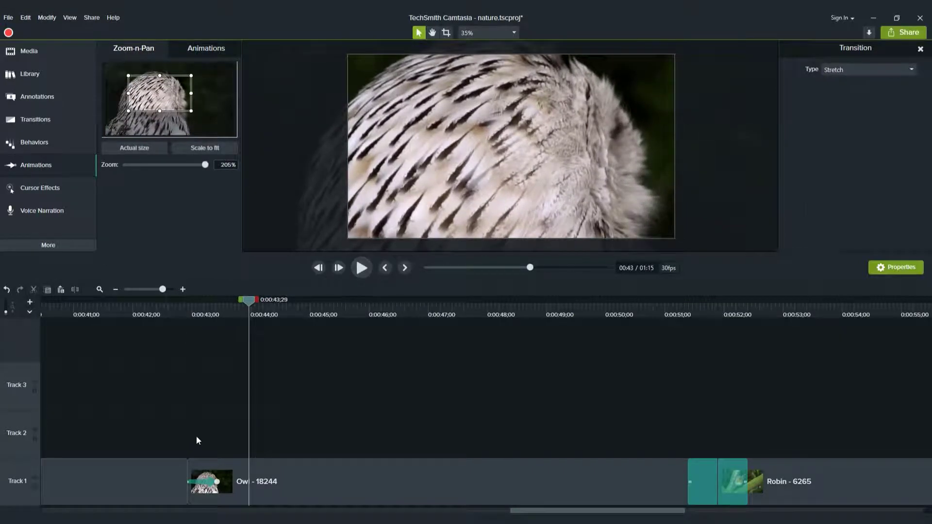
- Lengthen the owl's zoom-in animation so it ends at about 0:00:45, and play the slower zoom
left_click_drag(217, 482, 341, 482)
left_click(196, 303)
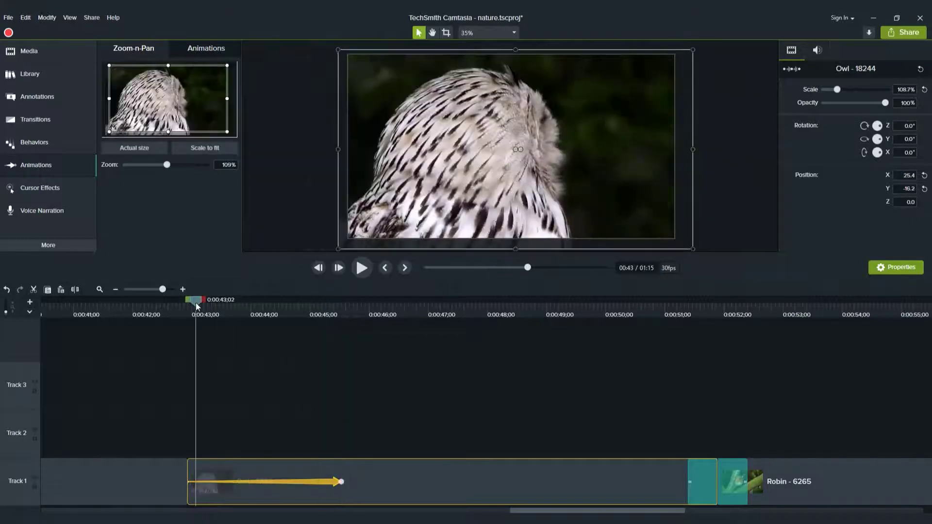
key("space")
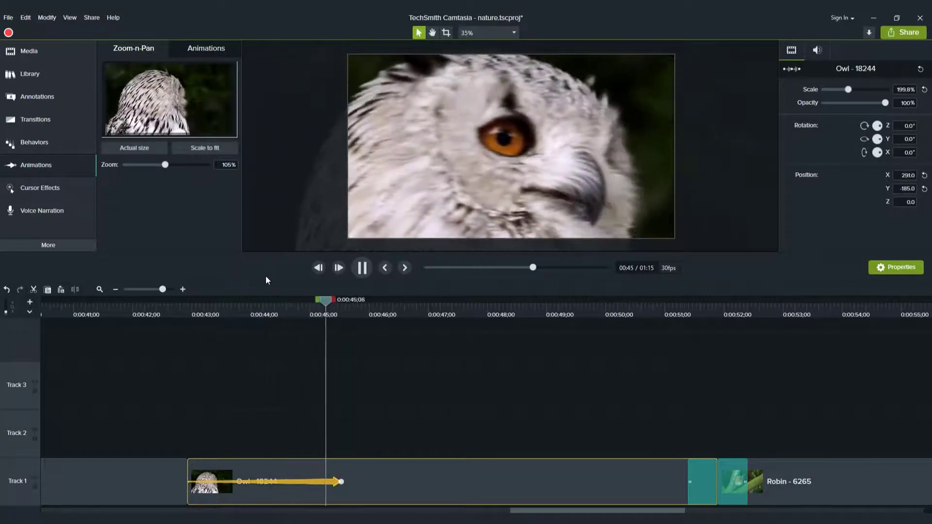
left_click(363, 268)
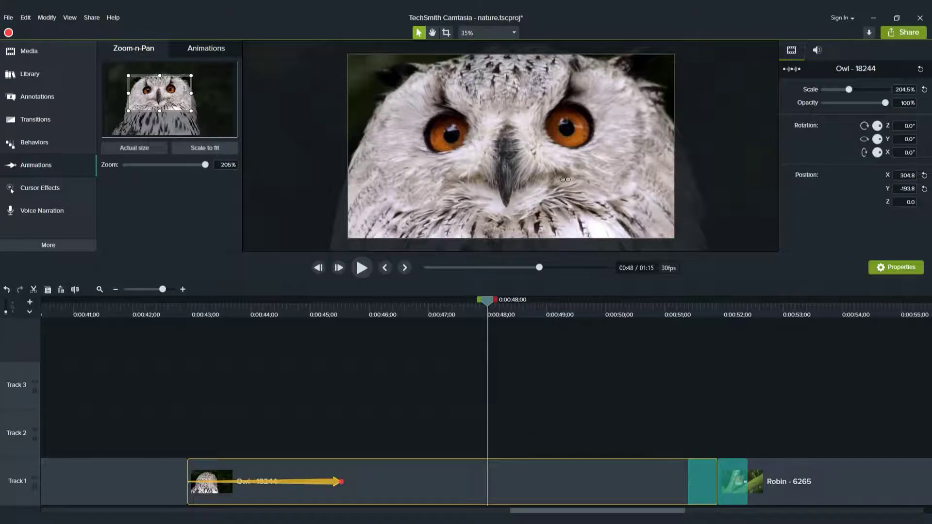
- Add a scale-to-fit zoom-out animation on the owl clip ending at about 0:00:49 and play it from about 0:00:45
left_click(208, 147)
left_click_drag(546, 302, 317, 308)
left_click(362, 270)
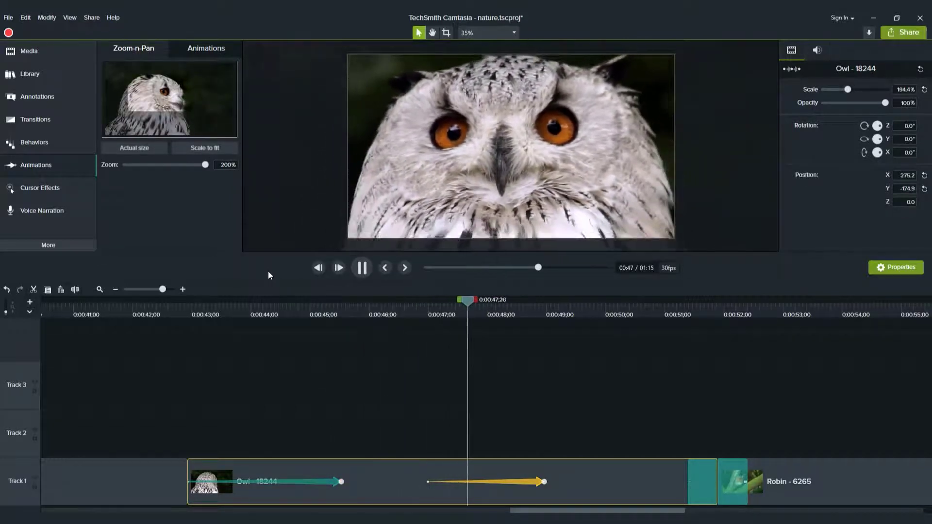
- Add a Scale Up animation to the Water Dragon clip ending at about 0:01:02 and play the clip from its start
left_click(358, 269)
left_click(206, 48)
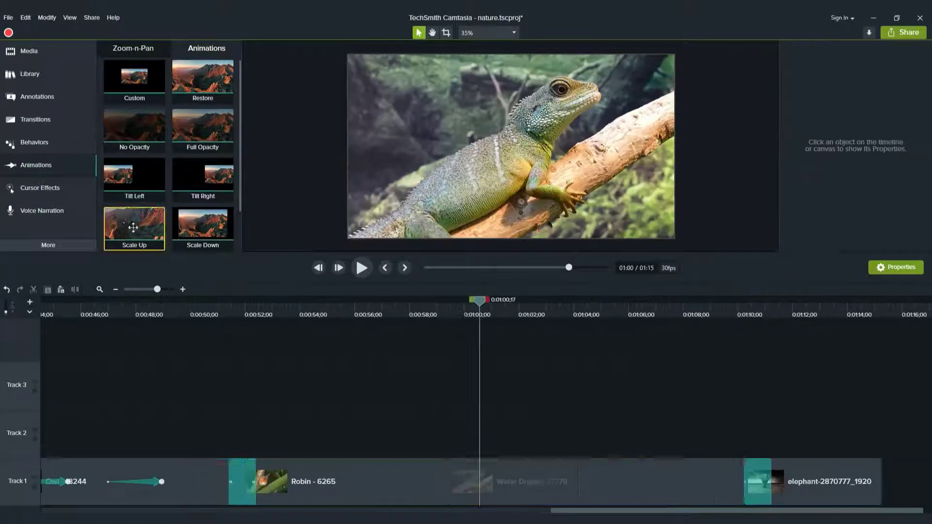
left_click_drag(134, 226, 526, 478)
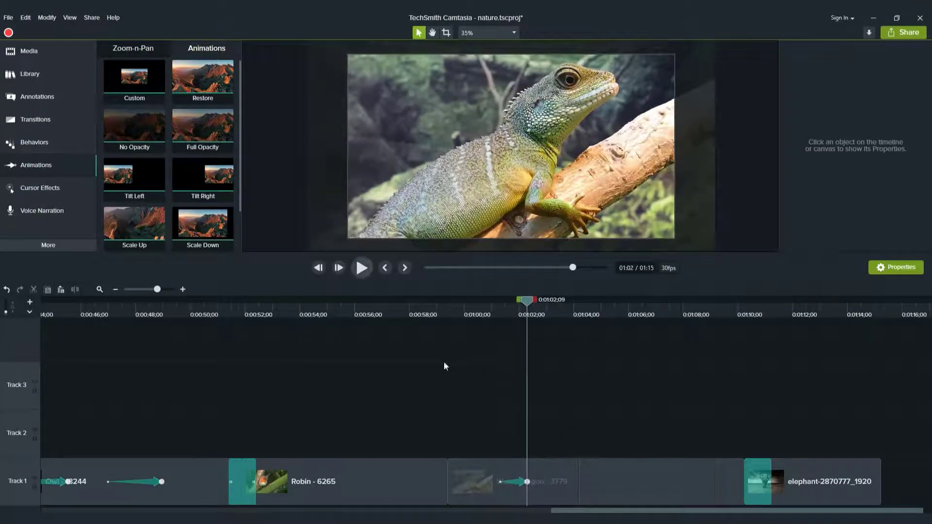
left_click(447, 311)
left_click(363, 268)
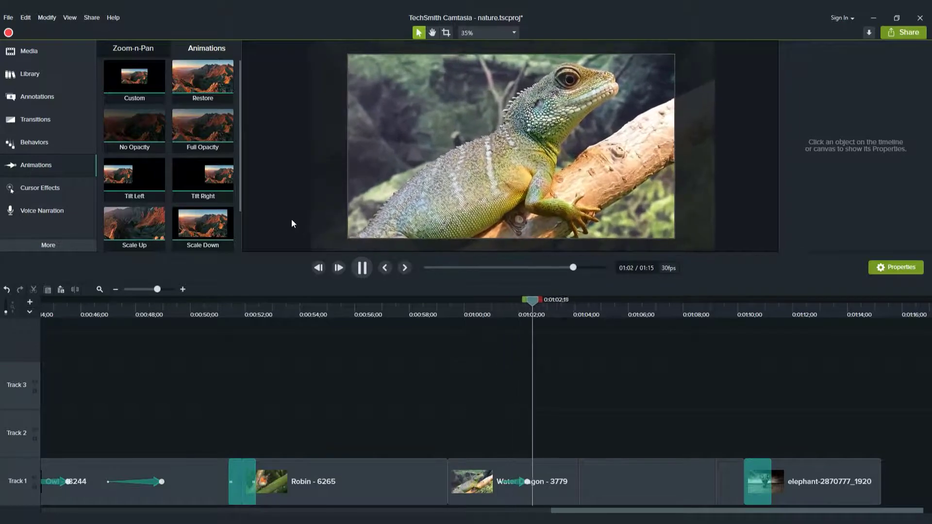
left_click(362, 269)
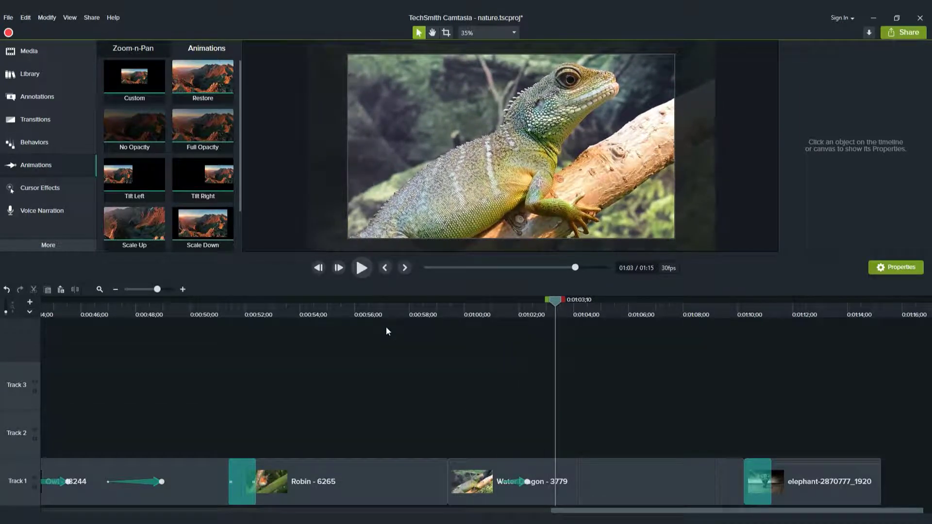
- Add a blue rectangular callout reading "Lizard" over the lizard's lower body at 0:01:03;10
left_click(28, 74)
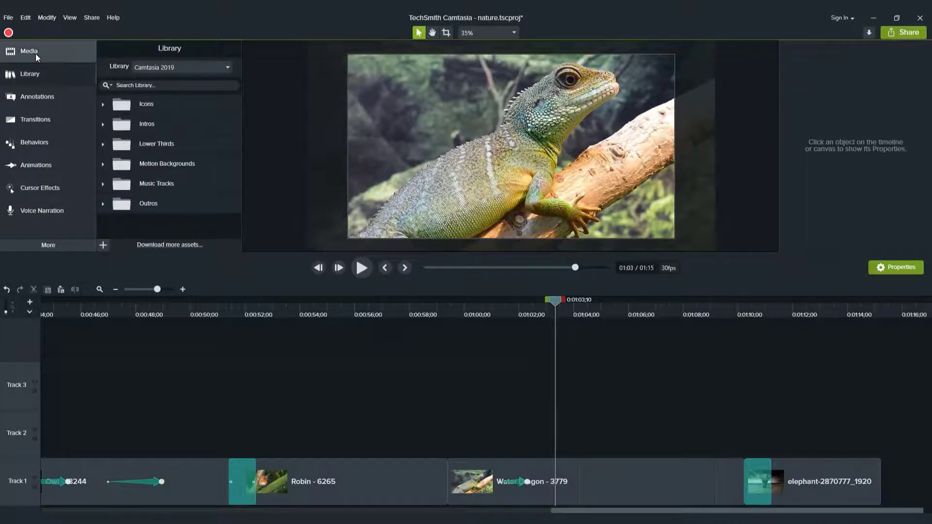
left_click(42, 95)
left_click(109, 50)
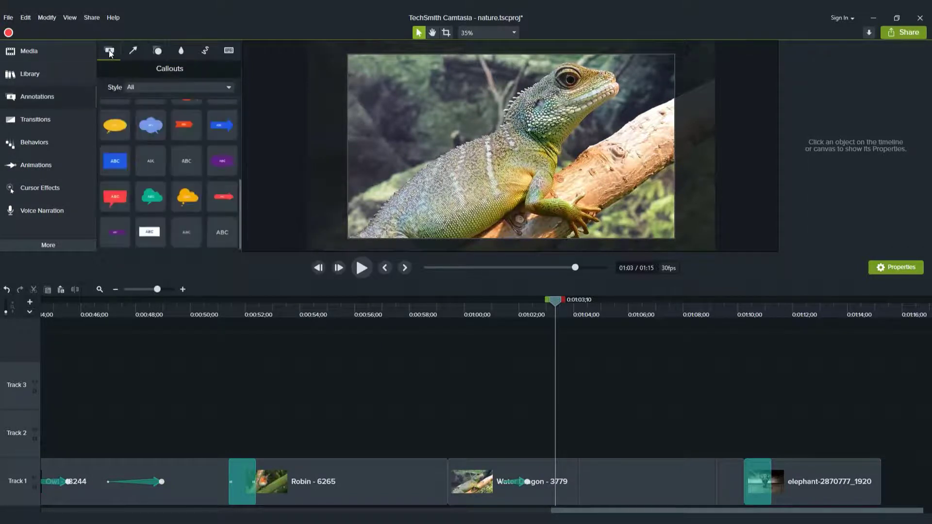
mouse_move(114, 161)
left_mouse_down()
mouse_move(547, 155)
mouse_move(640, 137)
left_mouse_up()
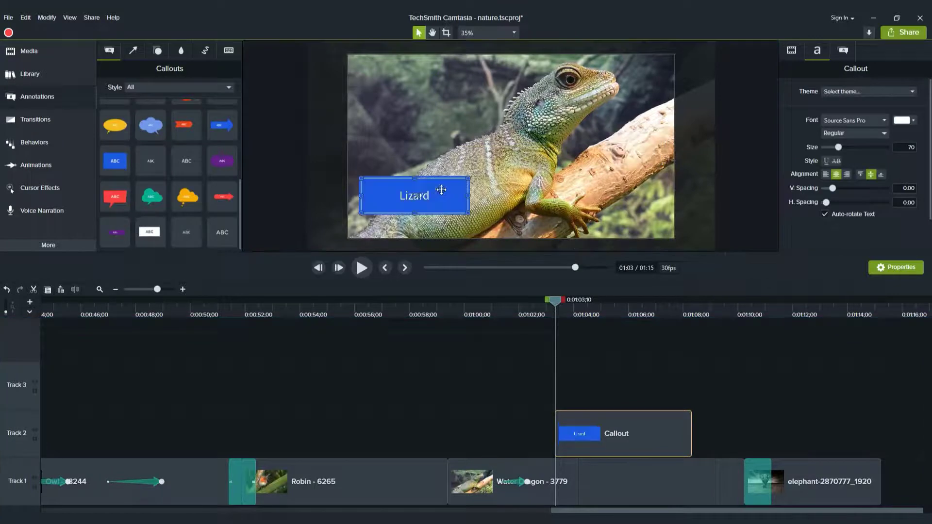
- Set the Lizard callout's text to the Aileron Black font in Bold style
double_click(429, 199)
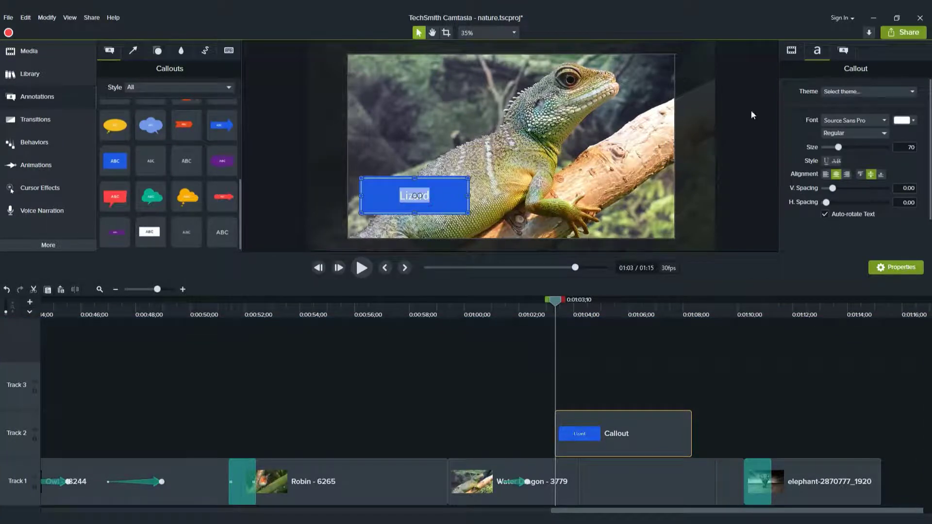
left_click(859, 92)
left_click(861, 91)
left_click(883, 121)
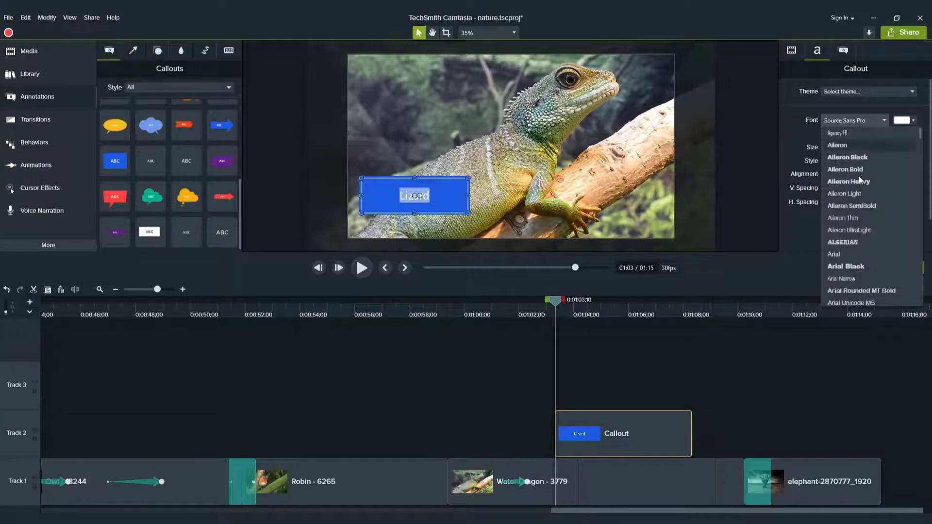
left_click(861, 158)
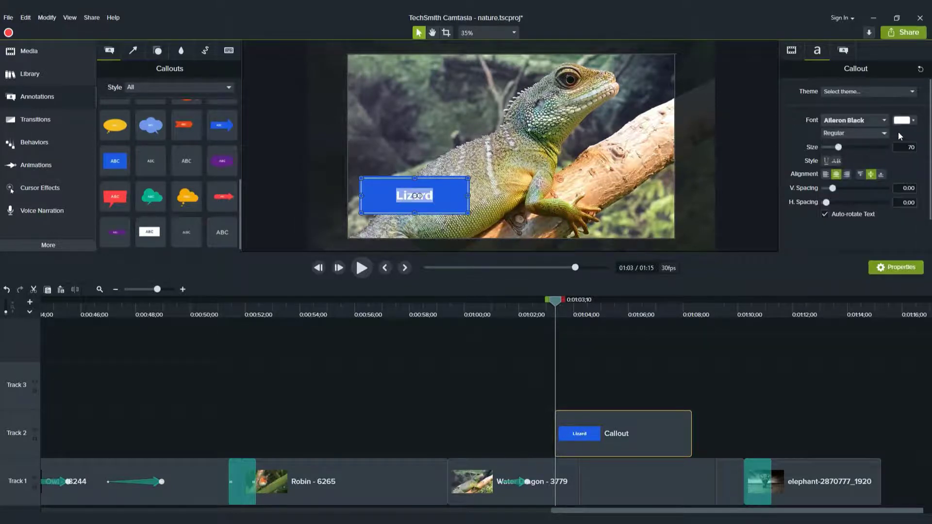
left_click(885, 133)
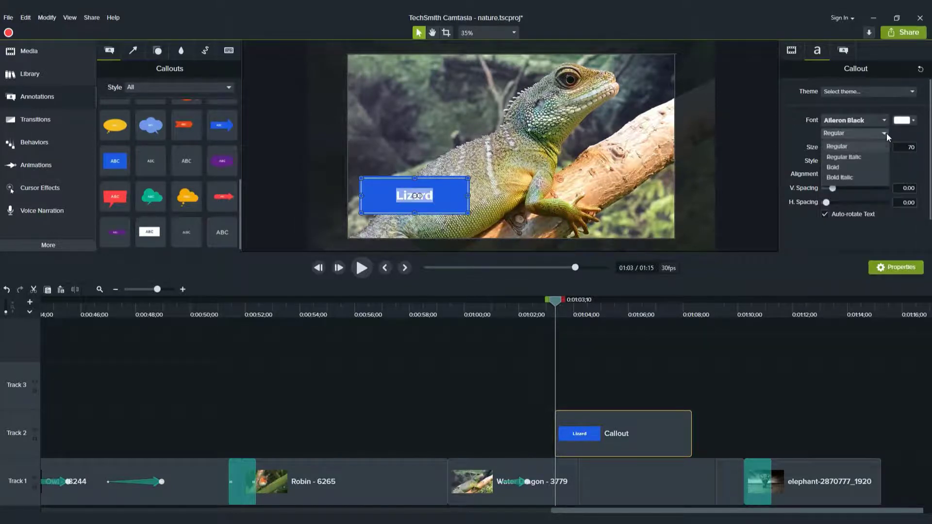
left_click(841, 167)
- Enlarge the Lizard callout box and set its text size to 159, vertical spacing to 0.03 and horizontal spacing to 0.16
left_click_drag(468, 178, 501, 163)
left_click_drag(838, 148, 861, 146)
mouse_move(836, 189)
left_mouse_down()
mouse_move(846, 188)
mouse_move(833, 188)
mouse_move(828, 205)
left_mouse_up()
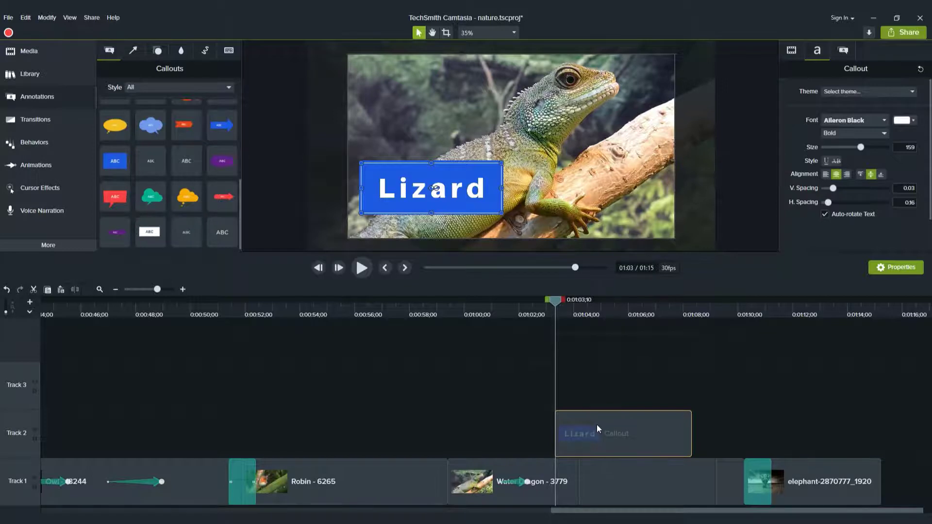
- Save the Lizard callout to the Default library as "blue" and view it there
right_click(596, 424)
left_click(625, 410)
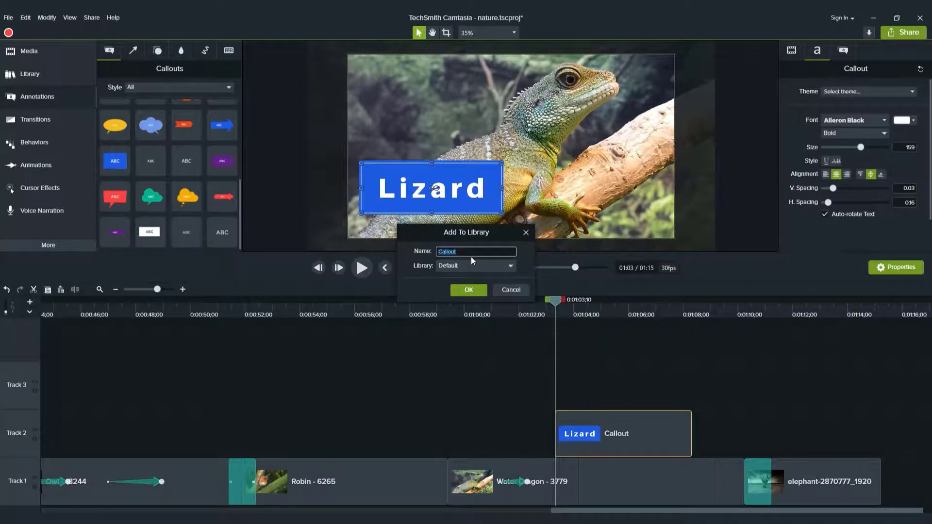
type("blue")
left_click(469, 290)
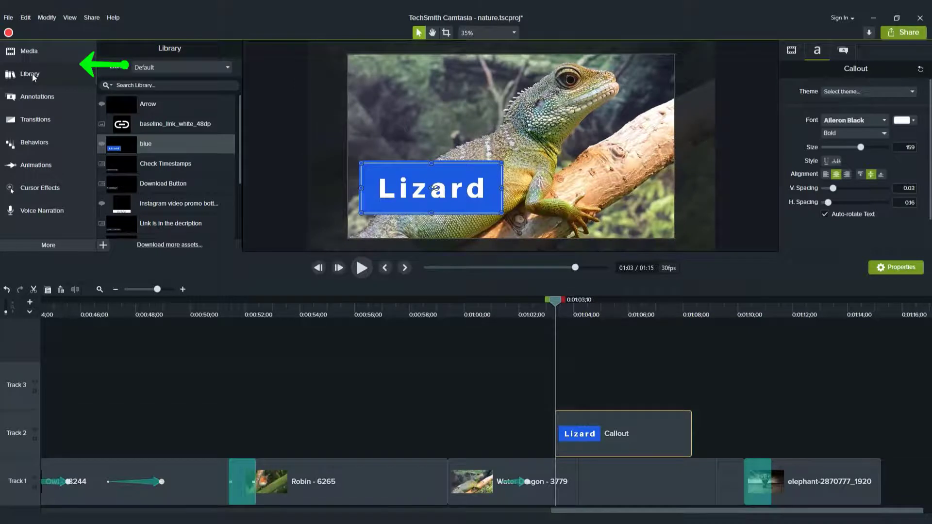
left_click(162, 68)
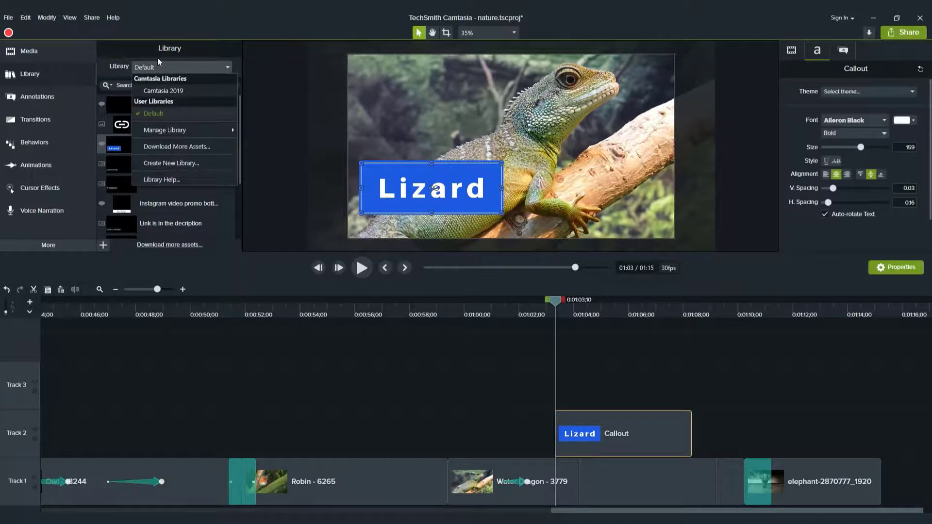
left_click(158, 68)
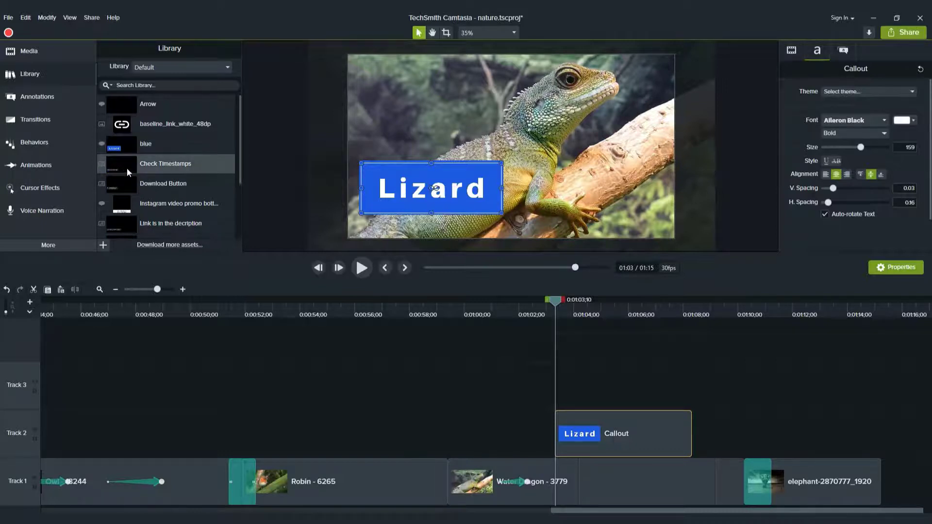
- Place the Check Timestamps and Download Button assets from the Default library over the lizard frame at 0:01:03;10
left_click_drag(125, 167, 606, 195)
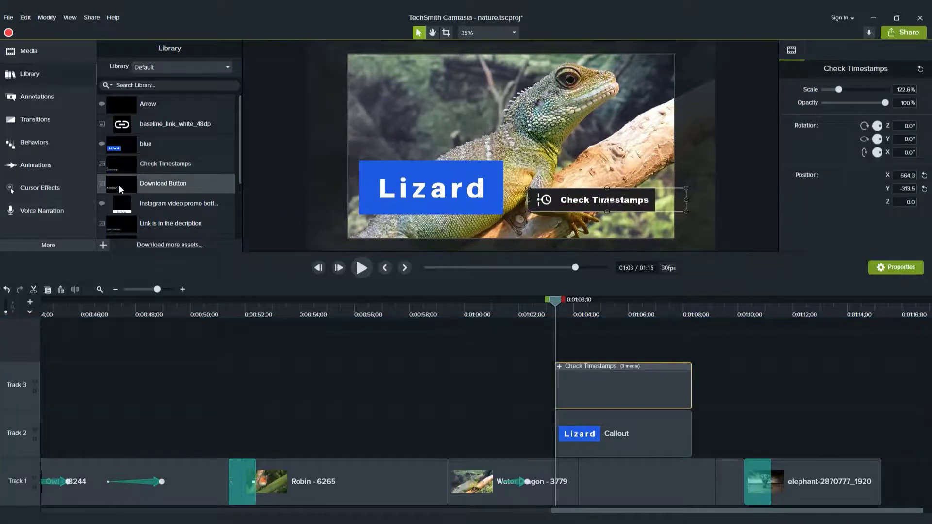
left_click_drag(121, 188, 577, 142)
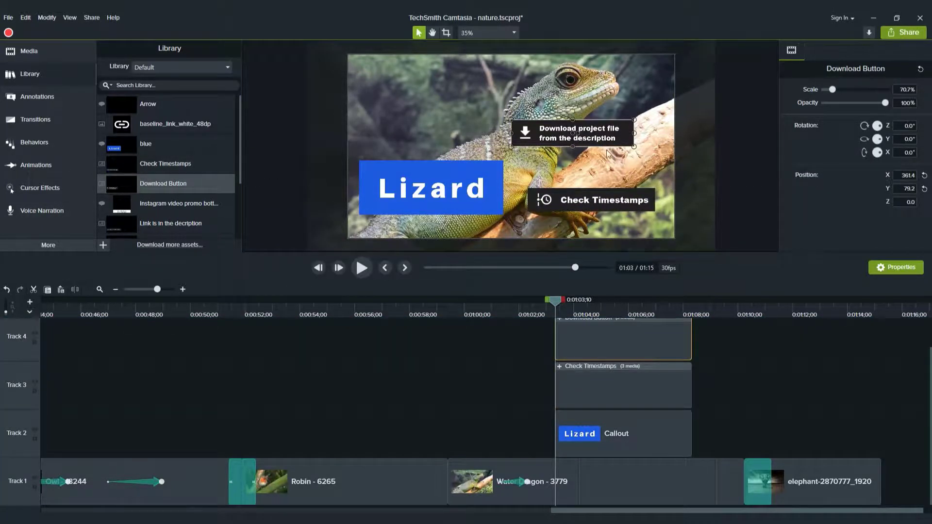
left_click(765, 158)
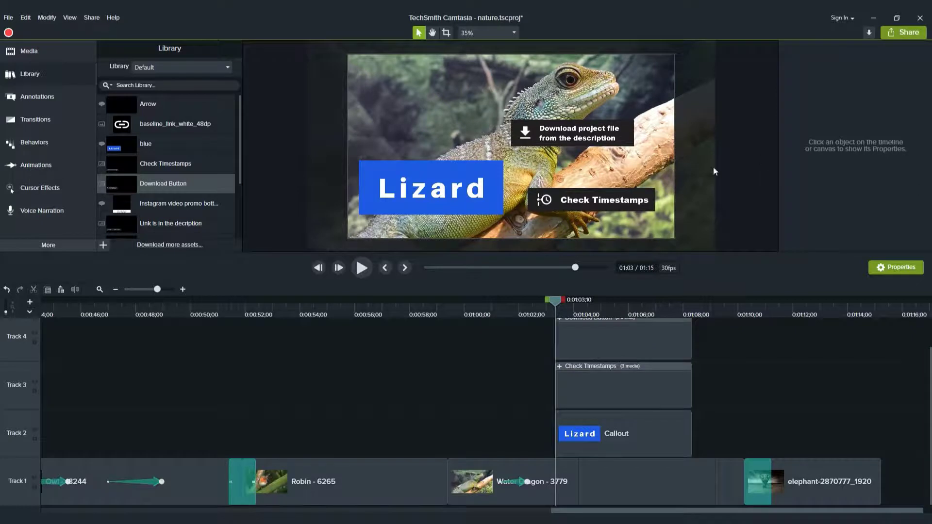
- Delete the three overlays above the Water Dragon clip and the "blue" asset from the Default library
left_click_drag(525, 320, 604, 430)
key("Delete")
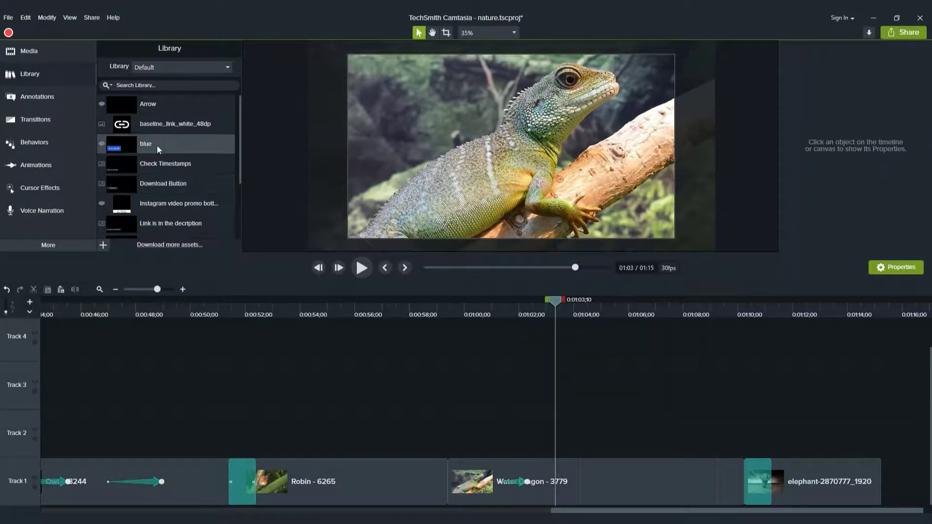
key("Delete")
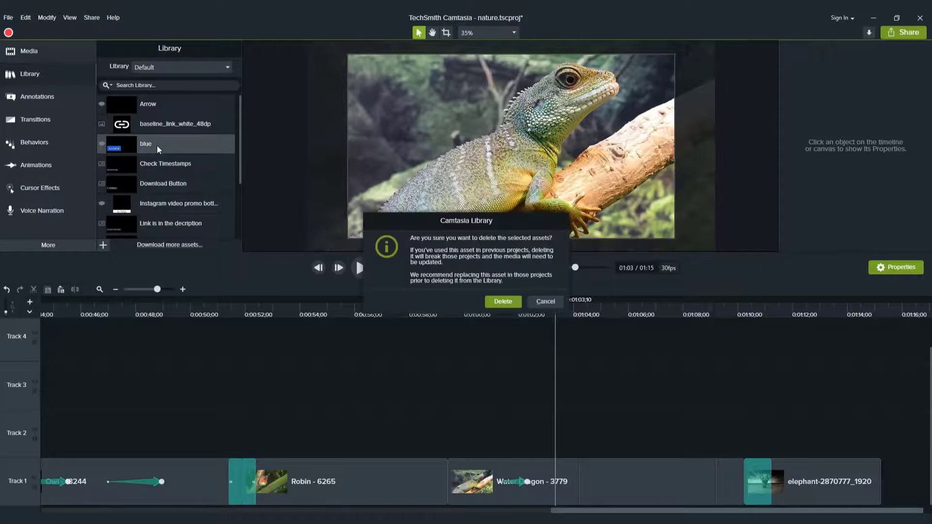
left_click(503, 302)
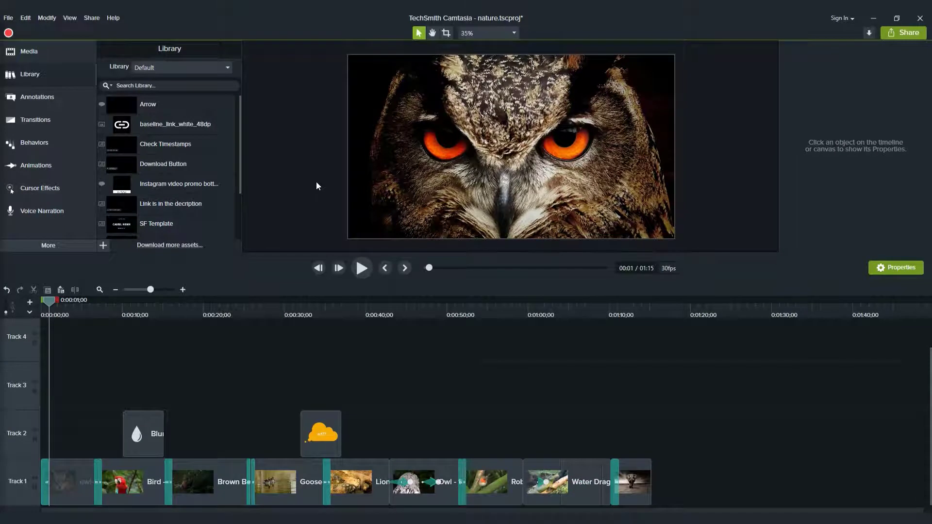
- Add a plain text callout reading "Focus" over the opening owl clip at 0:00:01;00 and look through its font style and colour options
left_click(22, 98)
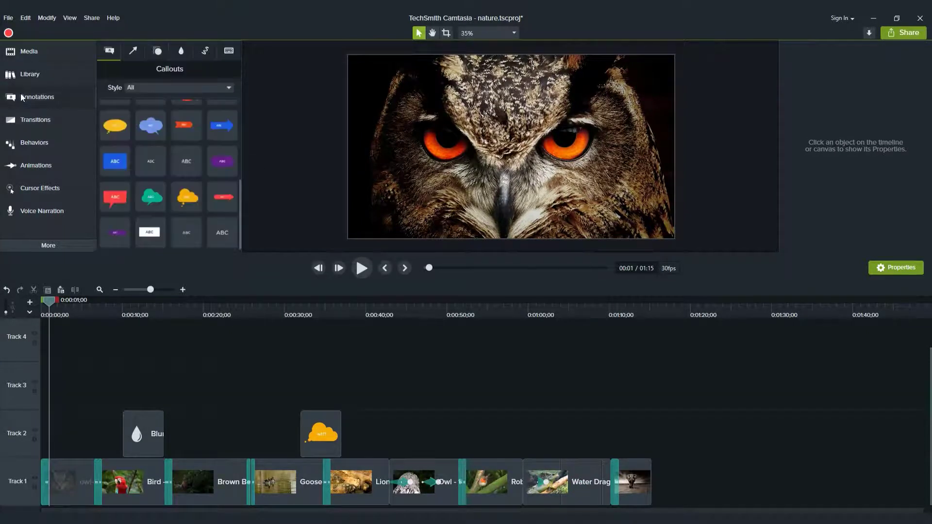
left_click_drag(186, 161, 601, 166)
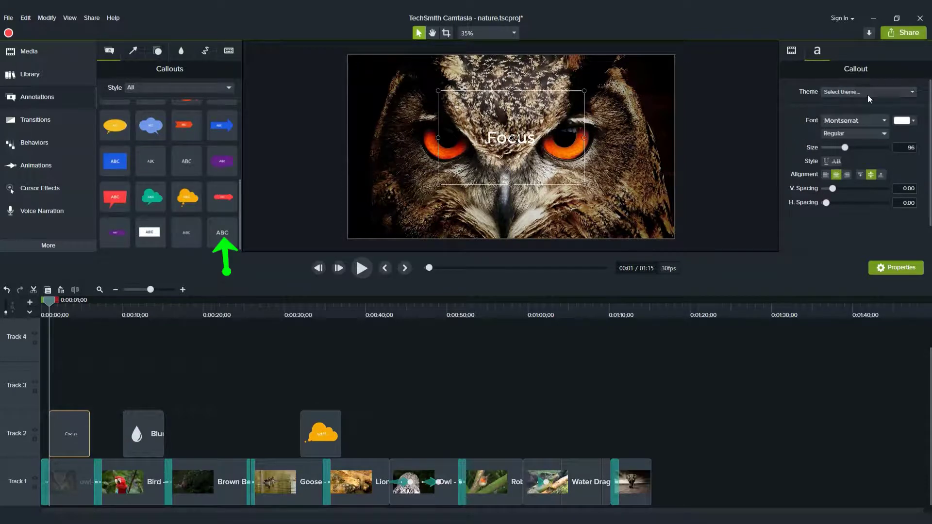
left_click(876, 133)
left_click(918, 125)
left_click(919, 124)
left_click(765, 151)
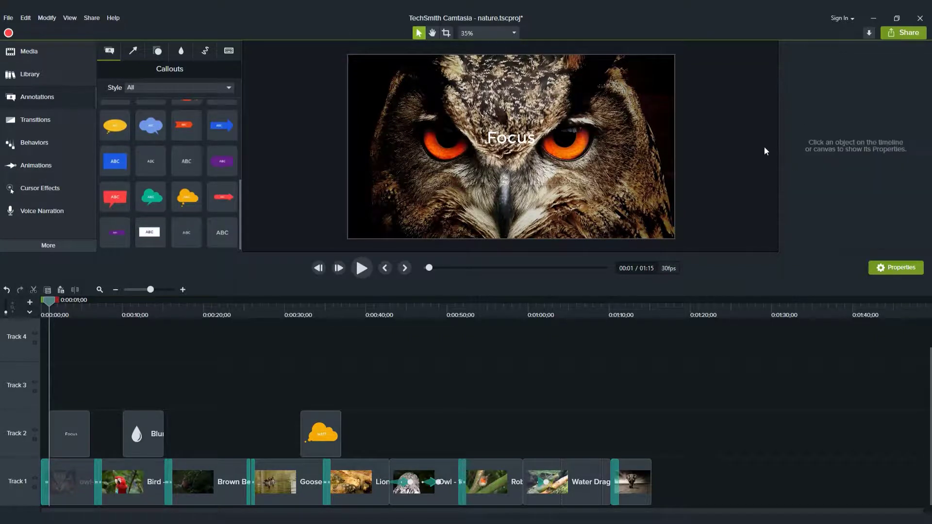
- Delete the "Focus" text callout from the opening owl clip
left_click(515, 153)
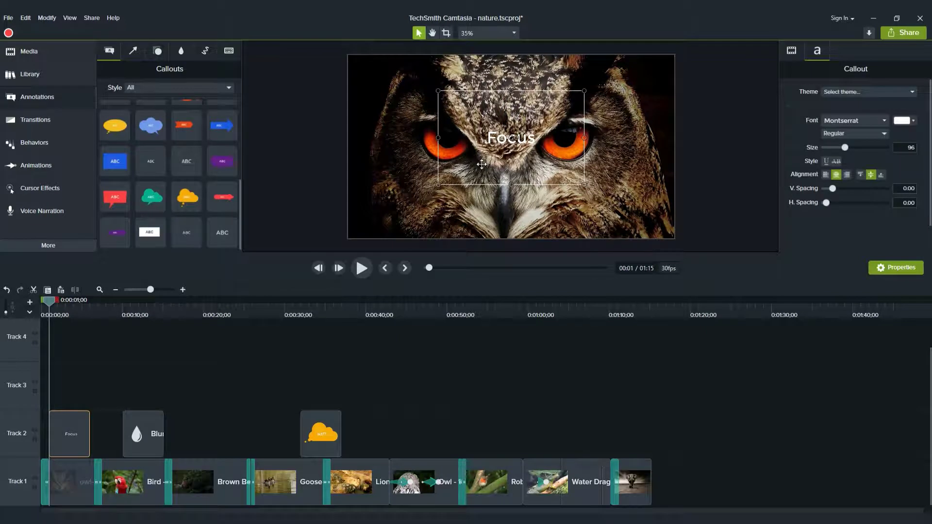
key("Delete")
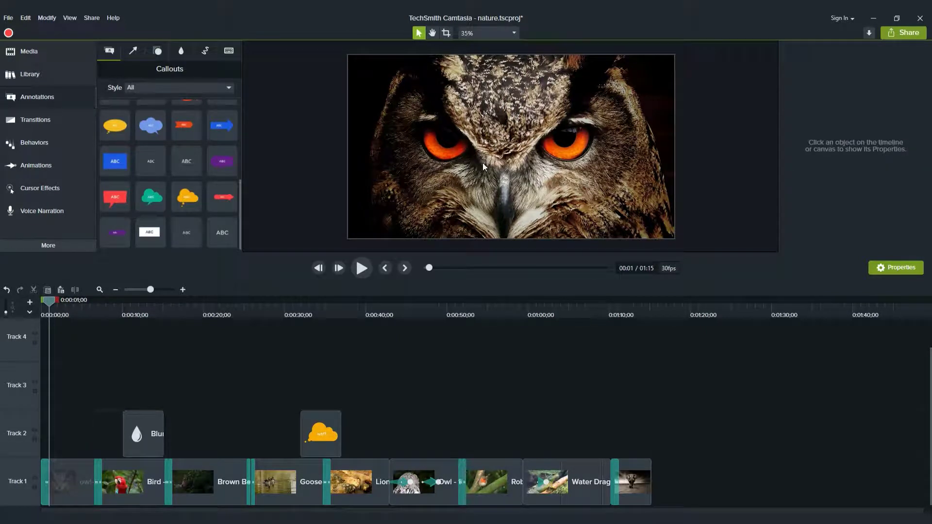
- Add the Crossing lower third from the Camtasia 2019 library over the opening owl clip at 0:00:01;00
left_click(27, 74)
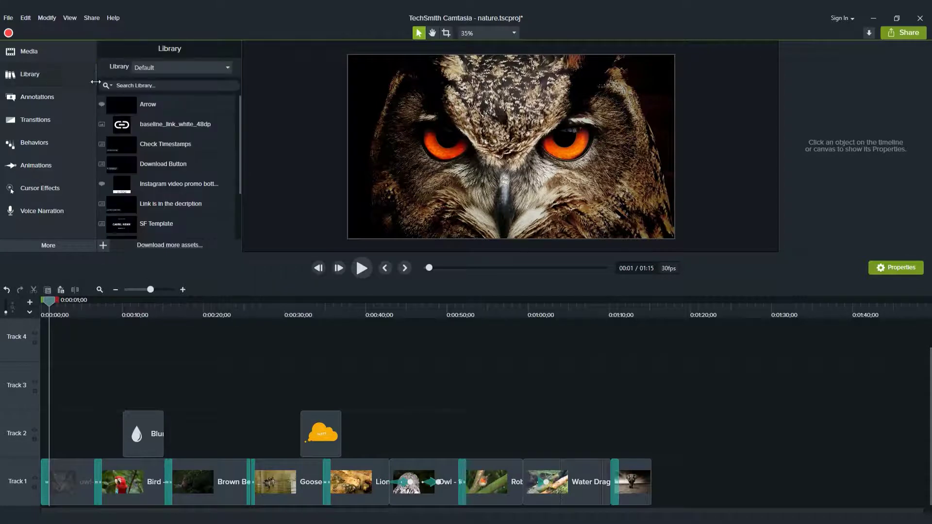
left_click(173, 68)
left_click(186, 90)
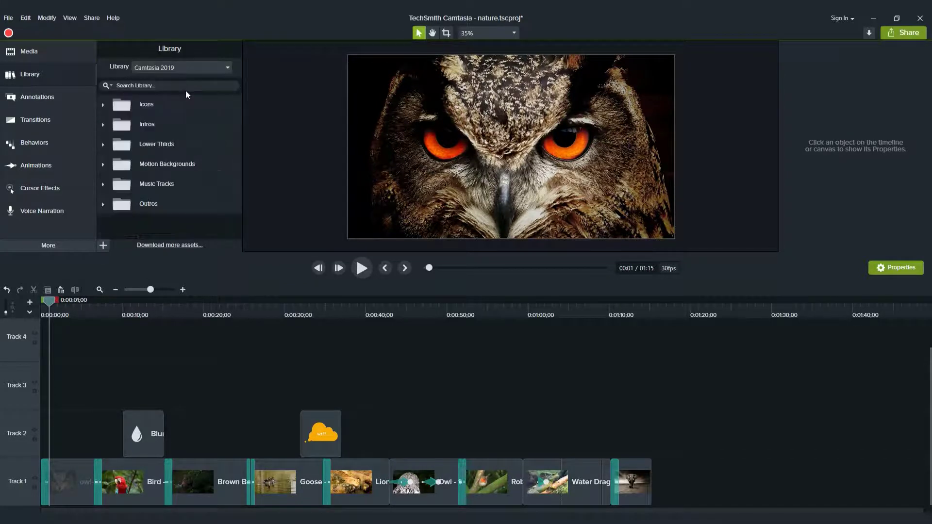
left_click(103, 144)
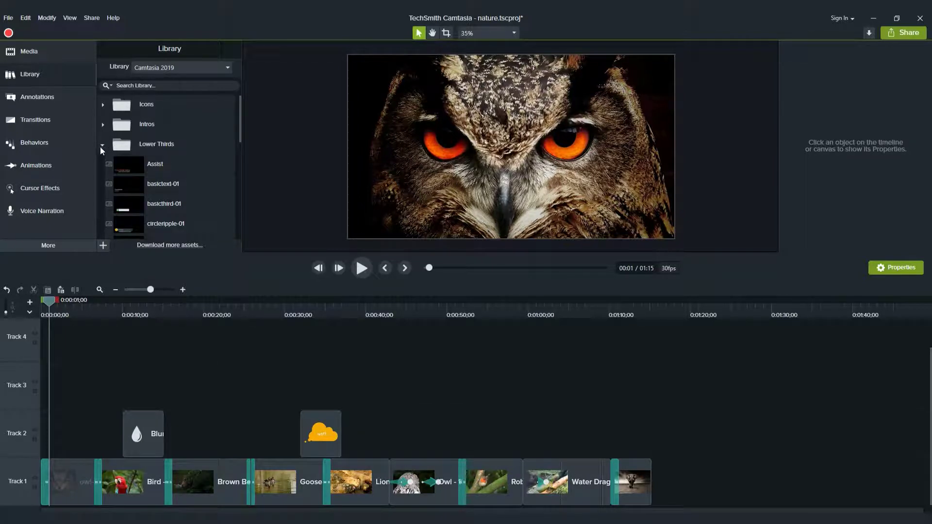
scroll(195, 175, "down", 3)
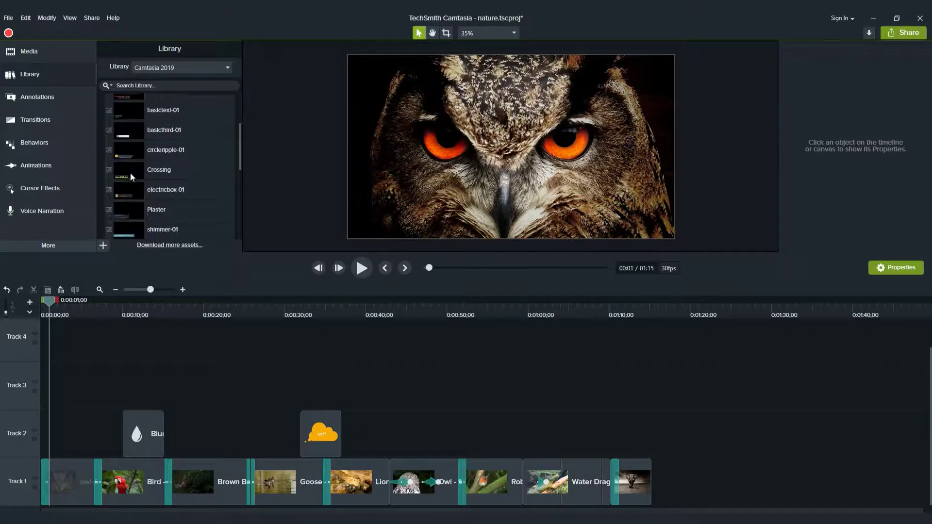
left_click_drag(130, 173, 350, 174)
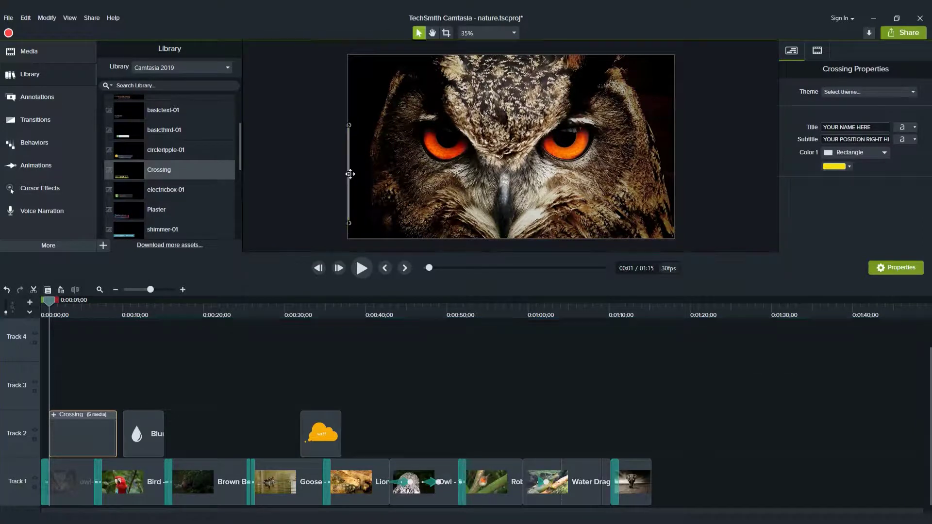
- Play the Crossing lower third, move it to the horizontal centre of the frame, and return the playhead to 0:00:01;00
left_click(362, 268)
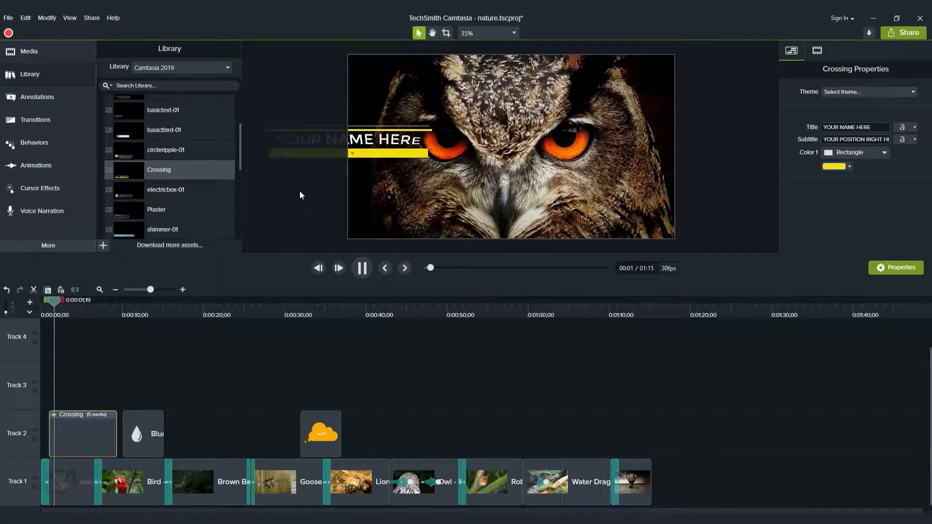
left_click(362, 268)
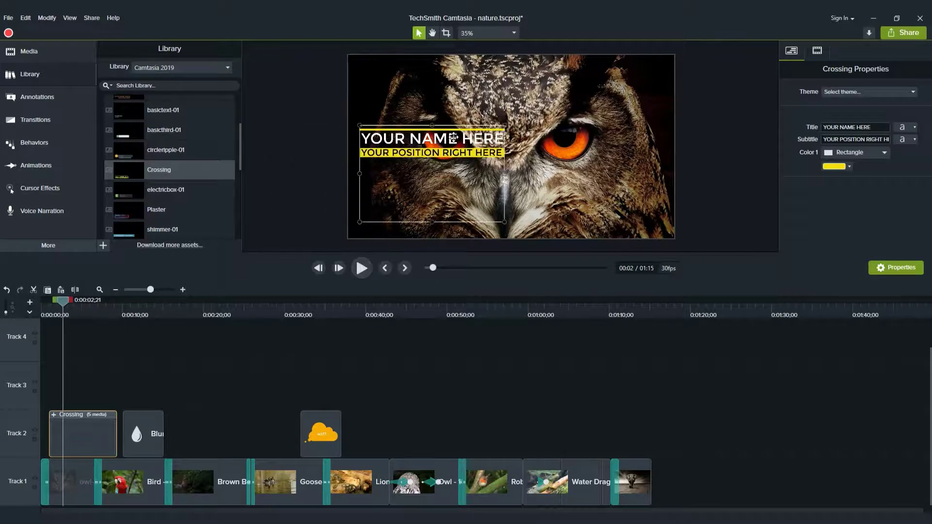
left_click_drag(453, 137, 528, 126)
left_click_drag(67, 301, 52, 302)
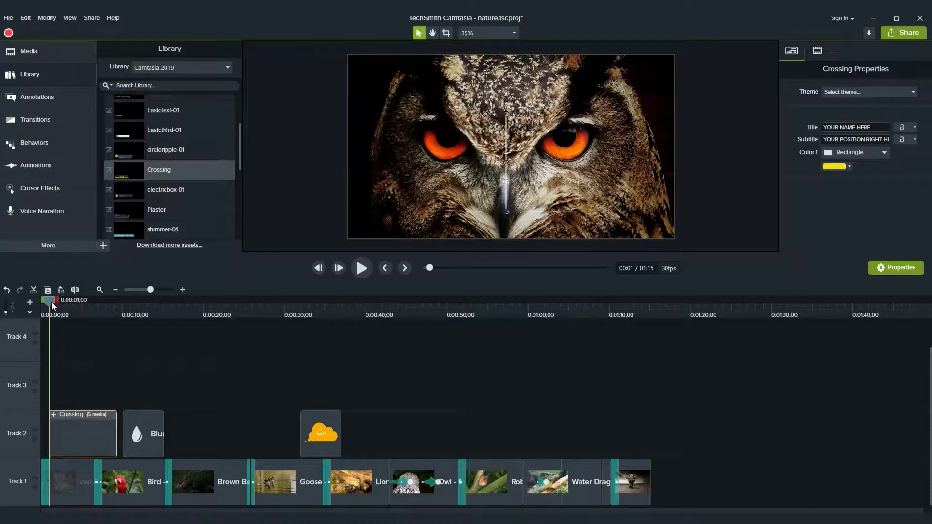
- Play the Crossing lower third over the opening owl clip once more, then delete it from the timeline
key("space")
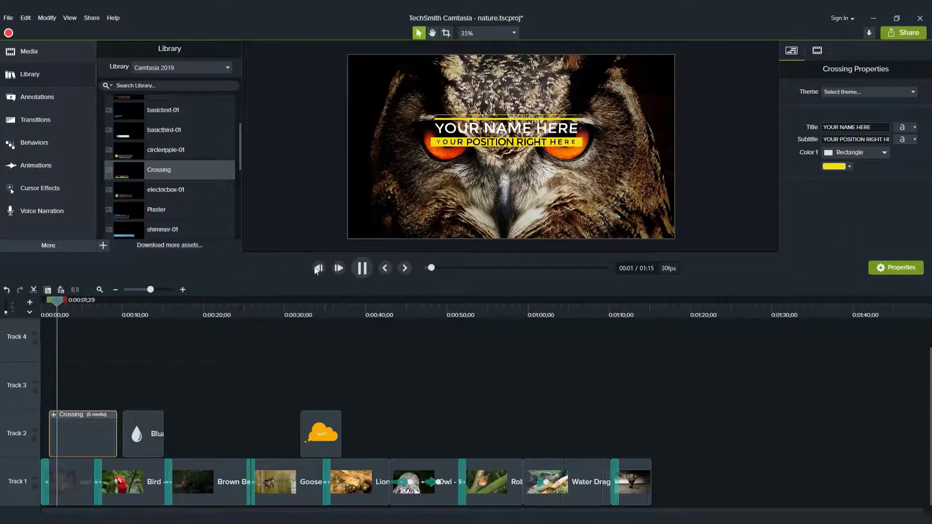
left_click(363, 269)
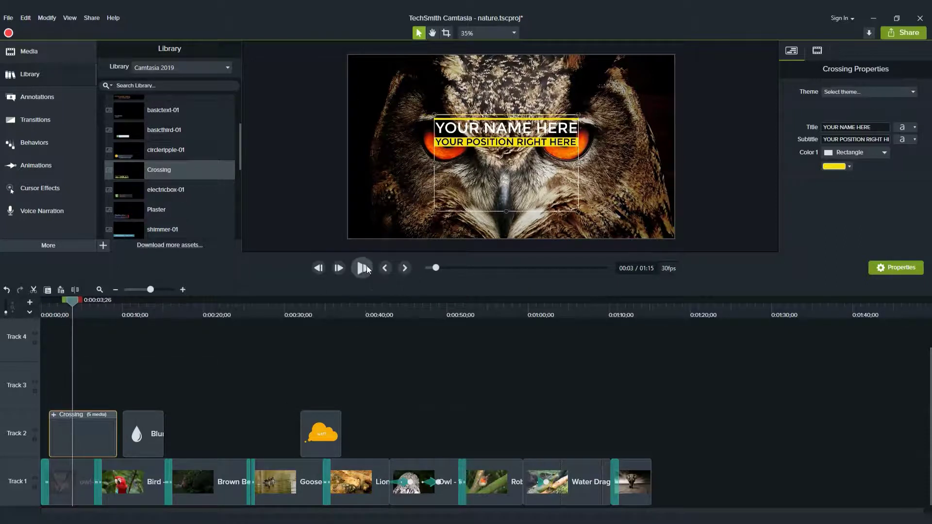
key("Delete")
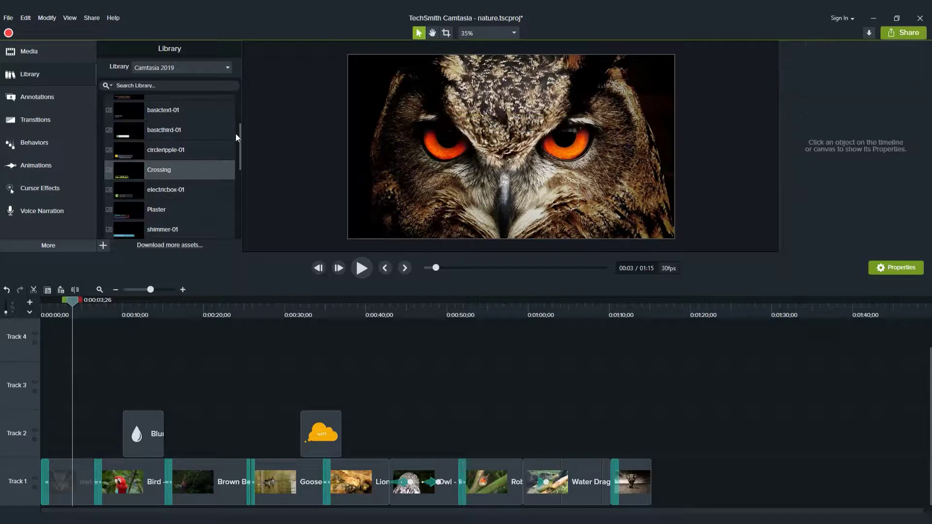
- Try out the fadingsquares intro from the library at 0:00:03;26, play its opening, and remove it
scroll(144, 133, "up", 3)
left_click(111, 124)
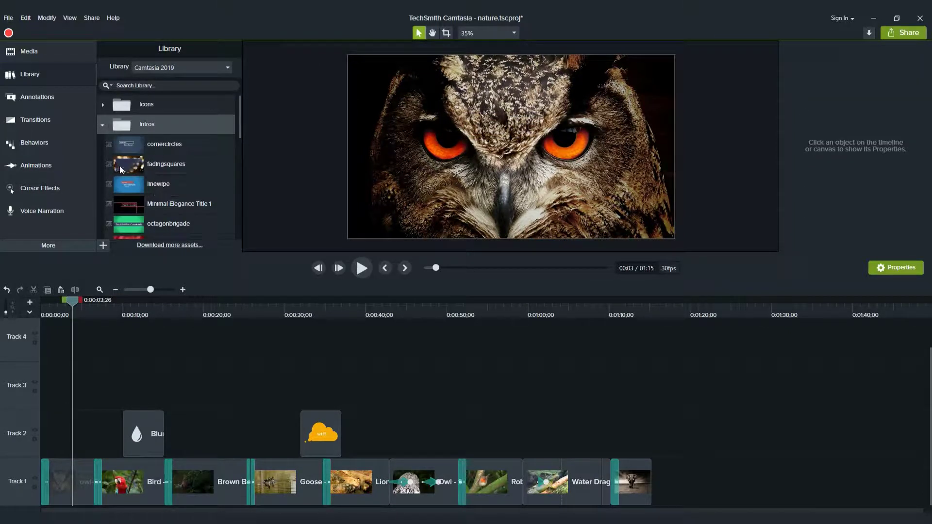
left_click_drag(127, 166, 527, 193)
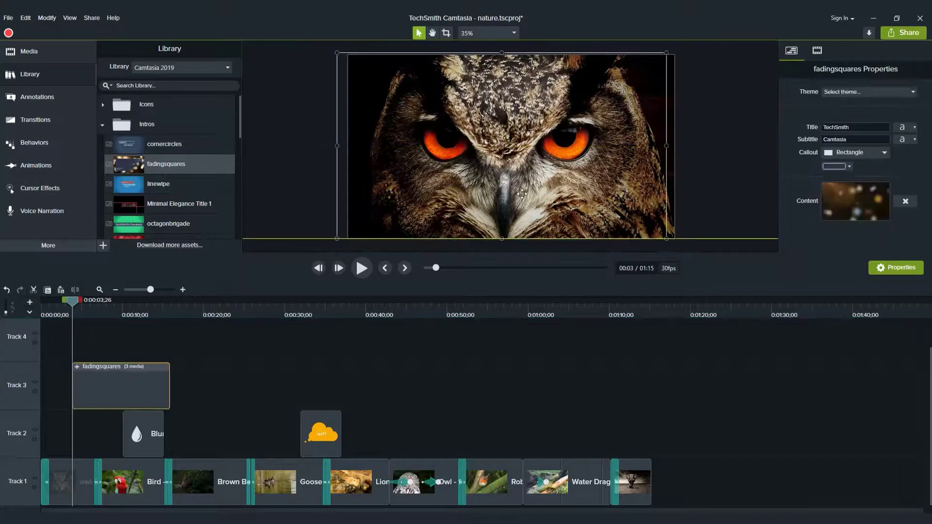
left_click(368, 270)
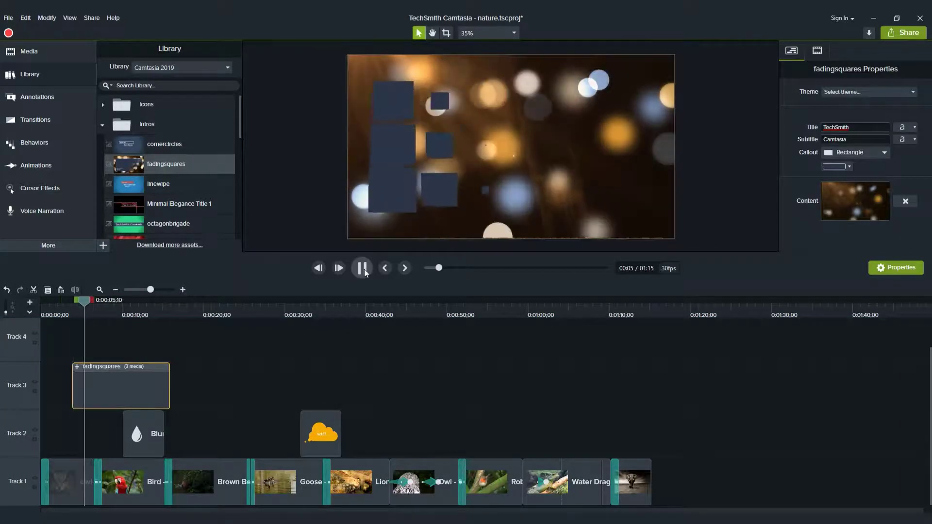
key("space")
key("Delete")
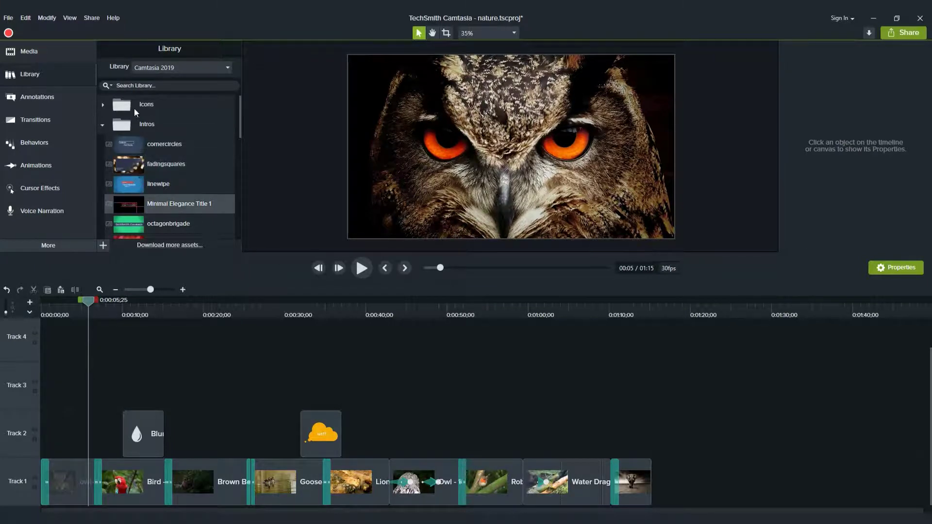
- Try out the Minimal Elegance Title 1 intro on Track 3 at 0:00:05;25 and remove it
right_click(146, 204)
left_click(167, 207)
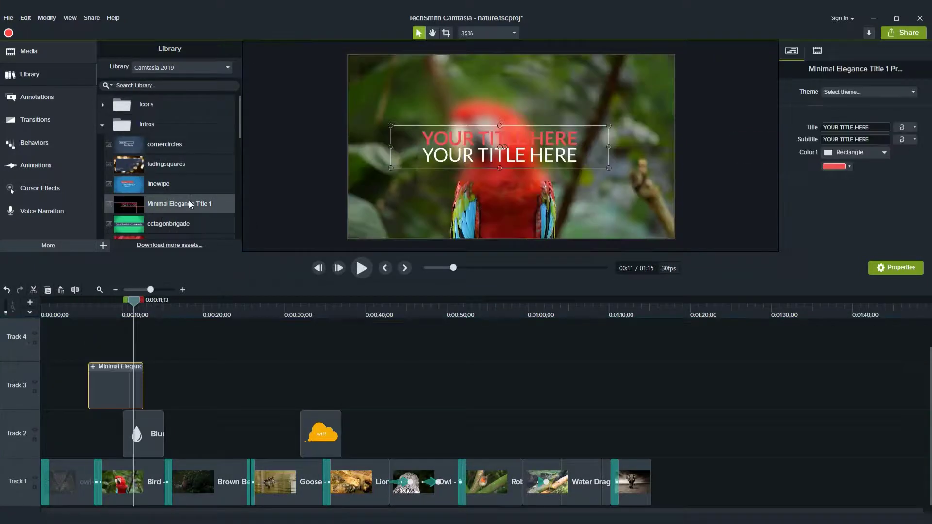
scroll(188, 199, "down", 3)
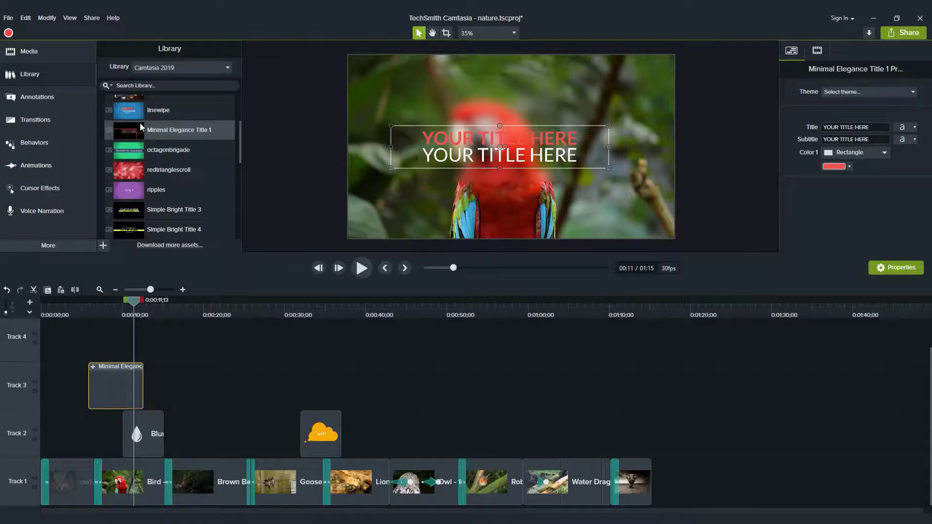
key("Delete")
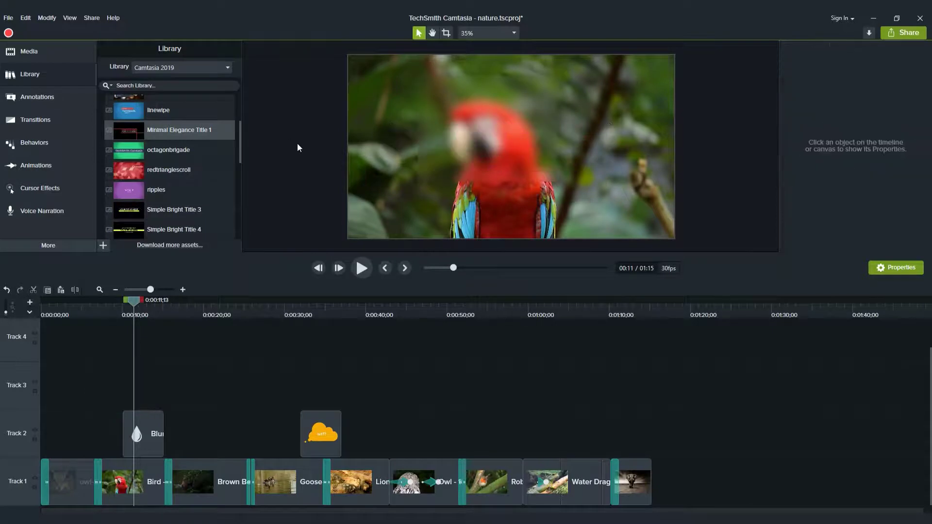
- Try out the Simple Bright Title 3 intro over the parrot clip at 0:00:11;13, play it, and remove it
left_click_drag(128, 211, 509, 138)
left_click(361, 270)
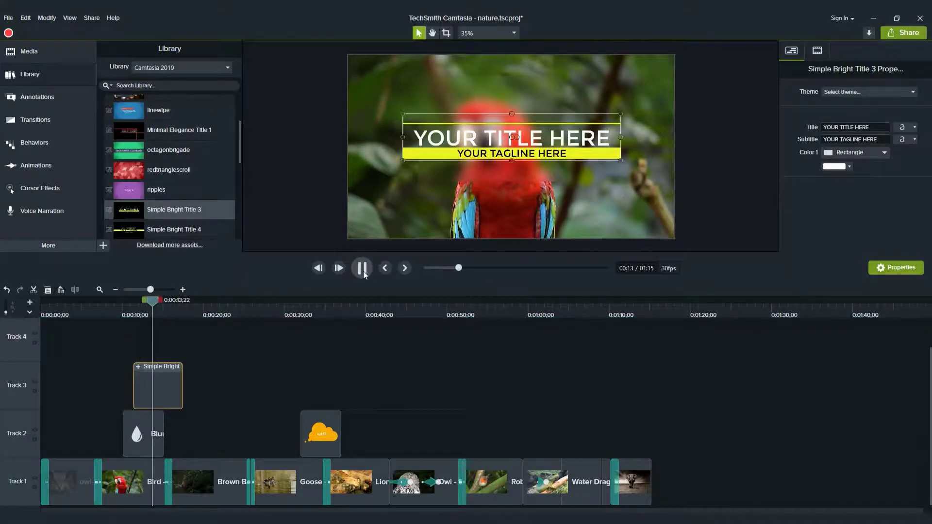
left_click(363, 271)
key("Delete")
- Move the playhead to 0:00:23;22 over the bear clip and collapse the Intros folder in the library
mouse_move(149, 301)
left_mouse_down()
mouse_move(72, 301)
mouse_move(234, 293)
left_mouse_up()
left_click(34, 97)
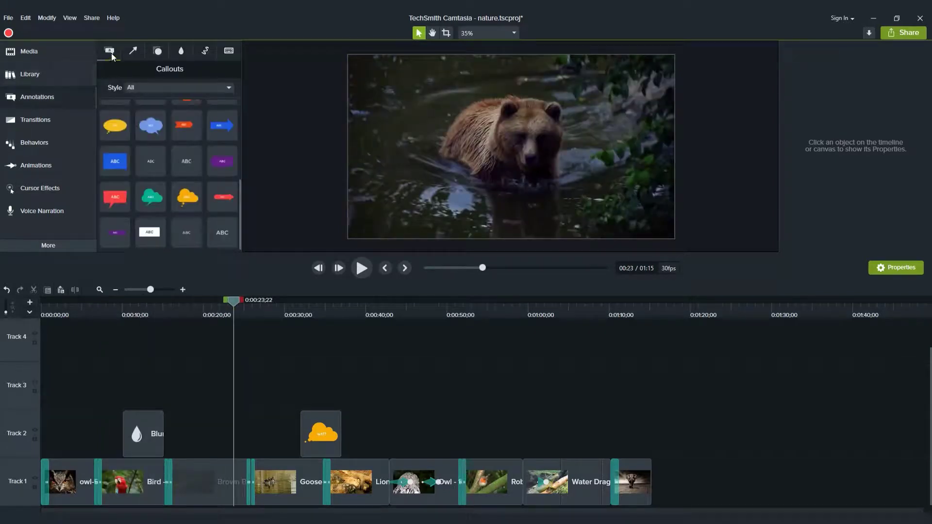
left_click(39, 78)
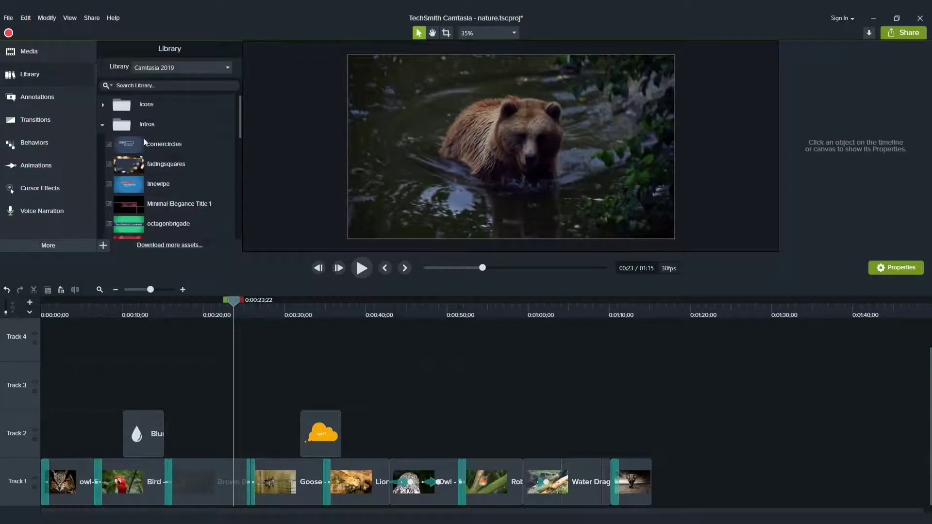
left_click(103, 125)
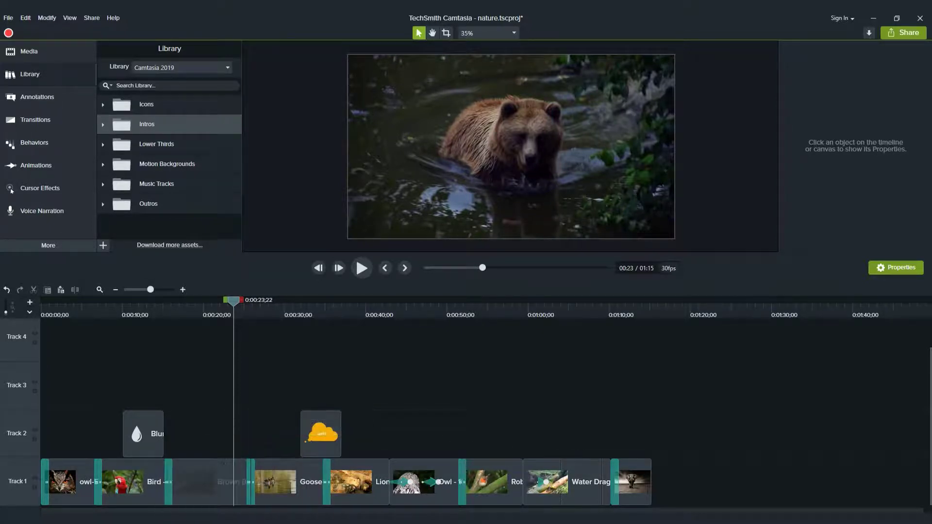
- Switch to YouTube Studio, open the Audio library, and filter the free music to Attribution not required
left_click(292, 478)
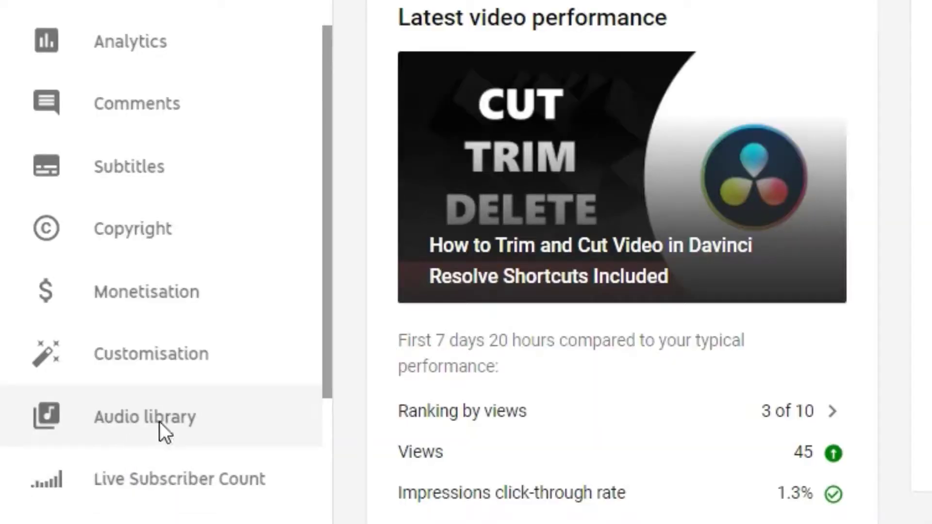
left_click(157, 422)
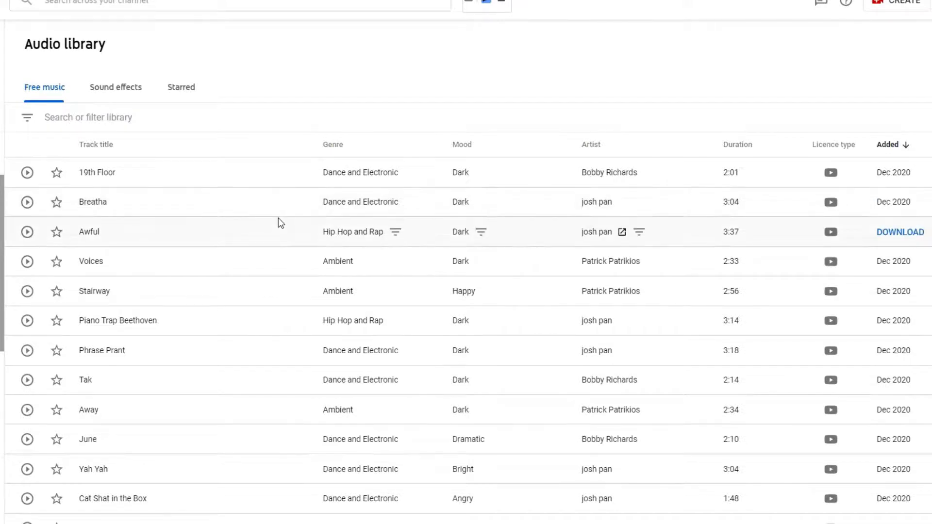
left_click(30, 119)
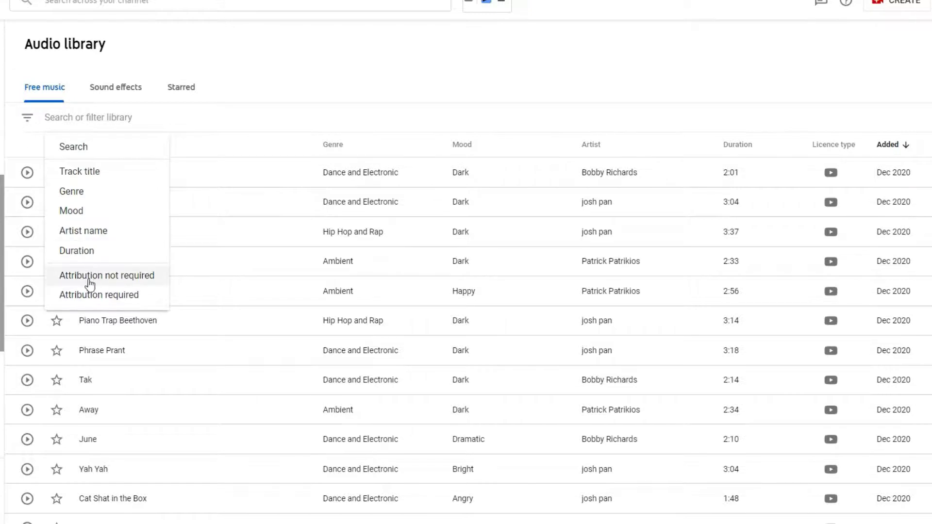
left_click(133, 282)
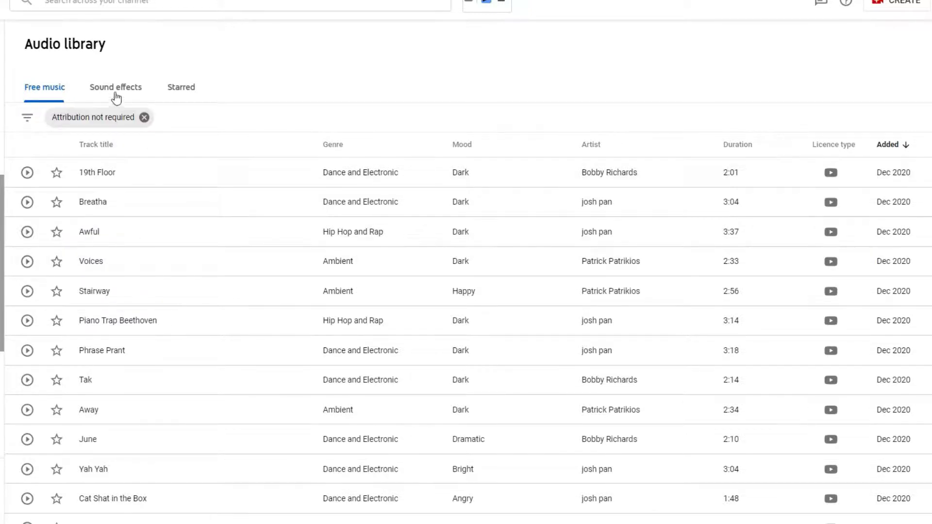
- Narrow the free music to the Happy mood and download the track Stairway as an MP3 file
left_click(27, 119)
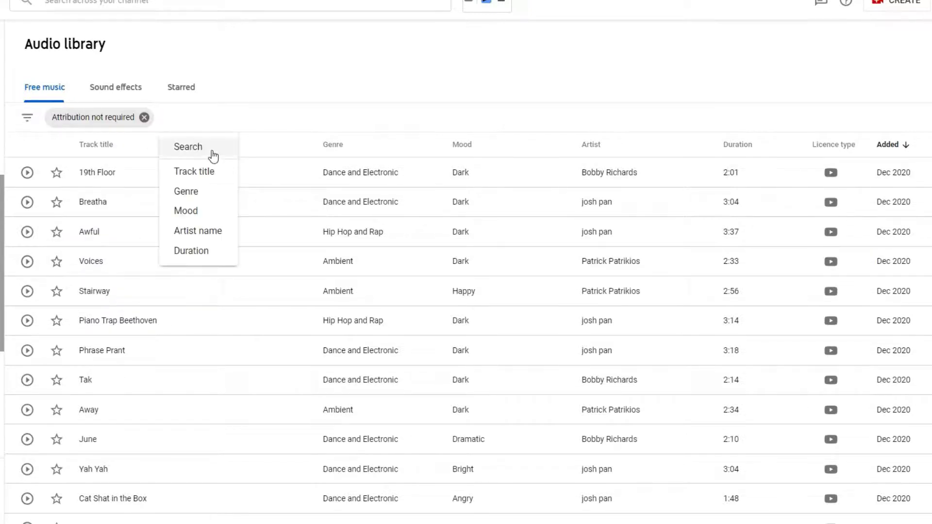
left_click(198, 211)
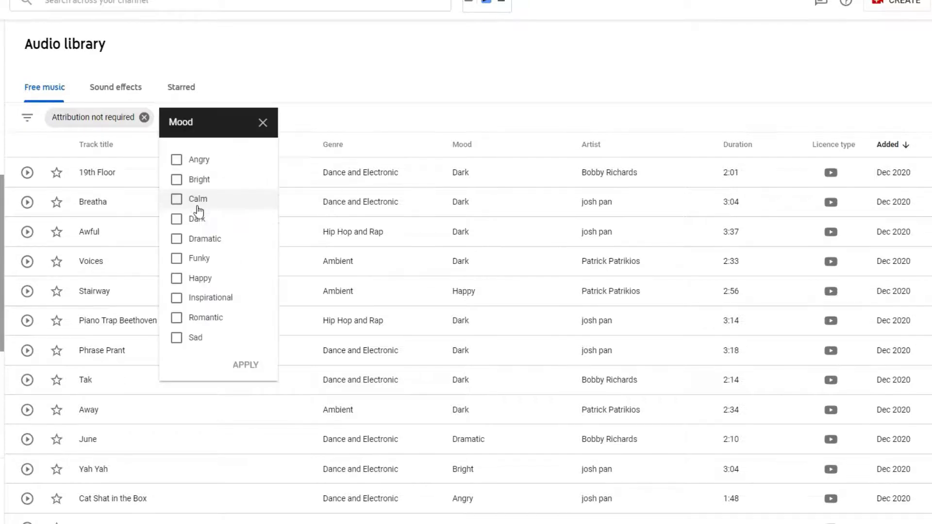
left_click(177, 278)
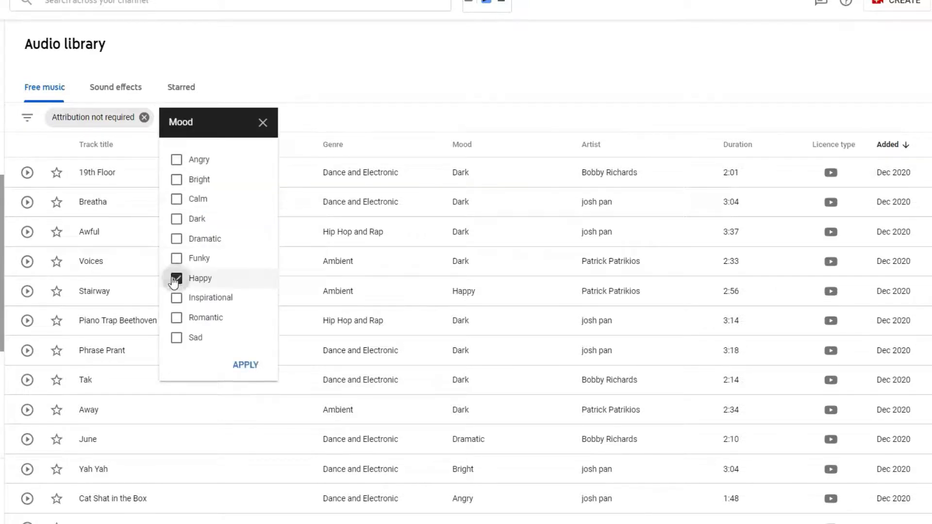
left_click(245, 366)
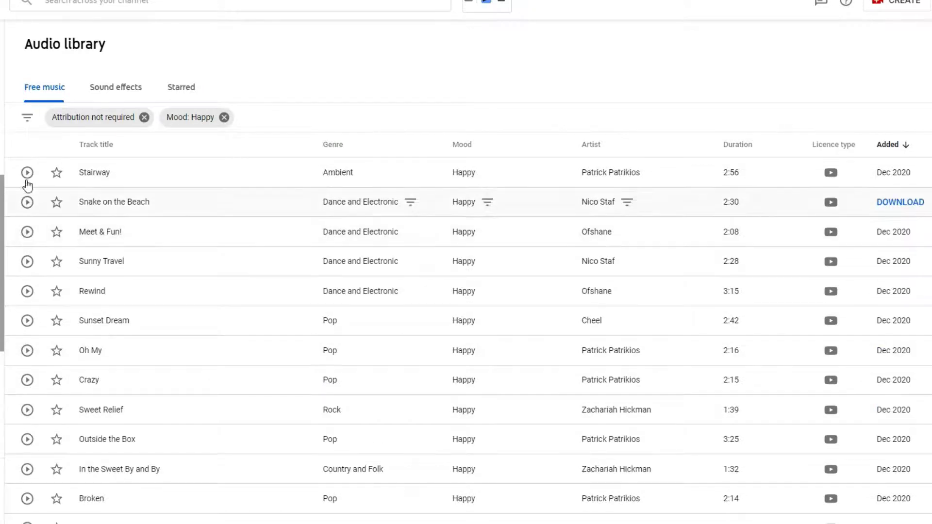
left_click(901, 174)
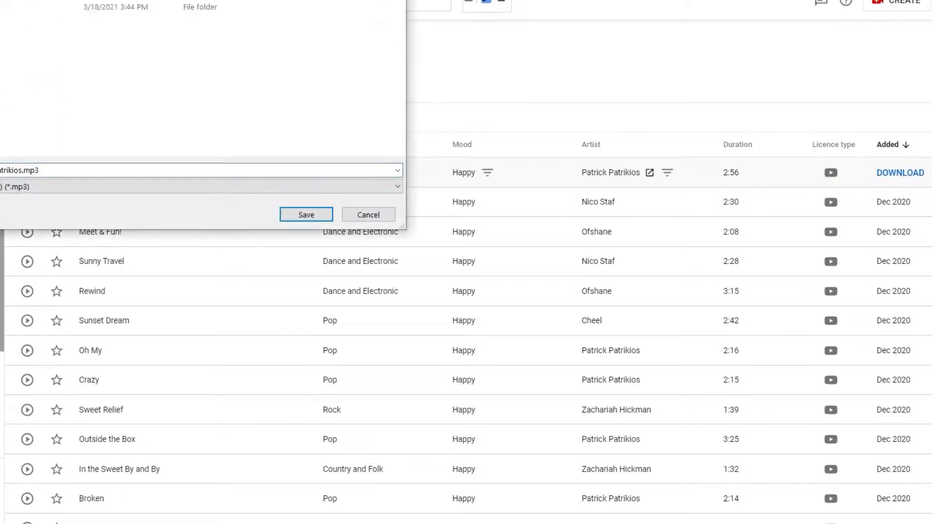
key("Return")
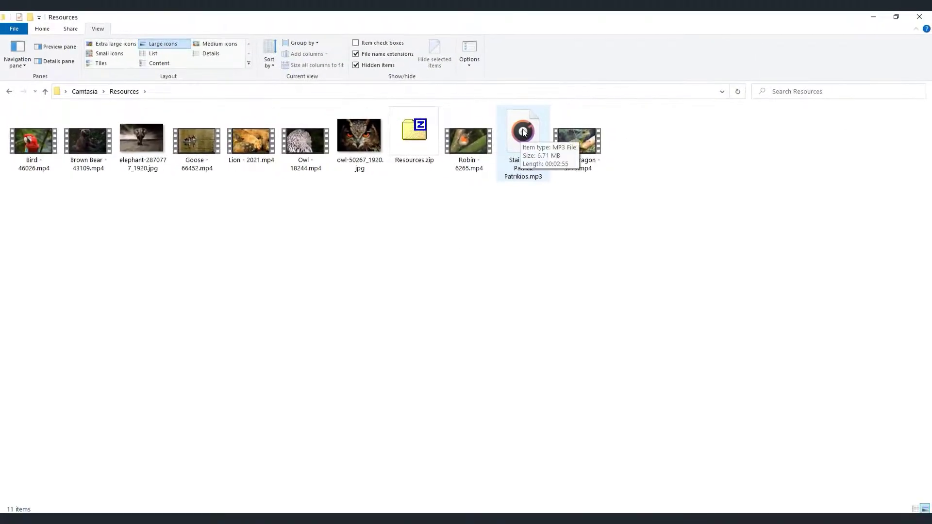
- Bring the Stairway MP3 from the Resources folder into the Camtasia timeline and place it at the start of Track 3
left_click_drag(507, 217, 144, 378)
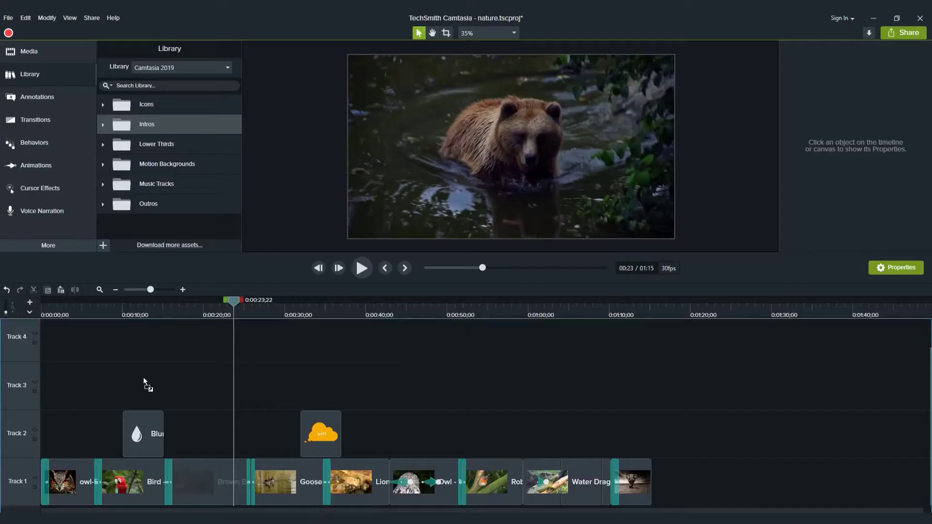
left_click_drag(306, 393, 426, 372)
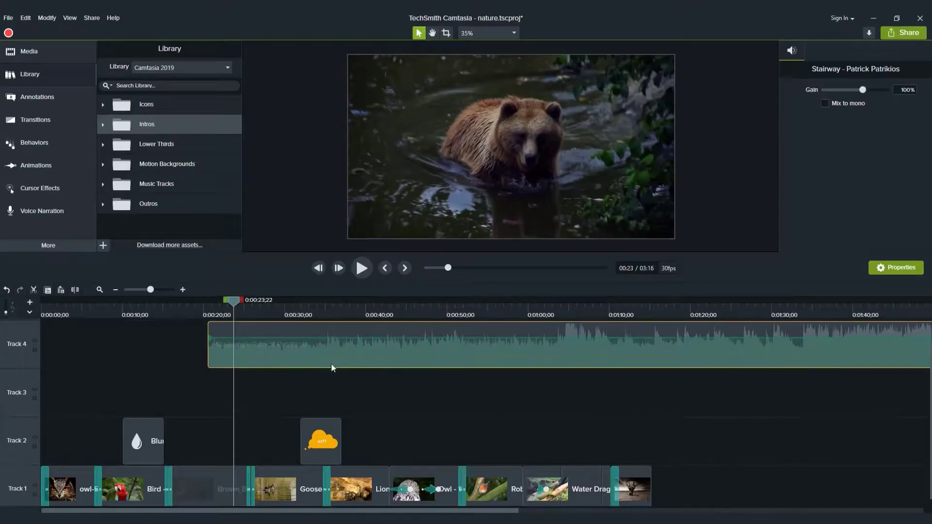
left_click_drag(331, 363, 196, 421)
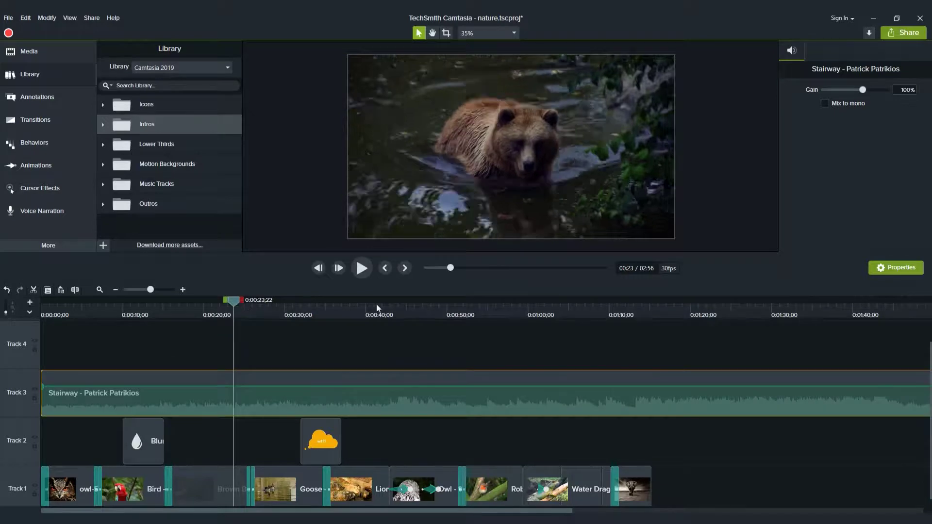
- Split the Stairway music at 0:01:15;07, where the video ends, and delete the part beyond it
left_click(651, 311)
key("s")
left_click(687, 396)
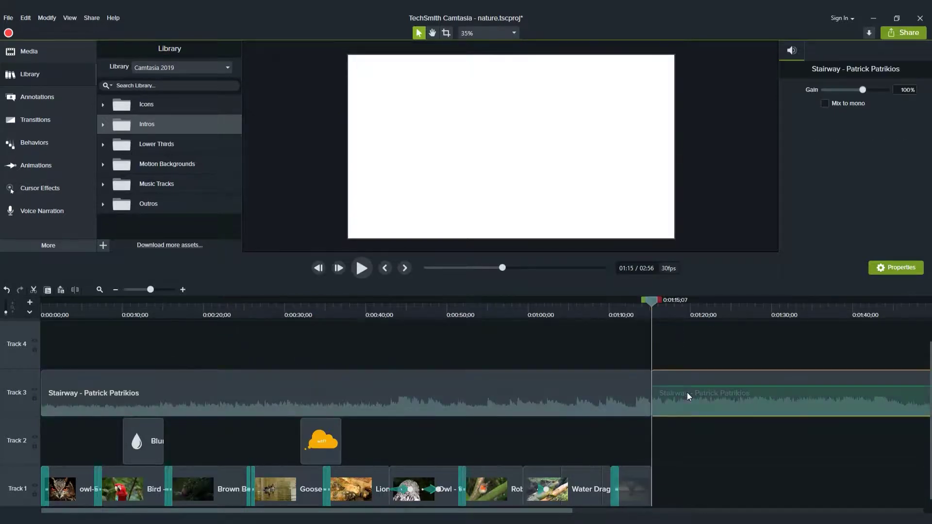
key("Delete")
- Apply the Audio Compression effect to the Stairway music clip on Track 3
left_click_drag(647, 305, 559, 310)
left_click(468, 372)
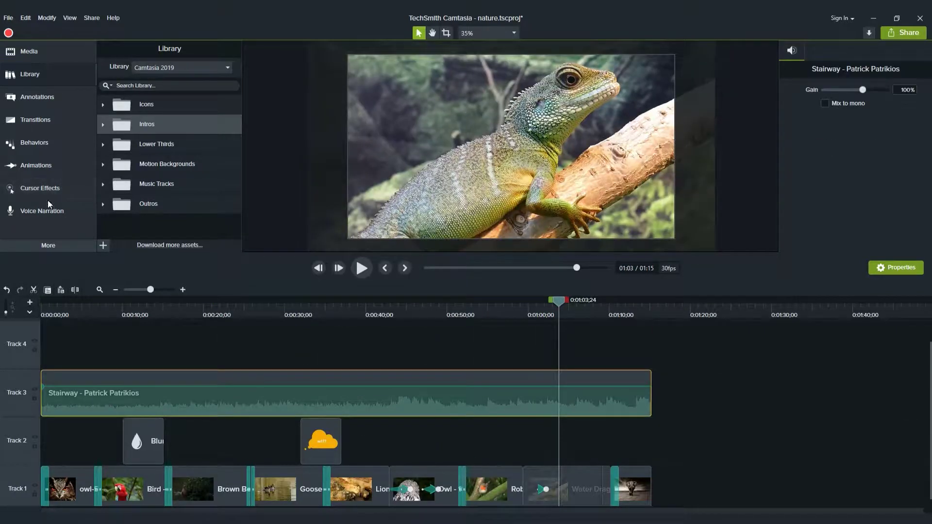
left_click(45, 246)
left_click(133, 241)
left_click_drag(202, 84, 270, 393)
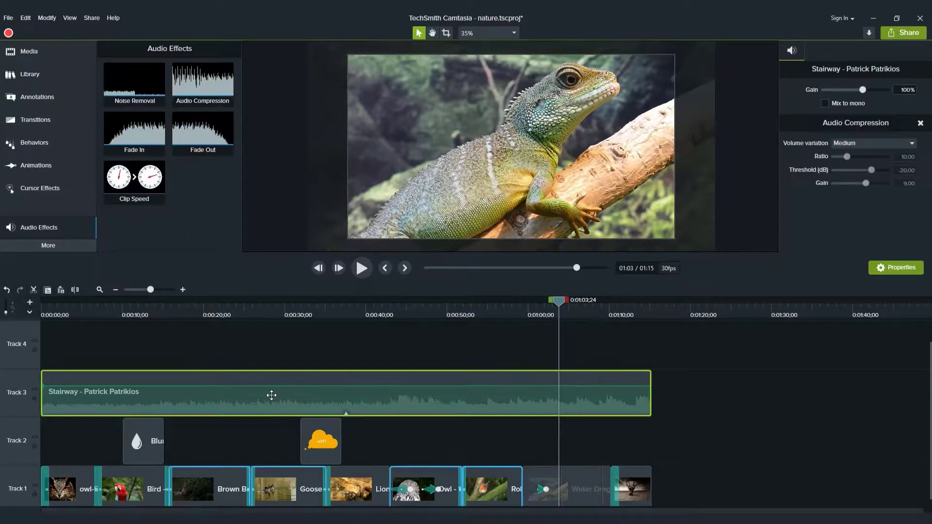
left_click(670, 420)
- Place the playhead at 0:00:56;12 on the robin clip and look through the available cursor effects, including the right-click ones
left_click(499, 301)
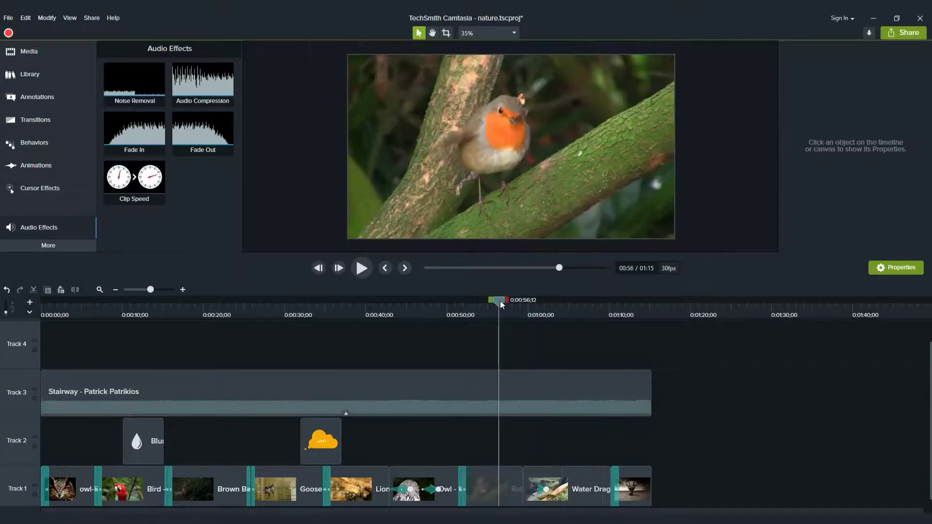
left_click(43, 166)
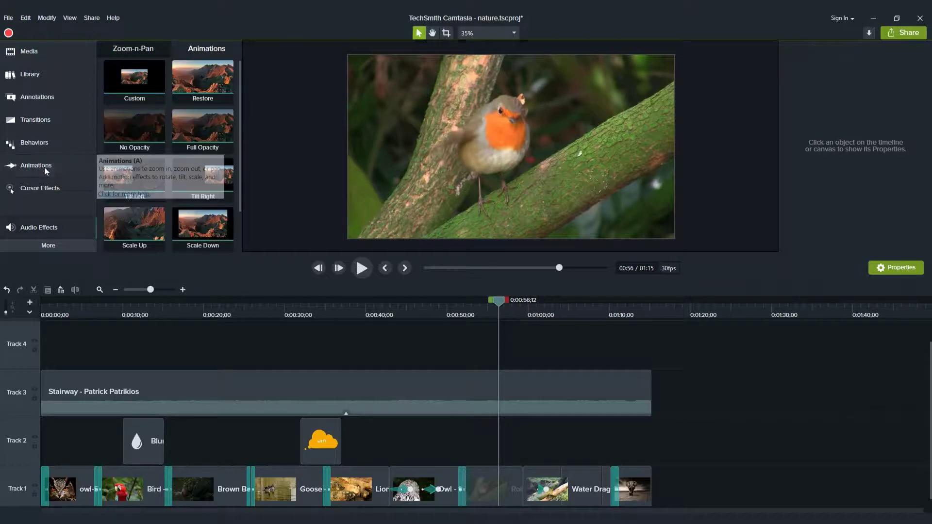
left_click(36, 185)
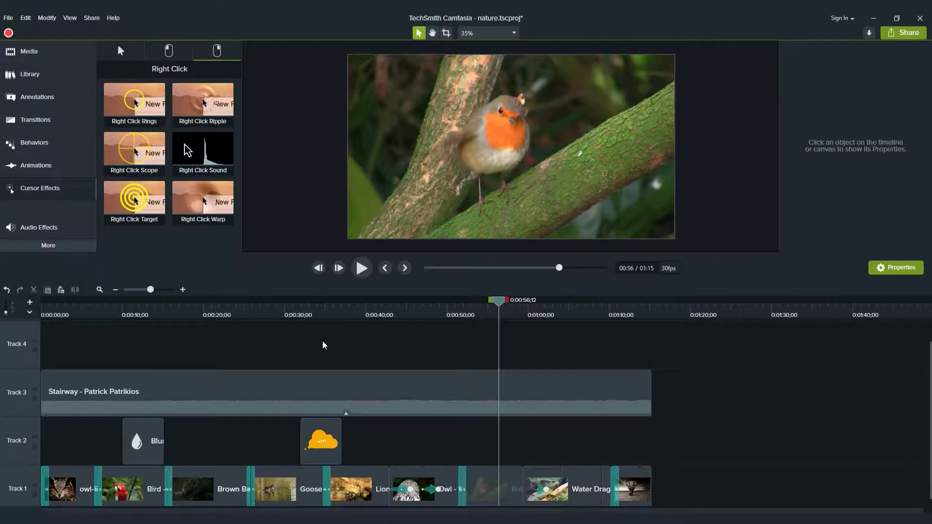
- Open the screen recorder, choose the 640x480 recording area and move it over the middle of the Resources folder window
left_click(9, 33)
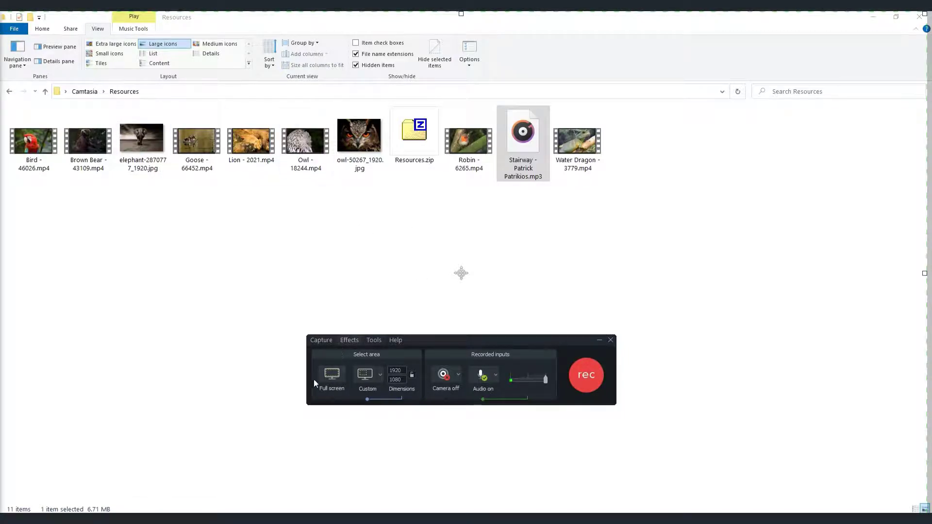
left_click(380, 376)
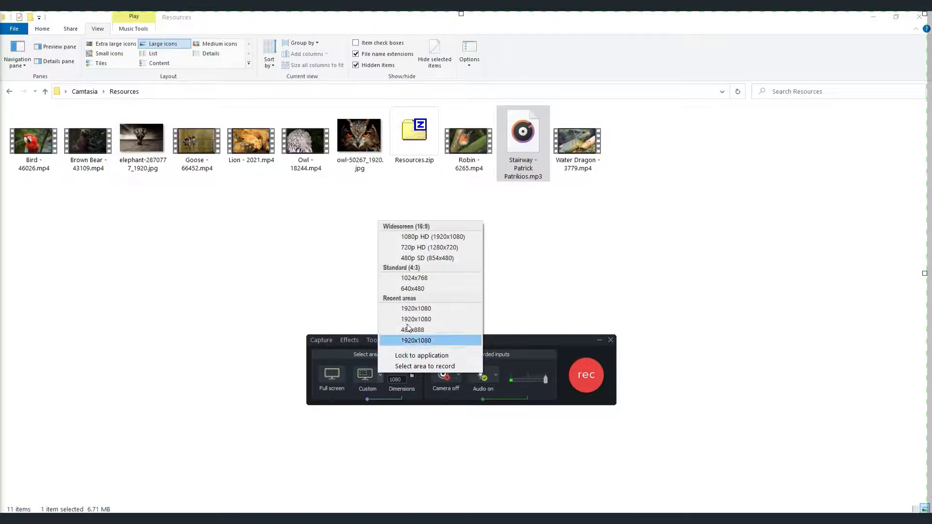
left_click(418, 288)
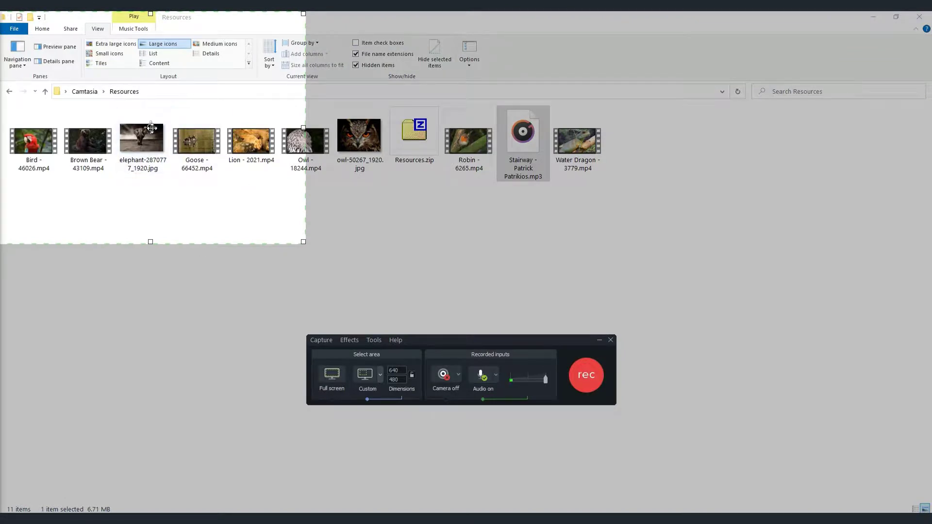
left_click_drag(152, 128, 445, 215)
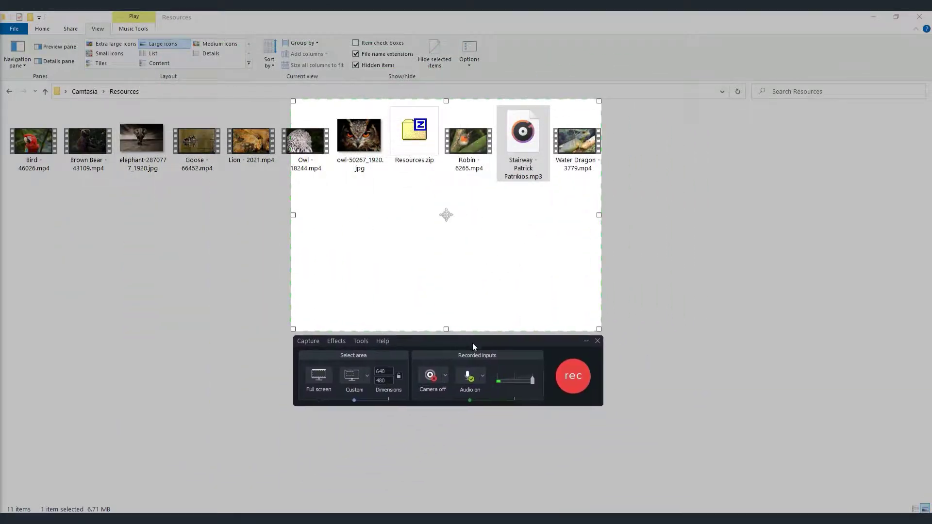
mouse_move(473, 342)
left_mouse_down()
mouse_move(461, 346)
mouse_move(474, 341)
left_mouse_up()
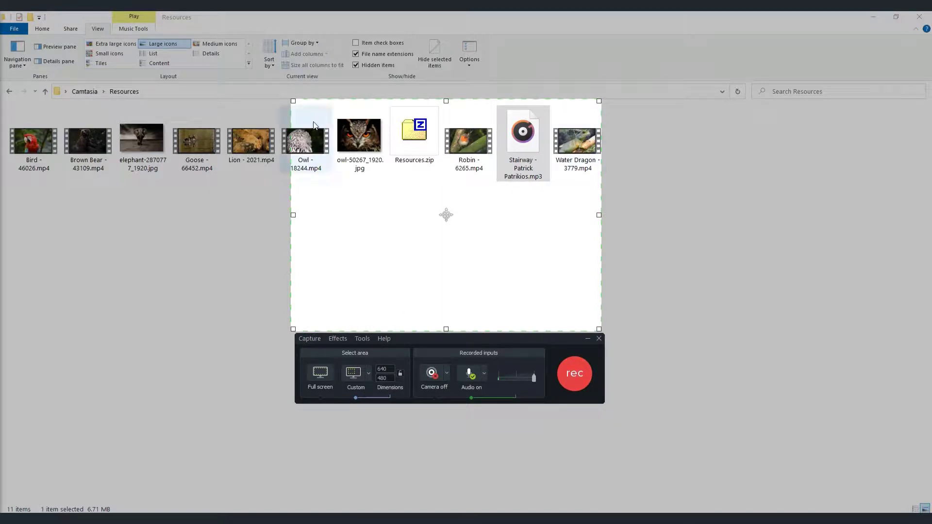
- Set the recorder to capture the full screen, check the available camera sources and include system audio
left_click(321, 374)
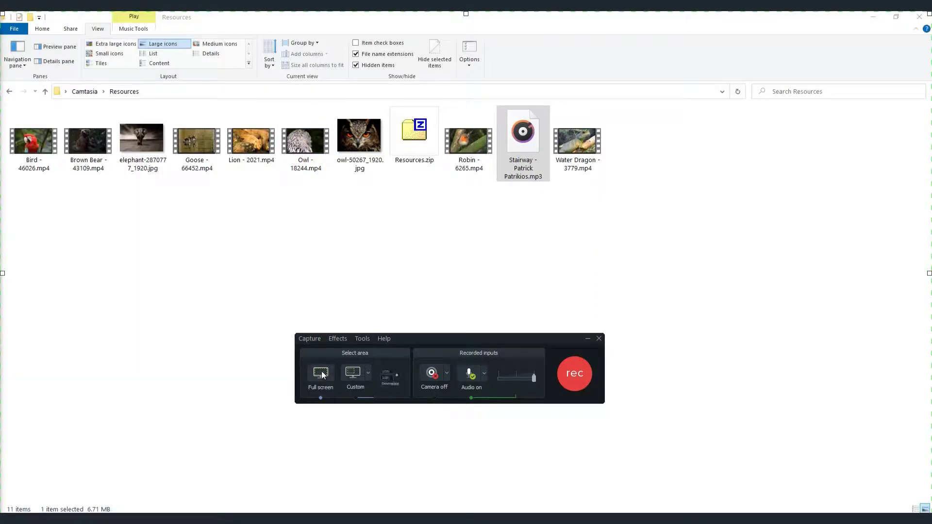
left_click(447, 375)
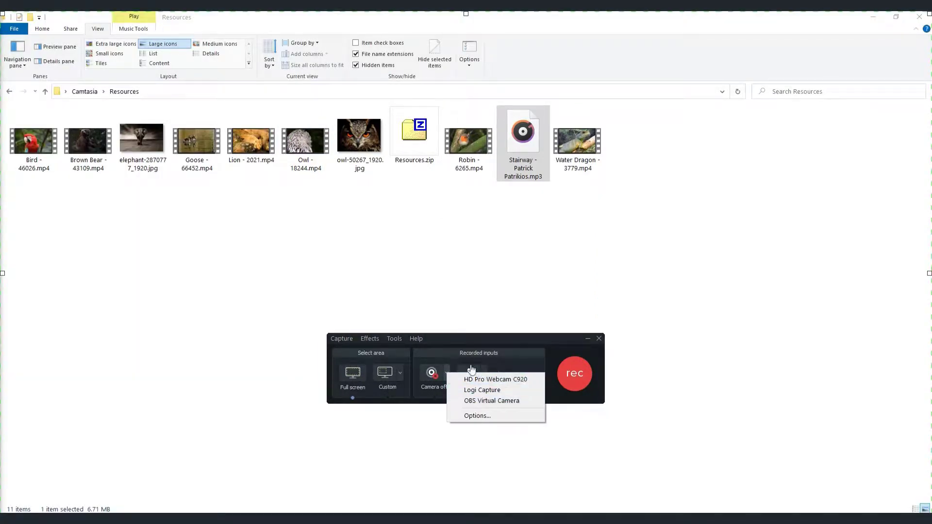
left_click(459, 343)
left_click(484, 374)
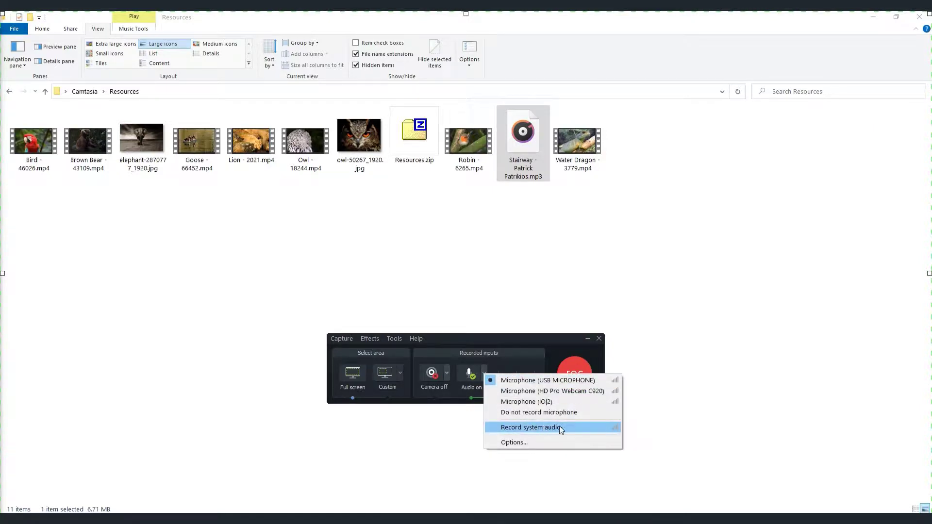
left_click(531, 428)
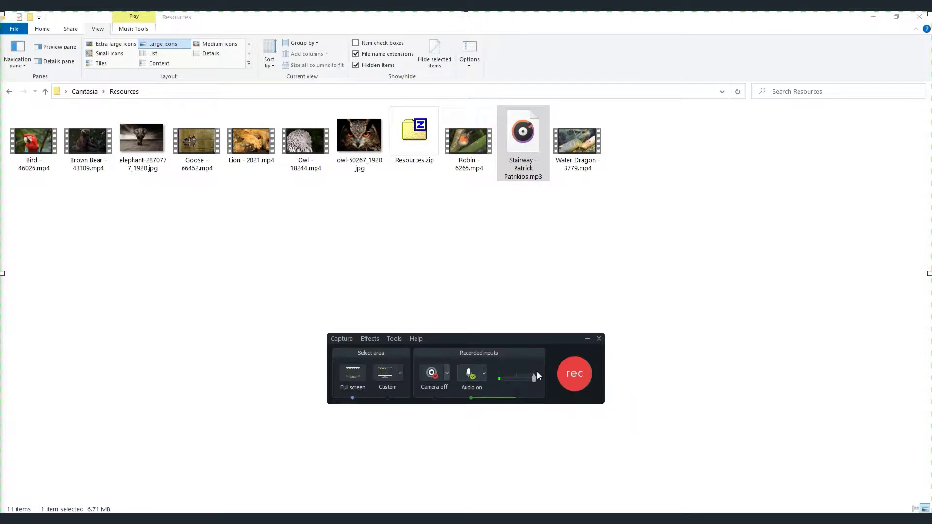
- Record a short test of about 11 seconds over the Resources folder window, then stop the recording
left_click(576, 379)
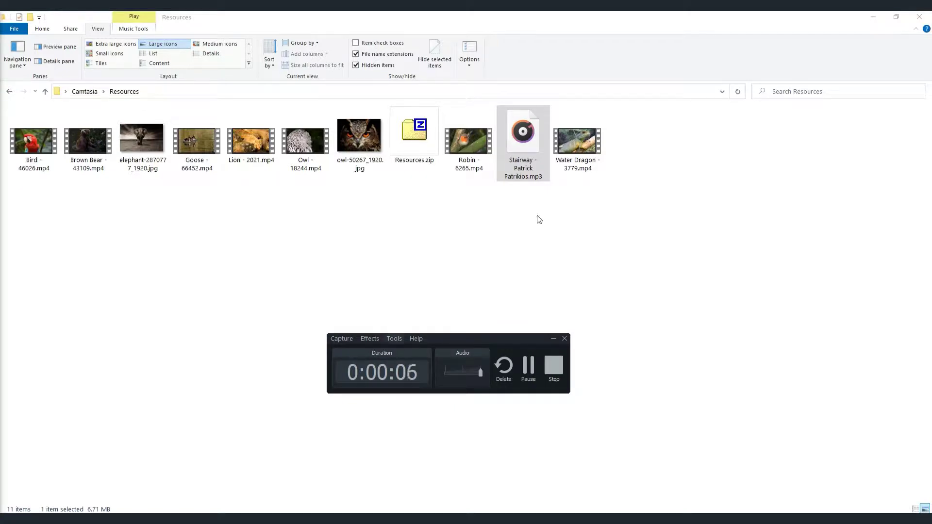
left_click(297, 244)
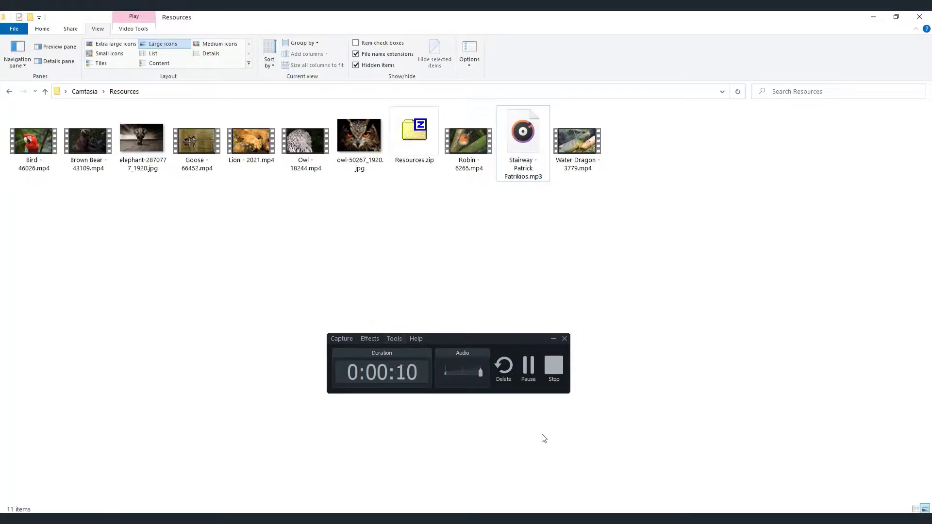
left_click(553, 367)
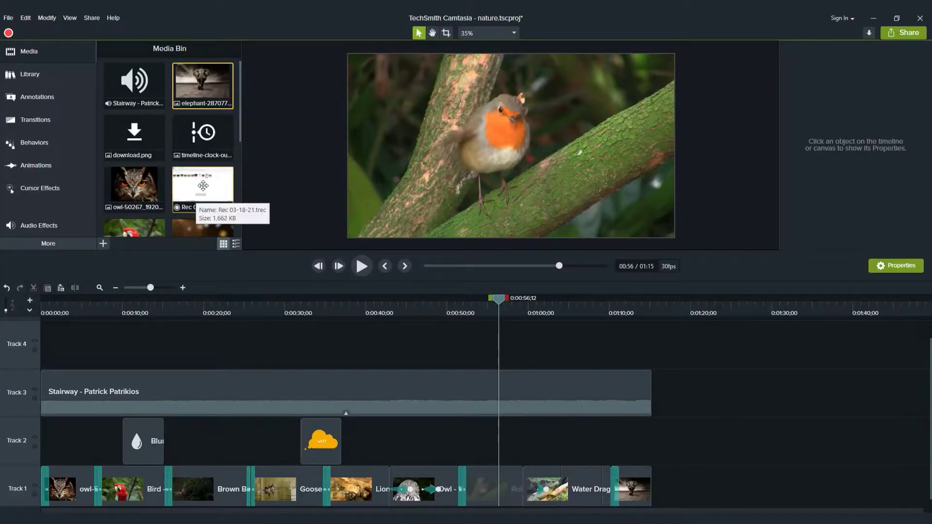
- Place the Rec 03-18-21 recording after the elephant clip on Track 1 and scrub through it to 0:01:23;02
left_click_drag(203, 186, 670, 483)
left_click(538, 305)
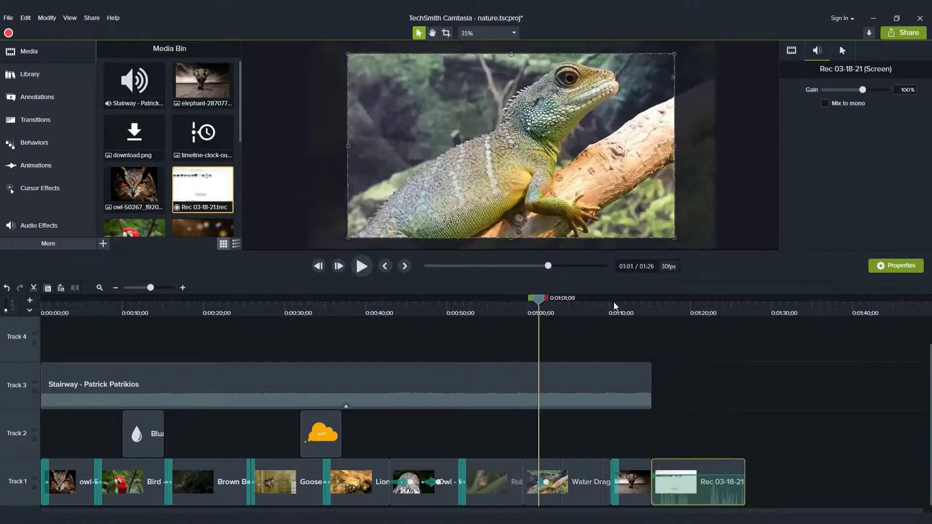
left_click_drag(614, 306, 698, 350)
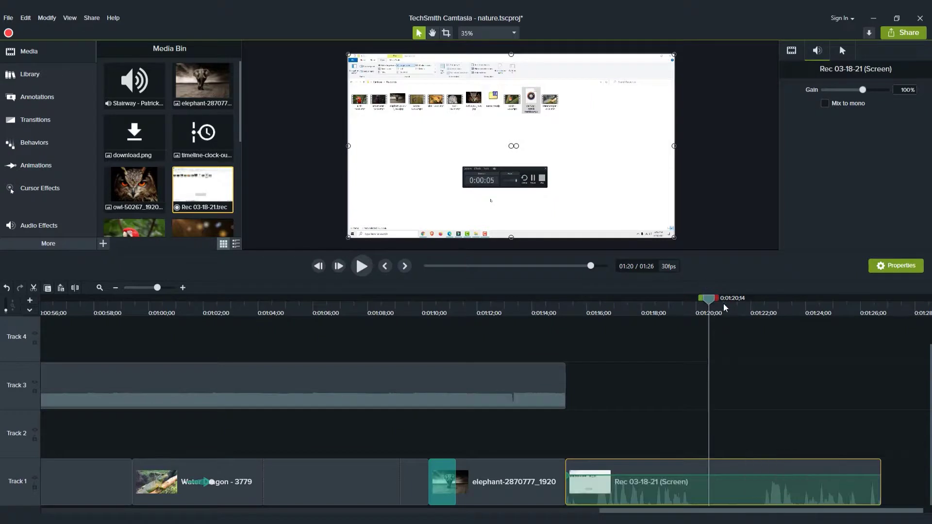
left_click_drag(724, 306, 785, 309)
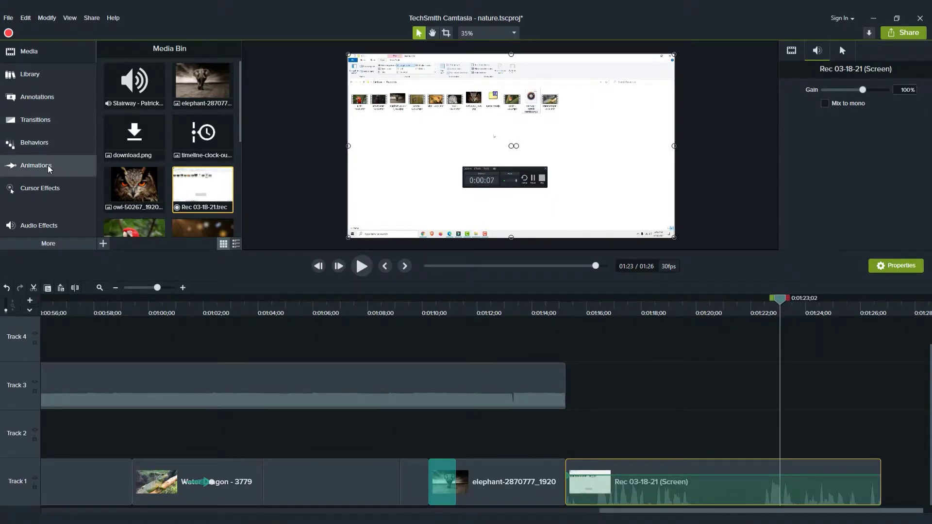
- Apply the Right Click Rings and Left Click Target cursor effects to the screen recording on Track 1
left_click(43, 187)
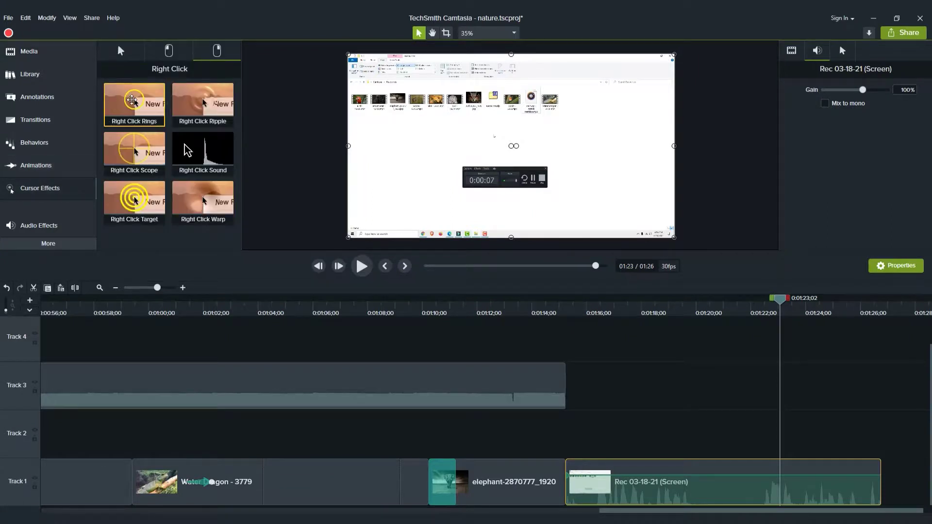
left_click_drag(132, 98, 681, 468)
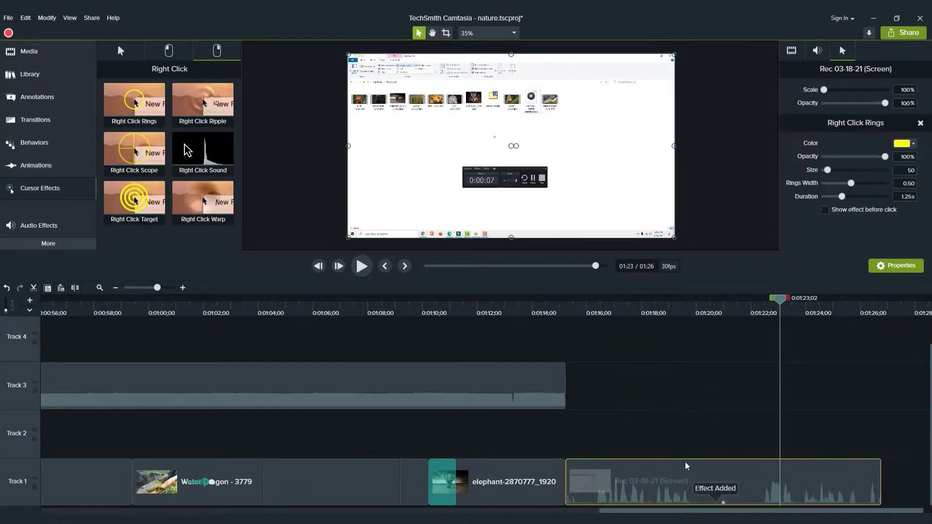
left_click(169, 55)
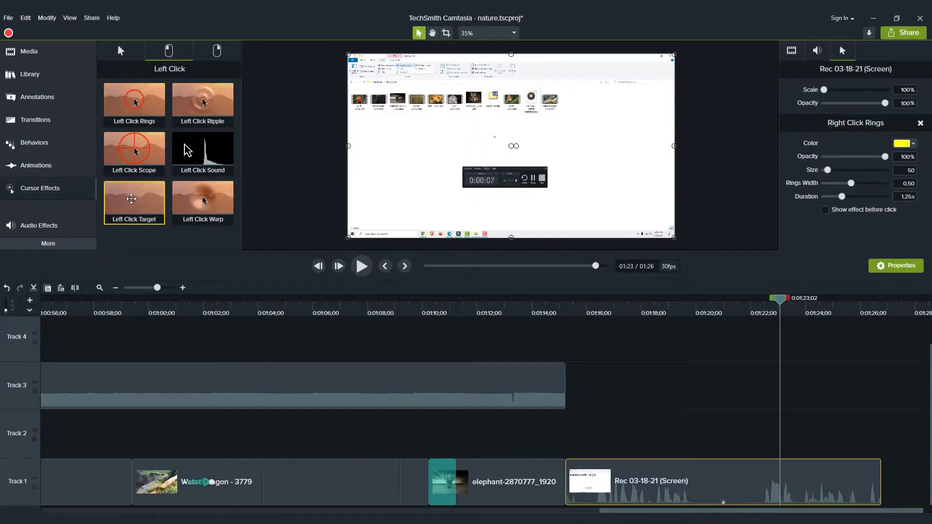
left_click_drag(134, 199, 813, 451)
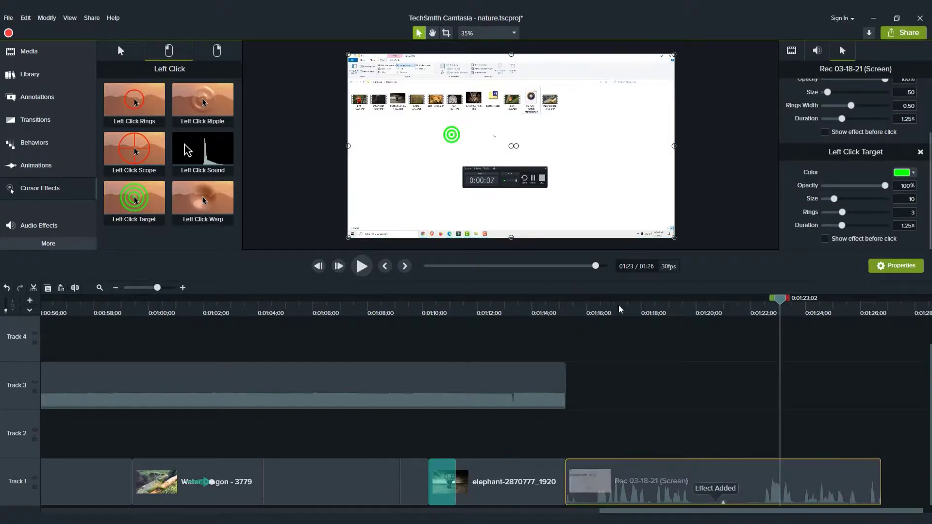
- Play the recording from 0:01:21;12 to review its click effects, then delete the recording from Track 1
left_click(774, 306)
left_click_drag(684, 306, 734, 306)
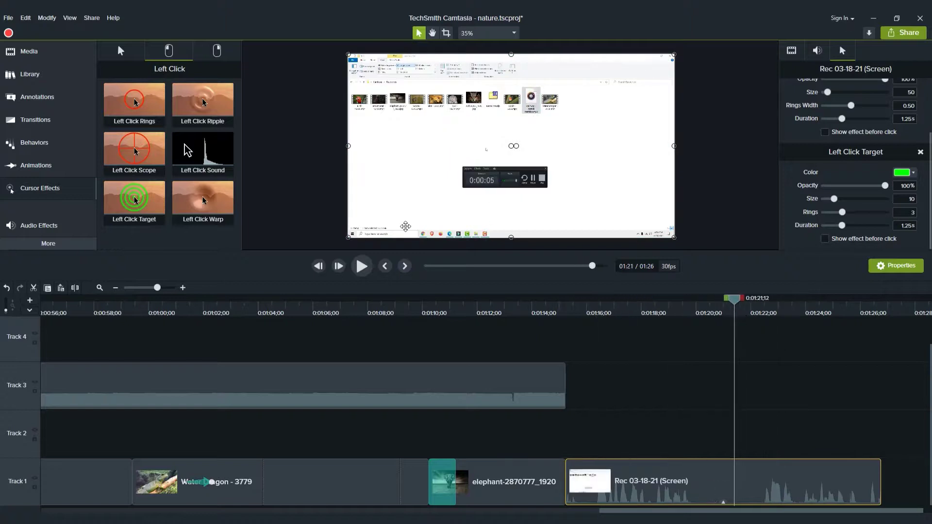
left_click(362, 266)
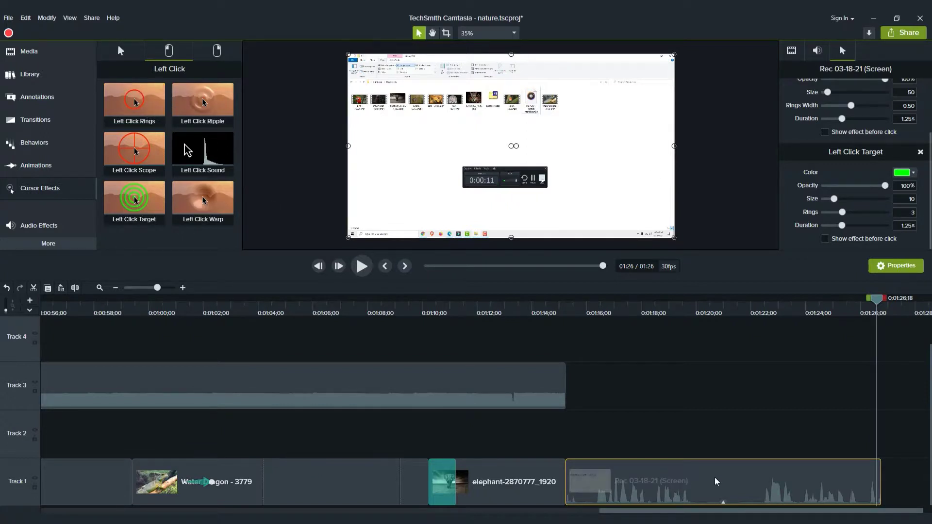
key("Delete")
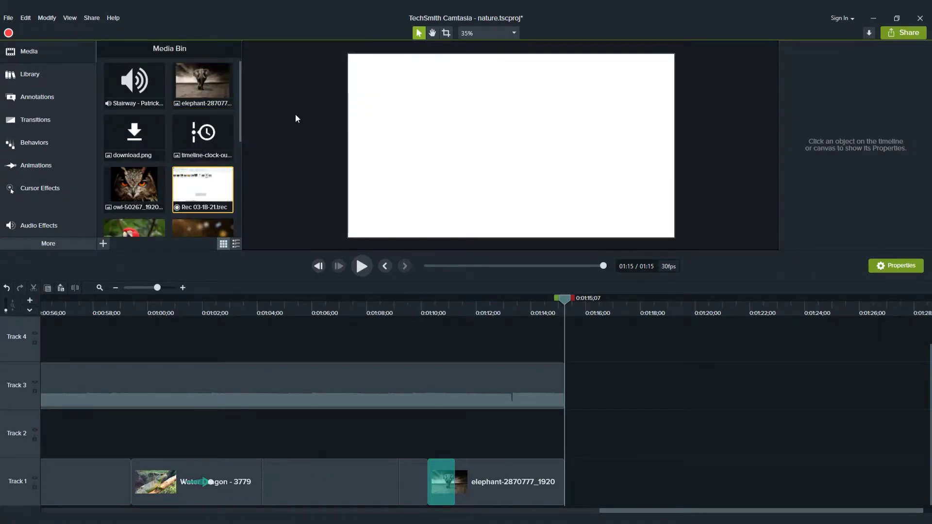
- Start producing the project as a local file with the MP4 only (up to 1080p) preset
left_click(90, 18)
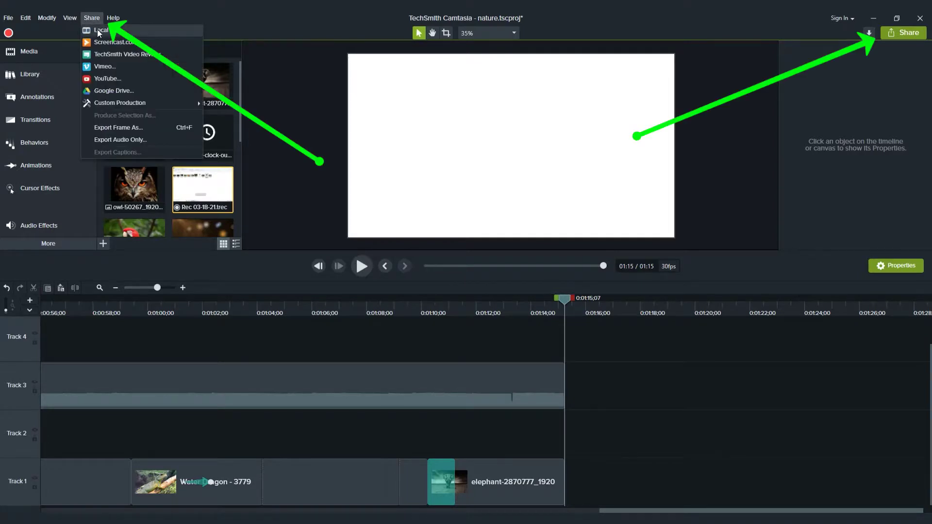
left_click(97, 30)
left_click(563, 183)
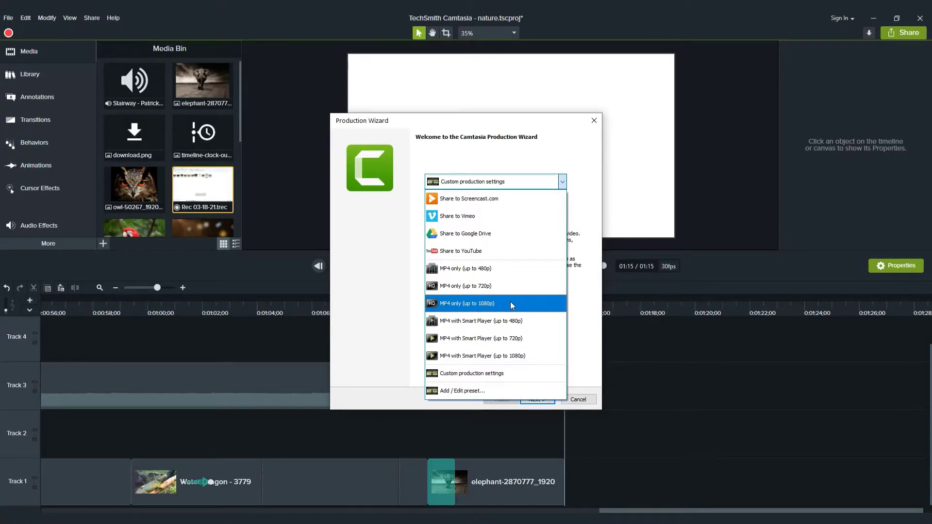
left_click(492, 306)
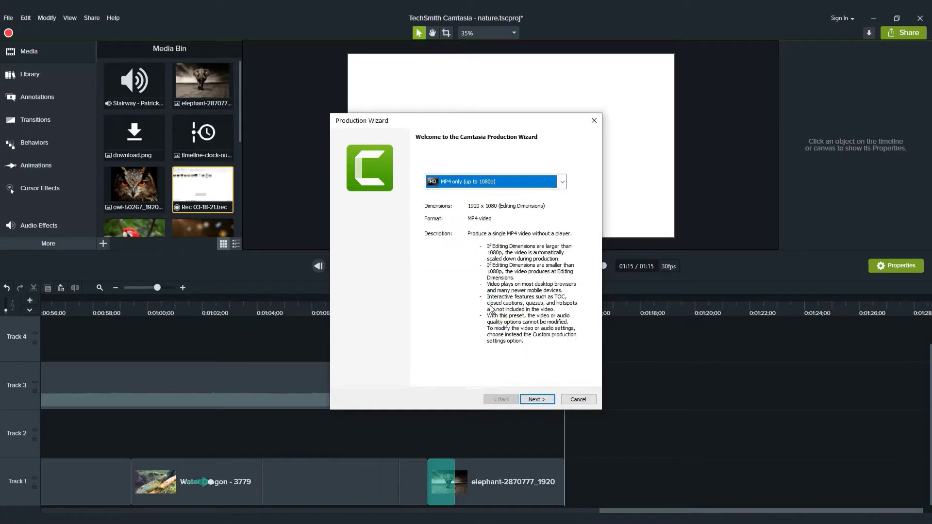
left_click(537, 400)
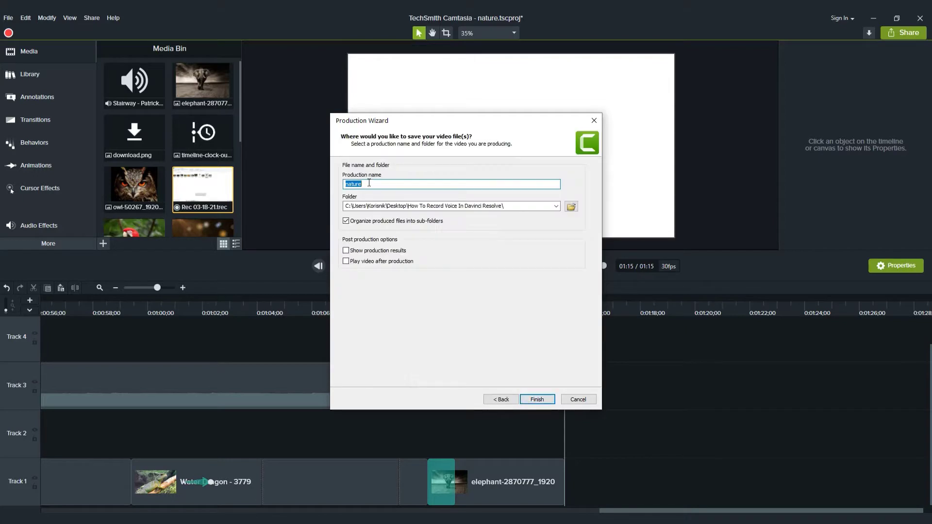
- Save the production as nature.mp4 in the Camtasia folder on the desktop and render the video
left_click(569, 207)
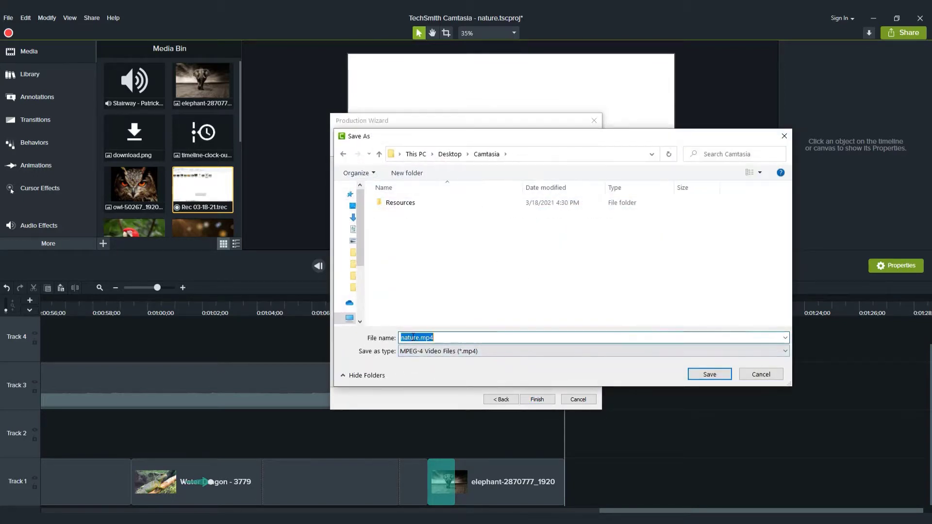
left_click(706, 374)
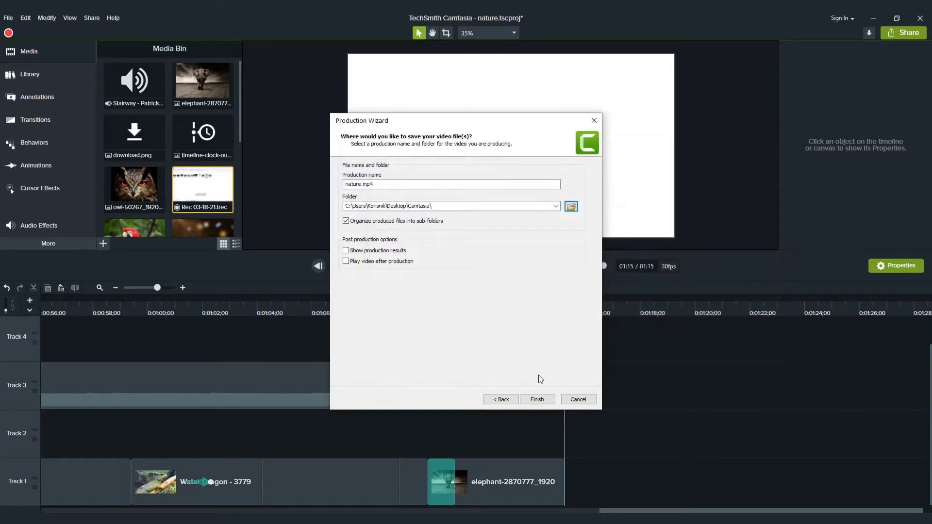
left_click(537, 399)
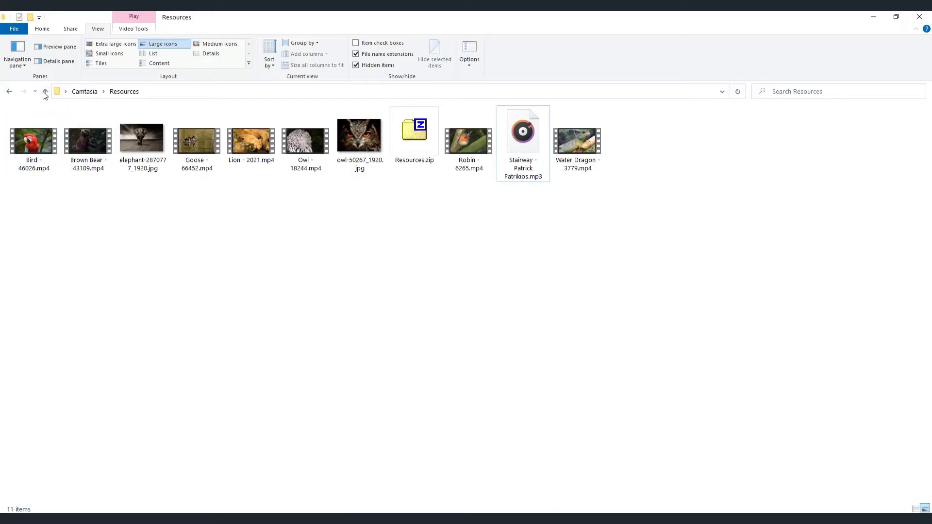
- Open the nature folder inside the Camtasia folder in File Explorer and play the exported nature video
left_click(44, 92)
left_click(39, 139)
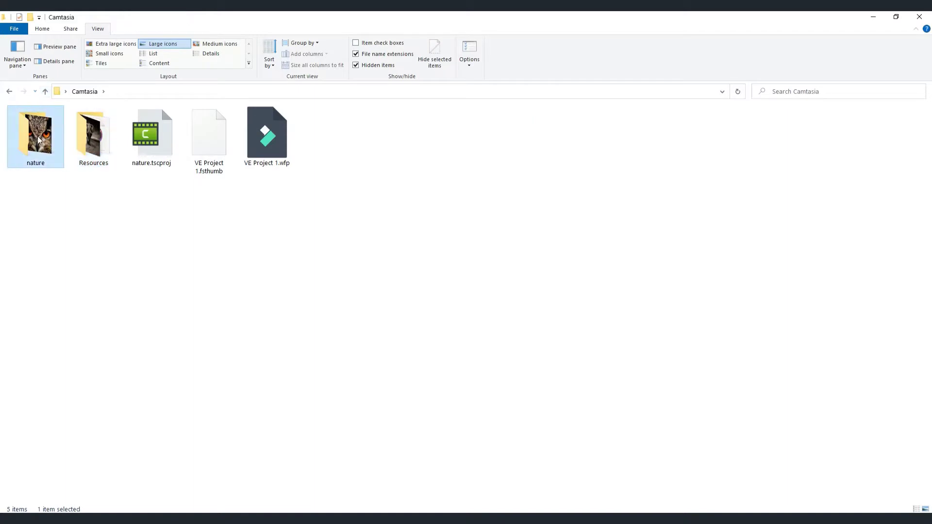
double_click(39, 140)
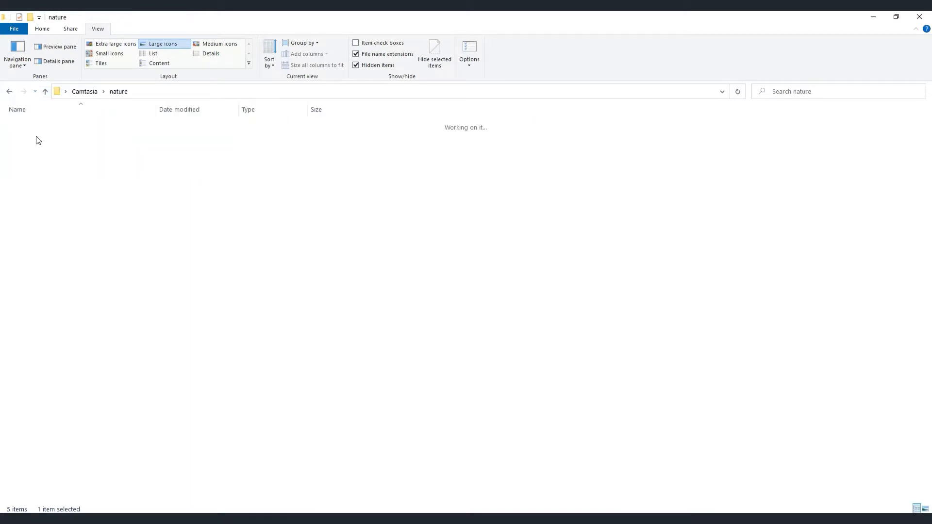
double_click(36, 141)
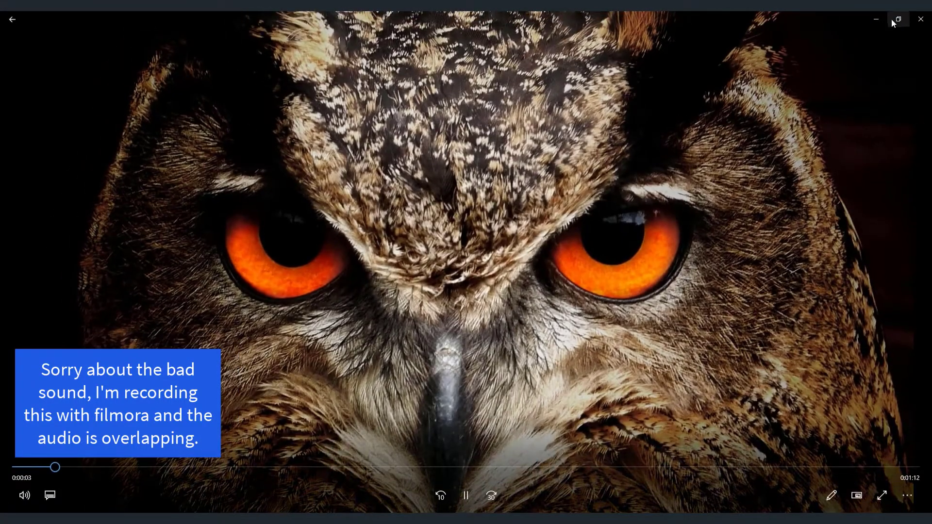
- Skim the exported nature video in a smaller player window, close the player and return to Camtasia
left_click(892, 19)
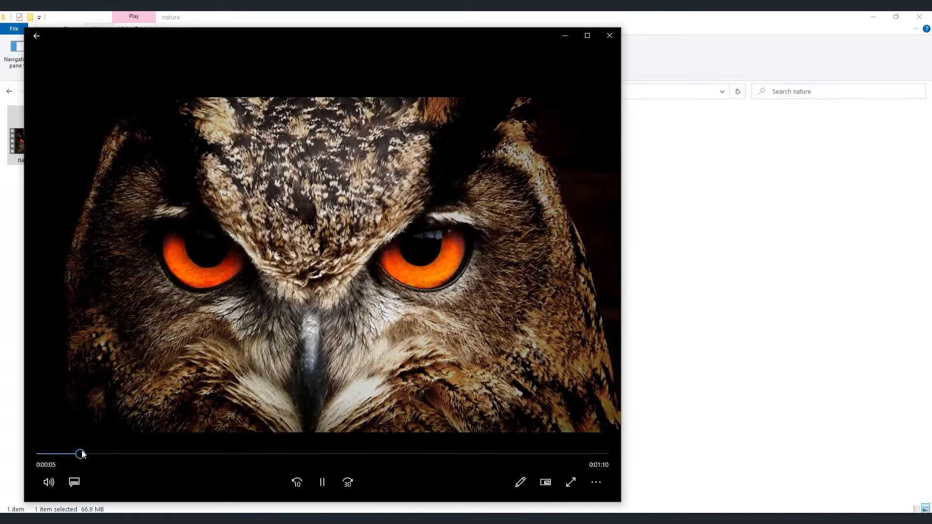
left_click(95, 455)
left_click_drag(94, 459, 272, 454)
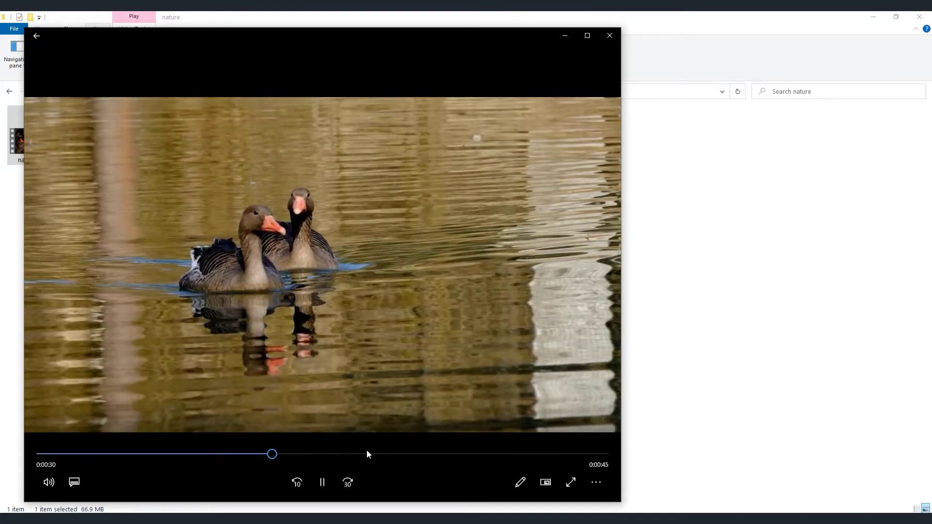
left_click(327, 454)
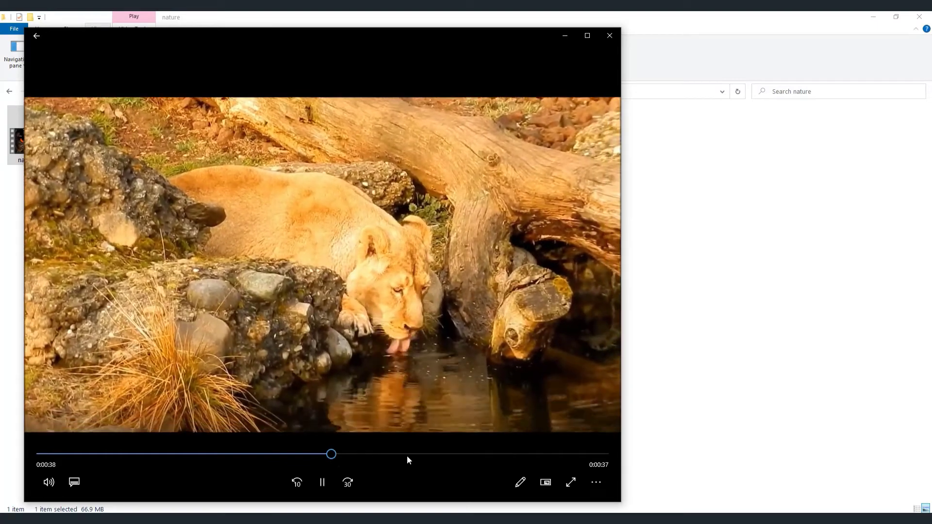
left_click(406, 454)
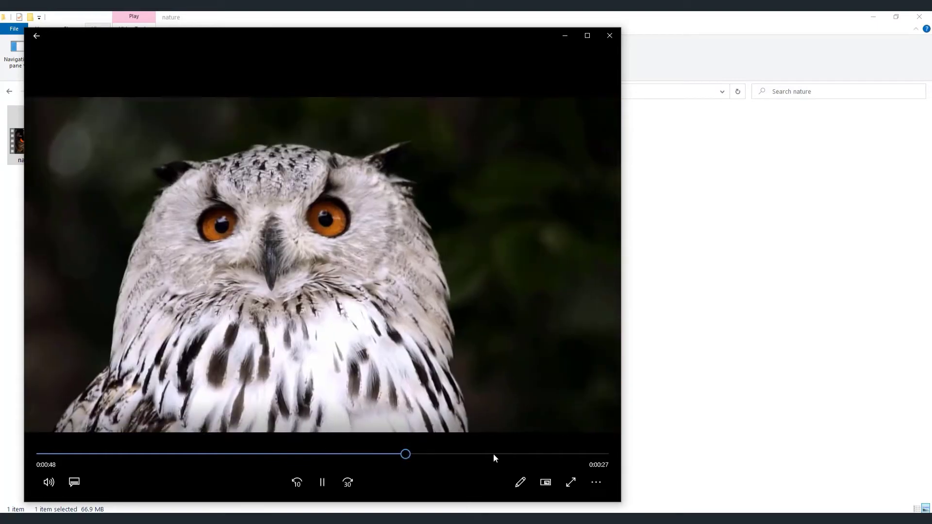
left_click(497, 454)
left_click(610, 37)
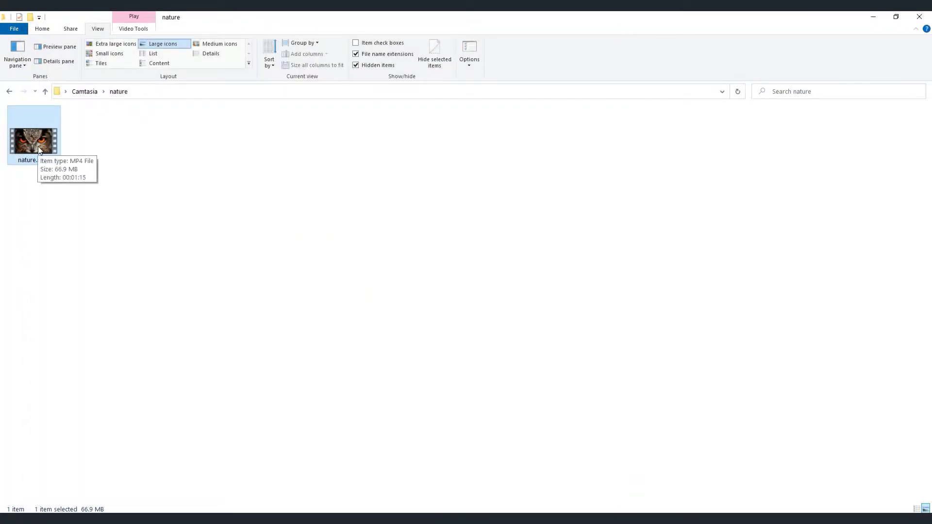
left_click(120, 151)
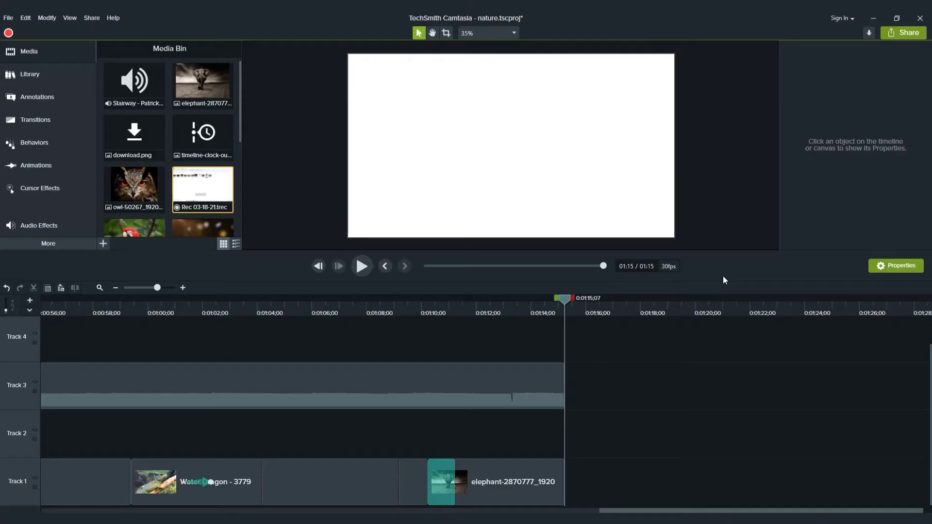